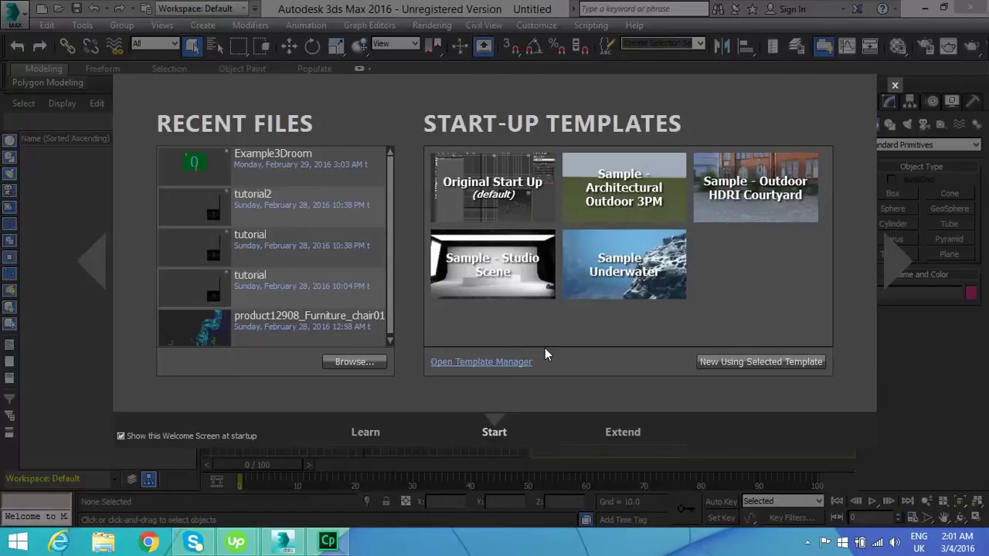
Step: Start a new scene from the Original Start Up (default) template
double_click(510, 187)
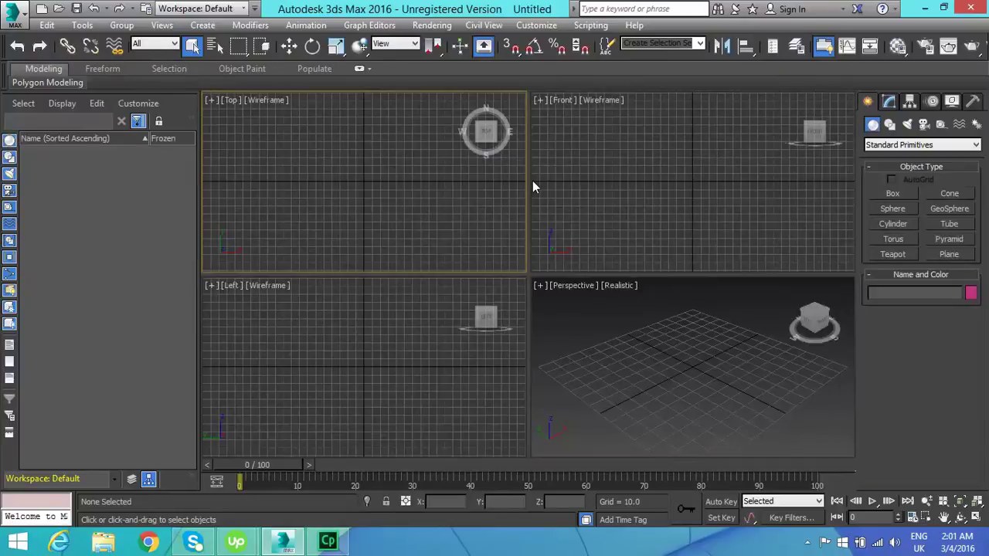
Step: View the Front viewport and the Perspective viewport maximized one after the other, returning to the four-viewport layout each time
left_click(739, 129)
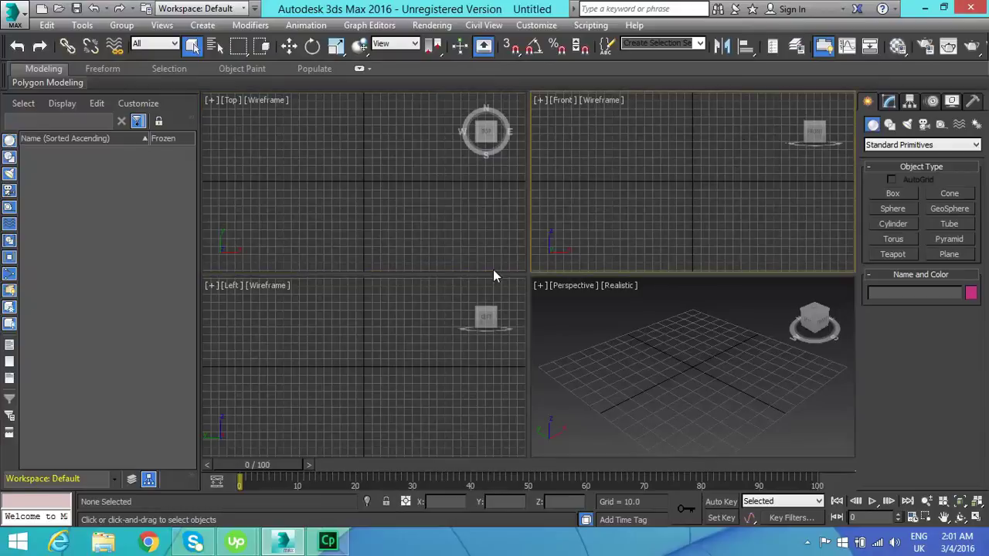
left_click(977, 524)
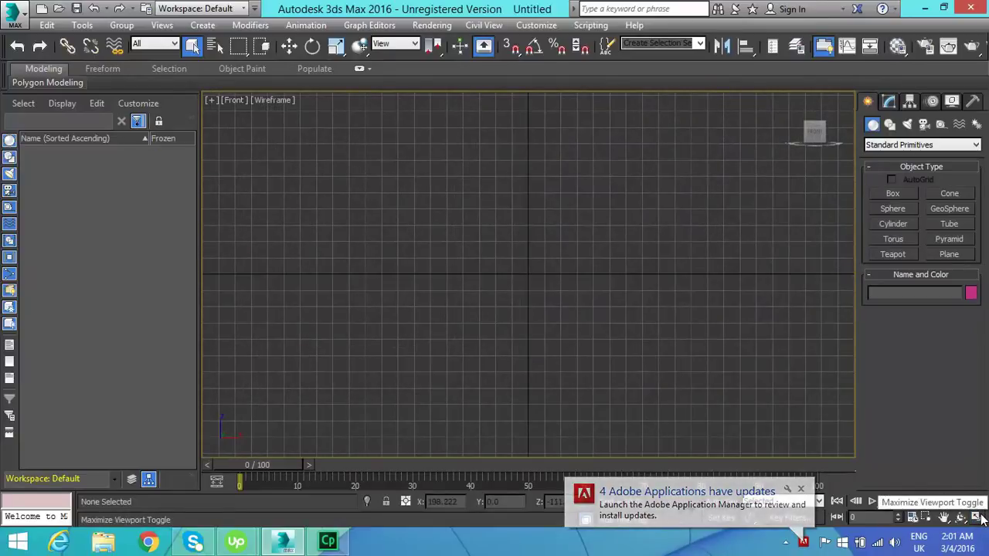
left_click(978, 519)
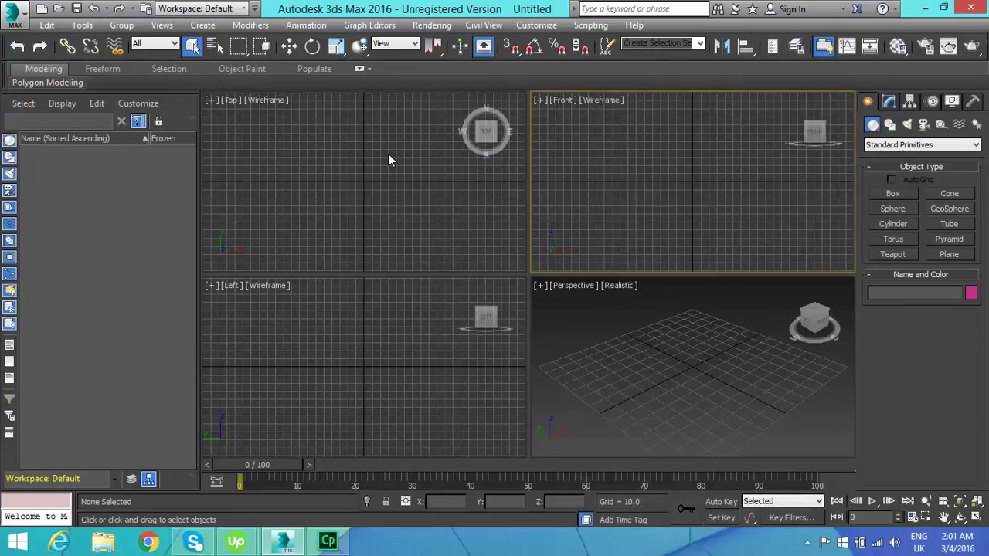
left_click(614, 402)
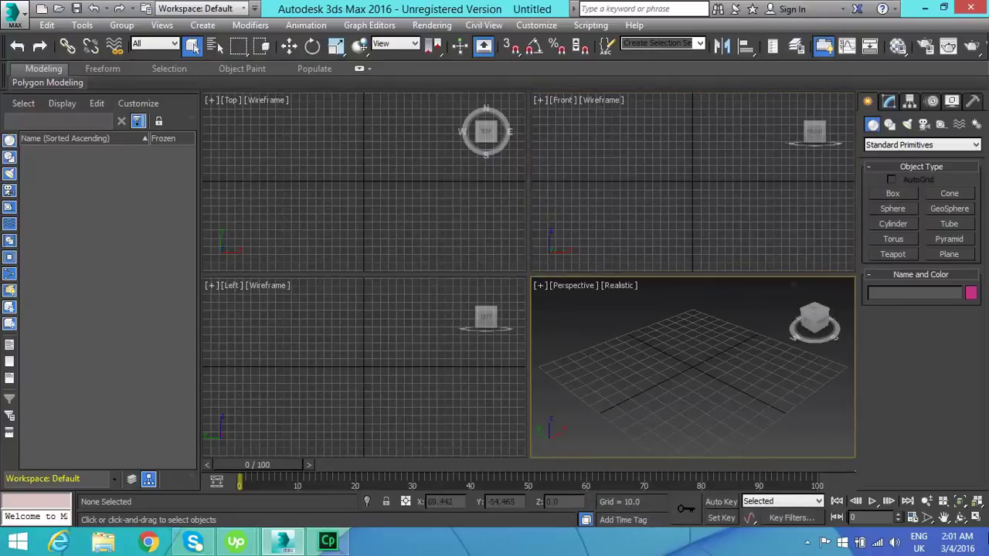
left_click(977, 519)
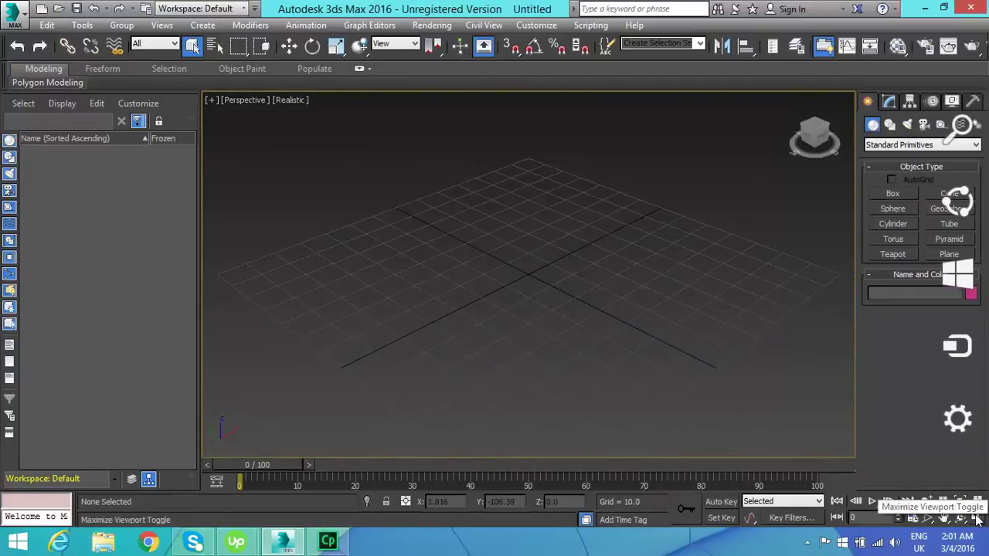
left_click(978, 521)
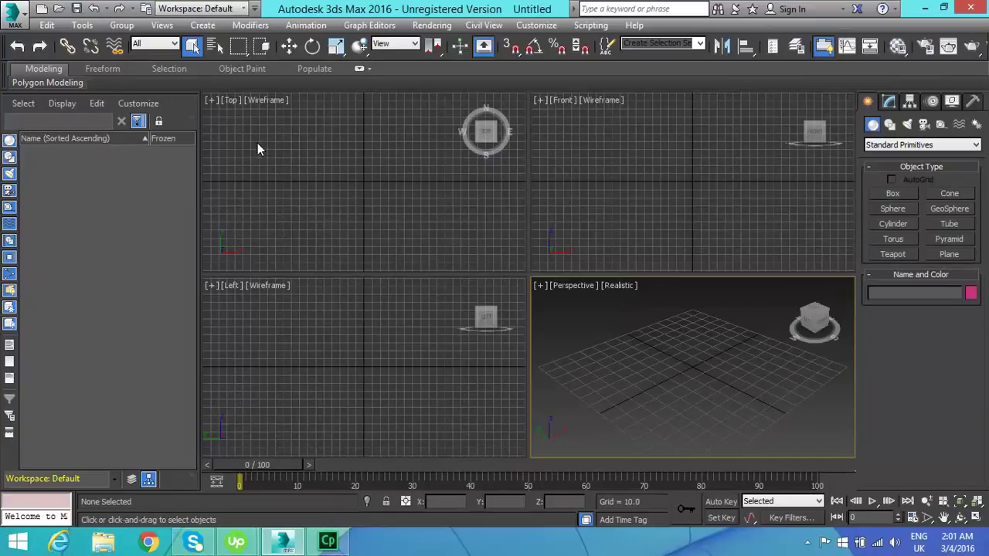
Step: Draw a flat cylinder centred on the origin in the Top viewport, about 76 in radius and about 6 high
left_click(357, 188)
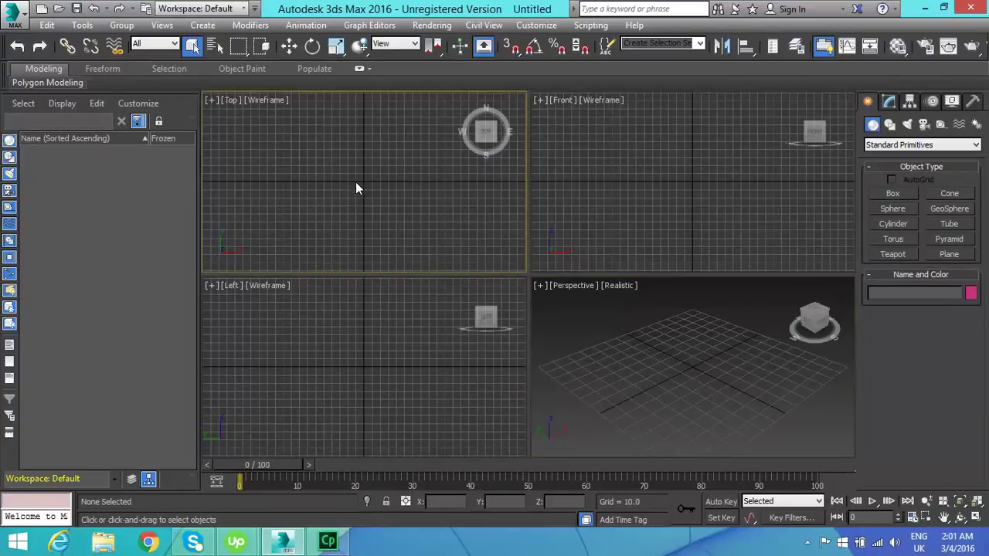
left_click(910, 225)
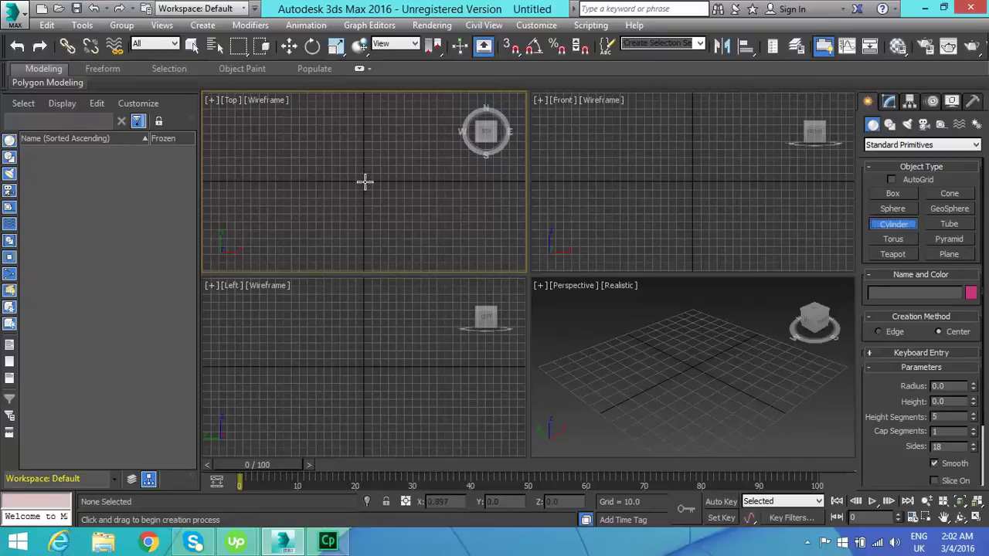
left_click_drag(363, 182, 393, 127)
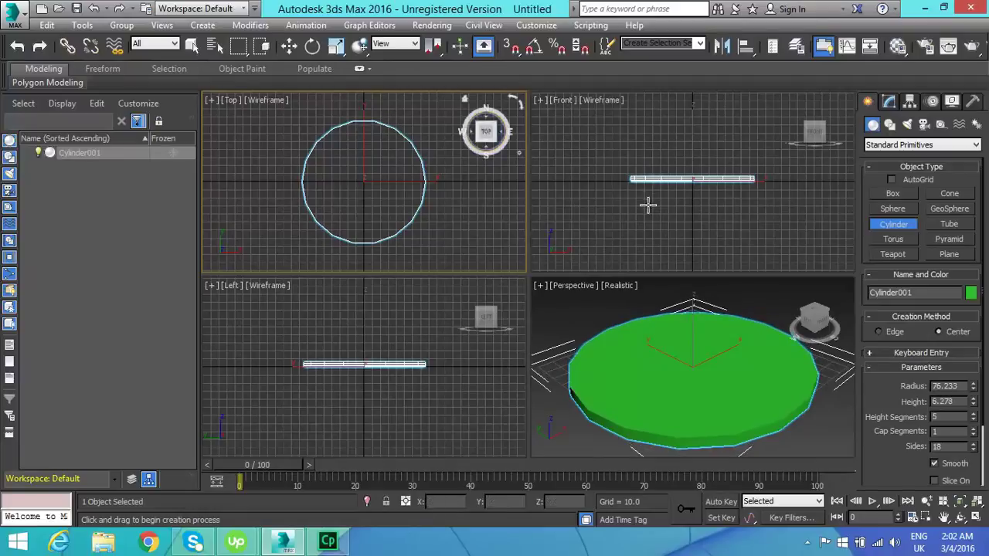
Step: Subdivide the cylinder with 36 sides, 4 cap segments and 1 height segment
double_click(938, 446)
double_click(940, 446)
type("36")
key("Return")
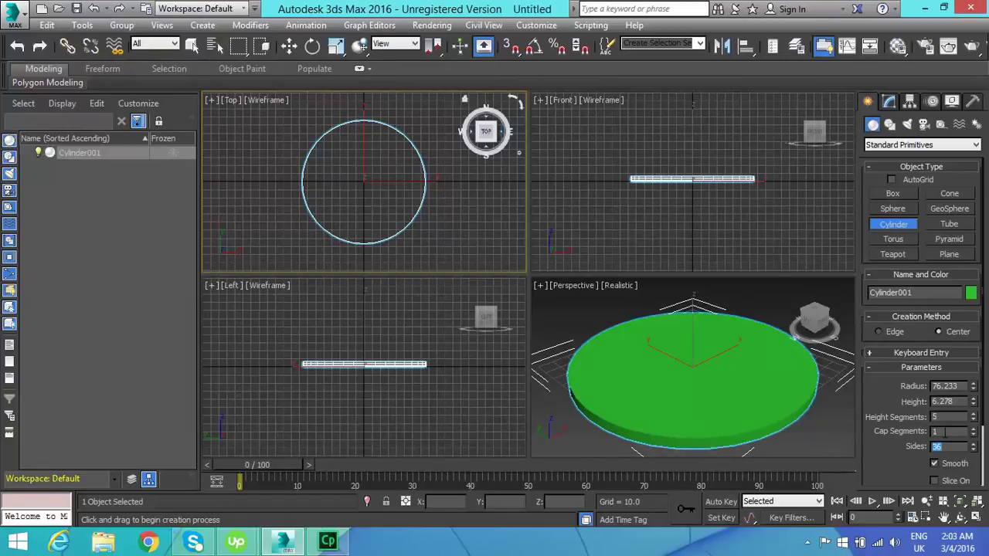
left_click(945, 433)
left_click_drag(945, 433, 926, 431)
type("4")
key("Return")
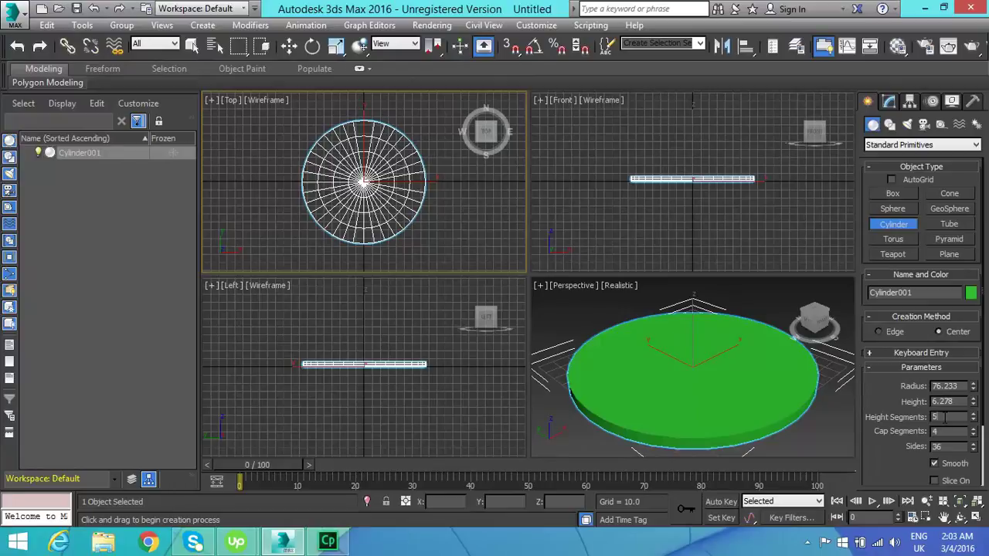
double_click(928, 417)
type("1")
key("Return")
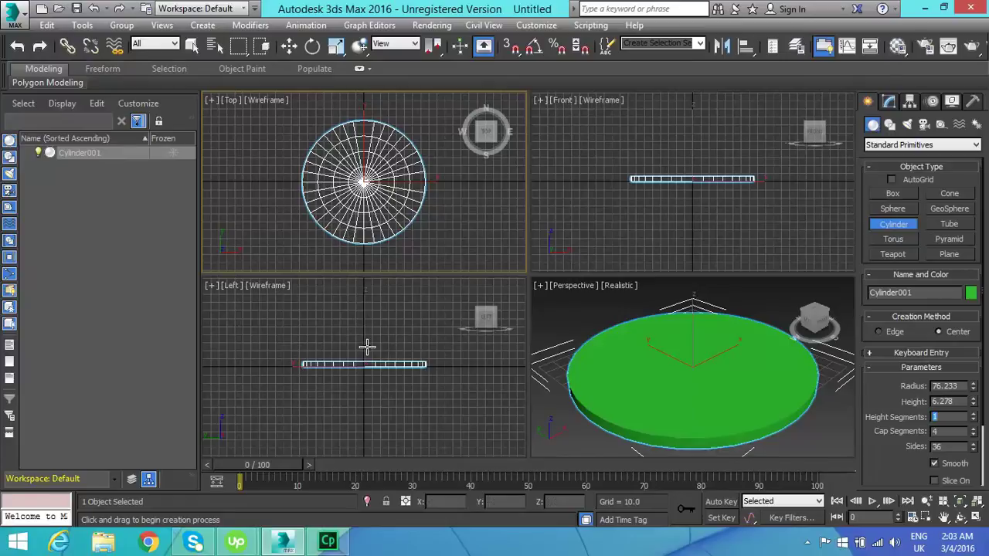
Step: Finish cylinder creation and convert the cylinder to an Editable Poly
left_click(376, 180)
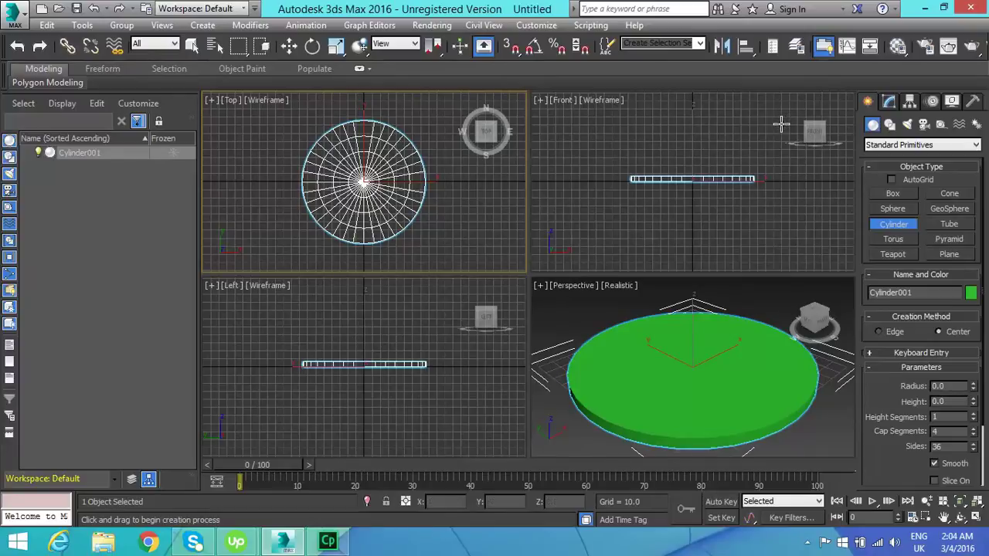
right_click(438, 194)
right_click(439, 190)
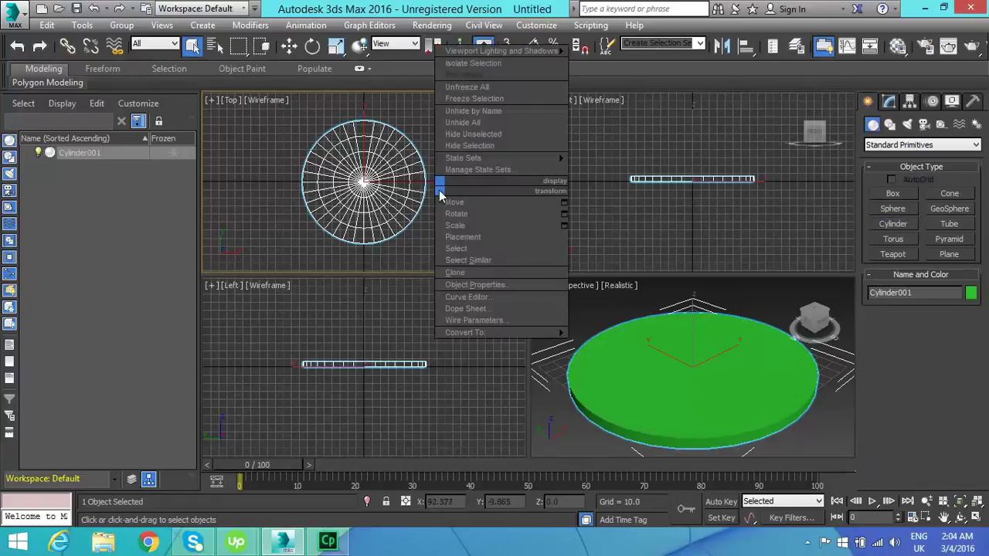
mouse_move(531, 334)
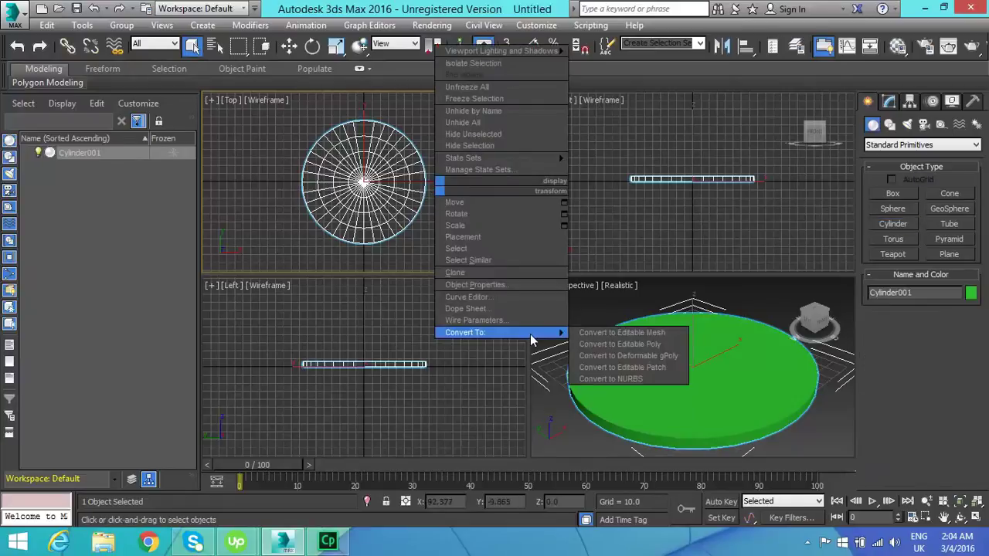
left_click(624, 344)
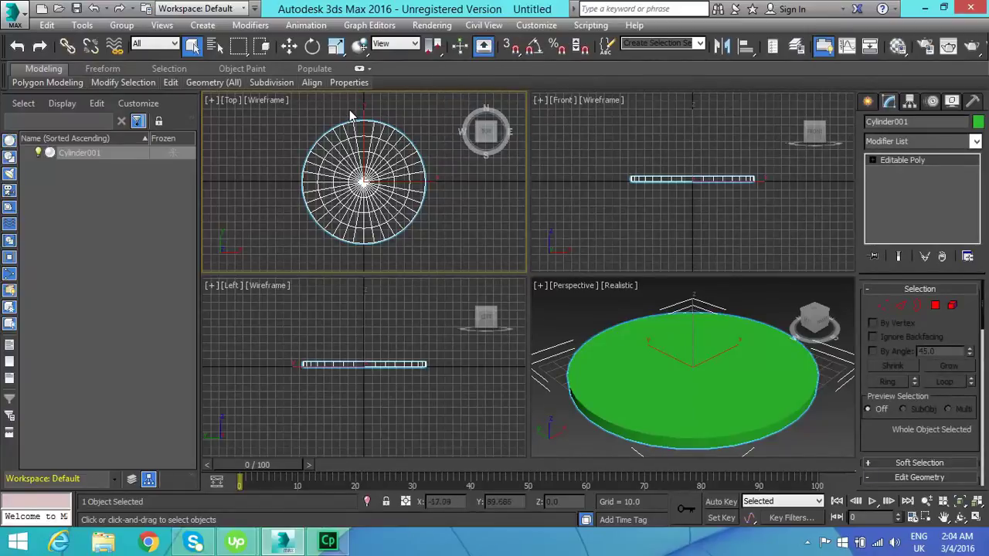
Step: Switch the Top viewport to the Bottom view and enter polygon sub-object mode on the cylinder
left_click(233, 102)
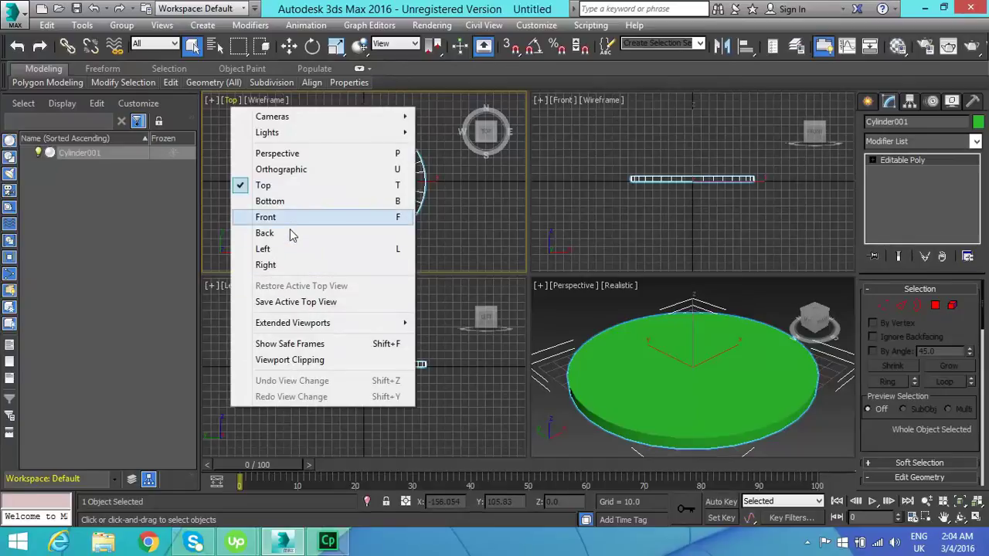
left_click(300, 204)
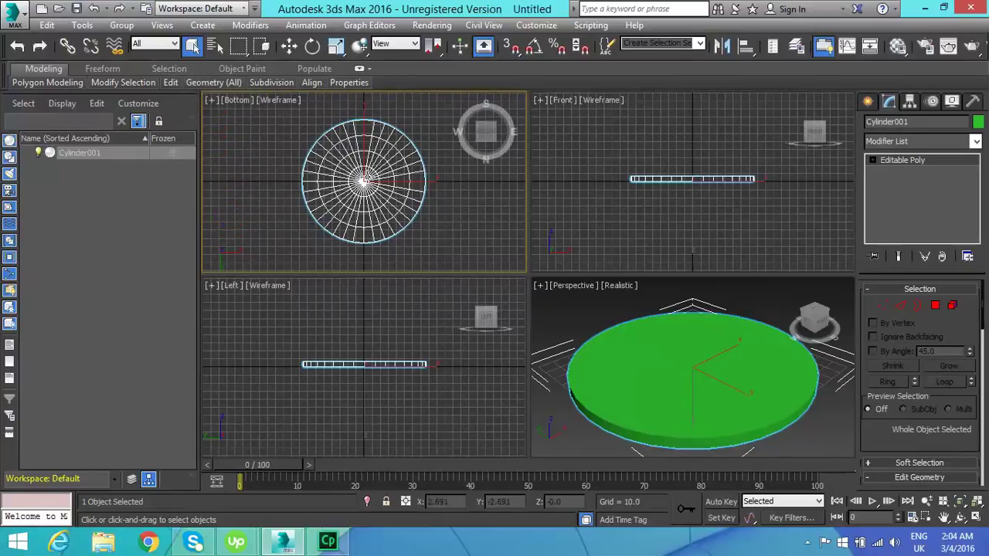
left_click(936, 310)
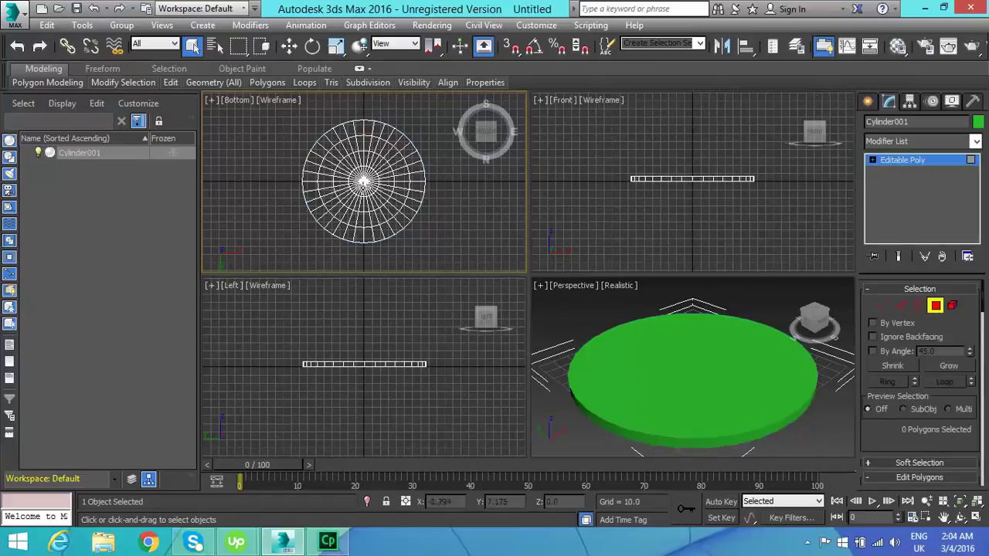
left_click(399, 197)
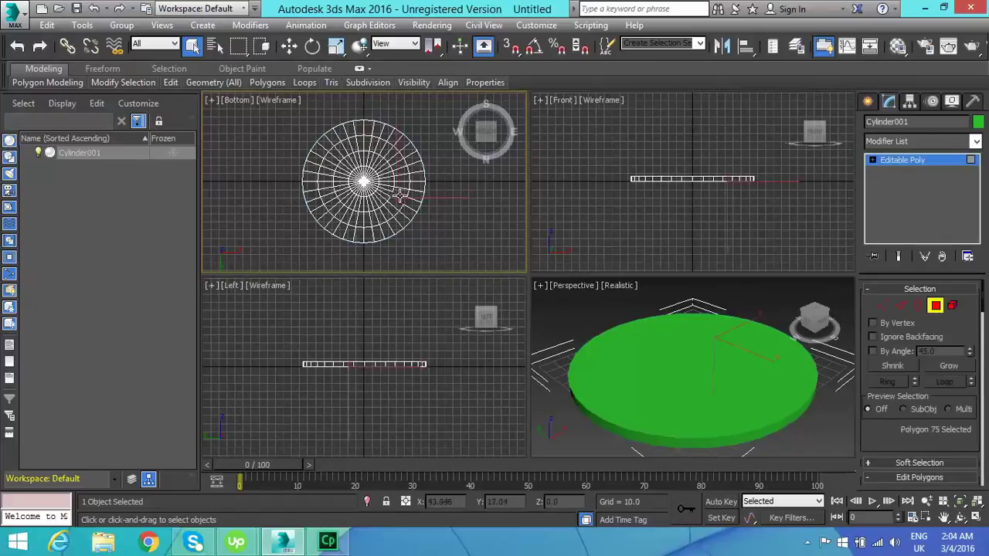
right_click(394, 350)
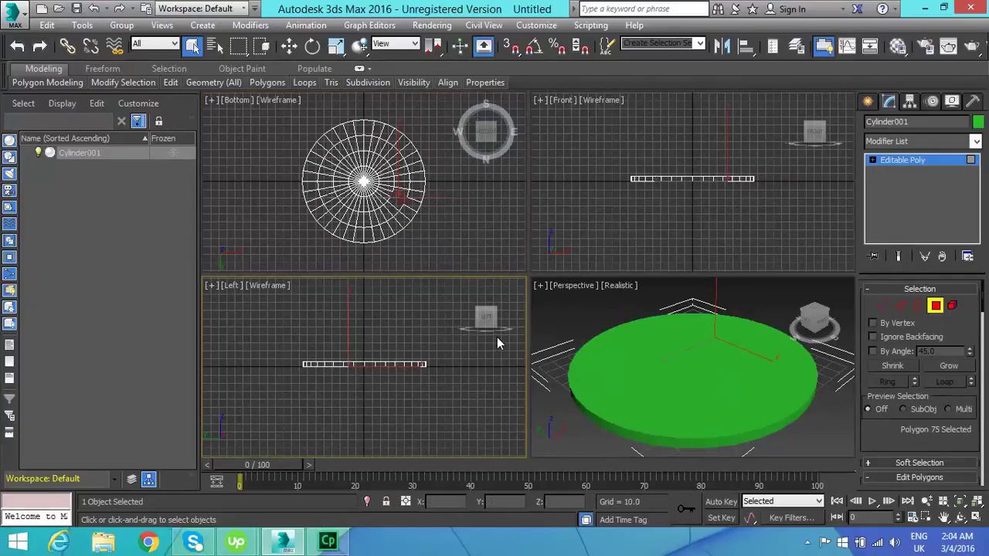
left_click(436, 358)
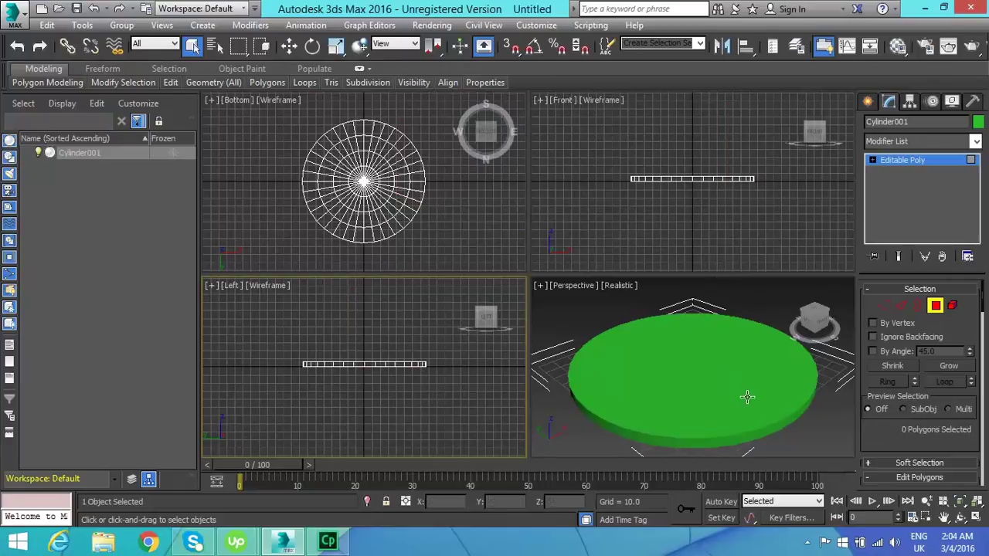
Step: Select the disc's bottom cap polygons without the side polygons in the Left viewport, and clear that selection
left_click(929, 517)
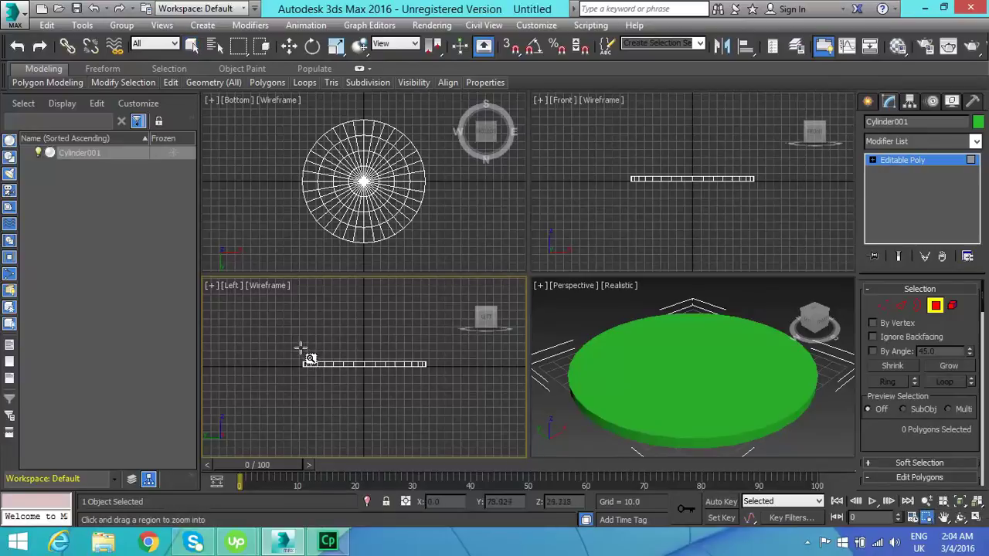
left_click_drag(300, 348, 429, 378)
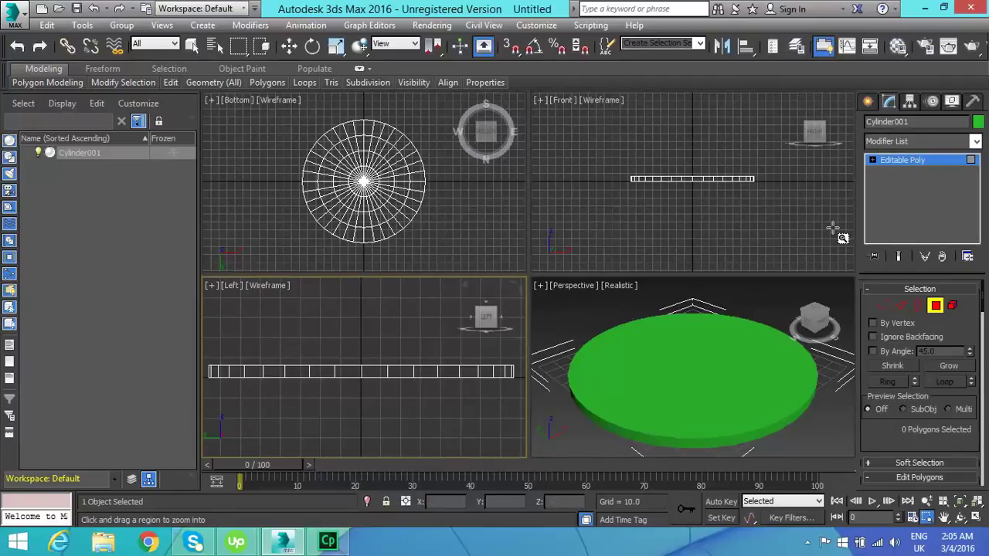
left_click(936, 307)
left_click(939, 311)
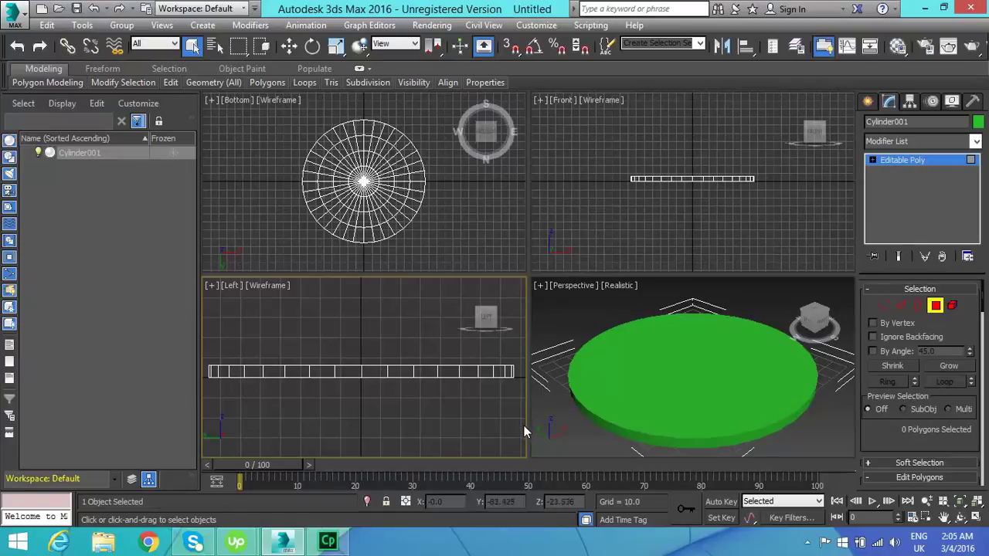
left_click_drag(520, 426, 201, 377)
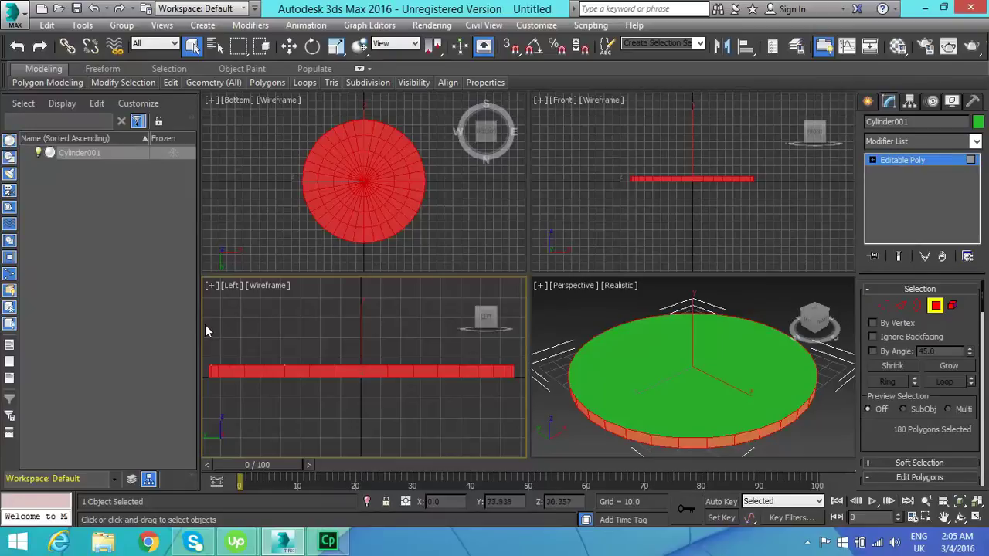
left_click_drag(203, 323, 527, 379)
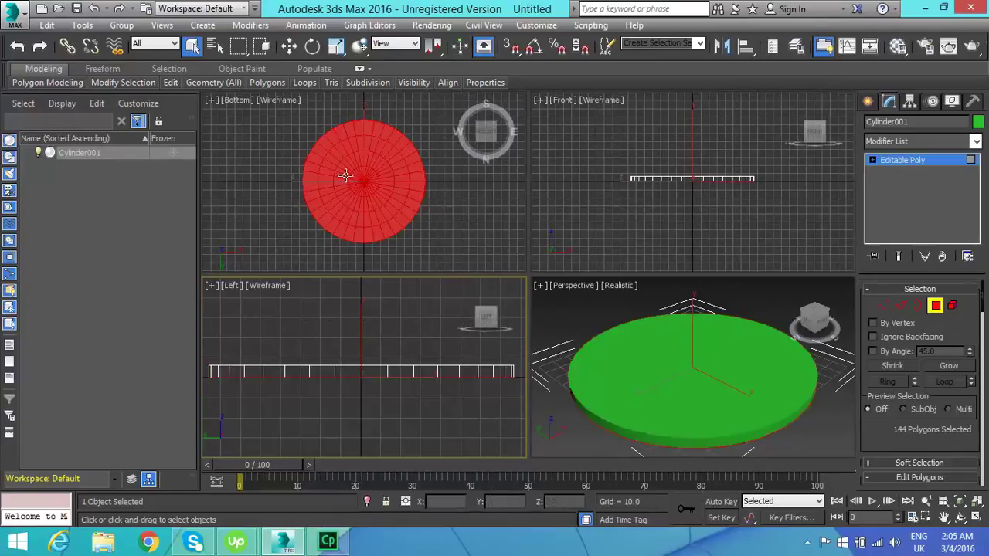
left_click(325, 300)
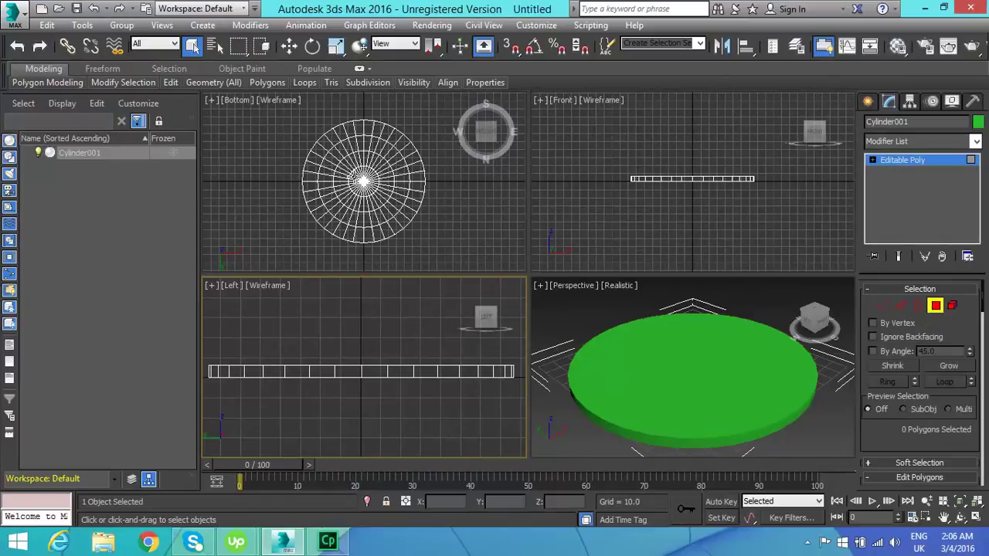
Step: Switch the Bottom viewport back to the Top view and zoom in on the disc's centre for polygon selection
left_click(352, 176)
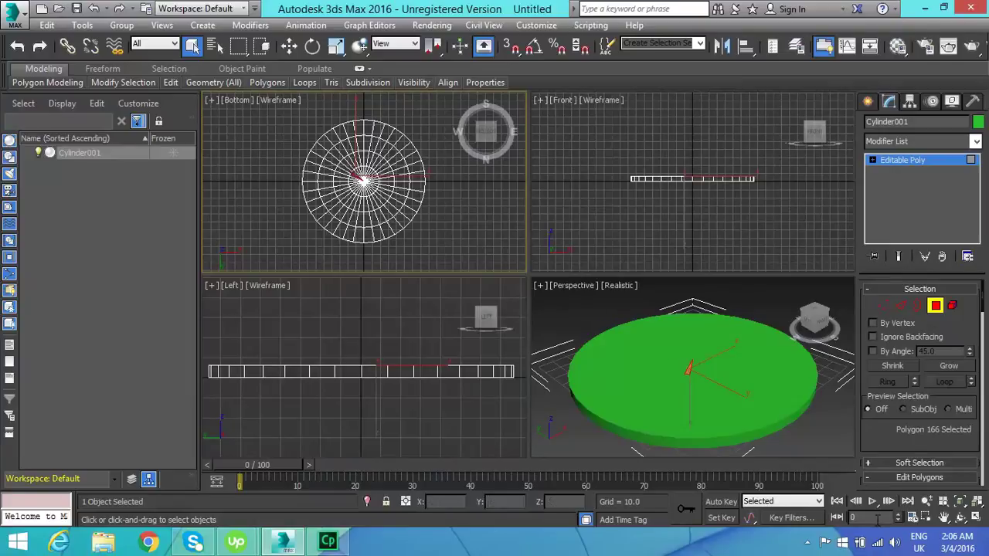
left_click(926, 517)
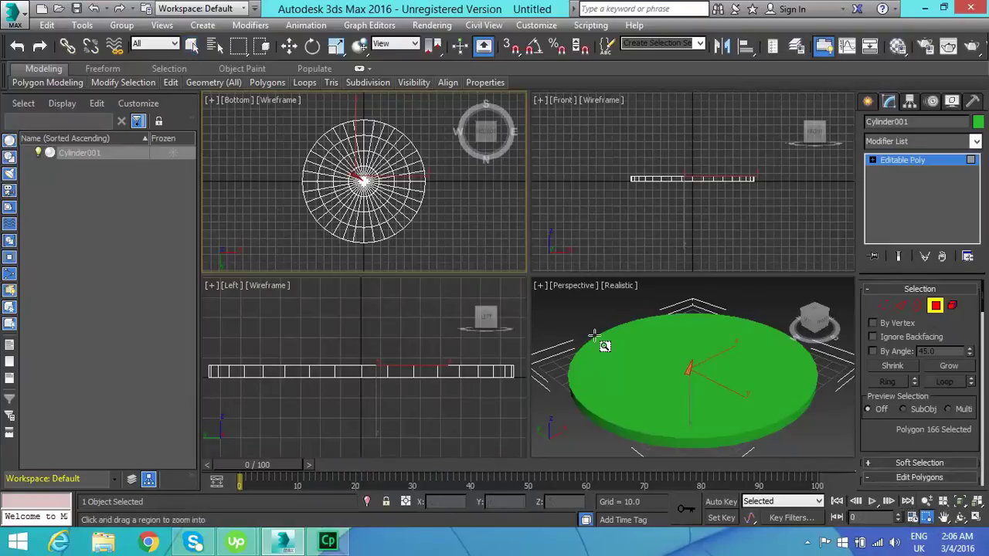
left_click(234, 100)
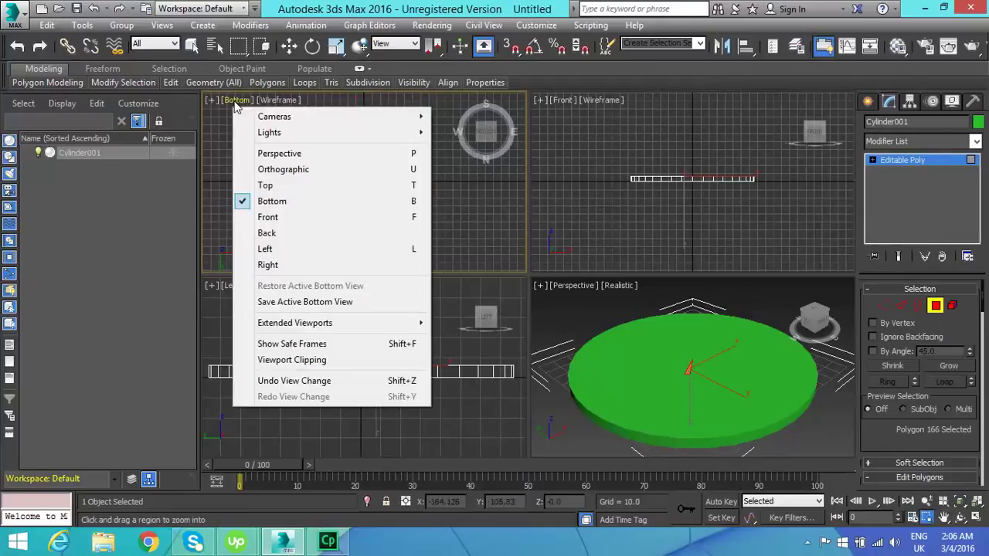
left_click(287, 189)
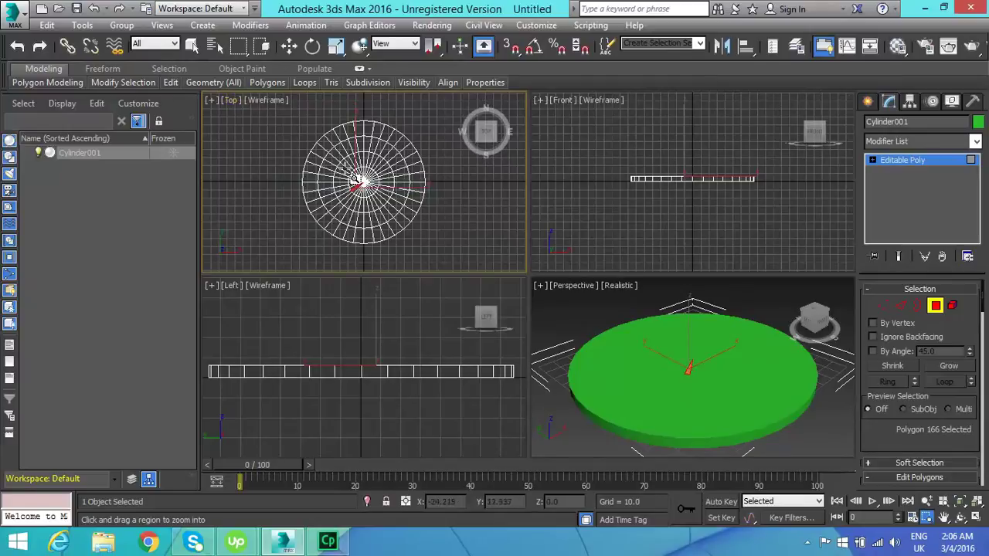
left_click_drag(358, 181, 396, 217)
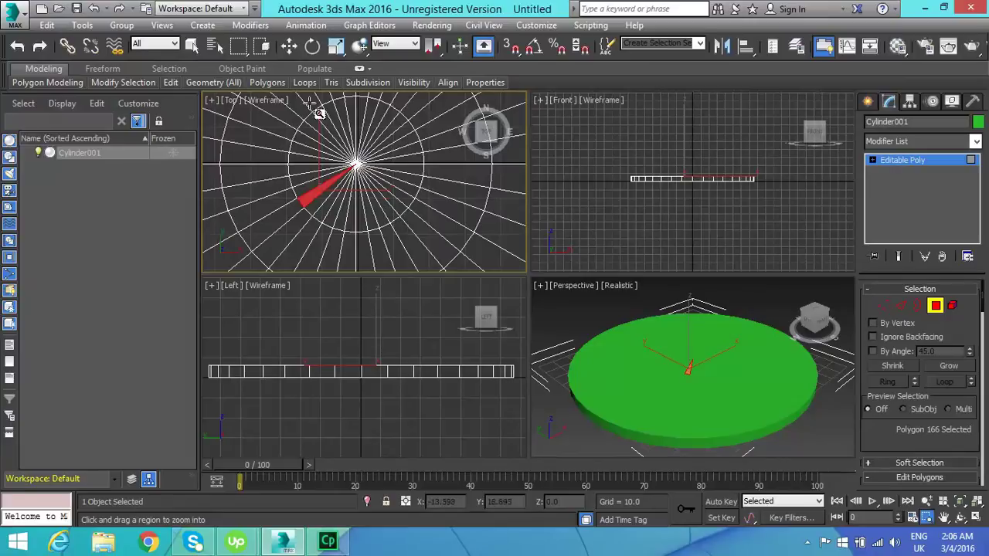
right_click(411, 158)
right_click(408, 205)
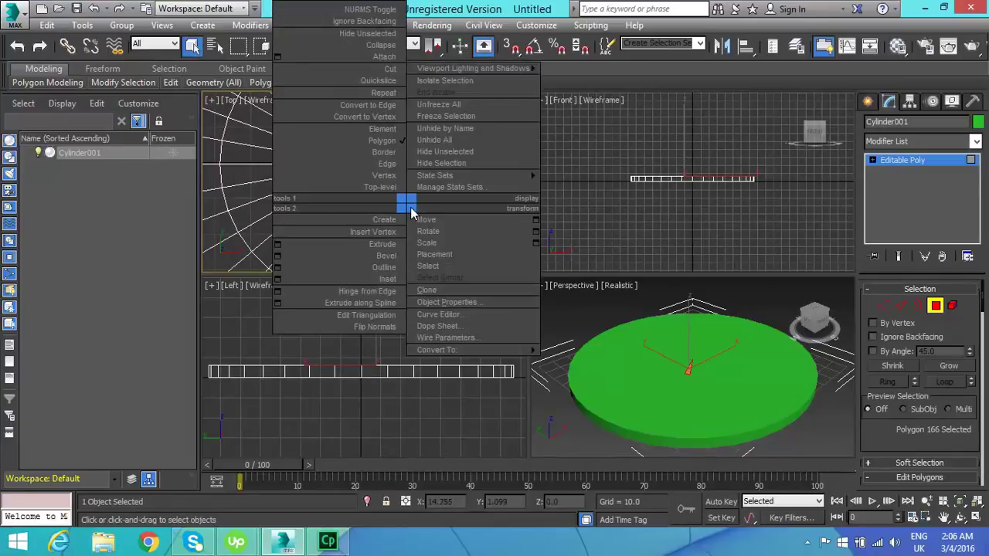
left_click(232, 148)
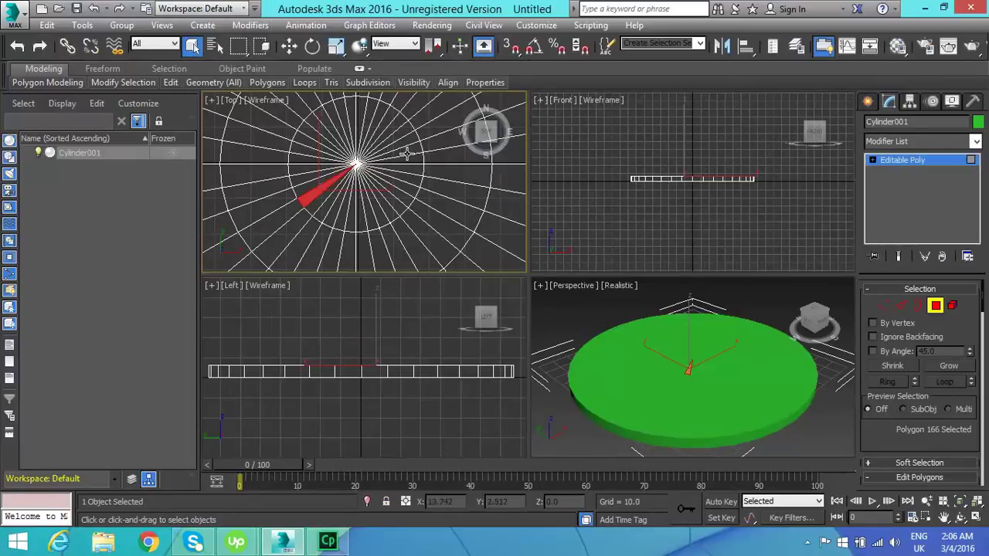
Step: Select the complete innermost ring of wedge polygons around the disc's centre, keeping it selected in the Left viewport
left_click(312, 191)
left_click(314, 194, "ctrl")
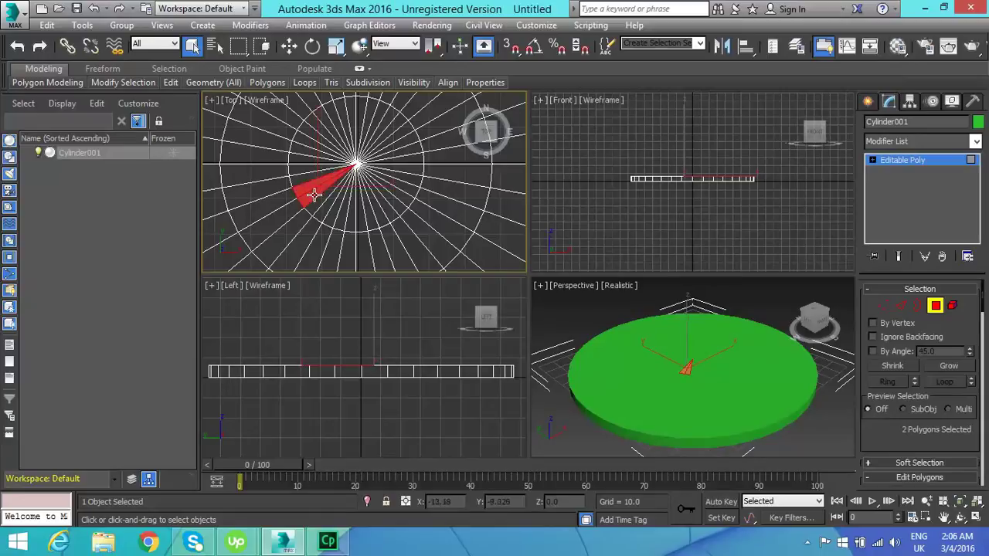
left_click(319, 199, "ctrl")
left_click(328, 203, "ctrl")
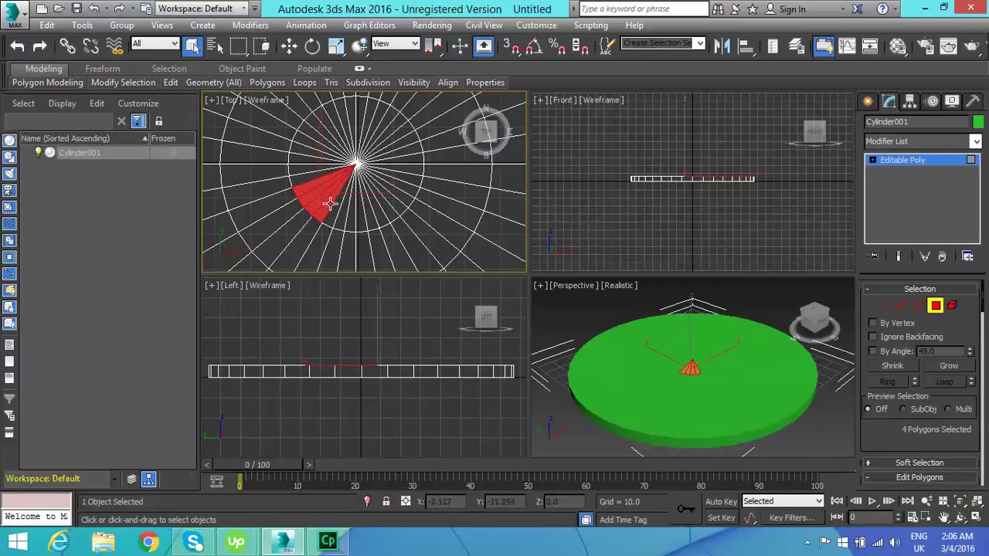
left_click(335, 203, "ctrl")
left_click(350, 203, "ctrl")
left_click(352, 204, "ctrl")
left_click(361, 205, "ctrl")
left_click(368, 203, "ctrl")
left_click(375, 203, "ctrl")
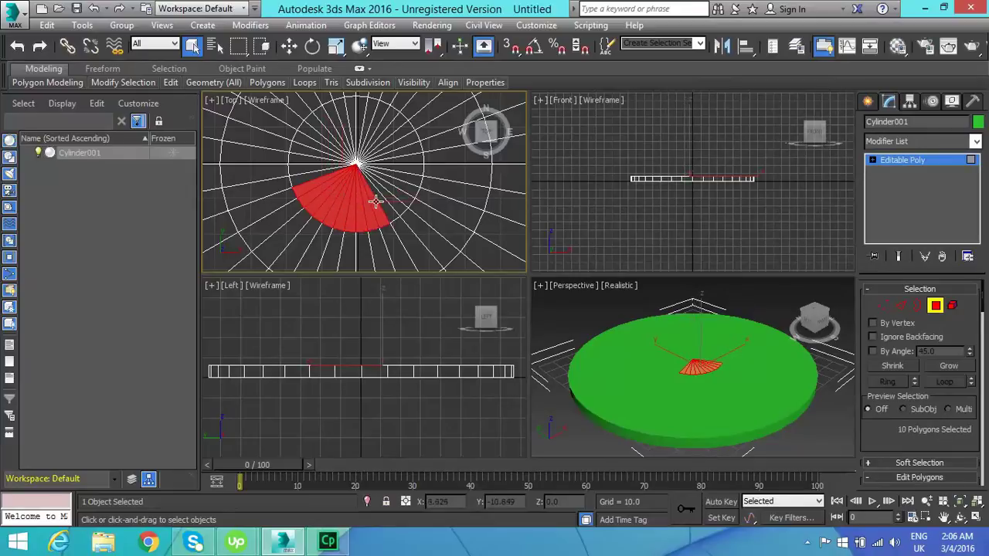
left_click(306, 178, "shift")
left_click(305, 178, "ctrl")
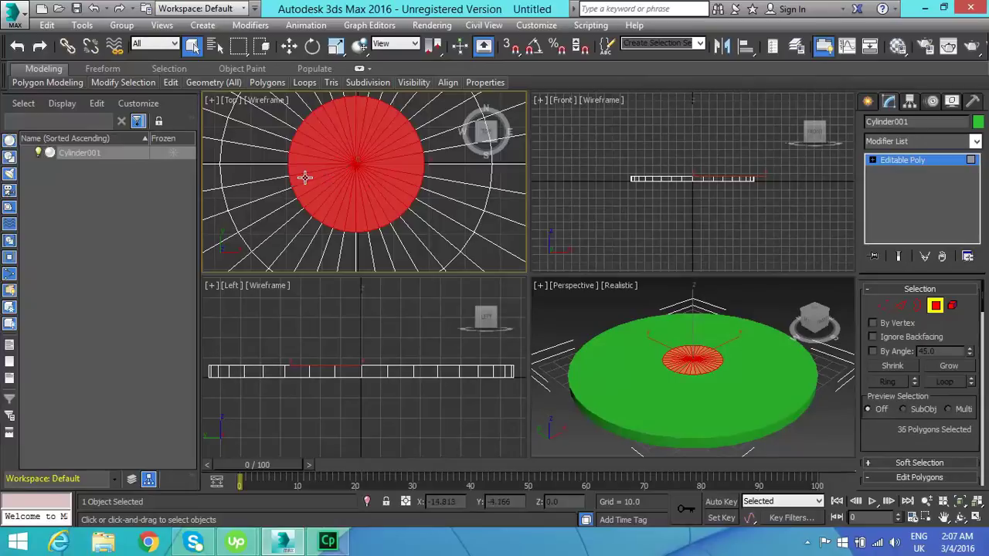
left_click(293, 317)
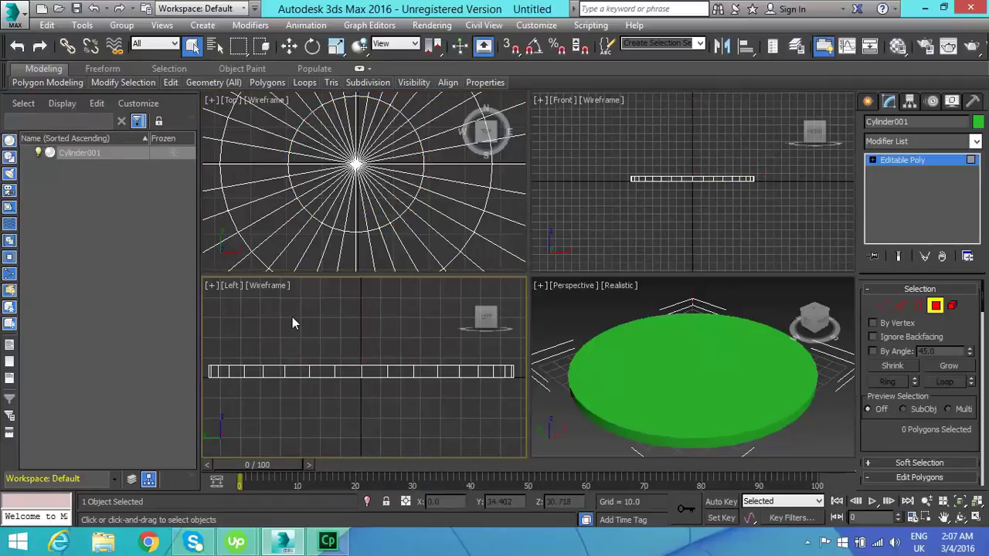
key("ctrl+z")
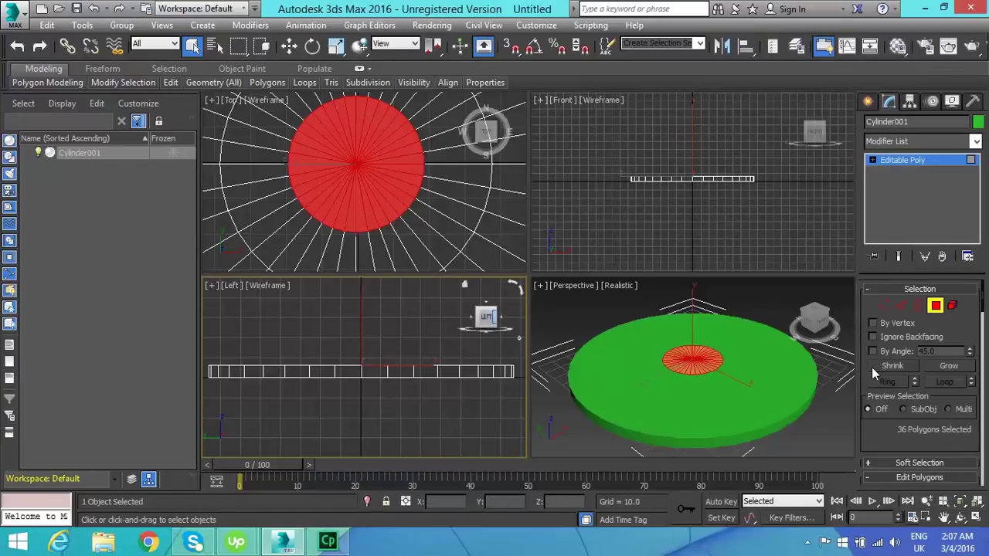
Step: Move the selected centre polygons down about 5 units in the Left viewport to sink the middle of the disc
left_click(289, 48)
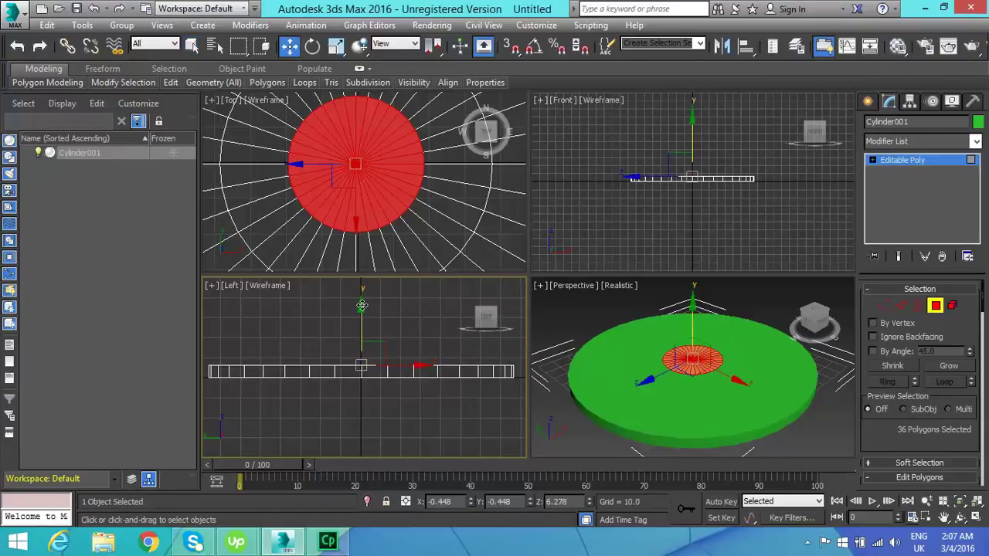
left_click_drag(362, 307, 362, 311)
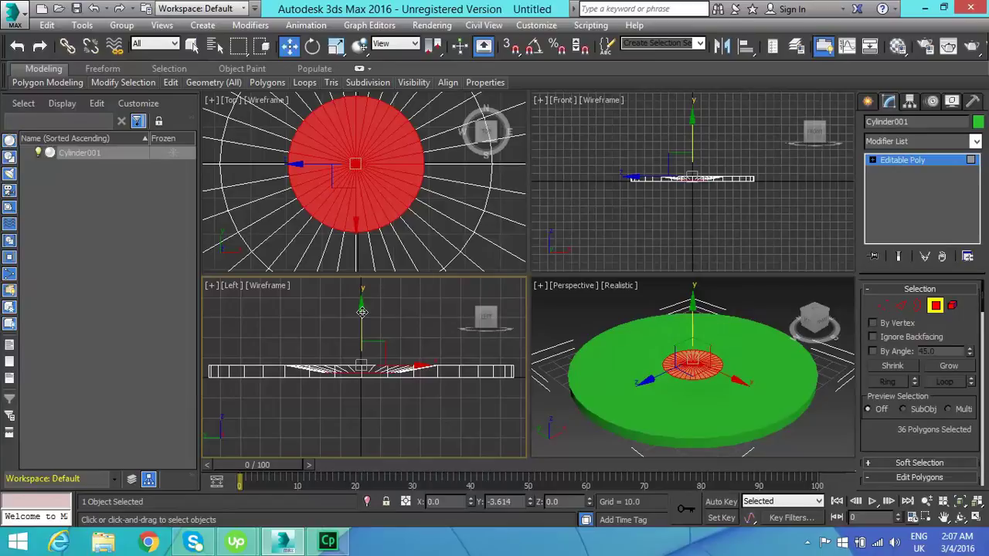
left_click_drag(361, 311, 359, 329)
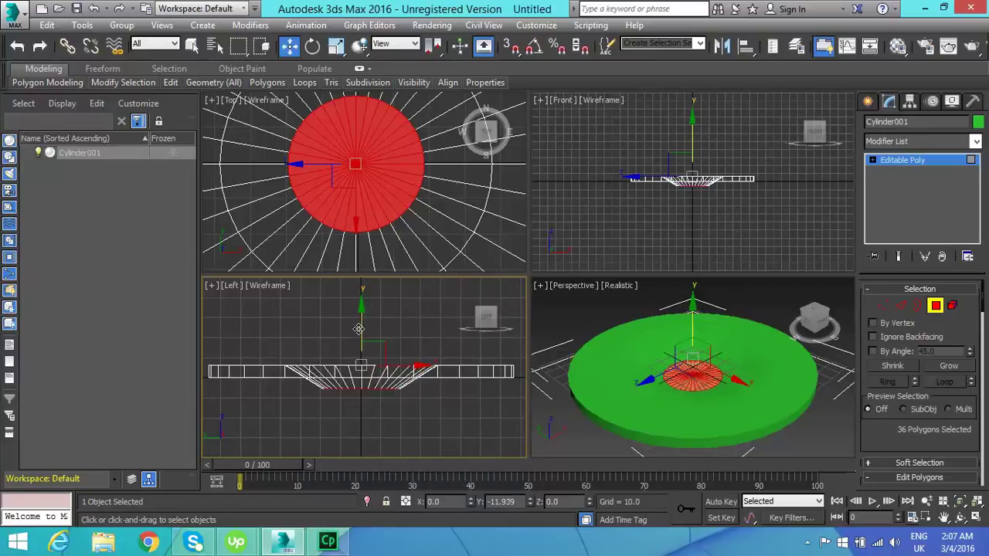
left_click_drag(358, 329, 356, 316)
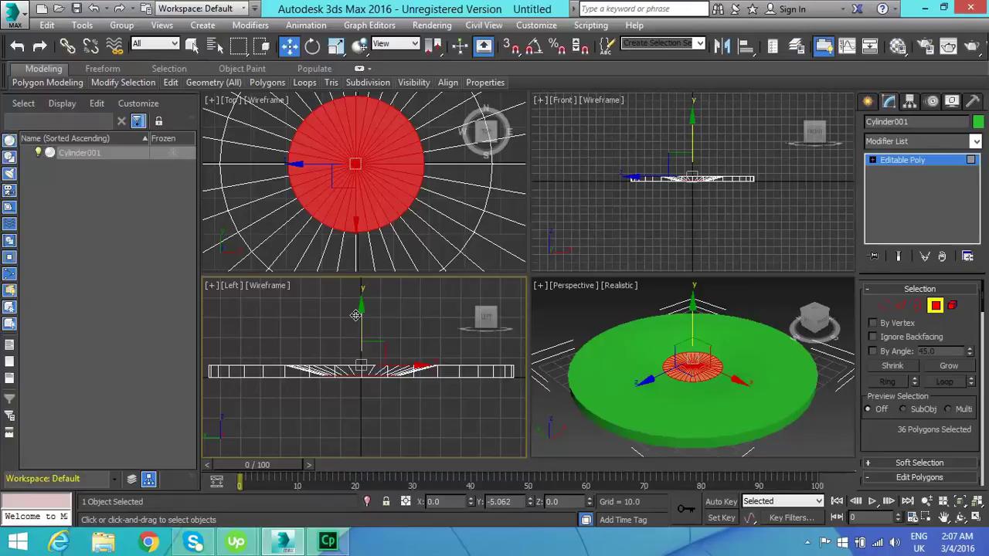
left_click_drag(355, 315, 356, 316)
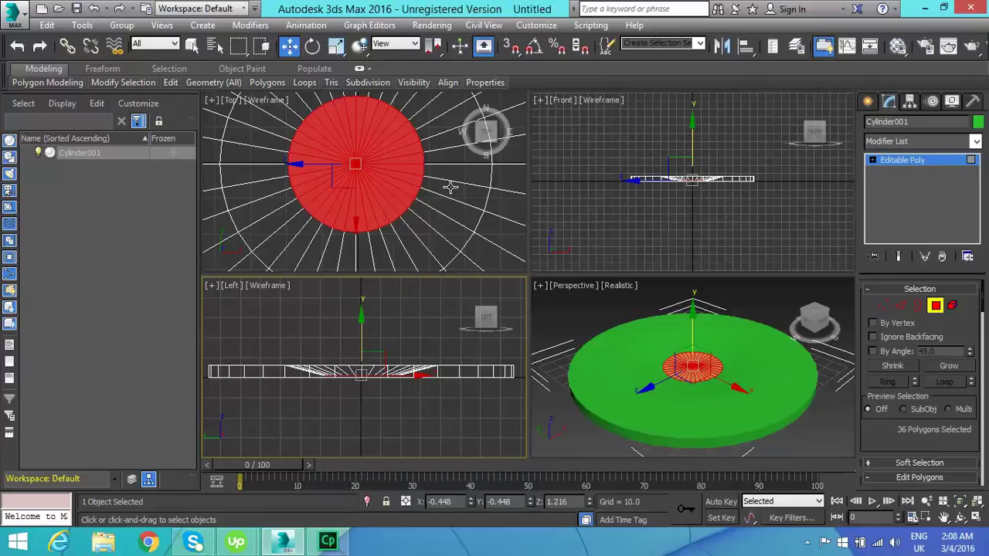
Step: Select the complete third ring of cap polygons from the centre in the Top viewport
left_click(494, 201)
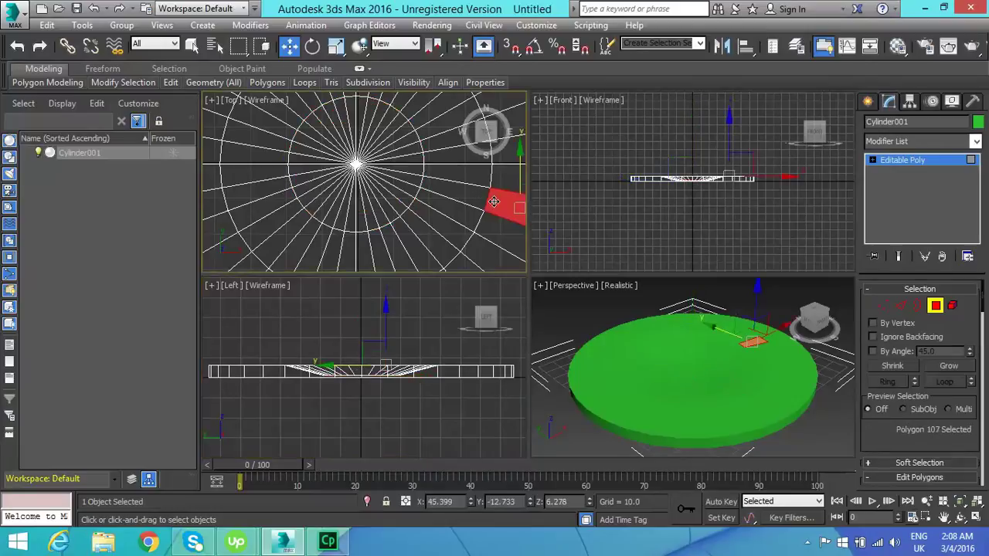
left_click(927, 502)
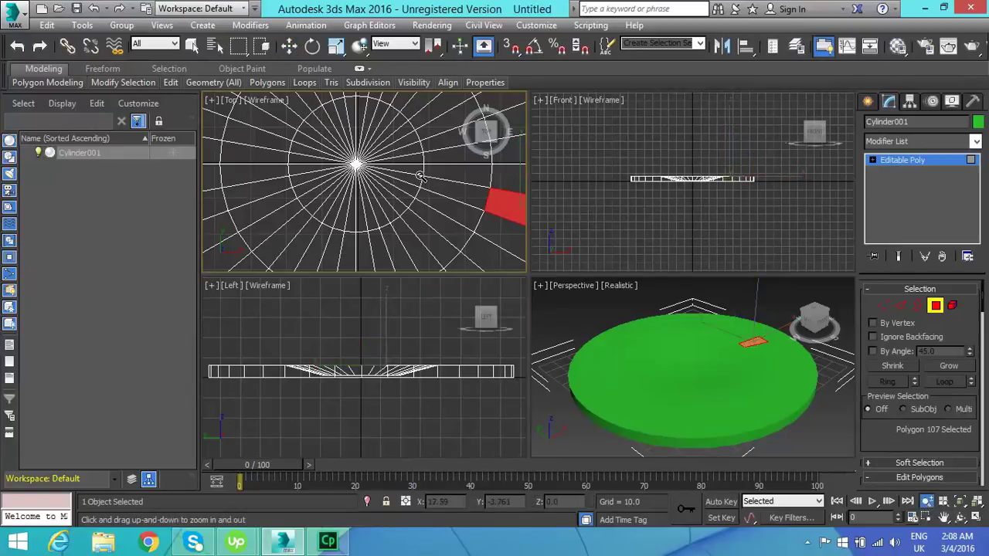
left_click_drag(415, 170, 439, 240)
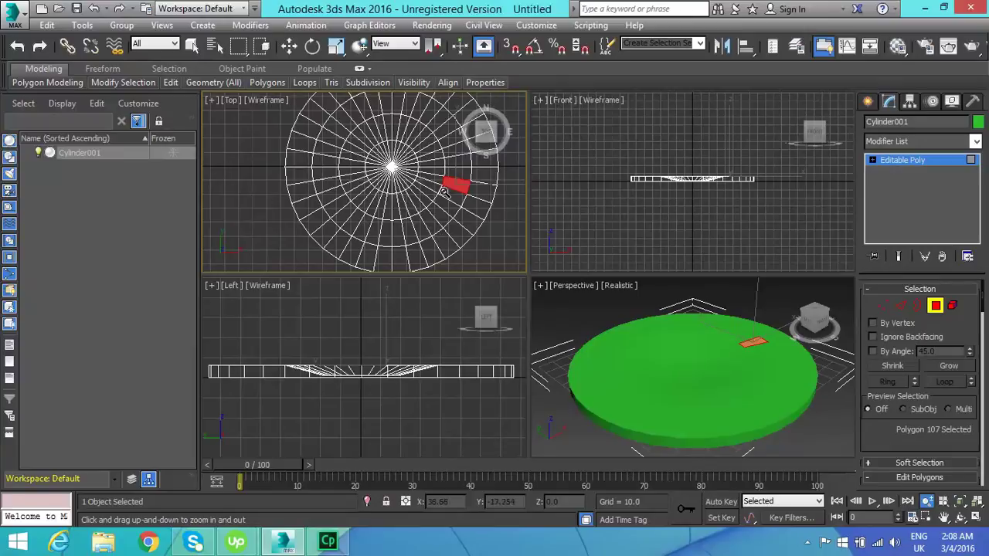
key("w")
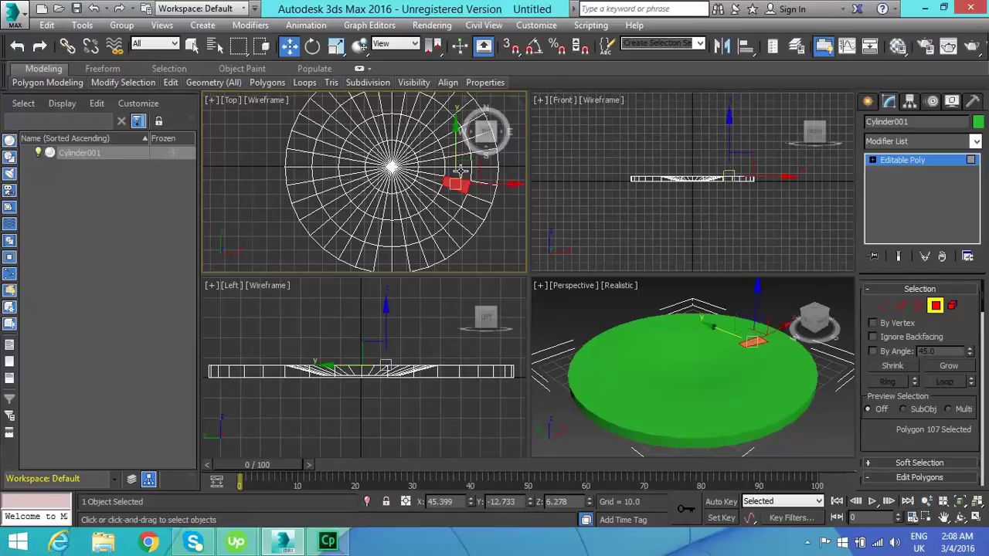
left_click(461, 170, "ctrl")
left_click(459, 153, "ctrl")
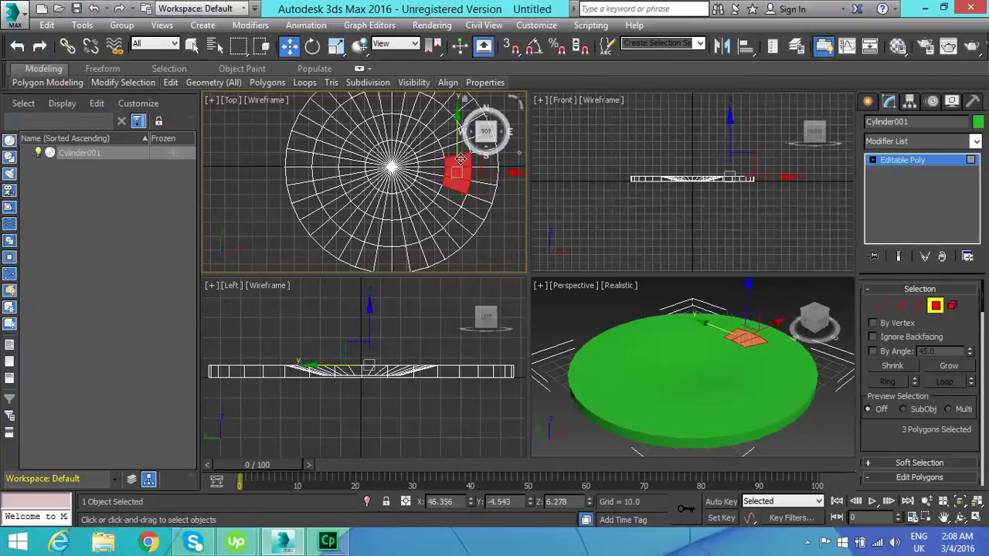
left_click(452, 138, "ctrl")
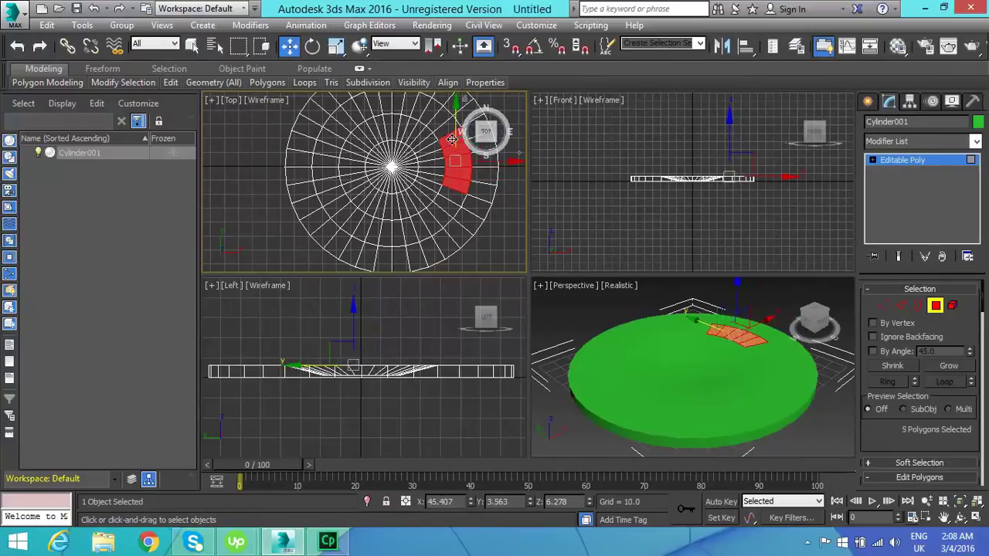
left_click(458, 199, "shift")
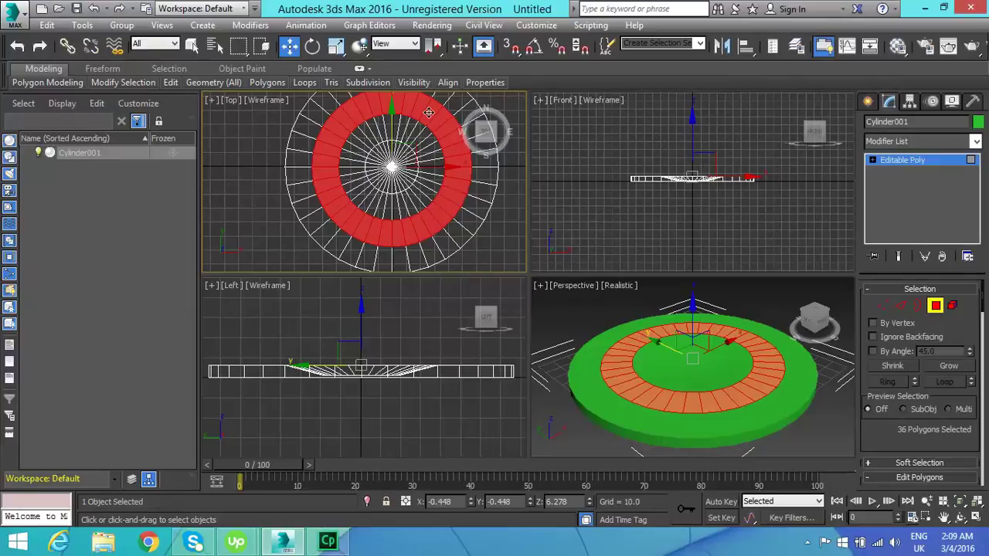
Step: Move the selected polygon ring down about 2.2 units in the Left viewport
middle_click(369, 308)
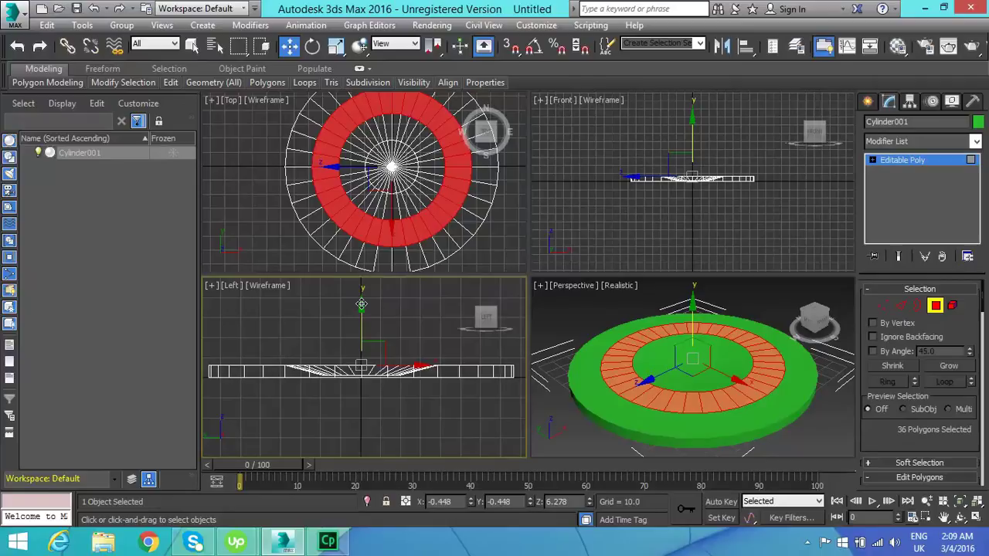
left_click_drag(361, 304, 360, 307)
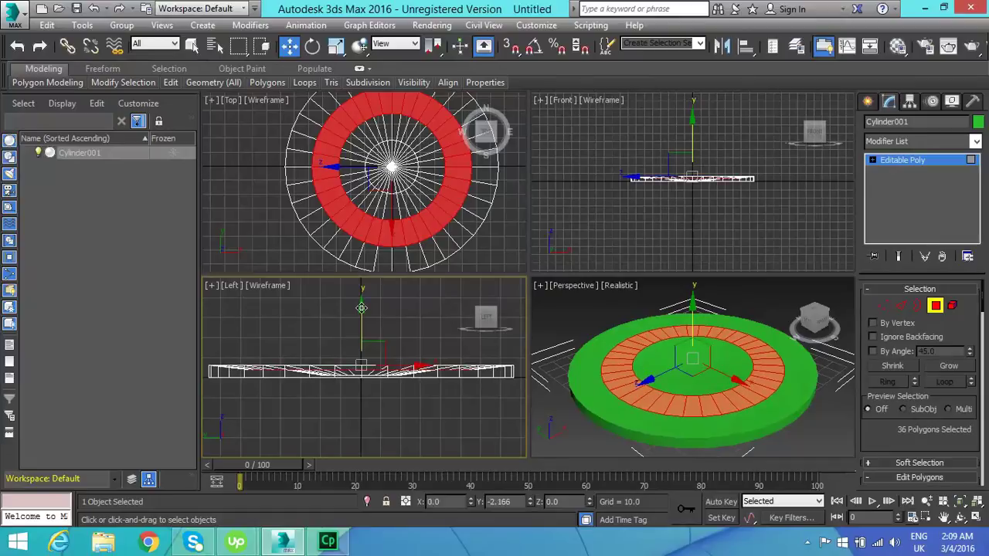
left_click_drag(360, 307, 361, 308)
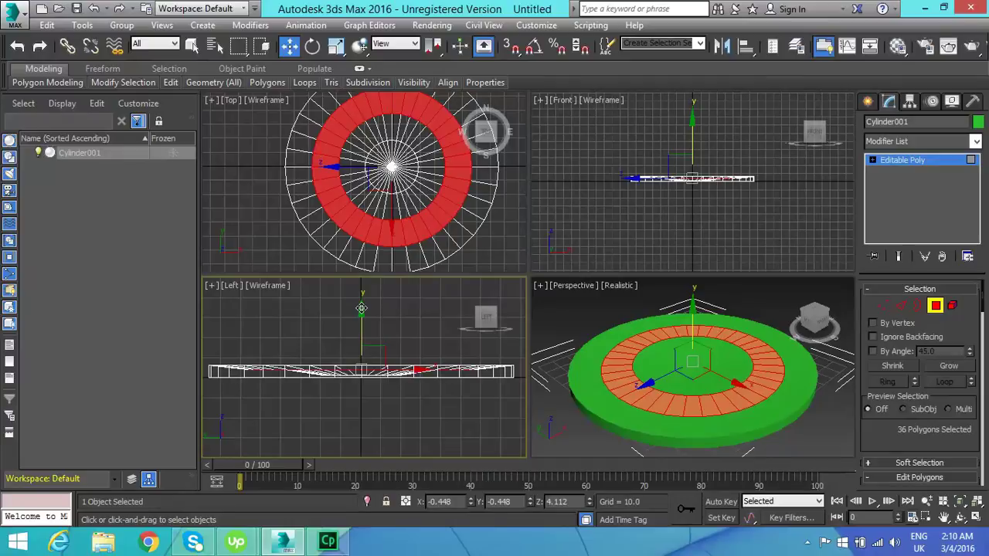
Step: Scale the selected polygon ring to 130% in X and Y in the Top viewport, widening it towards the disc's rim
left_click(336, 48)
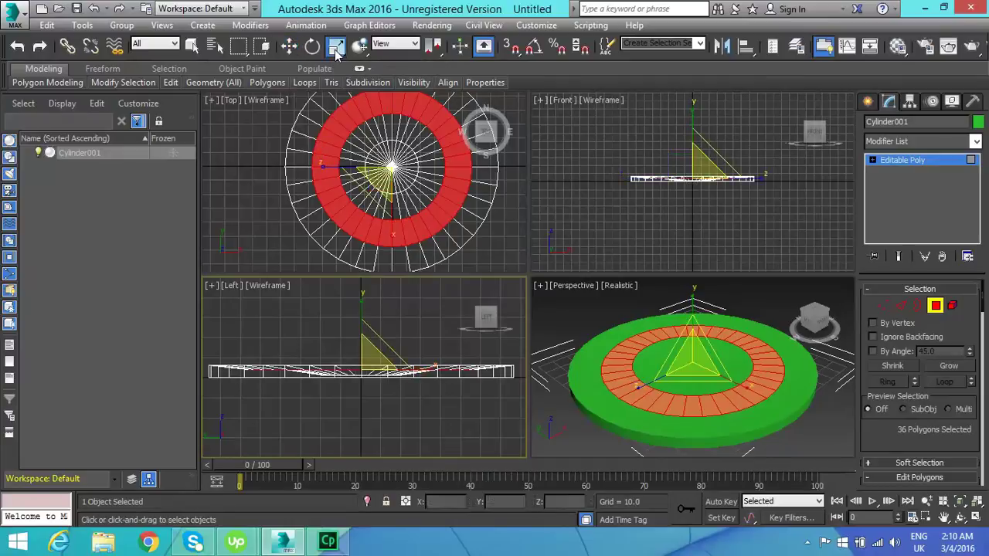
left_click(369, 196)
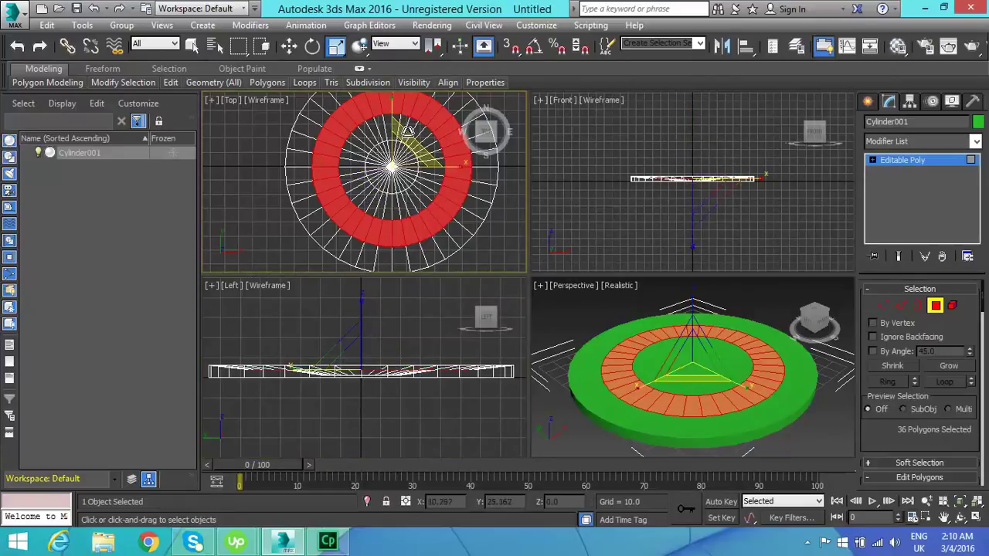
left_click_drag(408, 130, 411, 105)
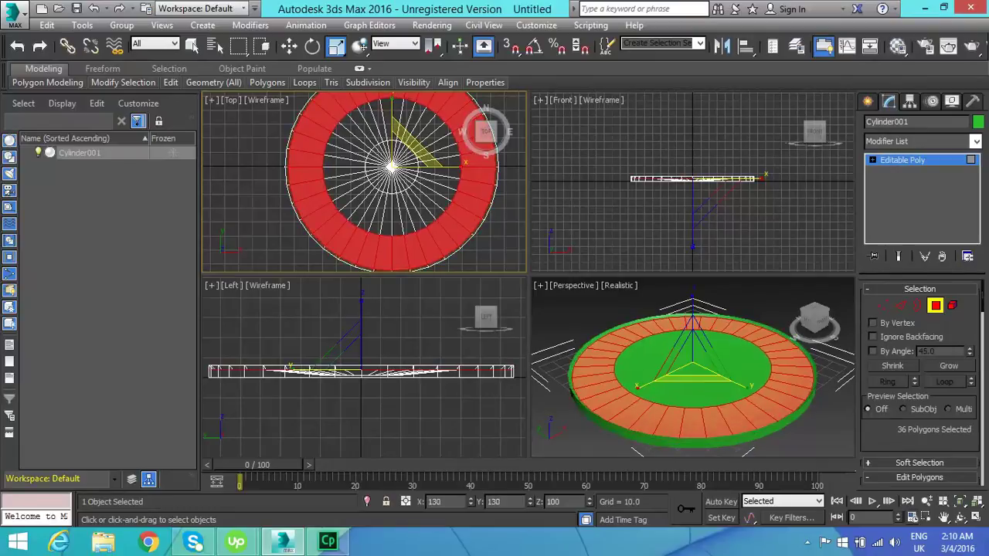
key("ctrl+z")
key("ctrl+z")
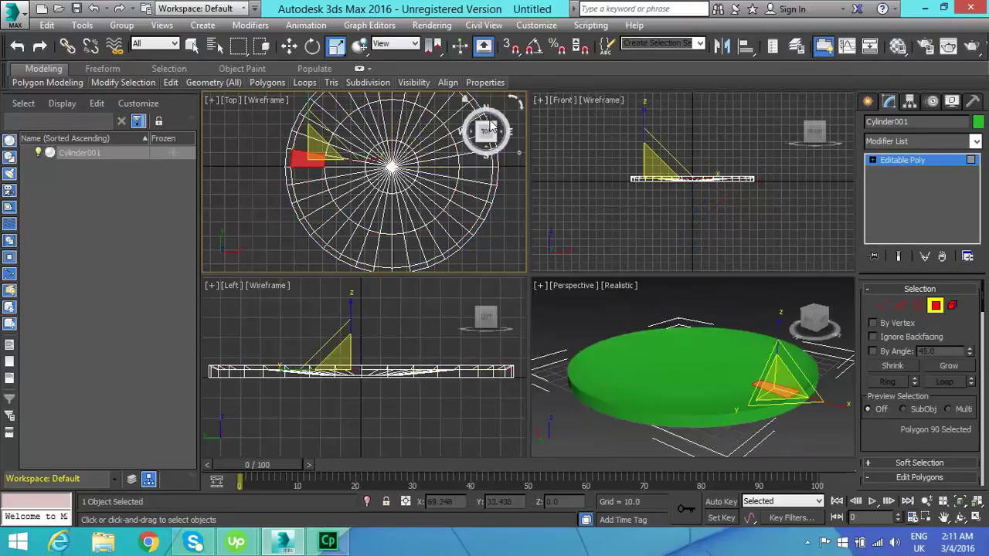
Step: Select the complete circular edge loop nearest the centre of the cap in the Top viewport
left_click(399, 139)
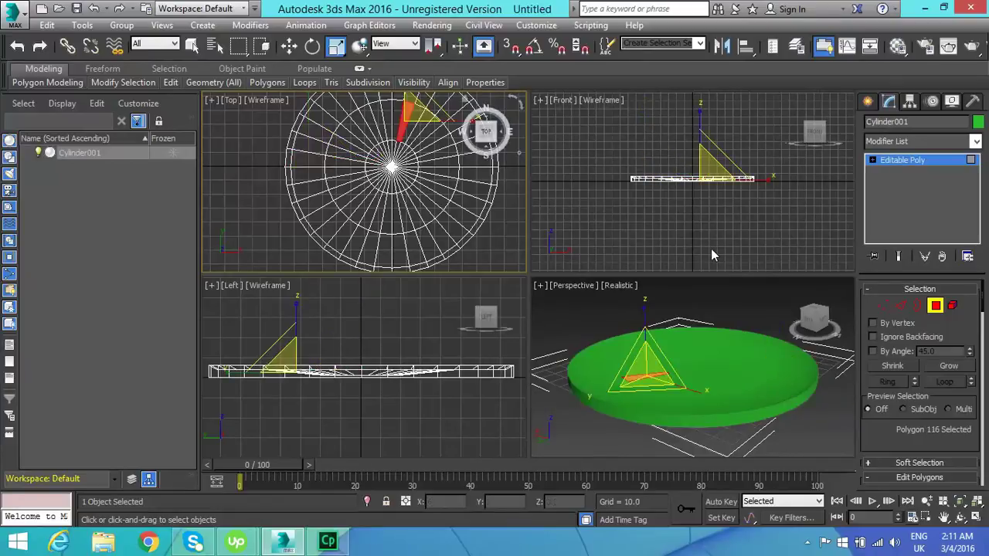
left_click(901, 306)
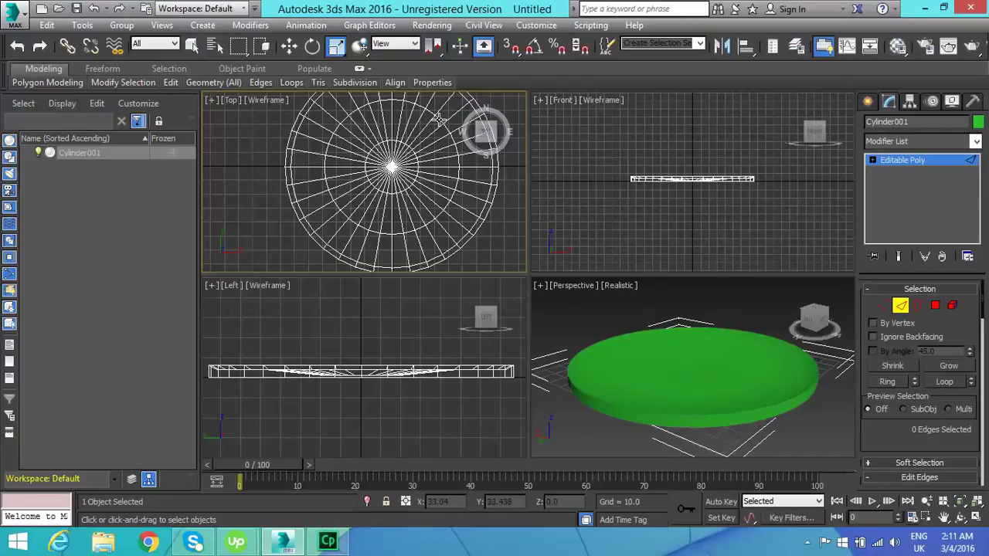
left_click(390, 141)
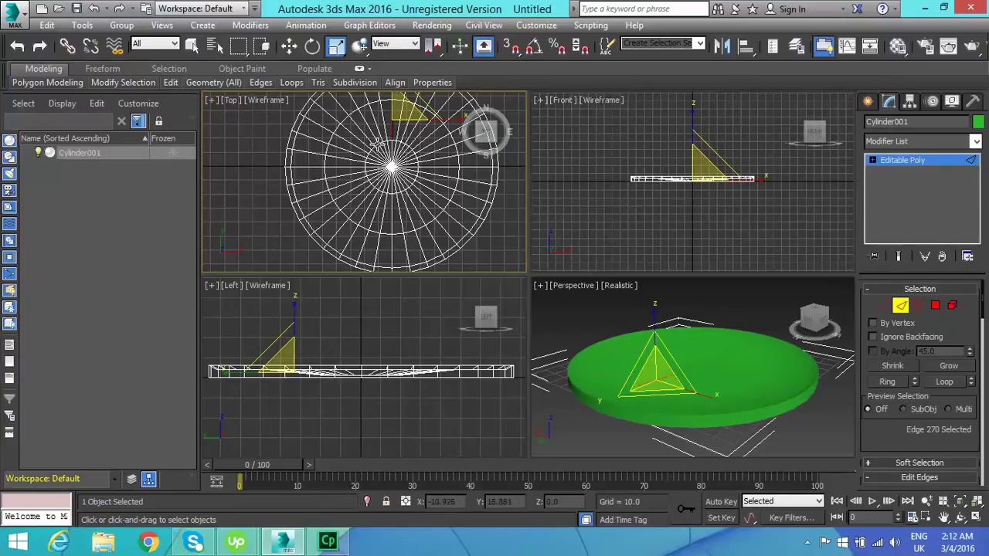
left_click(377, 143)
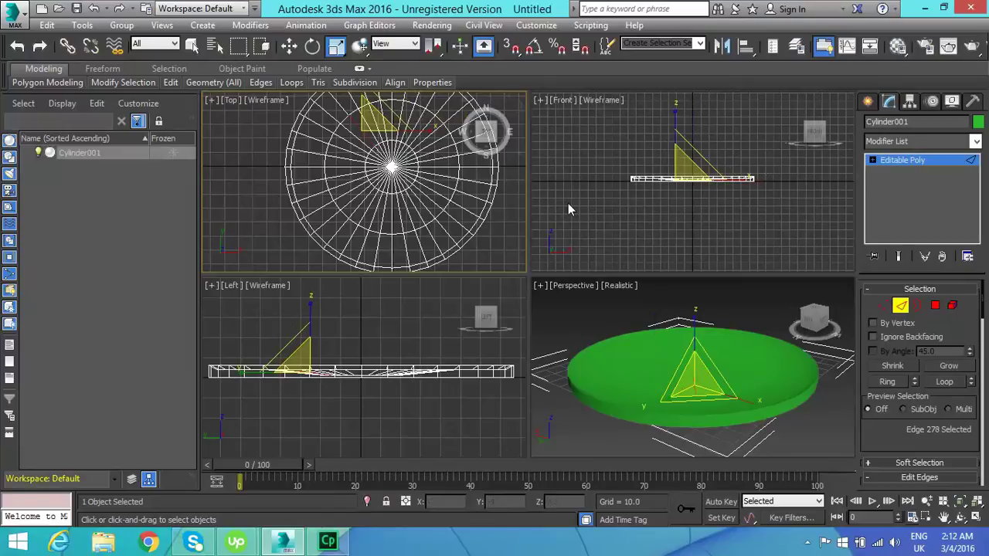
left_click(927, 517)
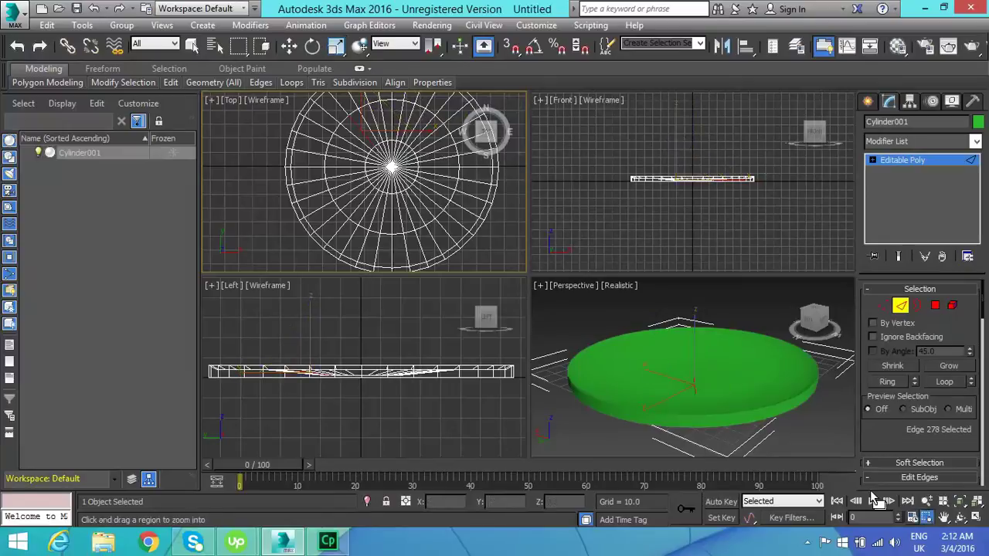
left_click_drag(433, 124, 347, 200)
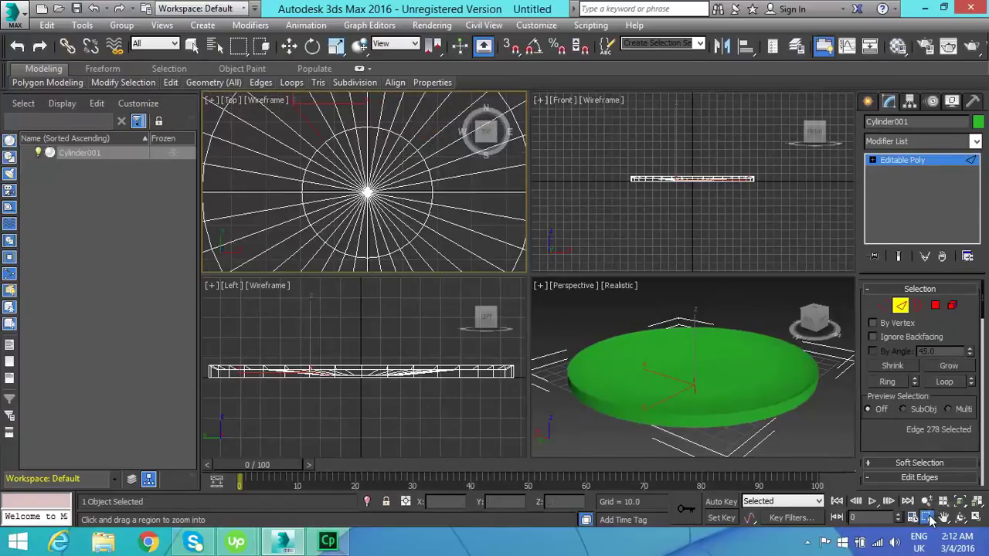
key("r")
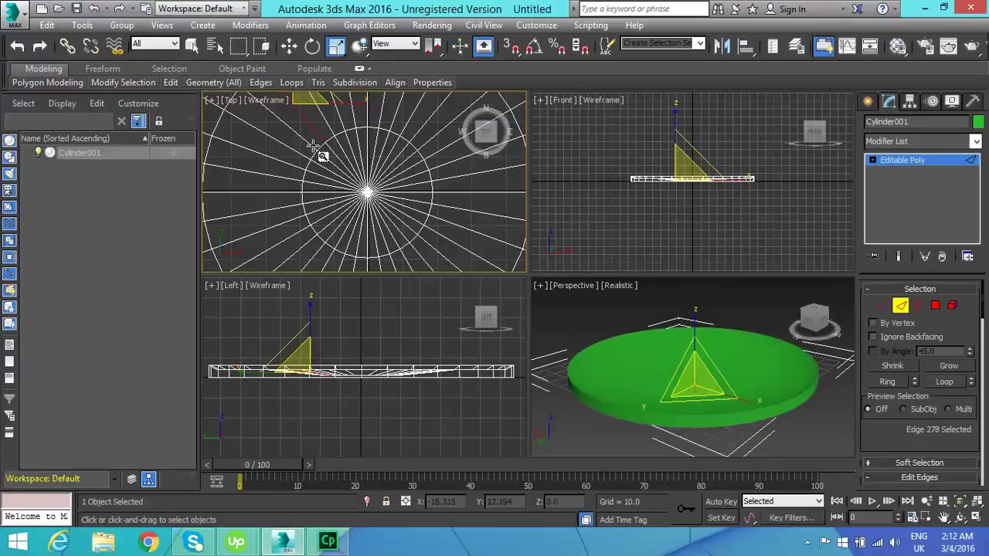
left_click(382, 131)
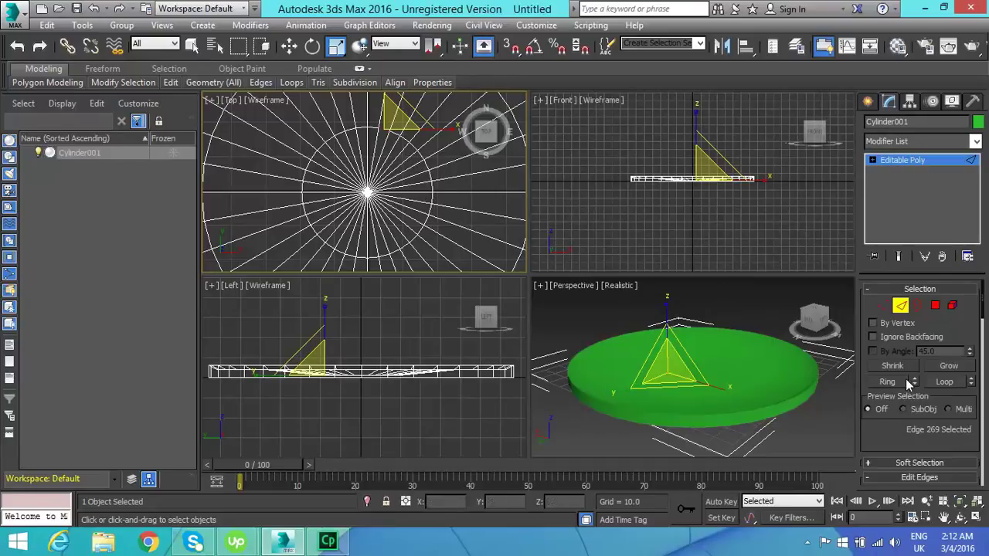
left_click(945, 382)
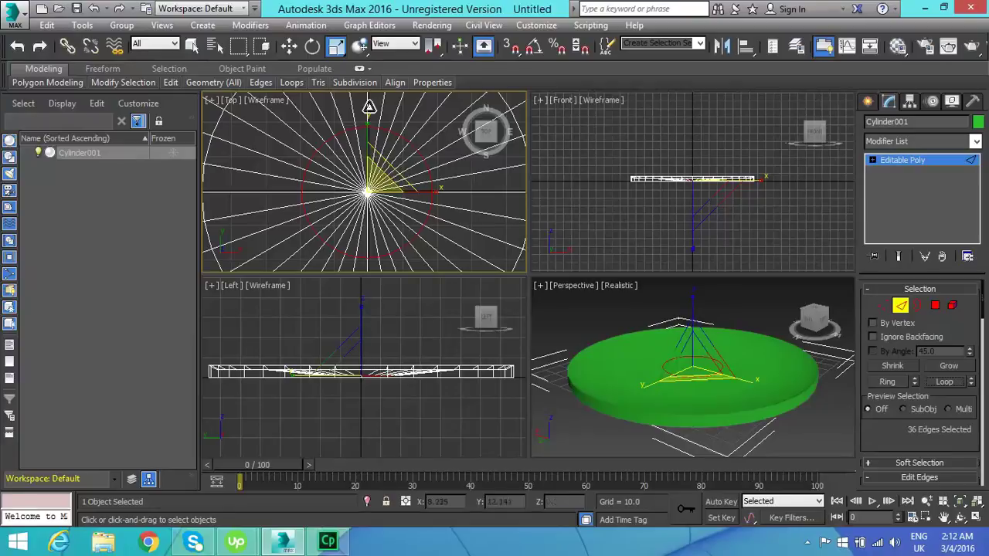
Step: Scale the selected edge loop to 252% in X and Y, clear the selection and view the disc from a low angle in Perspective
mouse_move(349, 83)
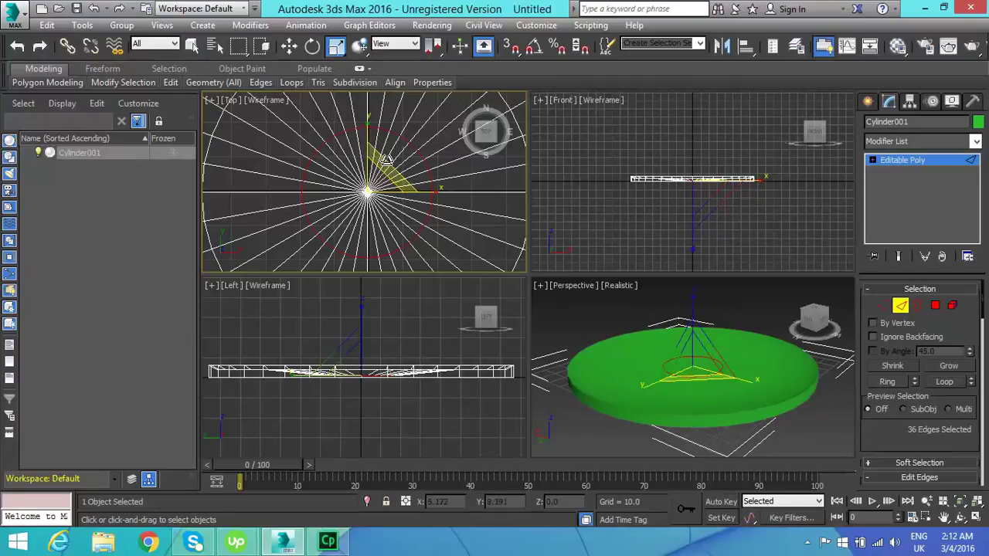
left_click_drag(385, 159, 458, 69)
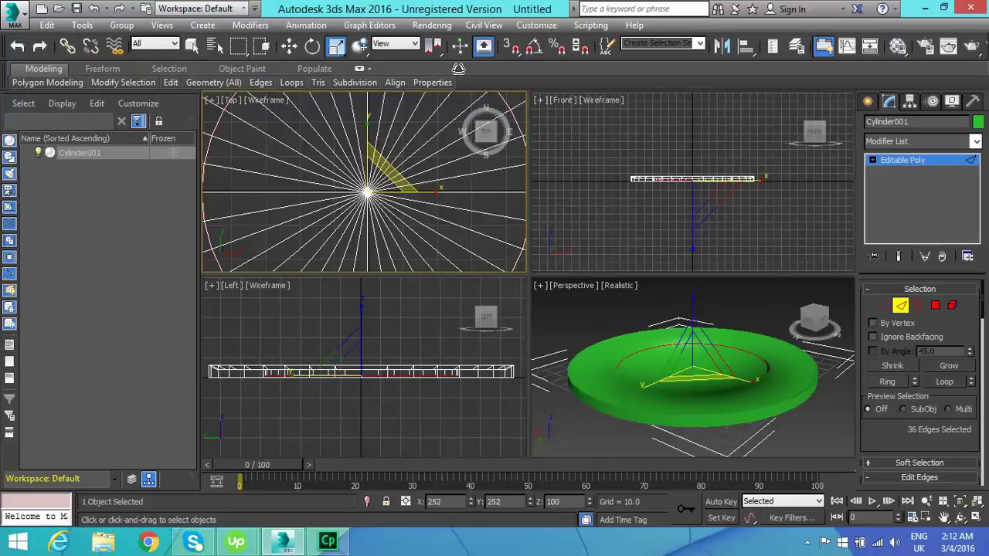
right_click(459, 68)
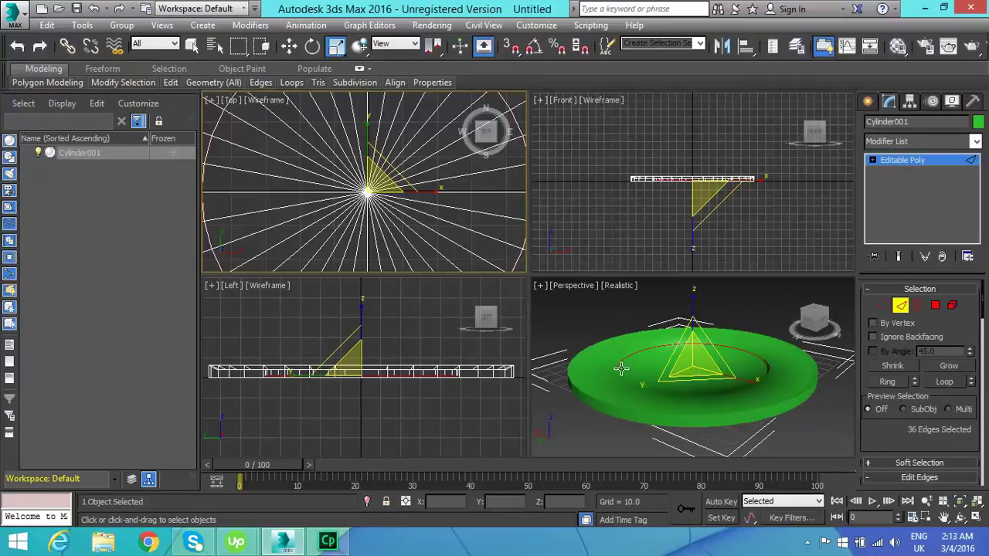
left_click(548, 329)
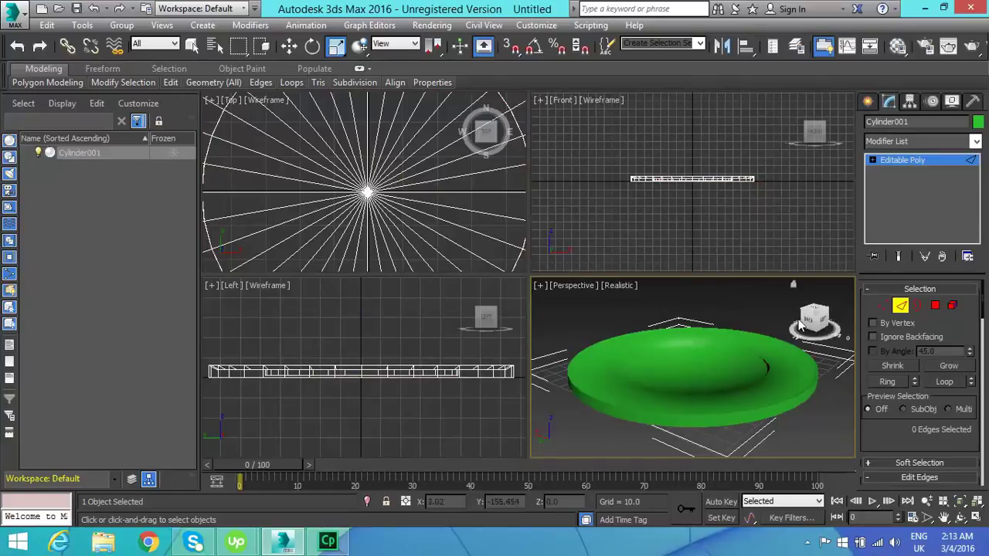
left_click_drag(818, 317, 705, 315)
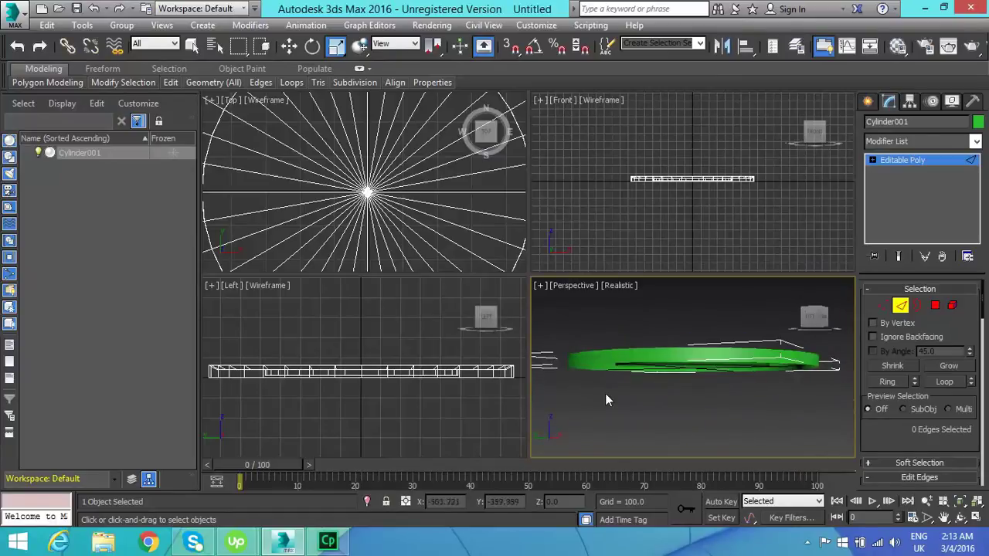
Step: Select all the vertices along the disc's underside in the Left viewport
right_click(443, 460)
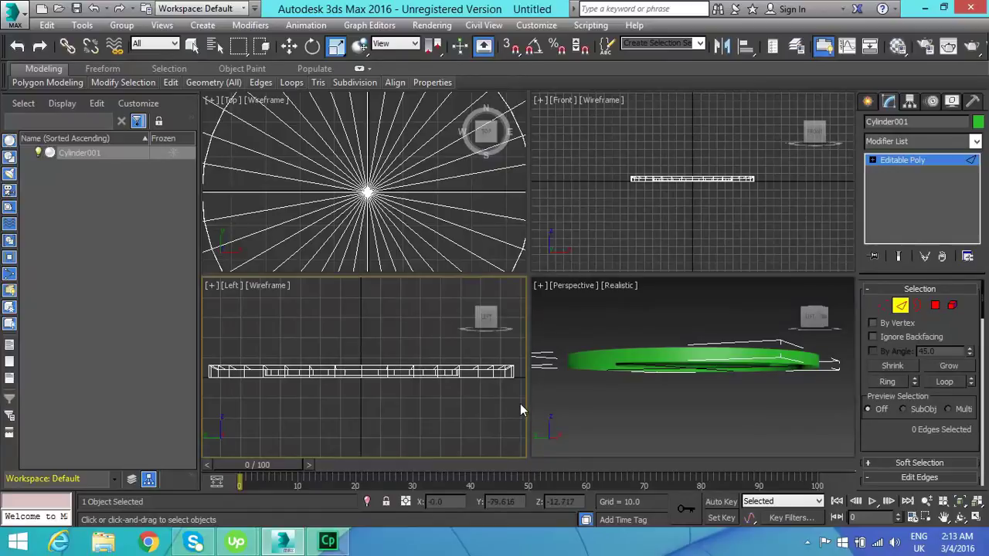
left_click_drag(519, 402, 233, 392)
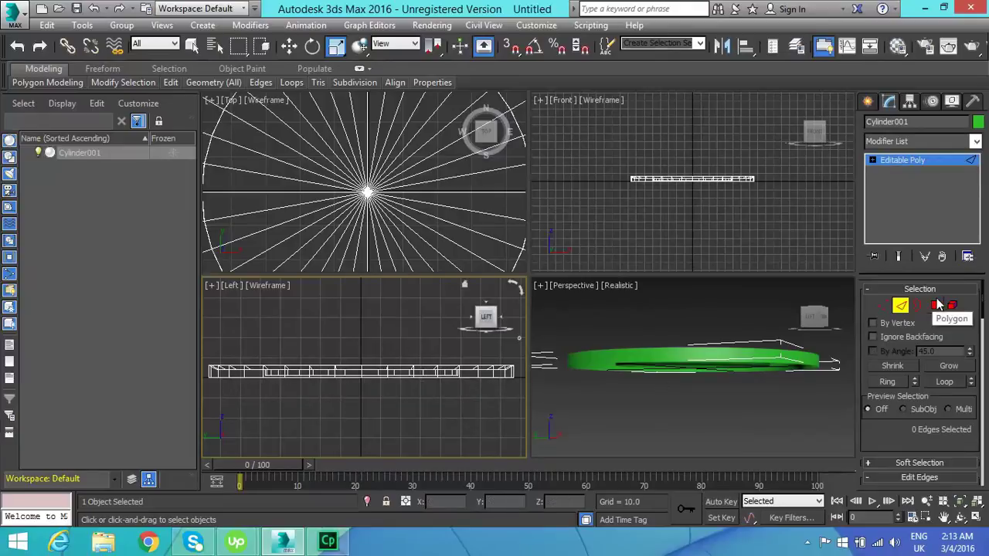
left_click(884, 306)
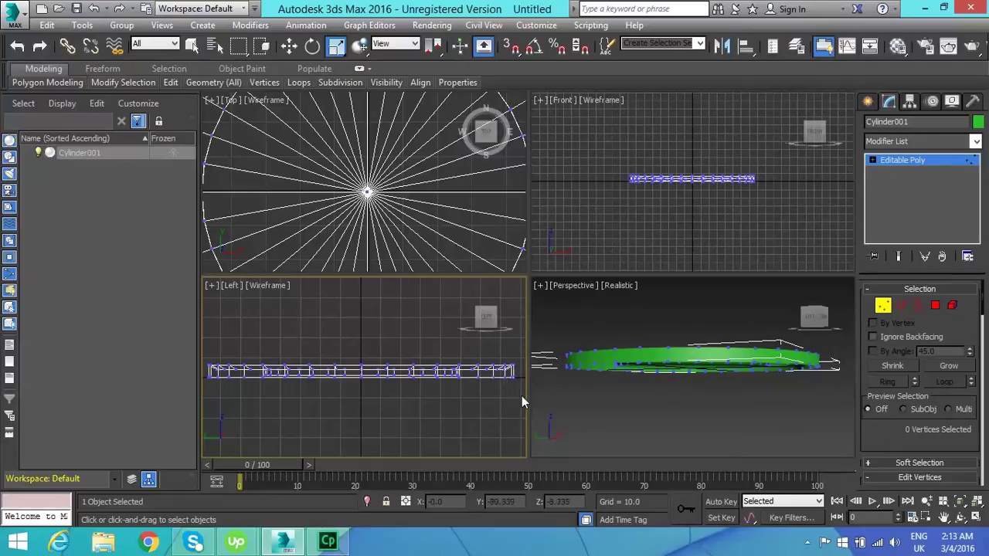
left_click_drag(522, 396, 160, 375)
left_click_drag(160, 375, 160, 376)
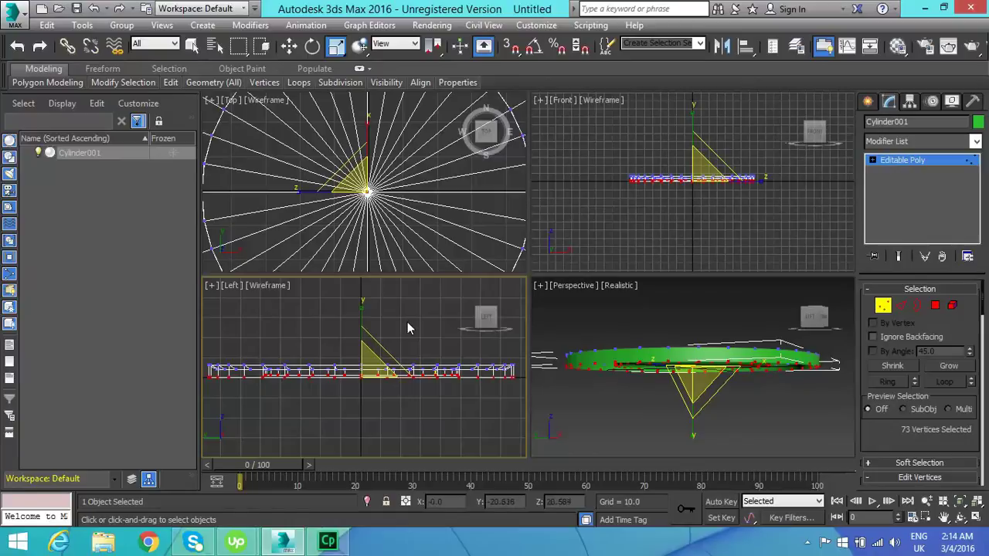
Step: Try to move the selected underside vertices down about 8.3 units in the Left viewport
left_click(288, 46)
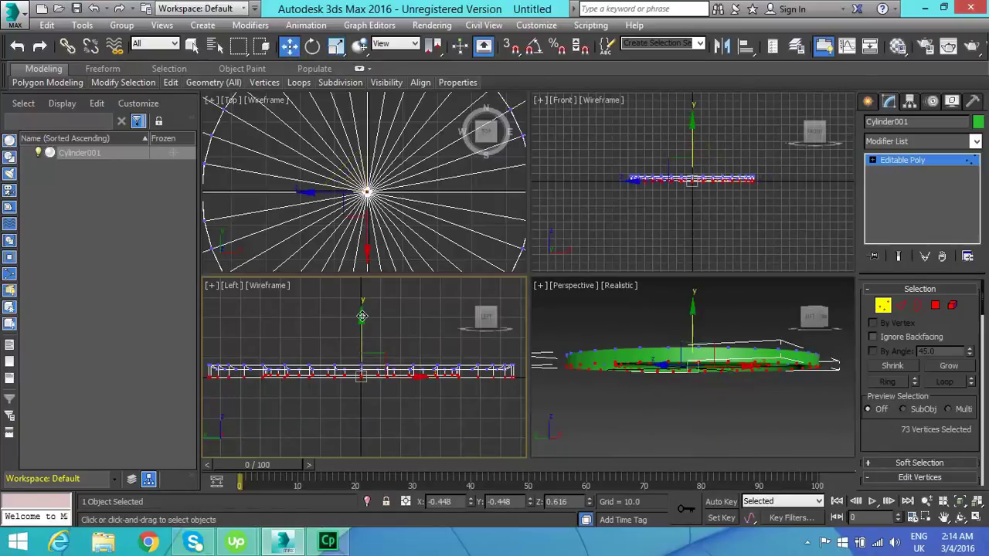
left_click_drag(363, 316, 363, 332)
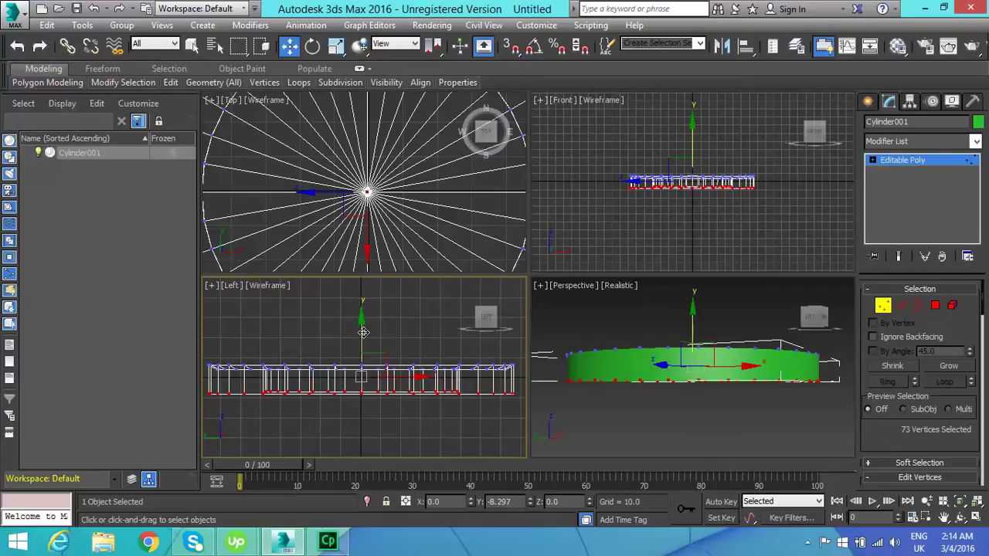
left_click_drag(363, 332, 363, 332)
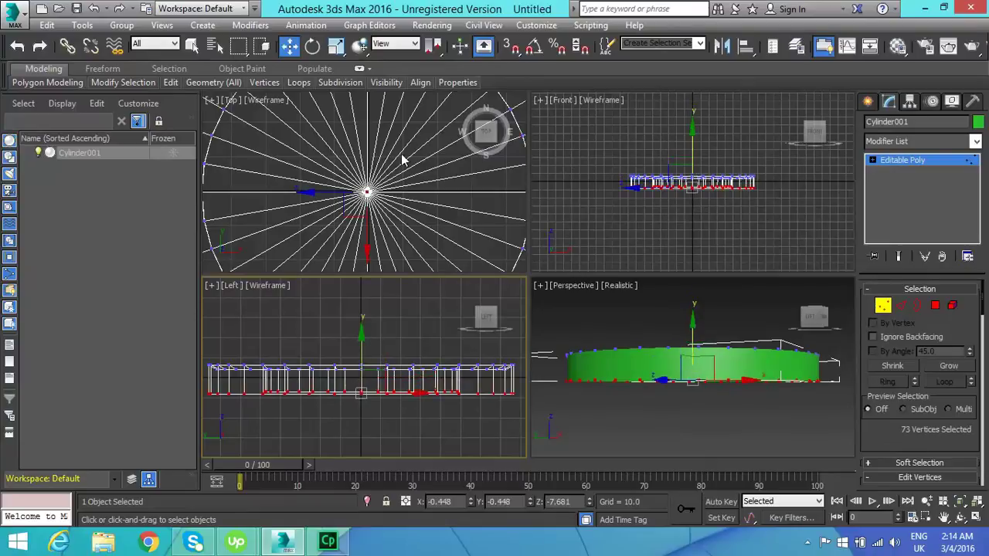
Step: Undo the last downward move of the underside vertices
left_click(927, 503)
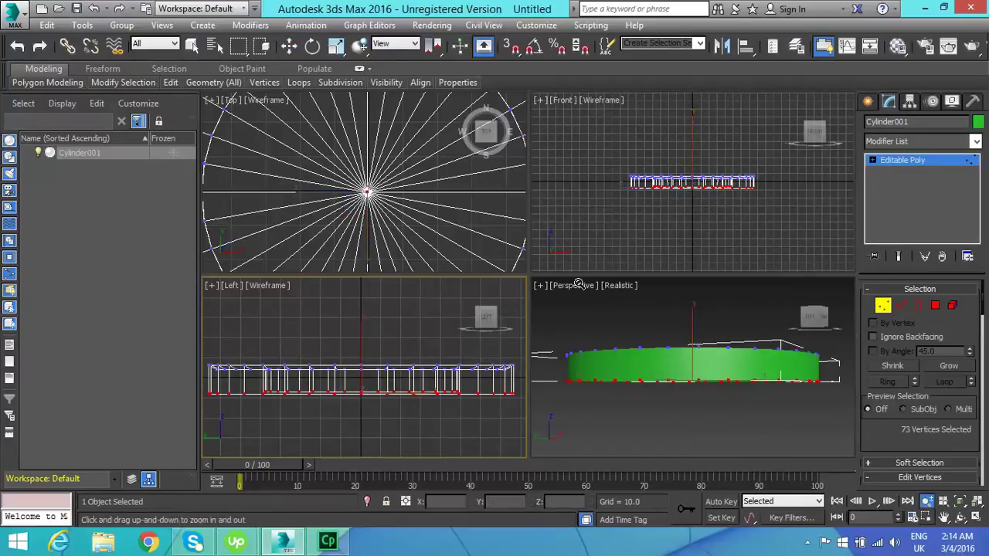
right_click(391, 177)
key("alt+z")
scroll(448, 197, "up", 2)
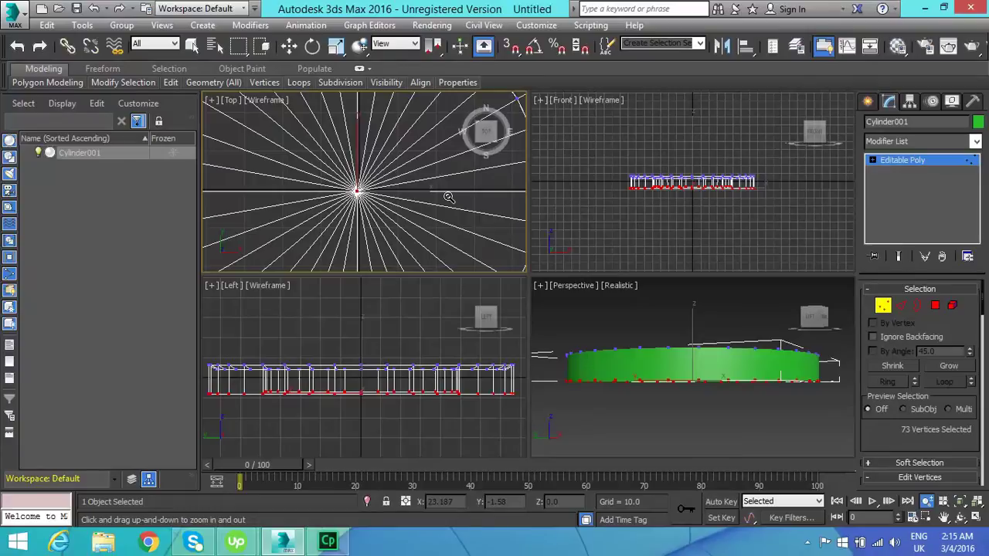
left_click_drag(448, 197, 432, 223)
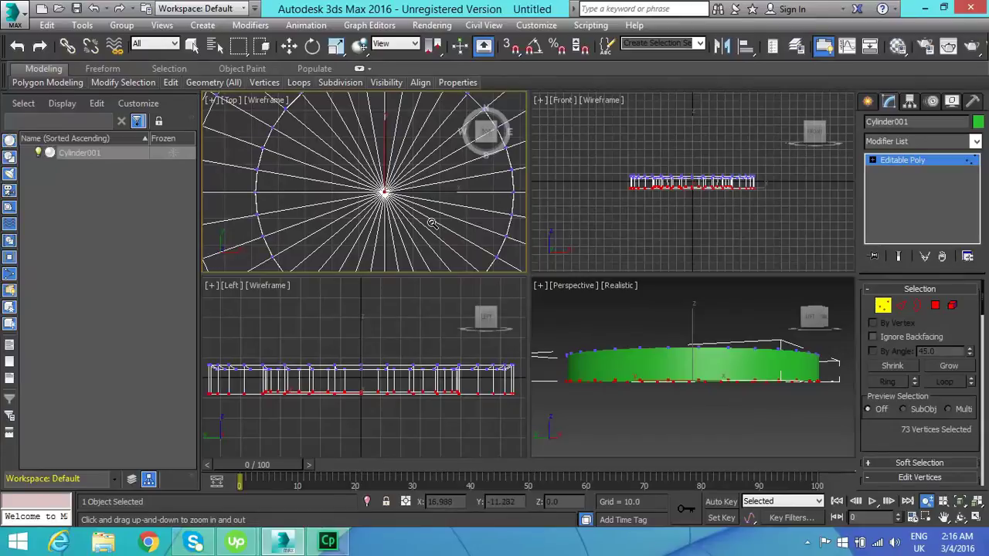
key("ctrl+z")
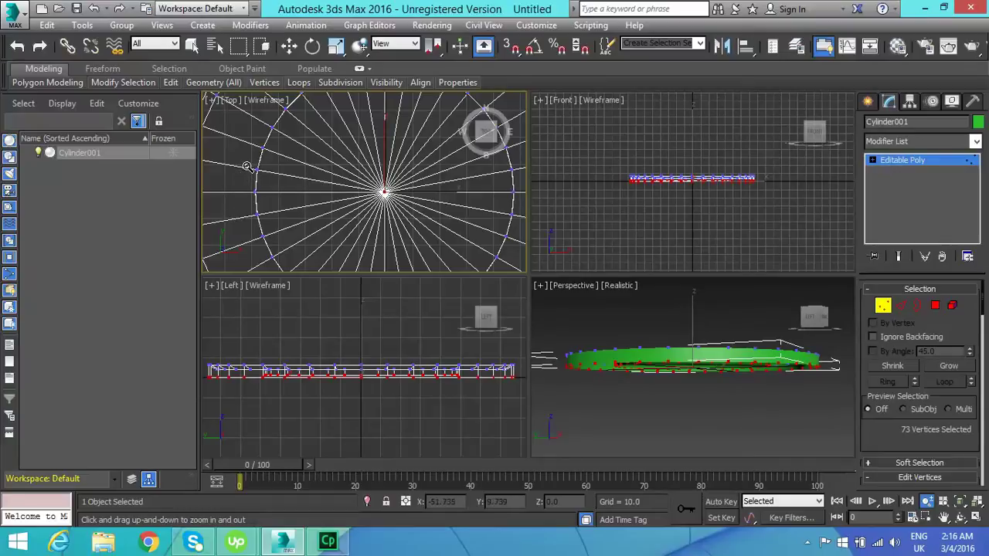
Step: Remove the inner ring's vertices from the selection in the Top viewport, keeping only the underside vertices, and make the Left viewport active
key("w")
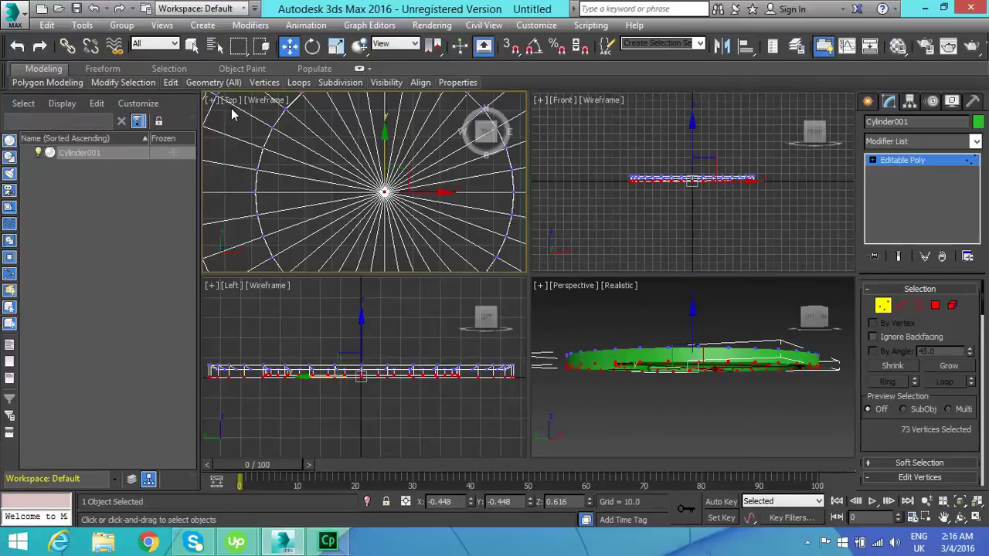
left_click_drag(231, 109, 292, 267)
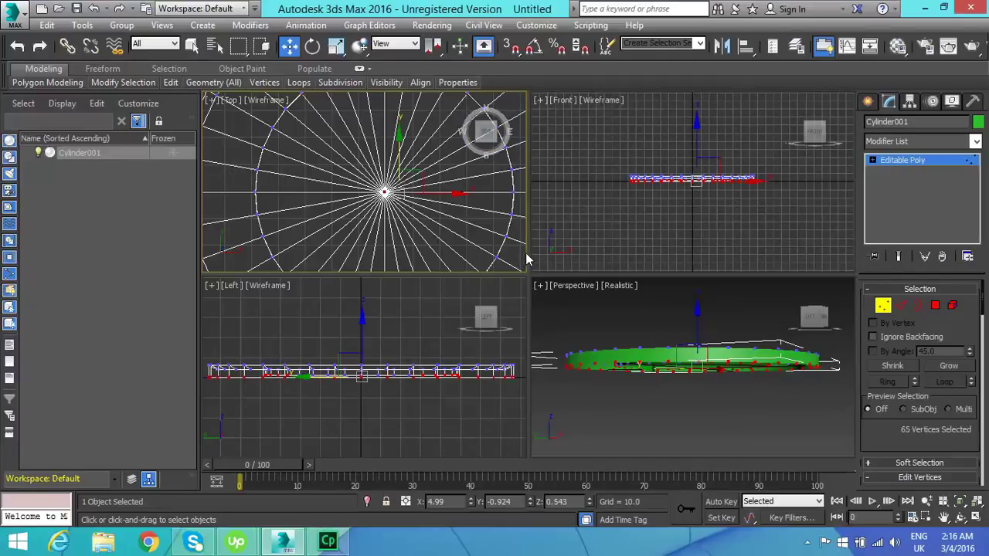
left_click_drag(524, 261, 473, 111, "alt")
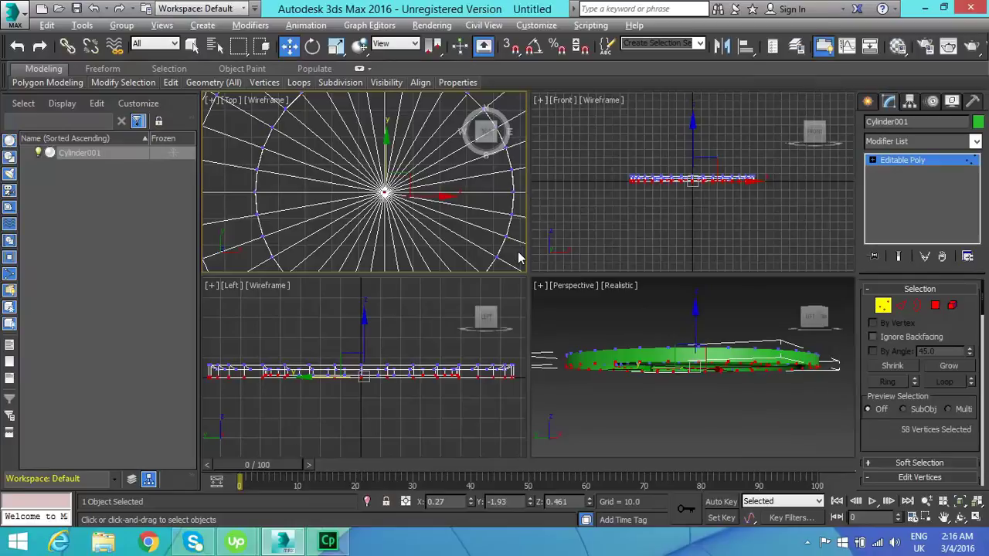
left_click_drag(518, 250, 437, 287)
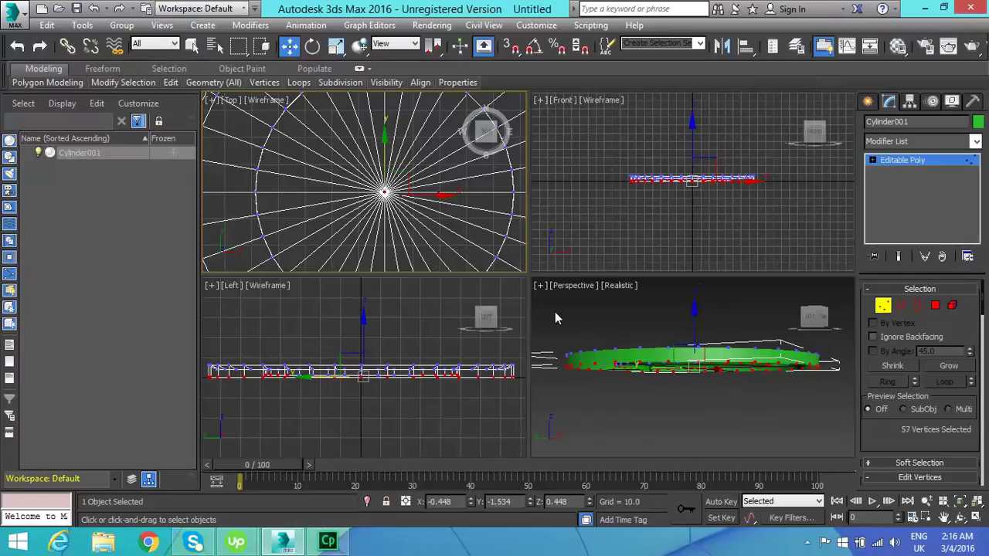
left_click(928, 501)
left_click_drag(441, 222, 431, 291)
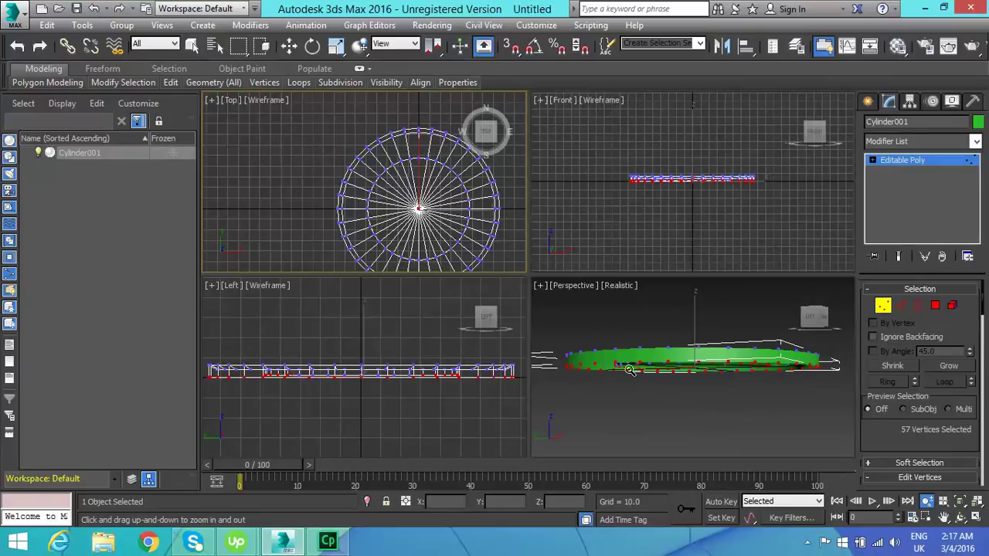
key("w")
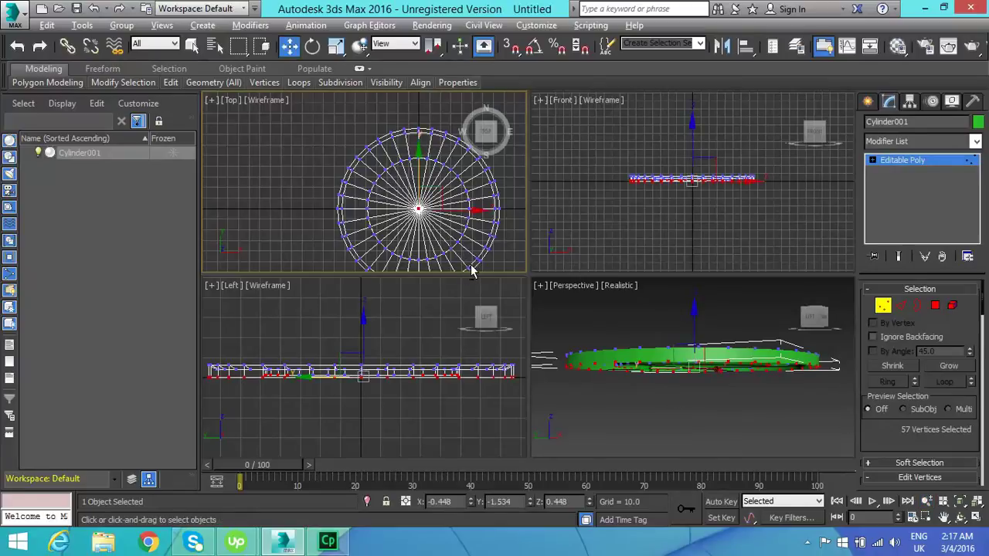
left_click(363, 249, "alt")
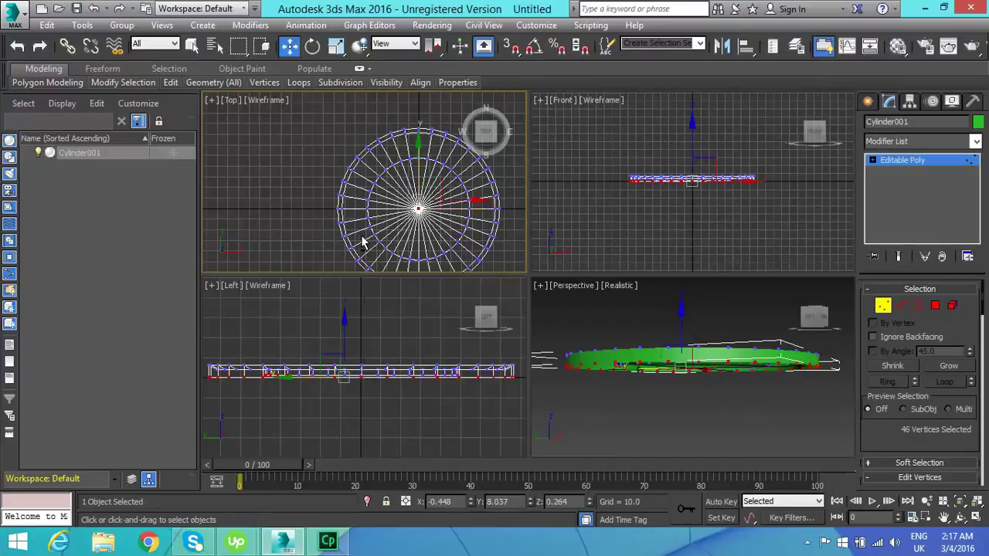
left_click_drag(350, 160, 331, 171)
left_click_drag(395, 238, 395, 238, "alt")
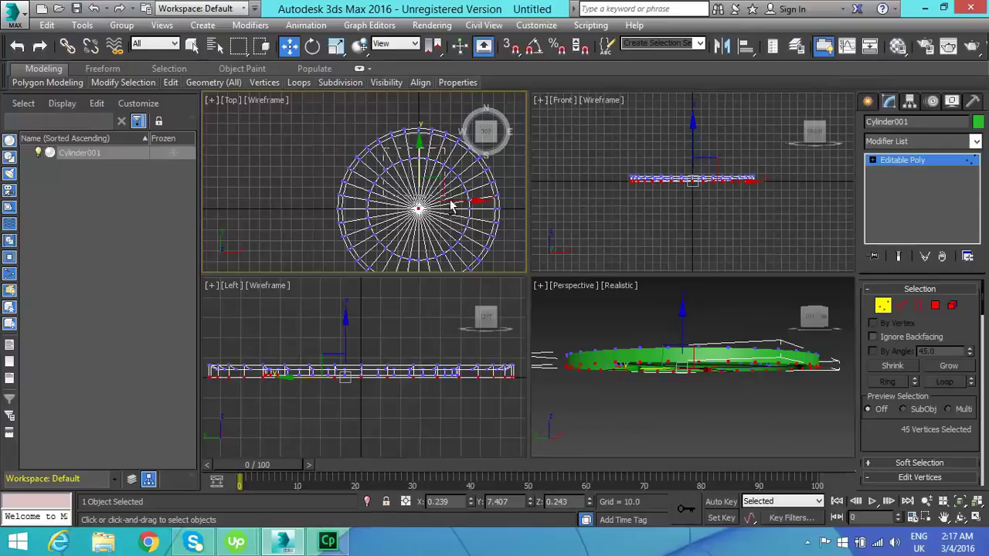
left_click_drag(462, 208, 462, 208, "alt")
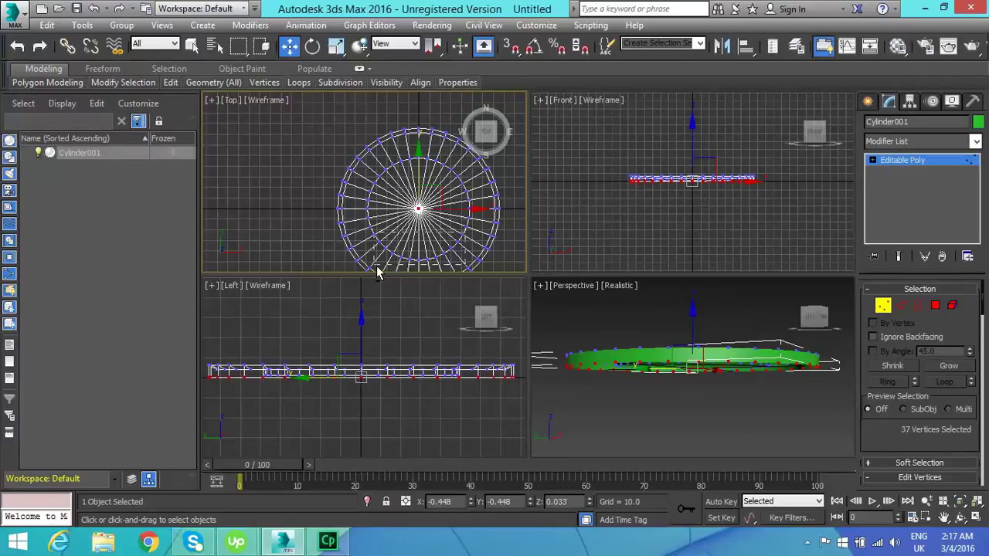
mouse_move(377, 272)
left_mouse_down()
mouse_move(361, 185)
mouse_move(367, 235)
mouse_move(393, 253)
left_mouse_up()
right_click(361, 317)
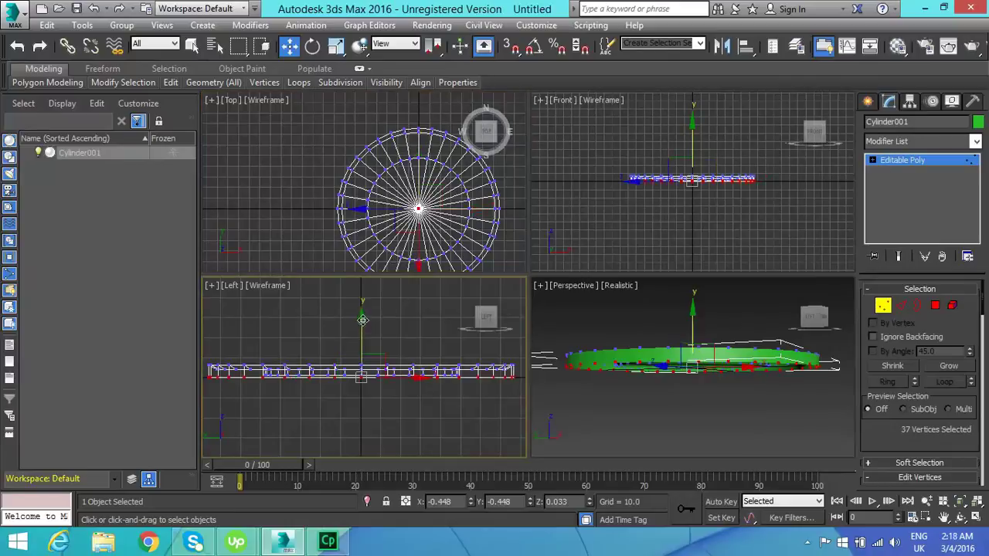
Step: Move the selected underside vertices down about 7.6 units in the Left viewport and check the disc's shape from an angle
left_click_drag(362, 319, 363, 336)
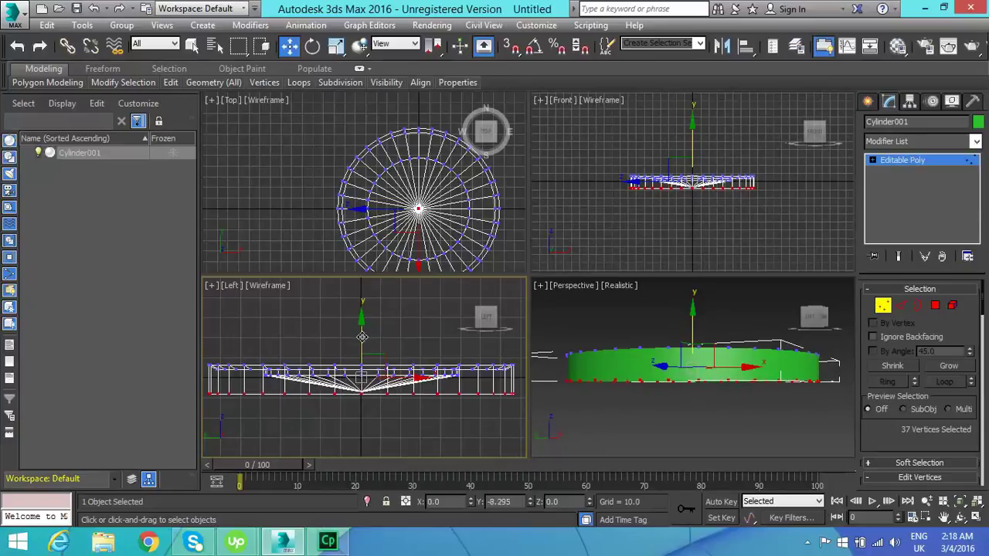
left_click_drag(363, 337, 363, 335)
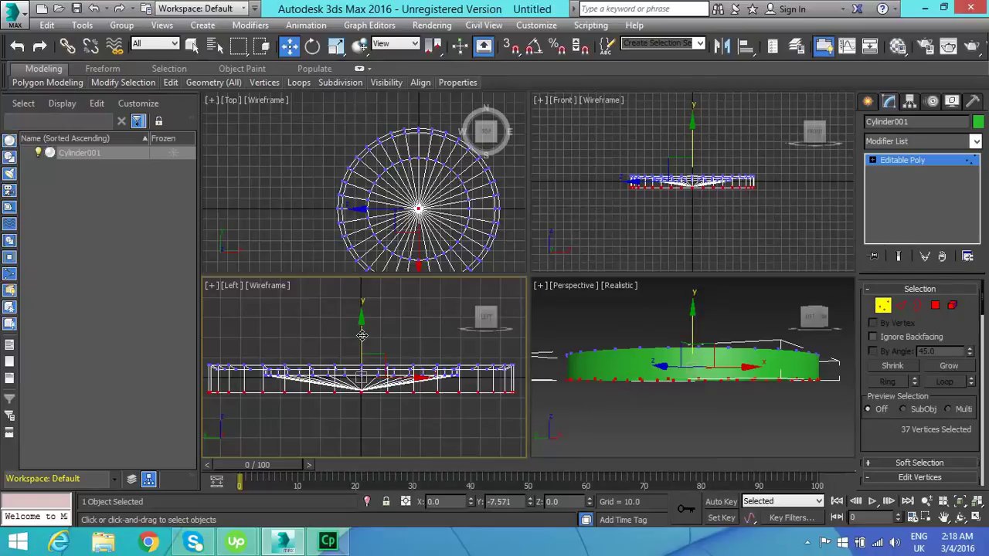
left_click_drag(362, 334, 362, 334)
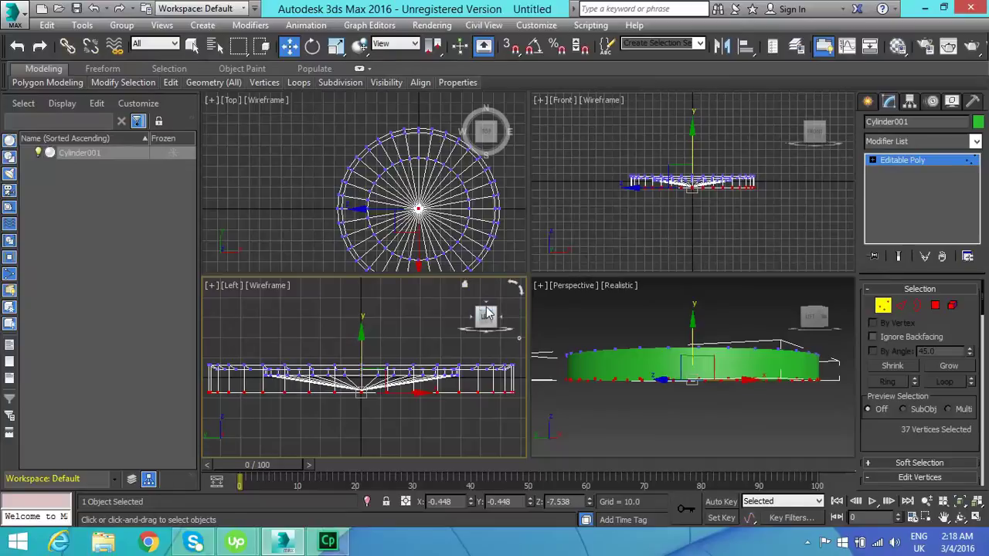
mouse_move(486, 311)
left_mouse_down()
mouse_move(489, 344)
mouse_move(485, 317)
mouse_move(486, 340)
mouse_move(485, 318)
mouse_move(487, 340)
mouse_move(485, 329)
left_mouse_up()
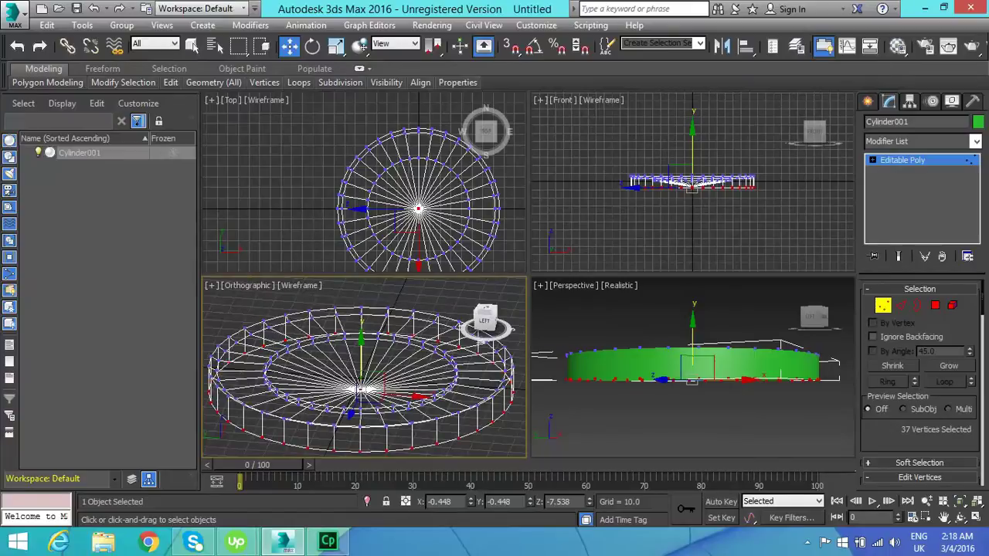
left_click(485, 320)
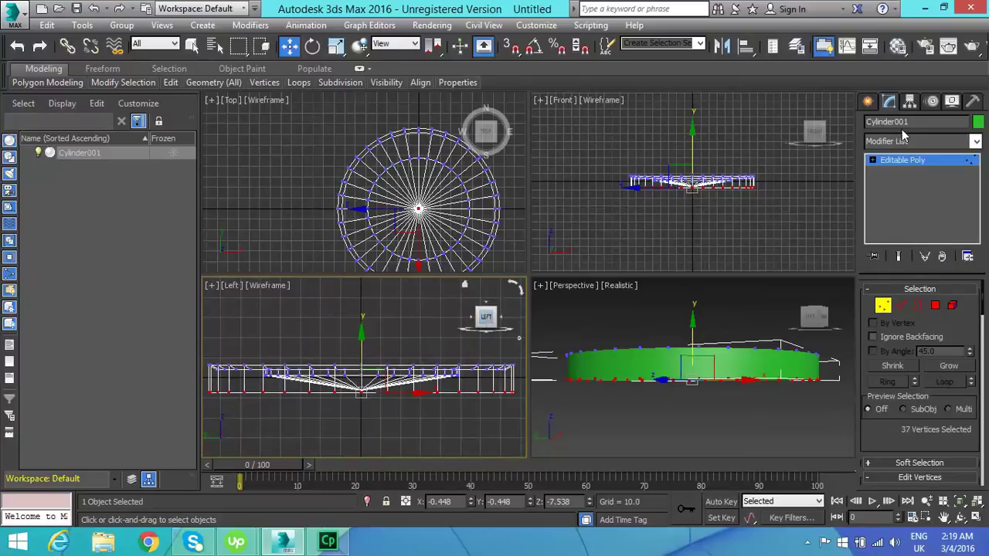
Step: Create a GeoSphere with a radius of about 48.5 at the disc's centre in the Top viewport
left_click(869, 102)
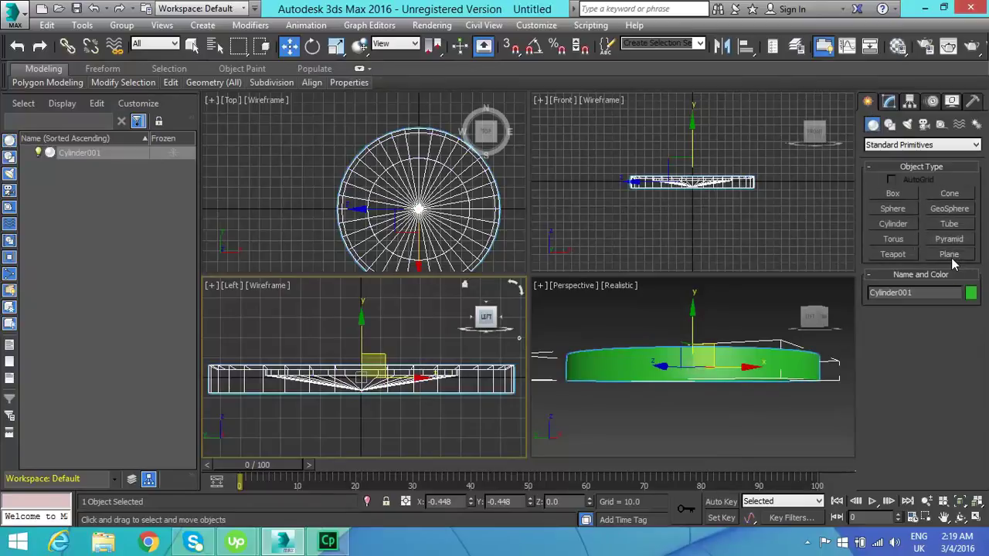
left_click(964, 209)
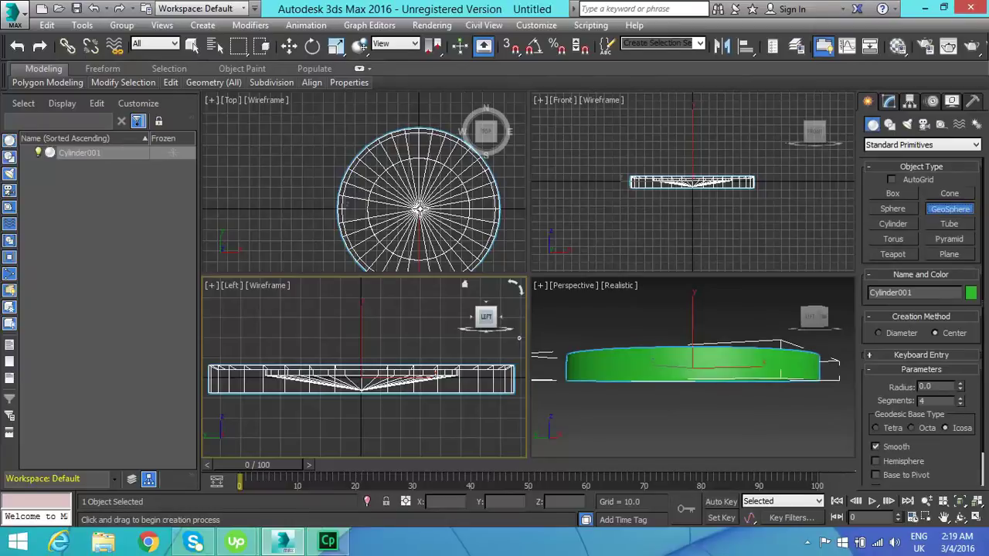
left_click(419, 209)
left_click_drag(419, 209, 424, 166)
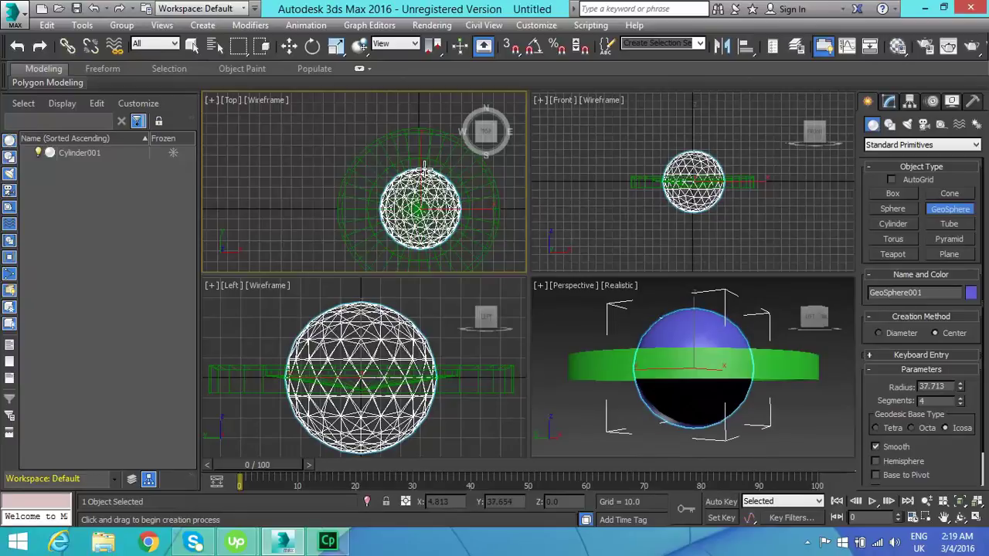
mouse_move(423, 165)
left_mouse_down()
mouse_move(422, 184)
mouse_move(424, 156)
left_mouse_up()
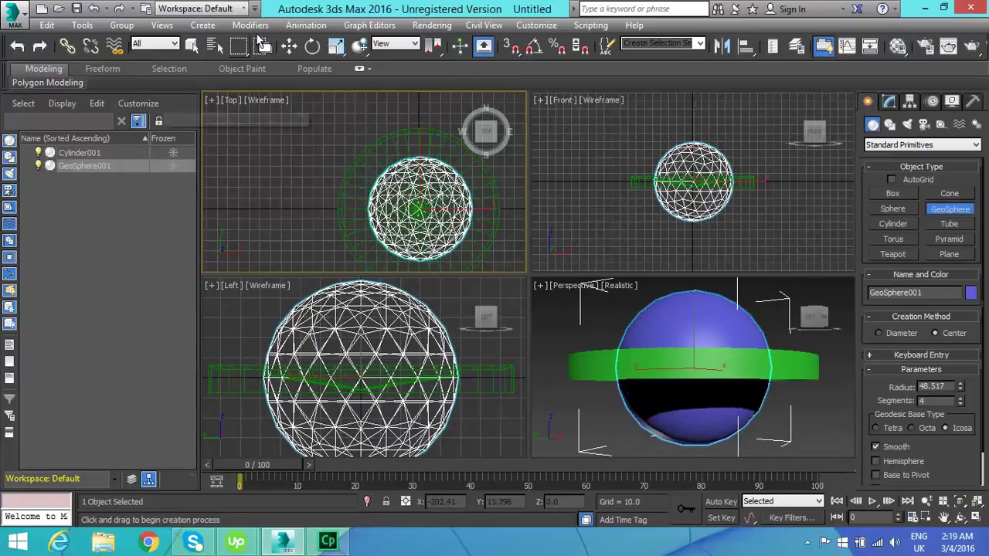
Step: Move the GeoSphere straight up about 34.8 units in the Left viewport so its lower part sits in the disc
left_click(290, 48)
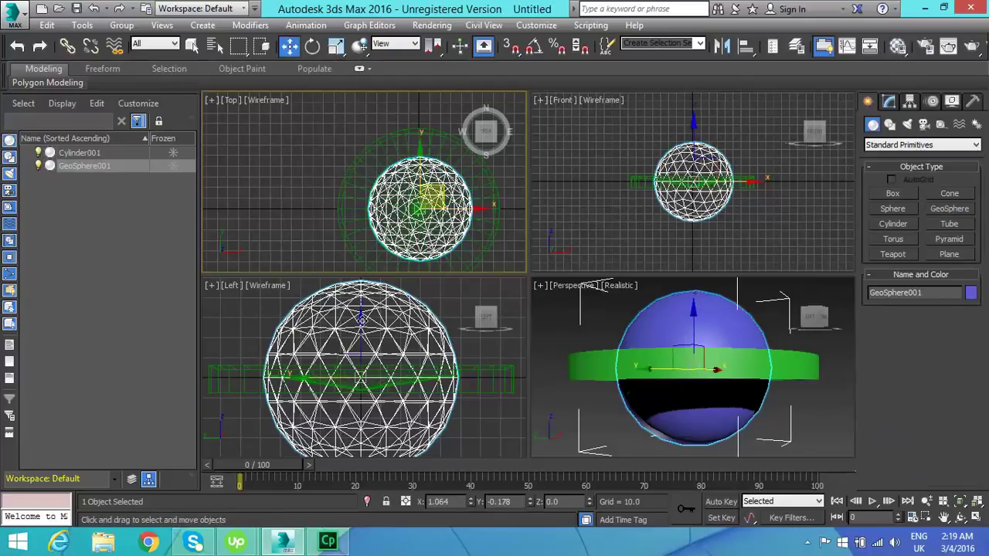
left_click(361, 317)
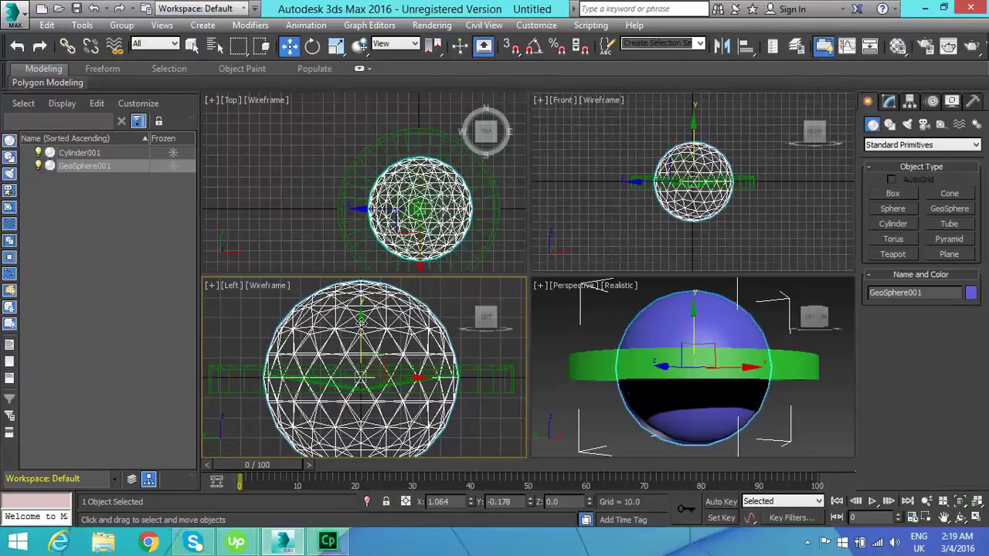
left_click_drag(361, 323, 353, 236)
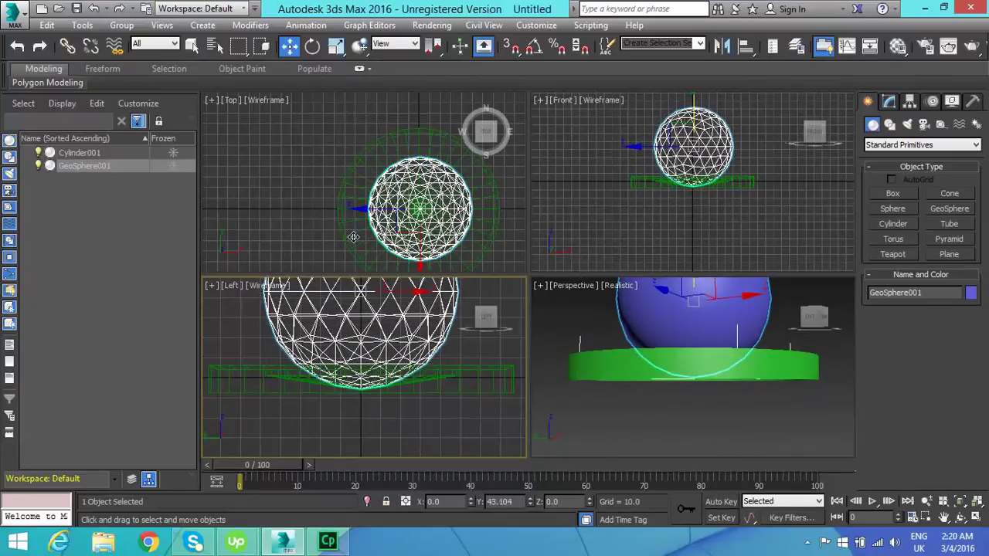
left_click_drag(353, 236, 354, 246)
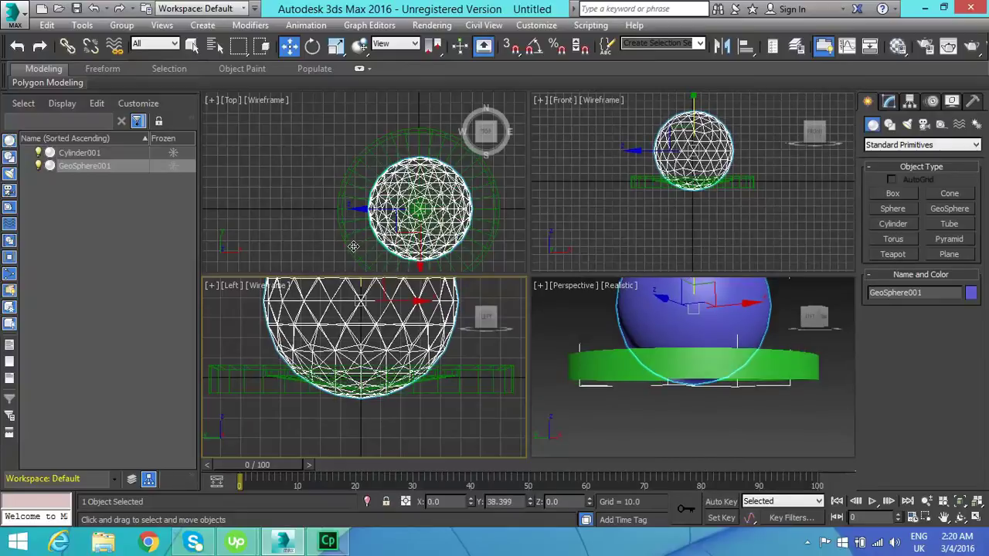
left_click_drag(353, 245, 354, 254)
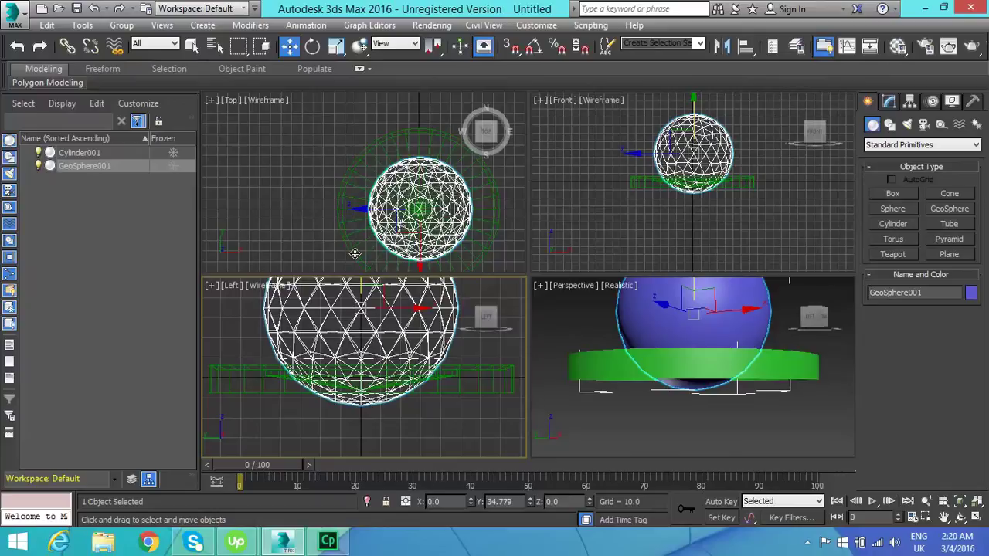
left_click_drag(355, 254, 355, 253)
Step: Examine from several angles how the sphere sits in the disc, ending with an elevated Perspective view
left_click(792, 128)
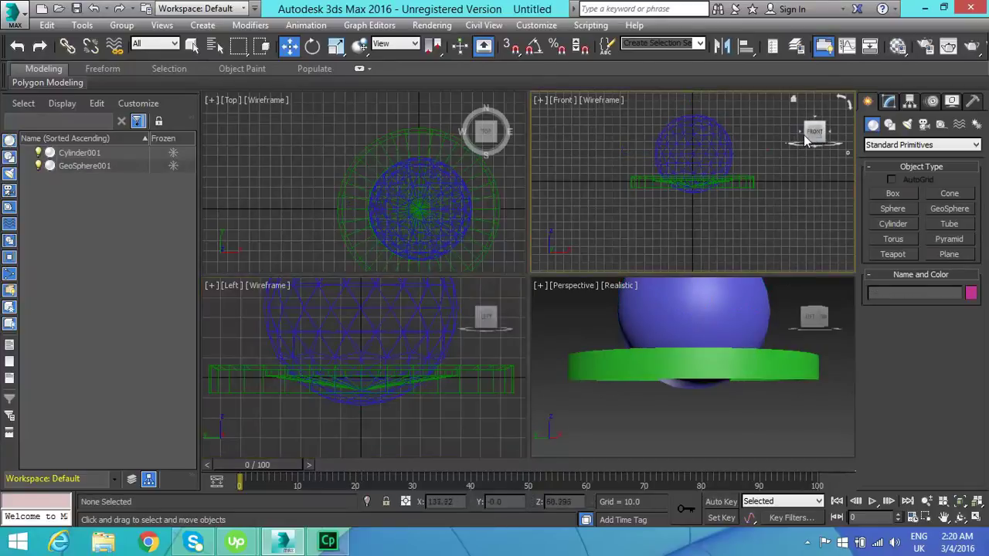
mouse_move(809, 137)
left_mouse_down()
mouse_move(792, 155)
mouse_move(813, 131)
mouse_move(819, 142)
mouse_move(817, 131)
left_mouse_up()
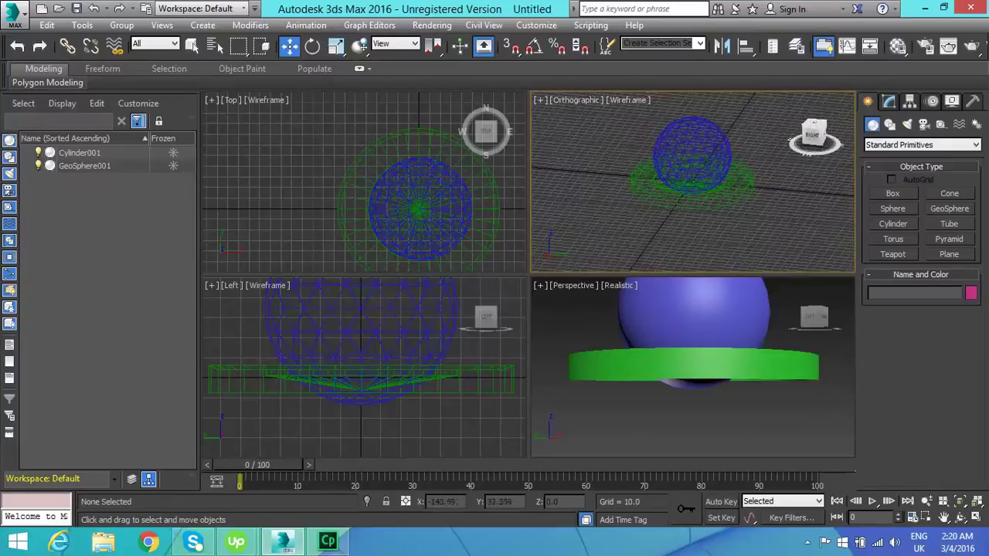
left_click_drag(780, 133, 493, 129)
left_click(816, 133)
left_click_drag(815, 131, 866, 159)
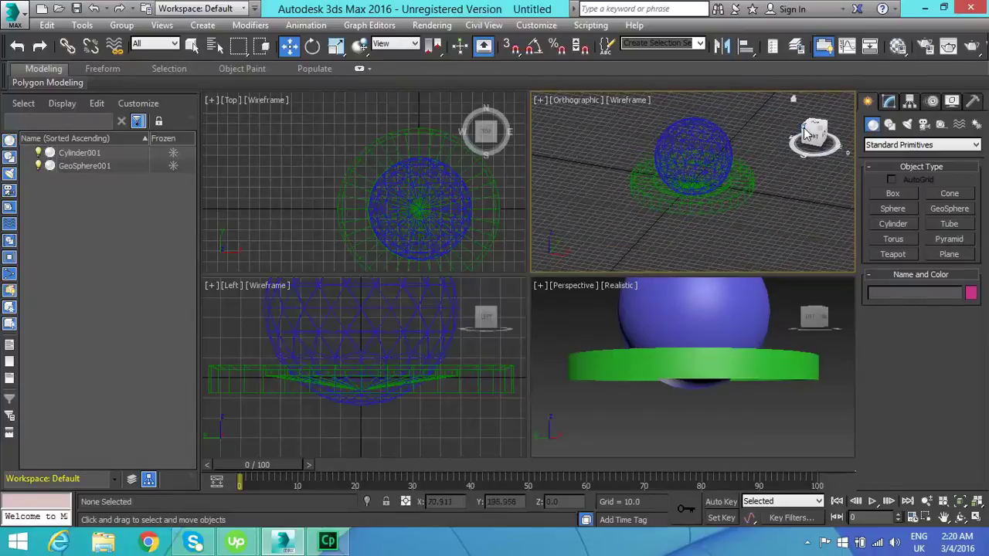
left_click(812, 138)
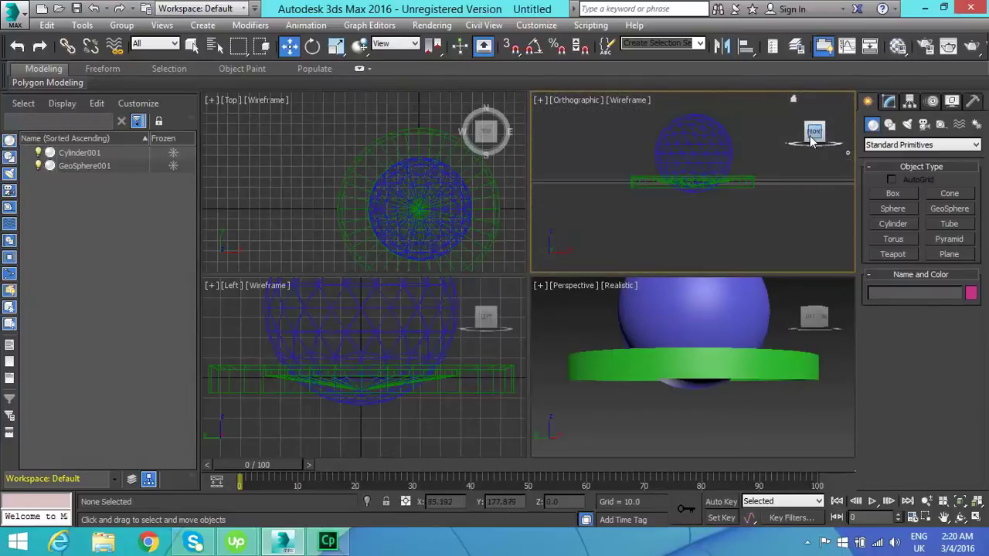
left_click(817, 318)
left_click_drag(817, 319, 775, 312)
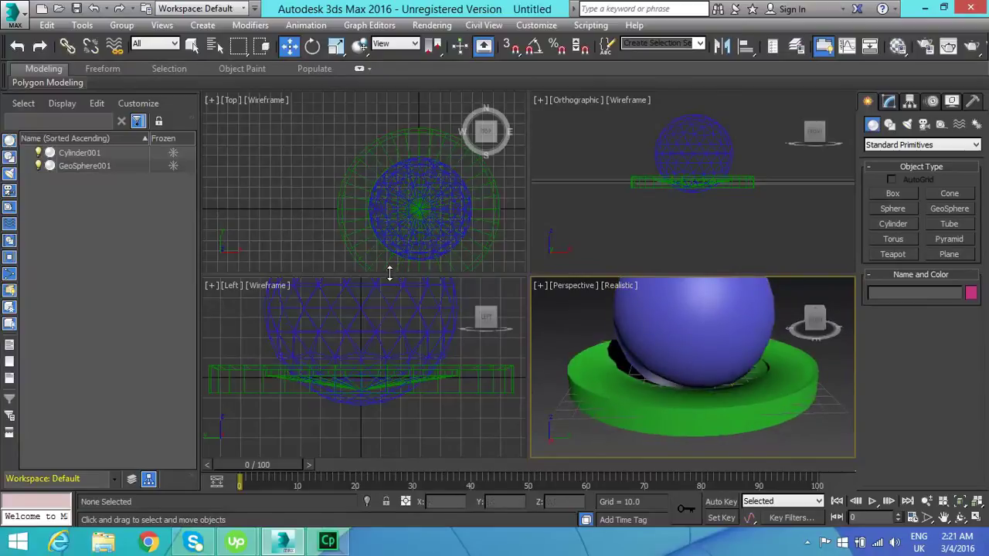
Step: Select the sphere and lower it about 16.8 units in the Left viewport, deeper into the disc
left_click(394, 312)
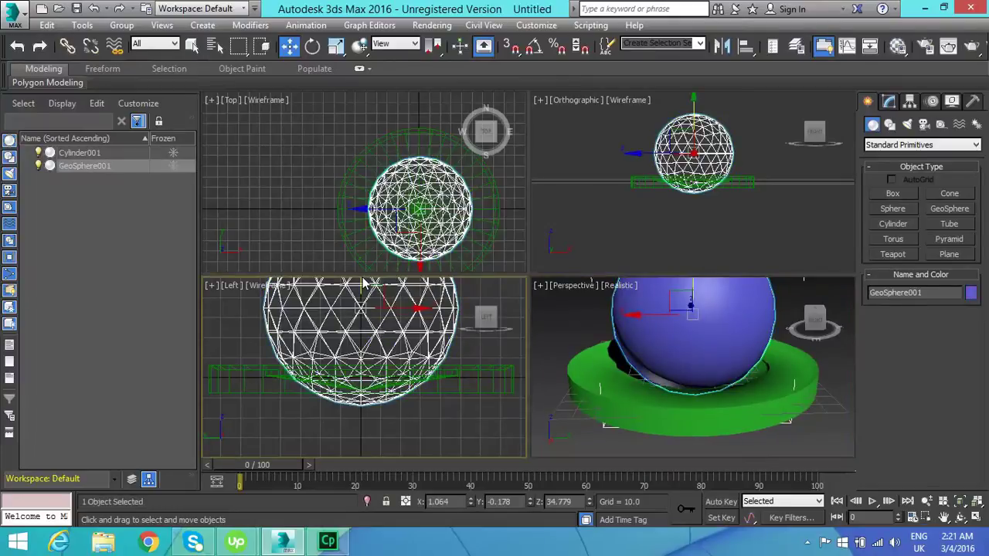
left_click_drag(361, 284, 367, 314)
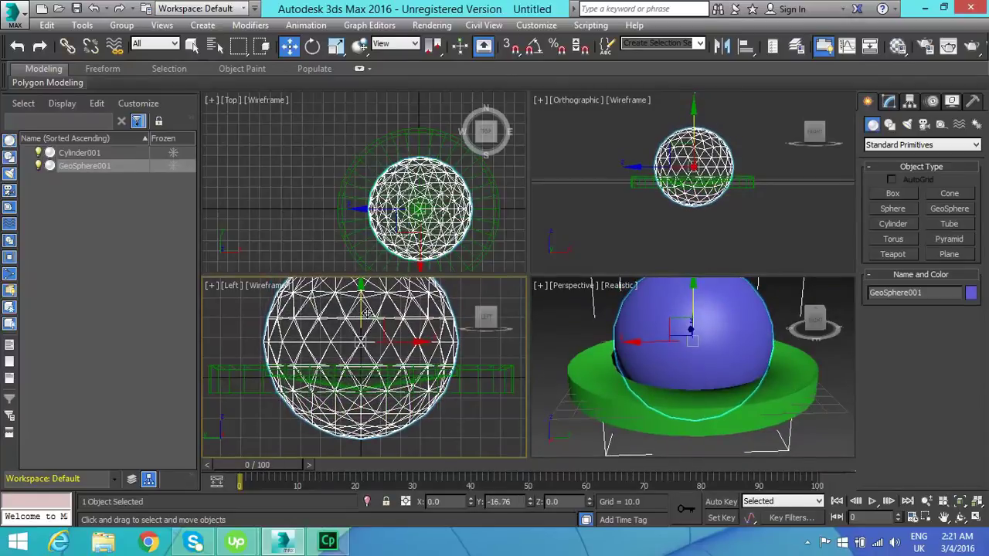
left_click_drag(367, 314, 367, 313)
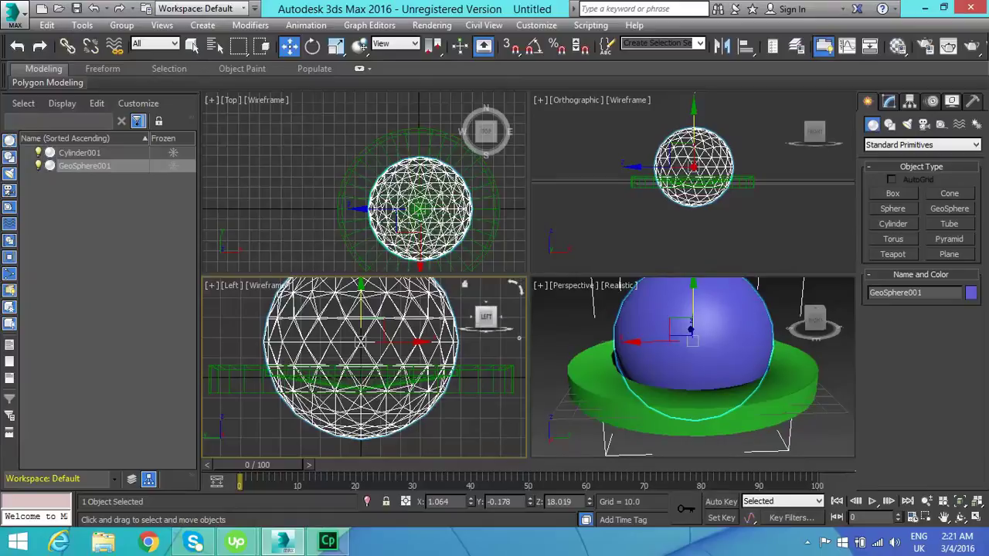
Step: Switch the Left viewport to a Front view and convert the GeoSphere to an Editable Poly
left_click_drag(483, 321, 487, 326)
left_click(487, 325)
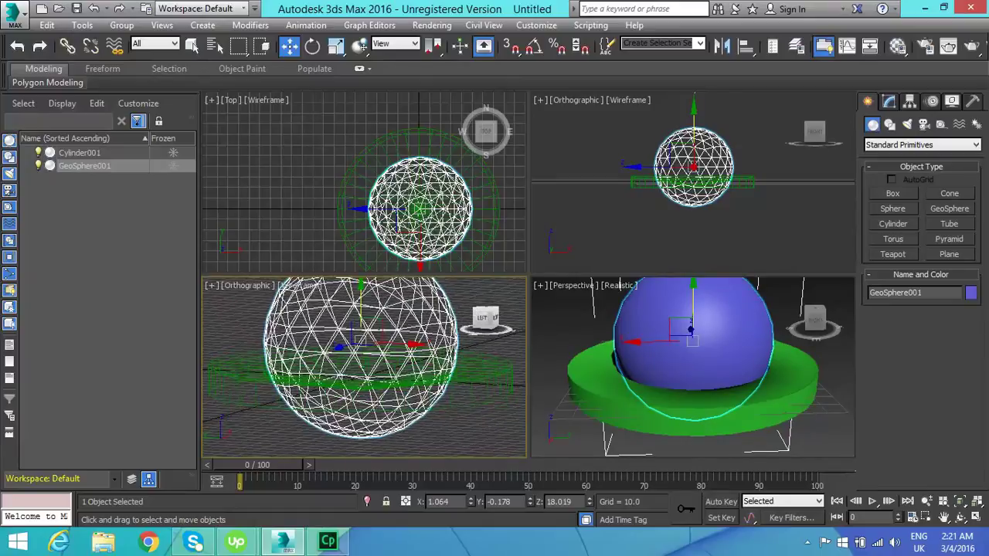
left_click(490, 323)
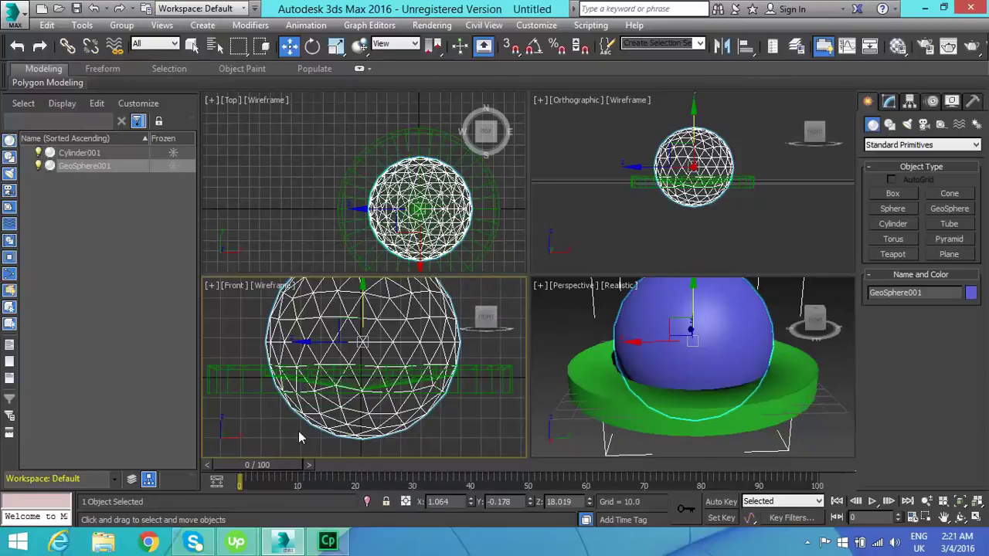
right_click(258, 415)
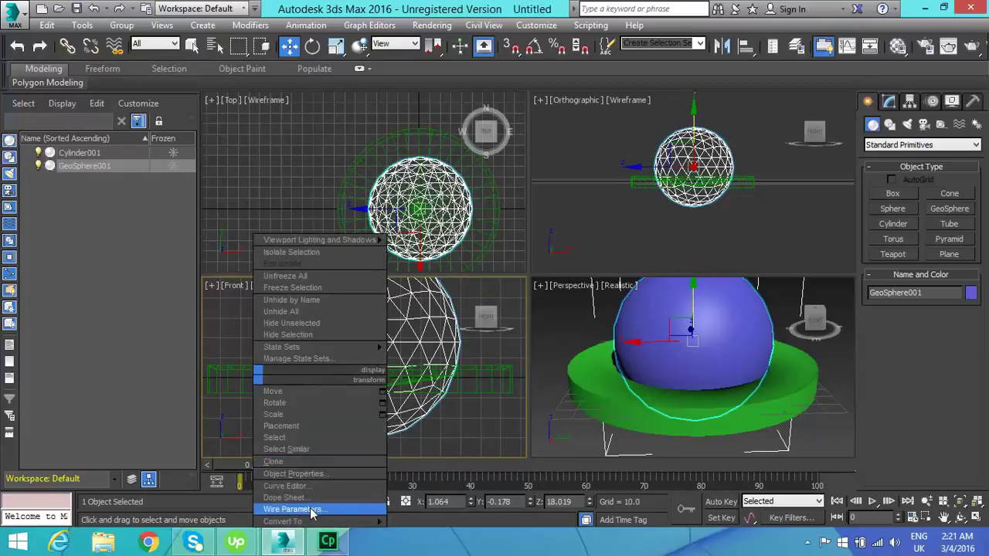
mouse_move(316, 522)
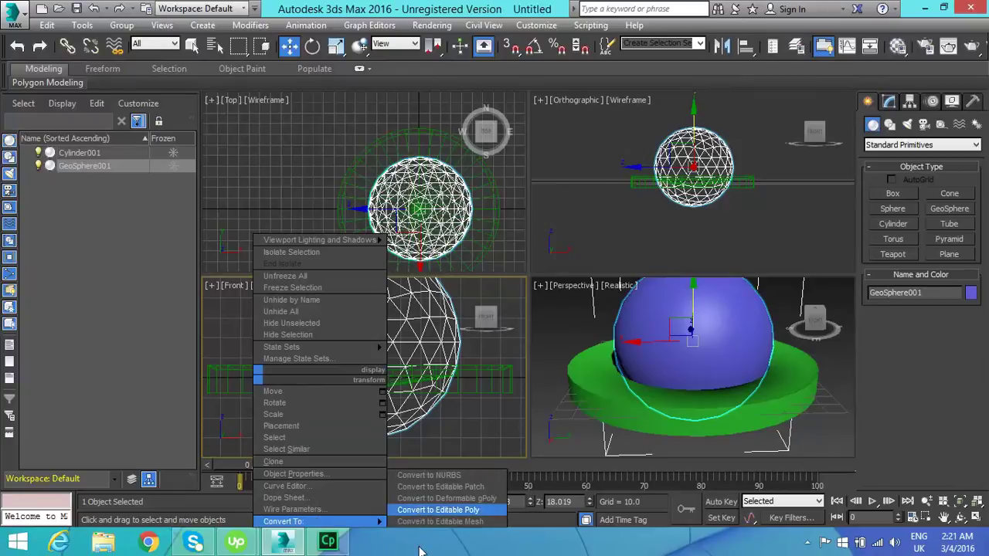
left_click(421, 513)
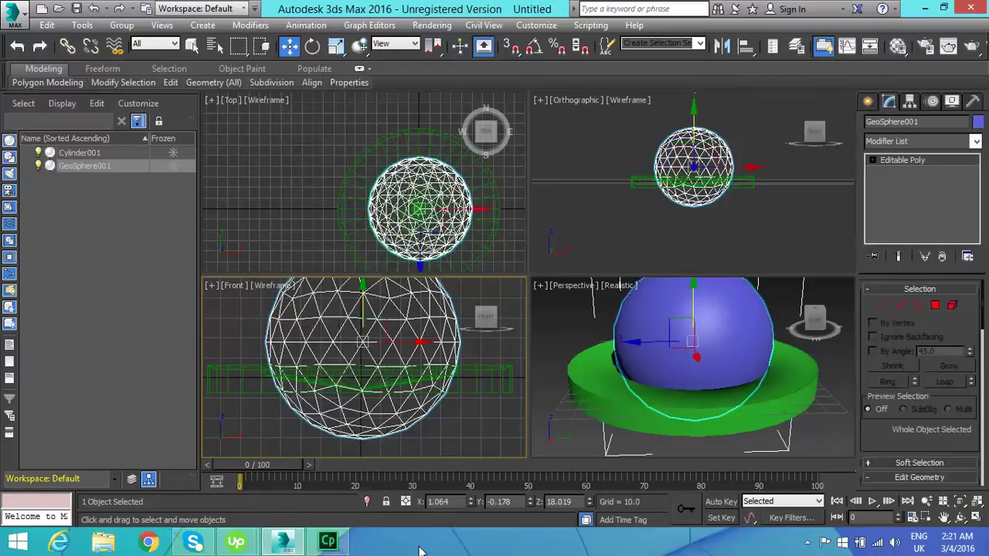
Step: Delete the sphere's lowest vertices, those below the disc's underside, in the Front view
left_click(887, 307)
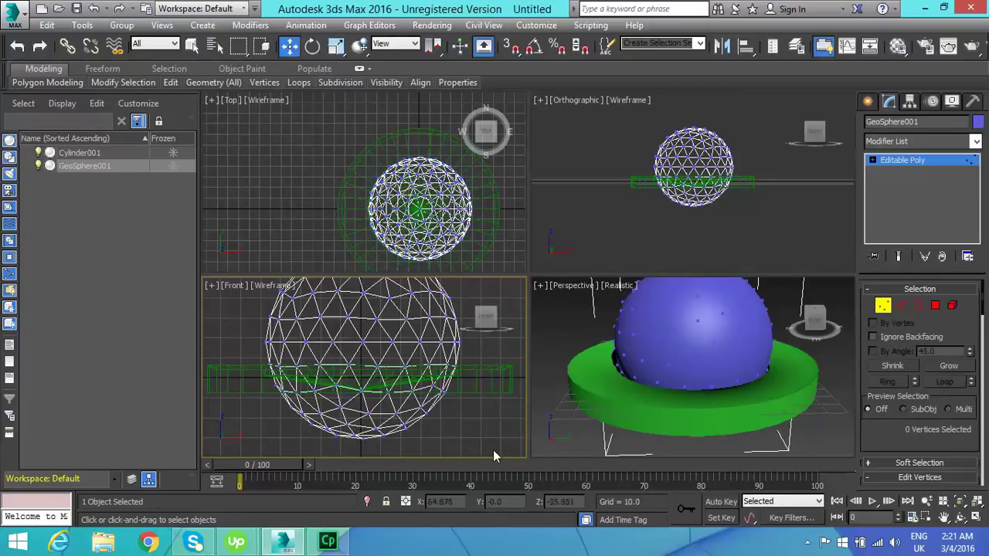
left_click_drag(432, 448, 236, 404)
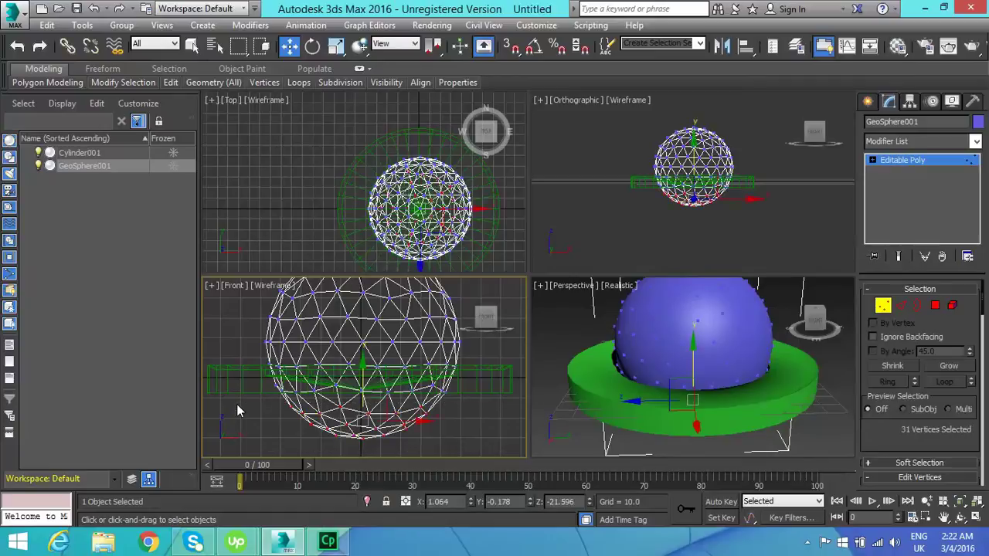
key("Delete")
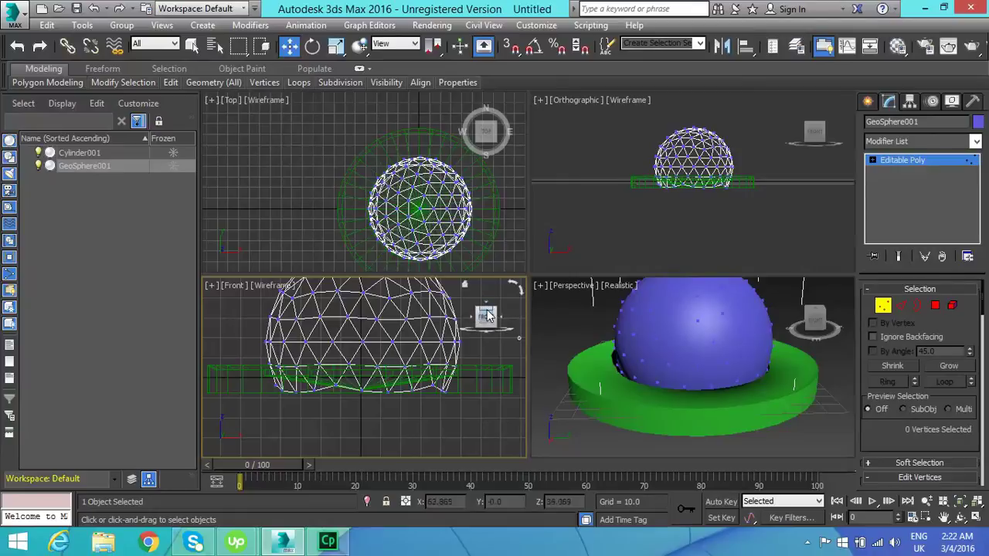
Step: Leave vertex editing and attach the disc to the trimmed sphere as one Editable Poly object
mouse_move(486, 315)
left_mouse_down()
mouse_move(480, 306)
mouse_move(487, 317)
mouse_move(474, 314)
mouse_move(486, 316)
mouse_move(485, 305)
mouse_move(477, 322)
mouse_move(487, 317)
left_mouse_up()
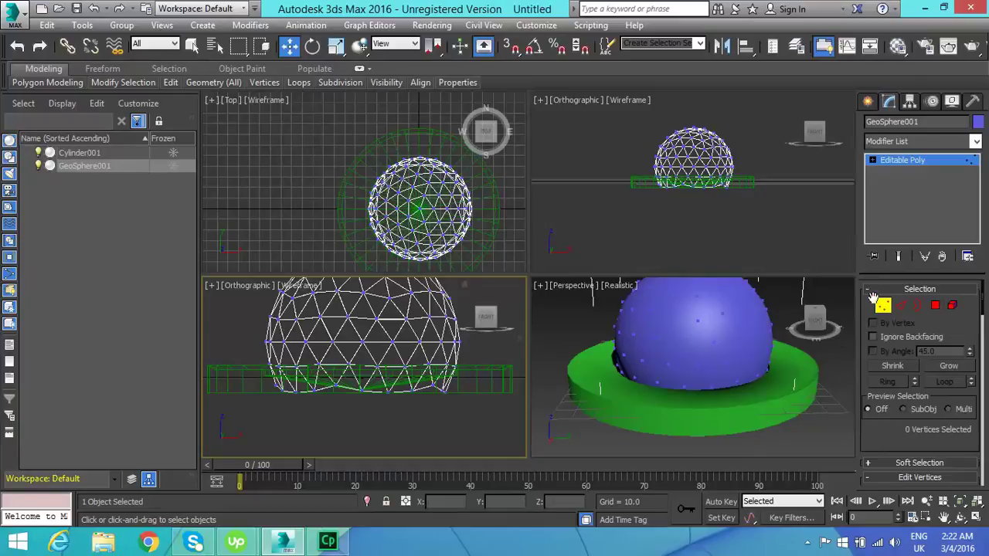
left_click(883, 306)
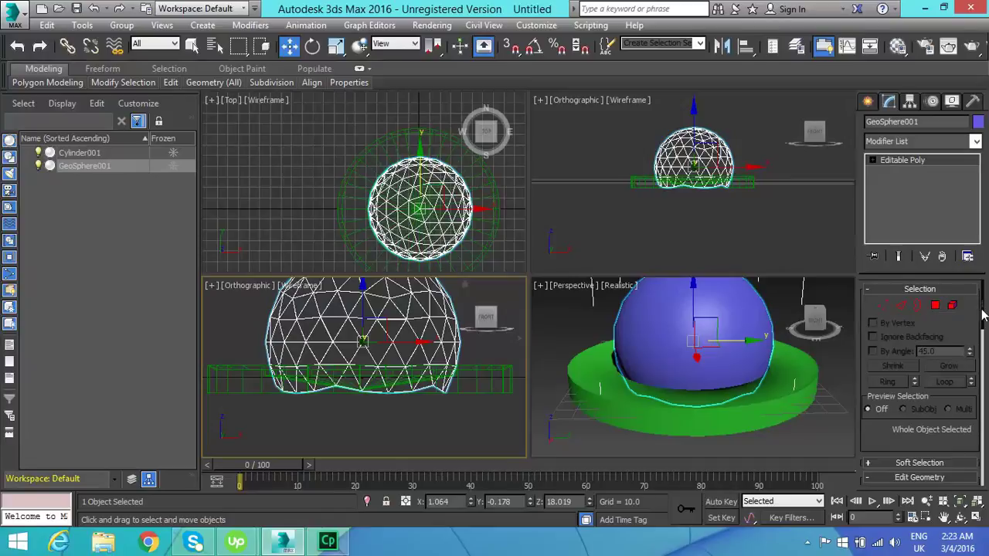
left_click_drag(983, 315, 983, 357)
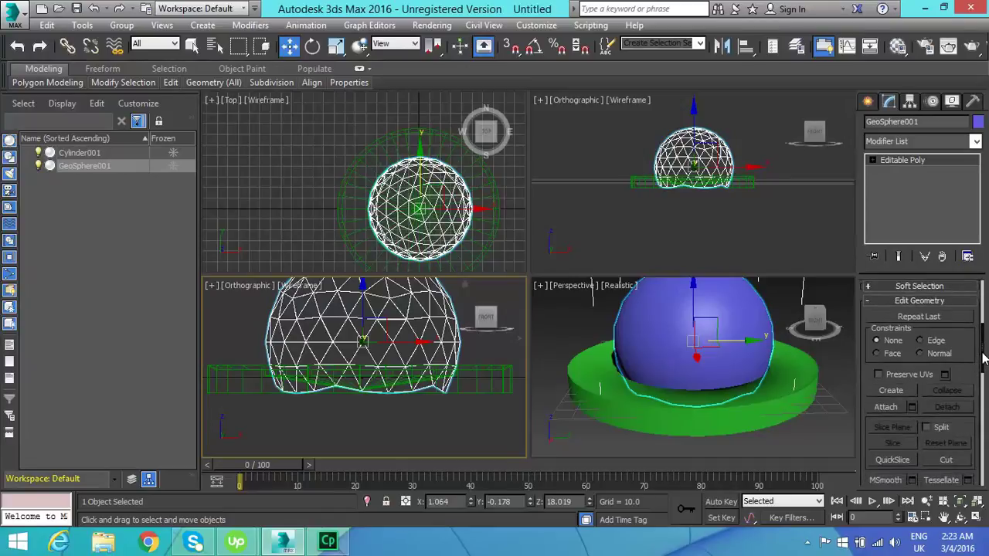
left_click(887, 409)
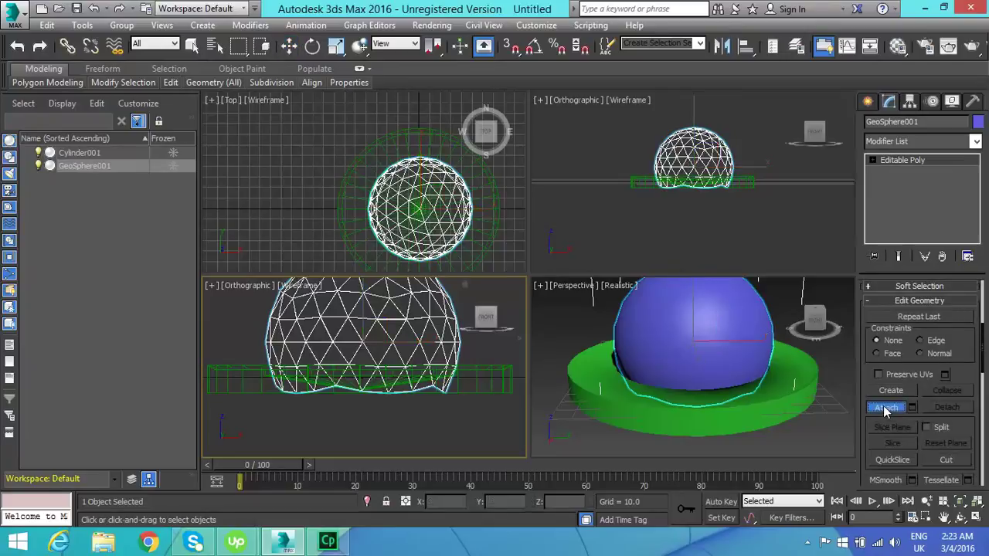
left_click(807, 377)
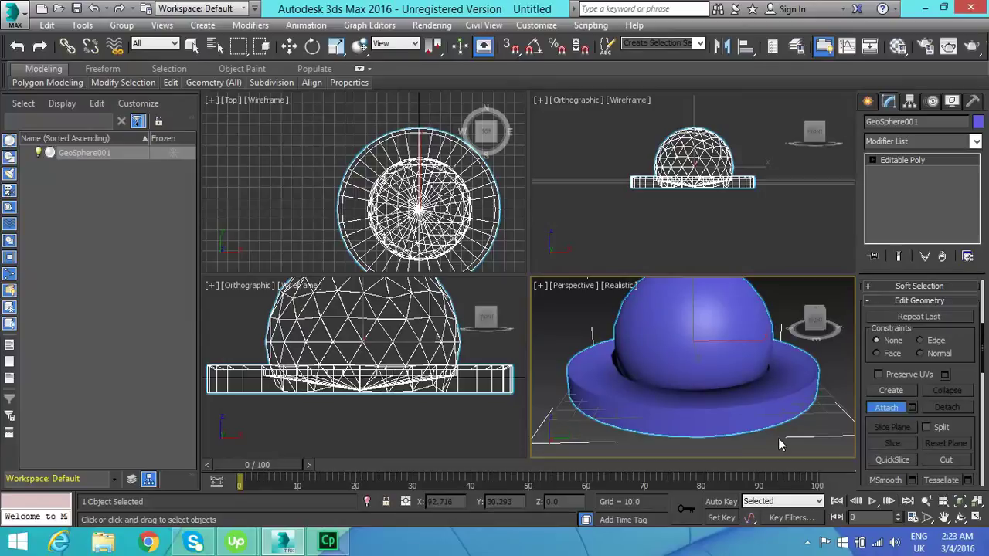
Step: Start saving the scene to the Desktop's imvu project folder and create a subfolder named furniture there
left_click(78, 9)
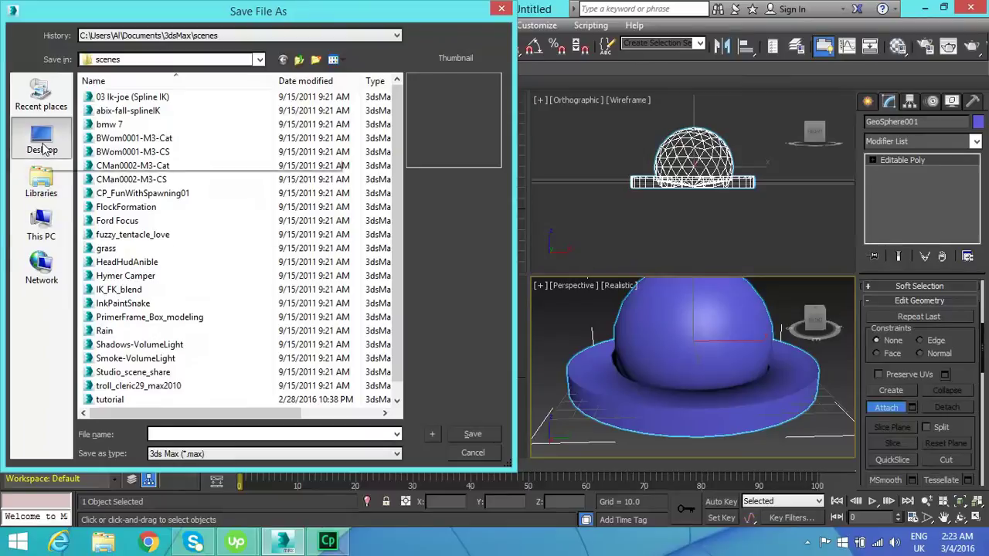
left_click(43, 147)
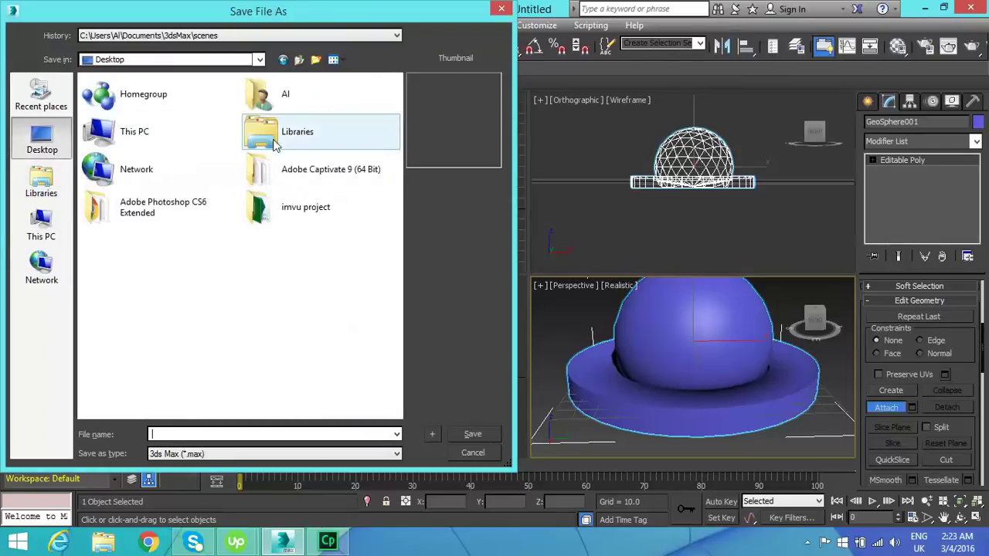
double_click(274, 213)
right_click(253, 223)
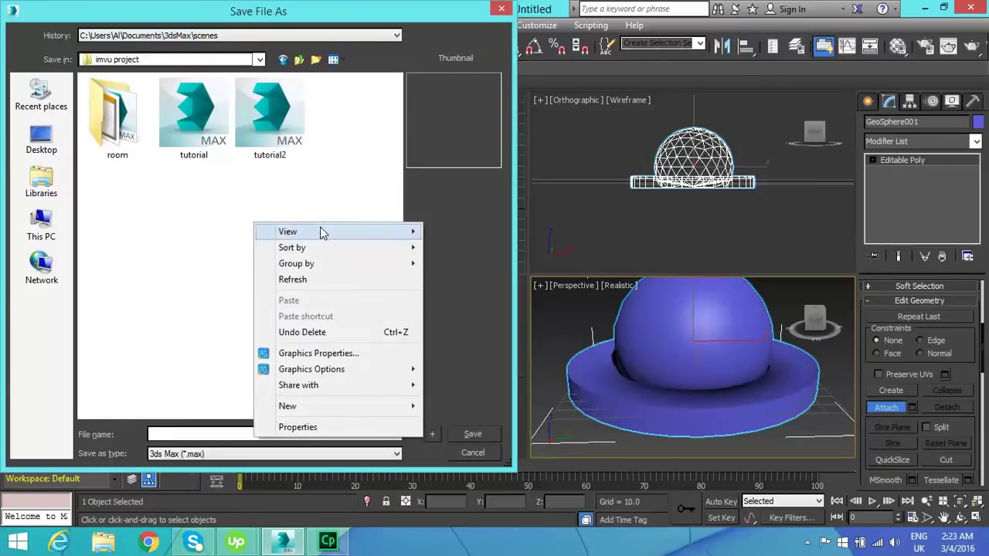
mouse_move(303, 403)
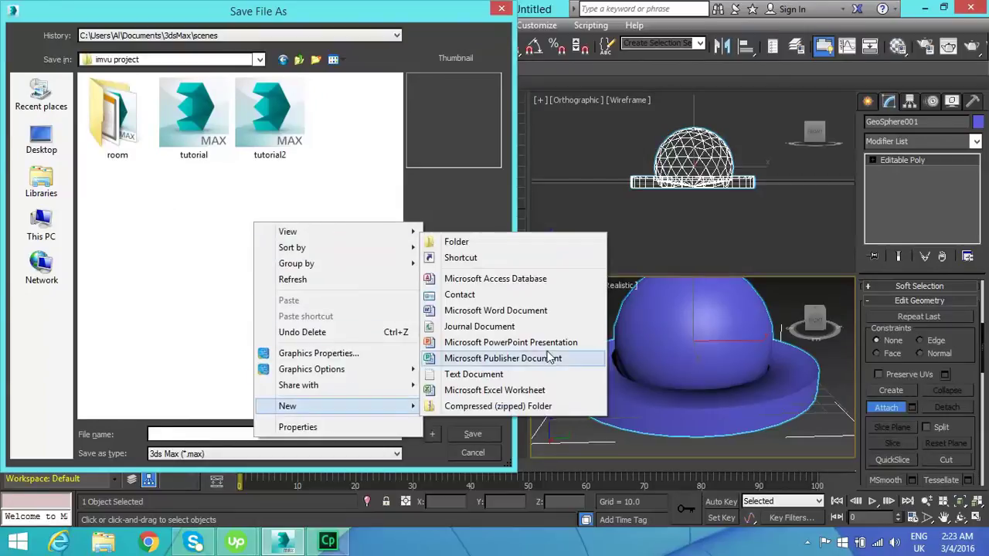
left_click(489, 242)
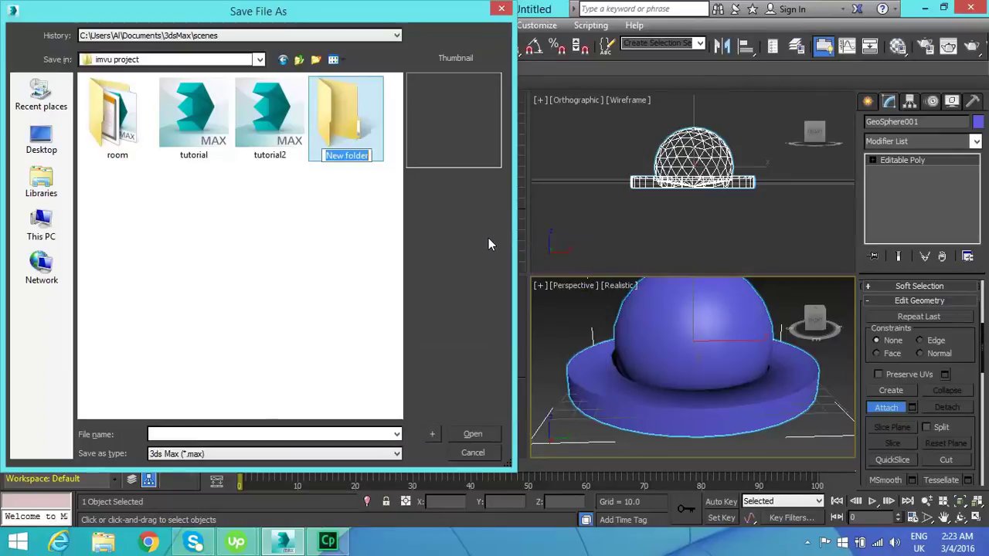
type("f")
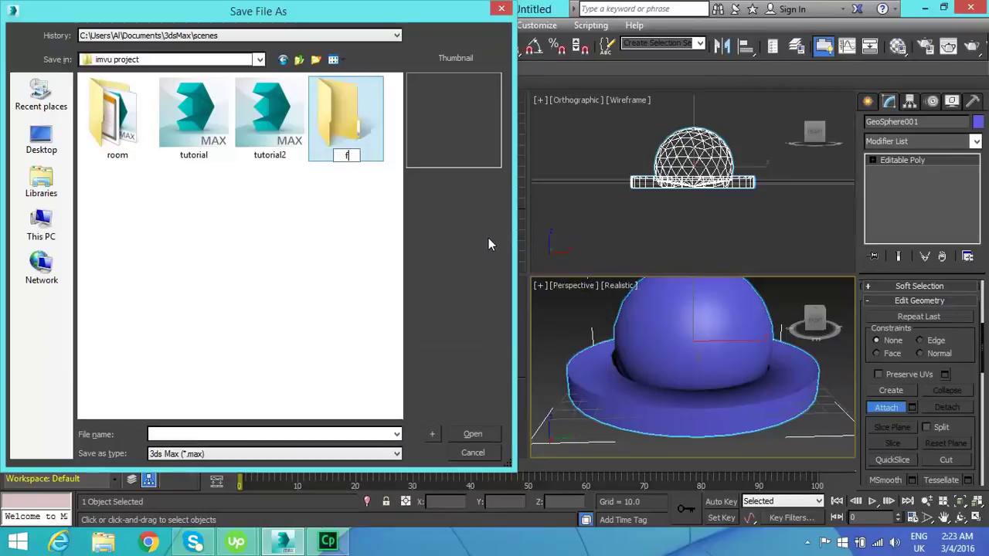
type("urniture")
key("Return")
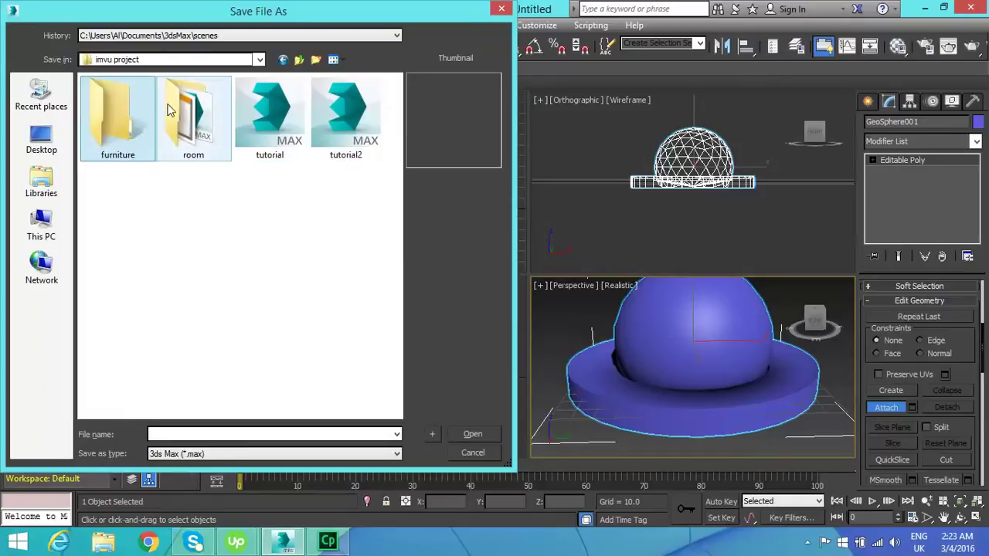
Step: Save the scene as ball1 inside the furniture folder and start over with an empty scene
double_click(131, 125)
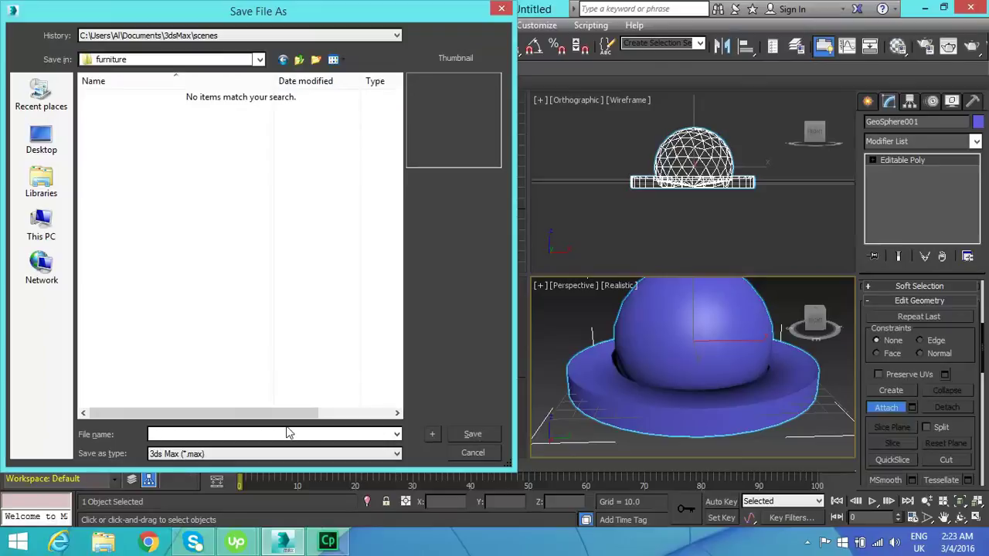
type("ball1")
left_click(472, 436)
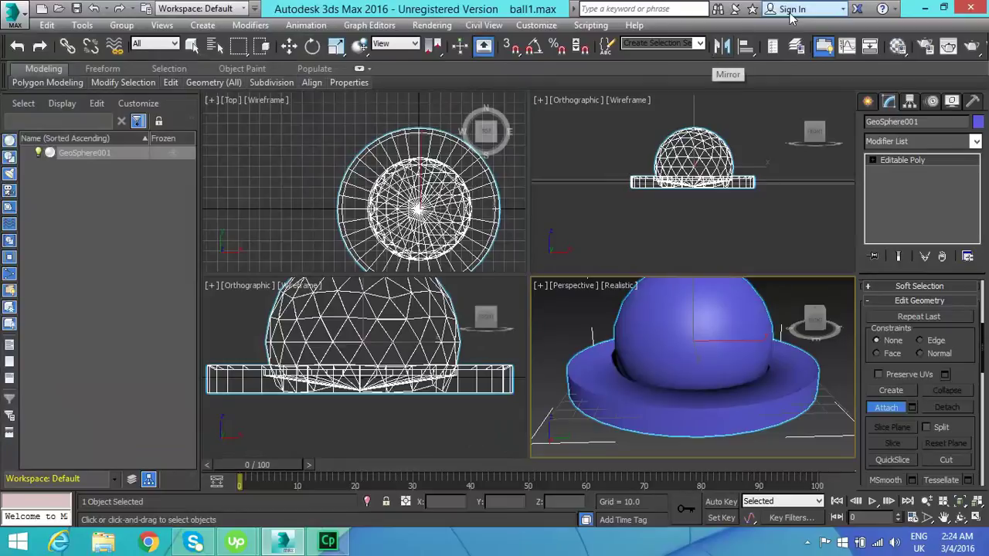
left_click(14, 21)
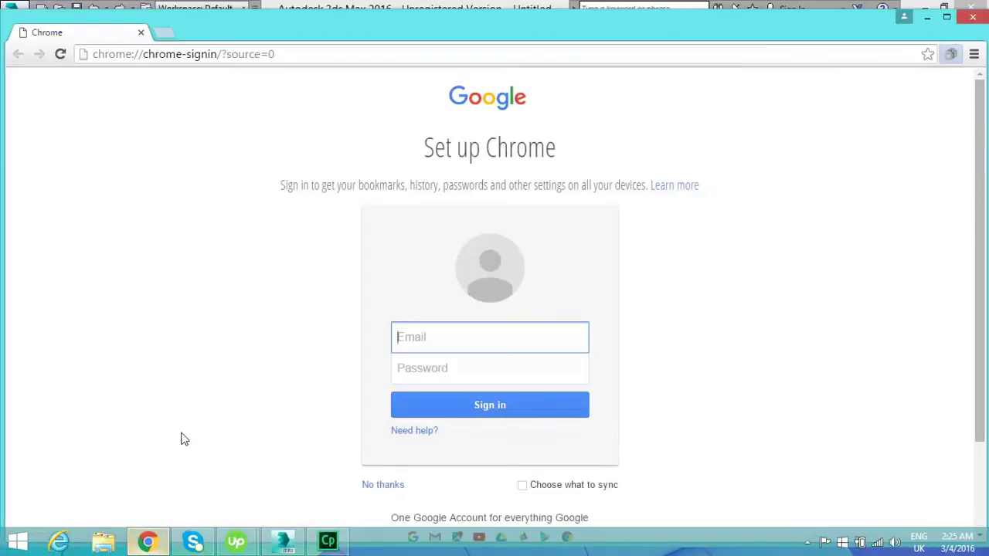
Step: Switch to Chrome, load imvu.com and go to the Creator Program dashboard
left_click(398, 58)
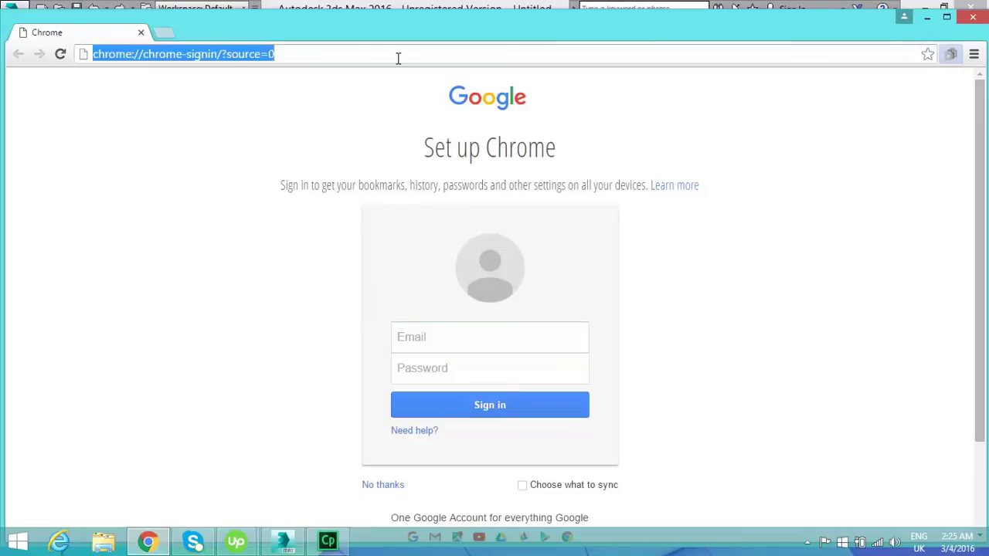
type("imvu")
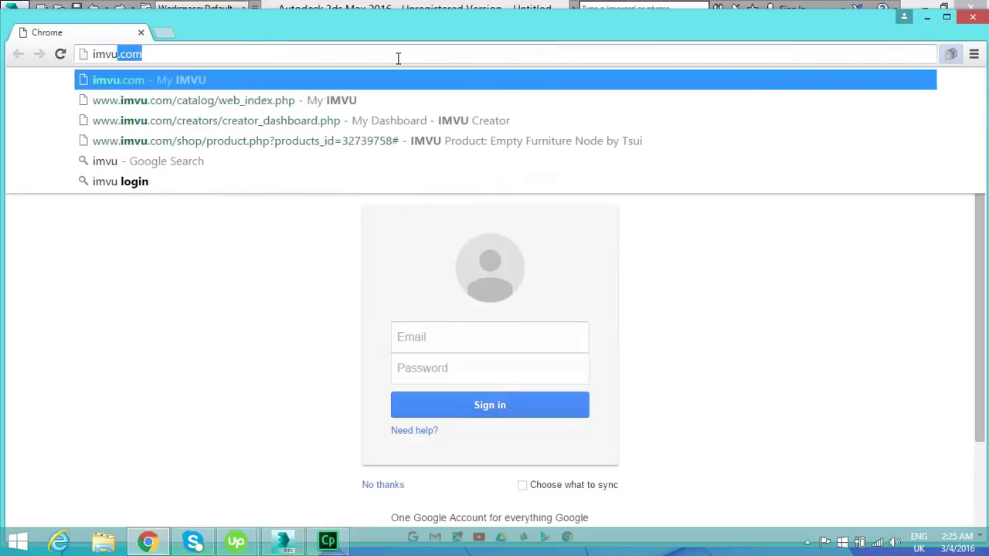
key("Return")
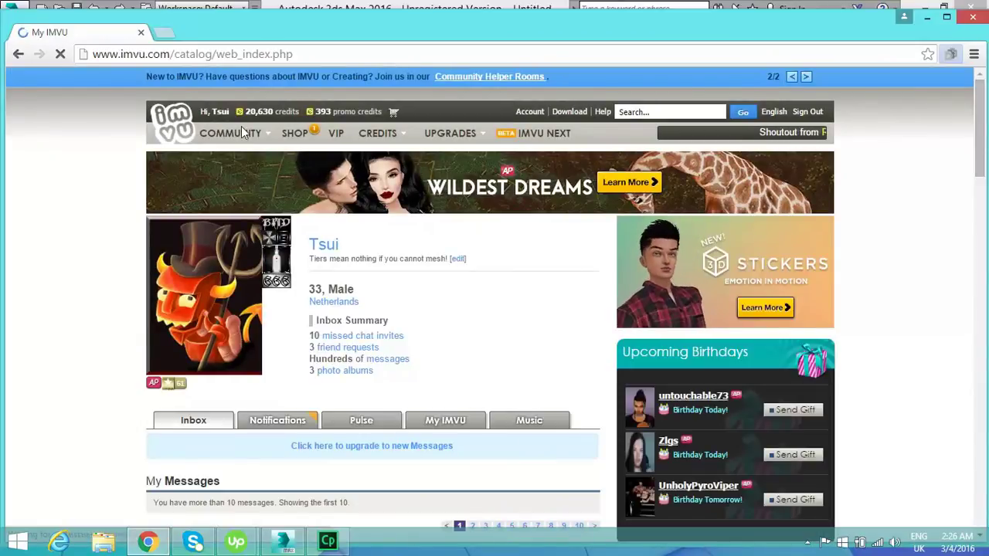
mouse_move(225, 141)
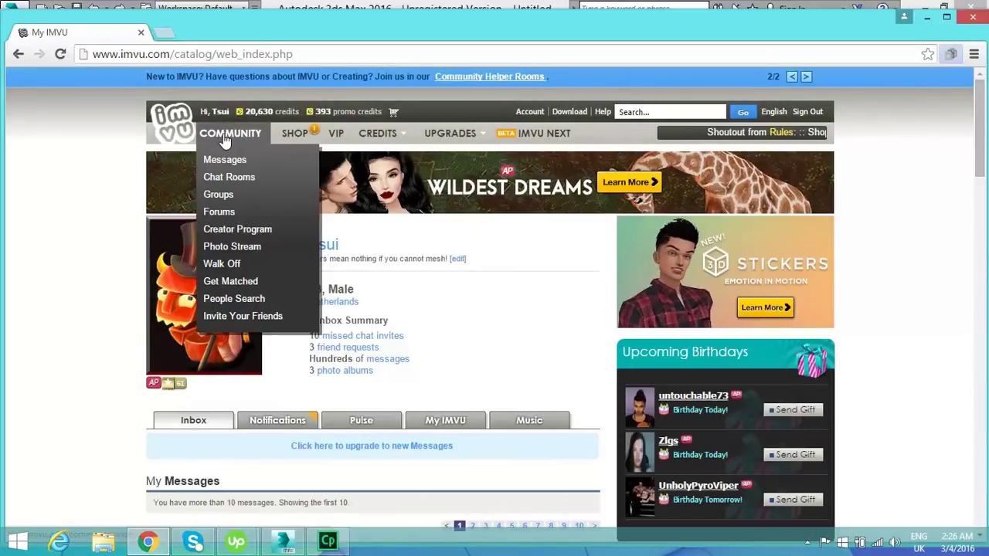
left_click(224, 229)
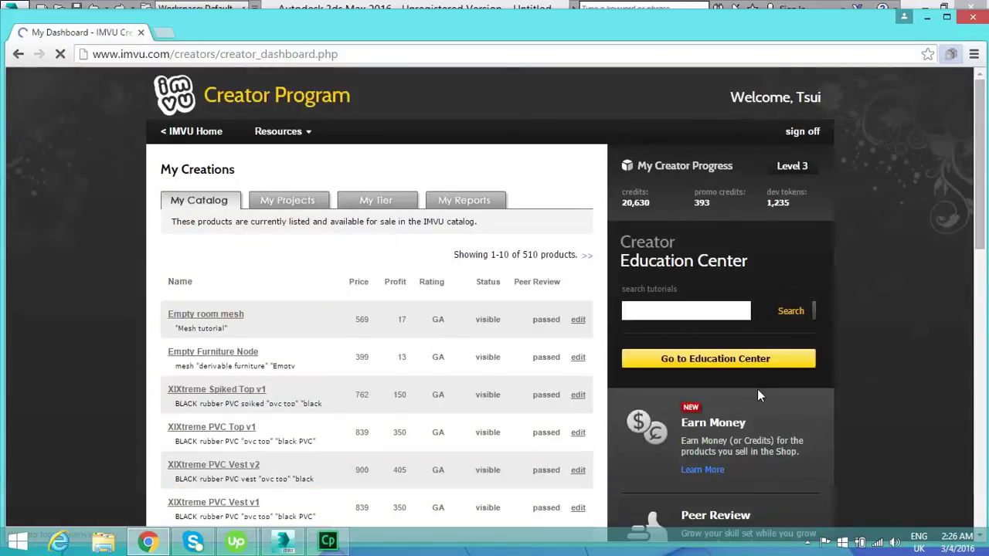
Step: Go to the Education Center's Furniture category and open the Furniture Introduction tutorial
left_click(767, 360)
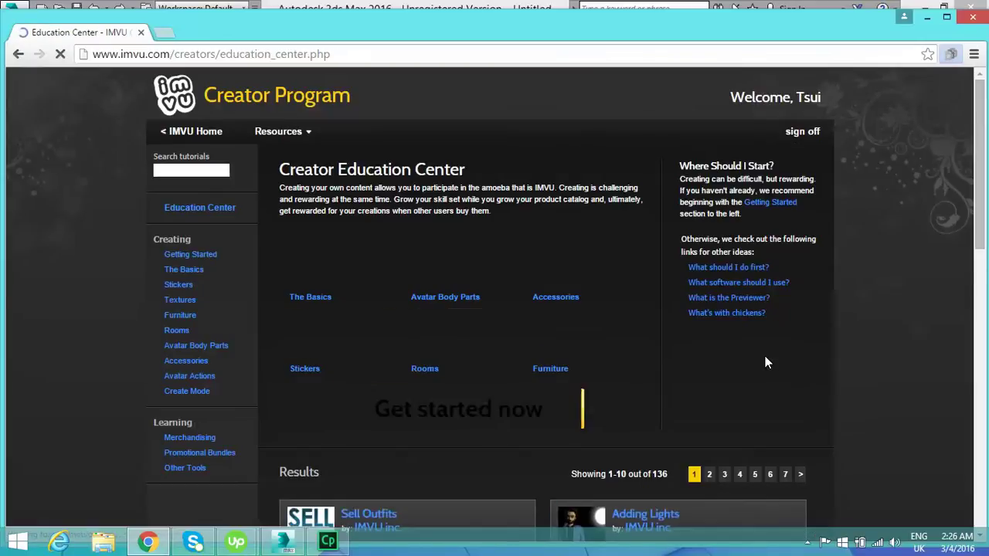
left_click(188, 315)
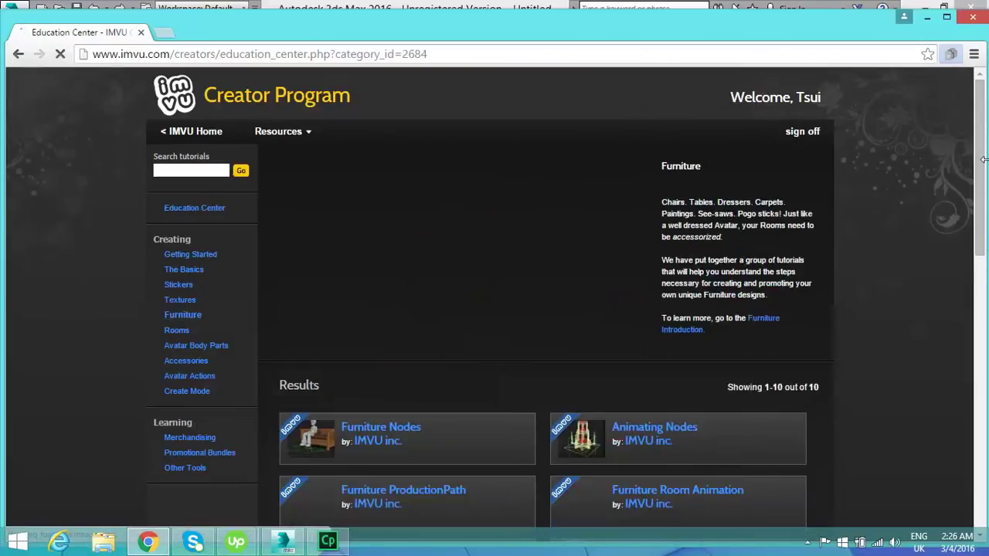
left_click(573, 408)
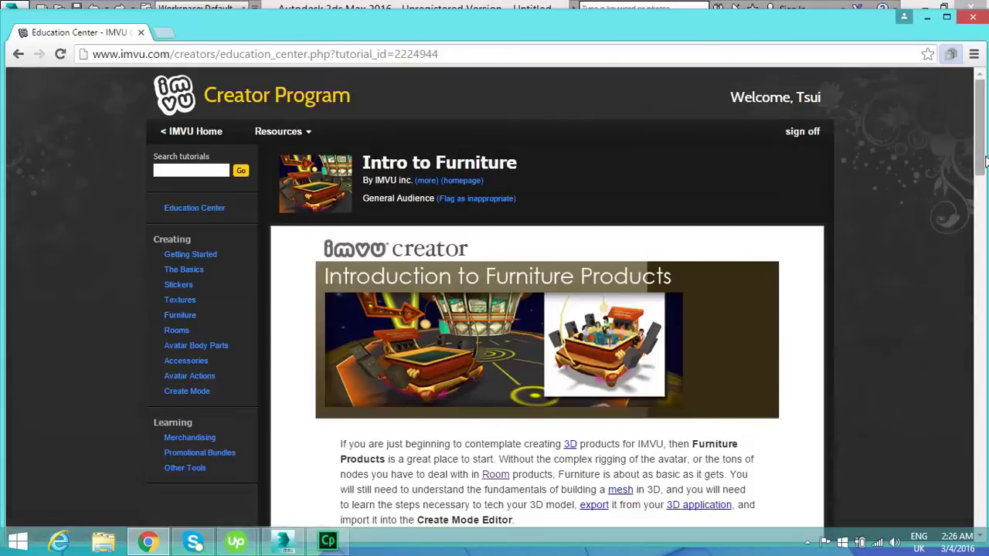
Step: Download the Example Chair product files from the tutorial and open the downloaded ZIP archive
left_click_drag(980, 158, 952, 385)
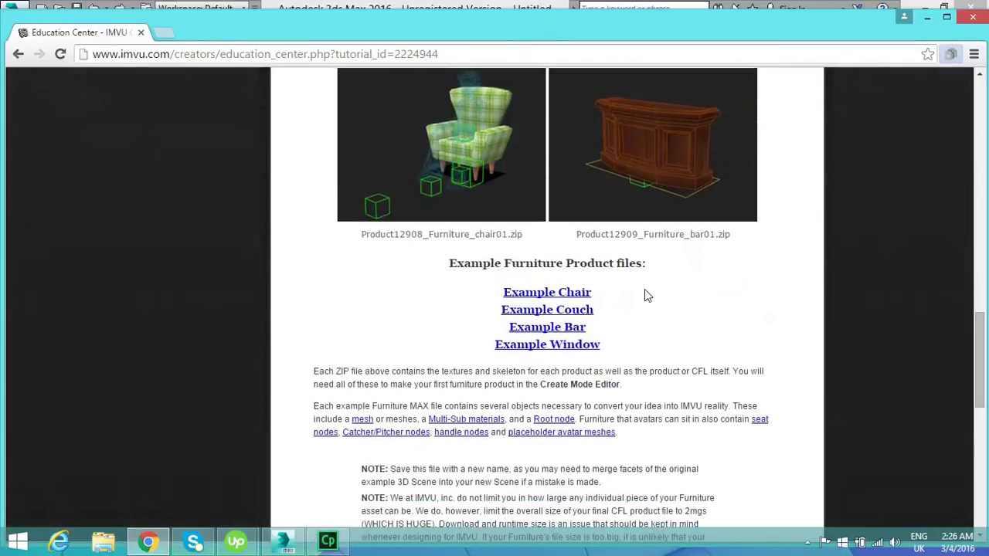
left_click(576, 295)
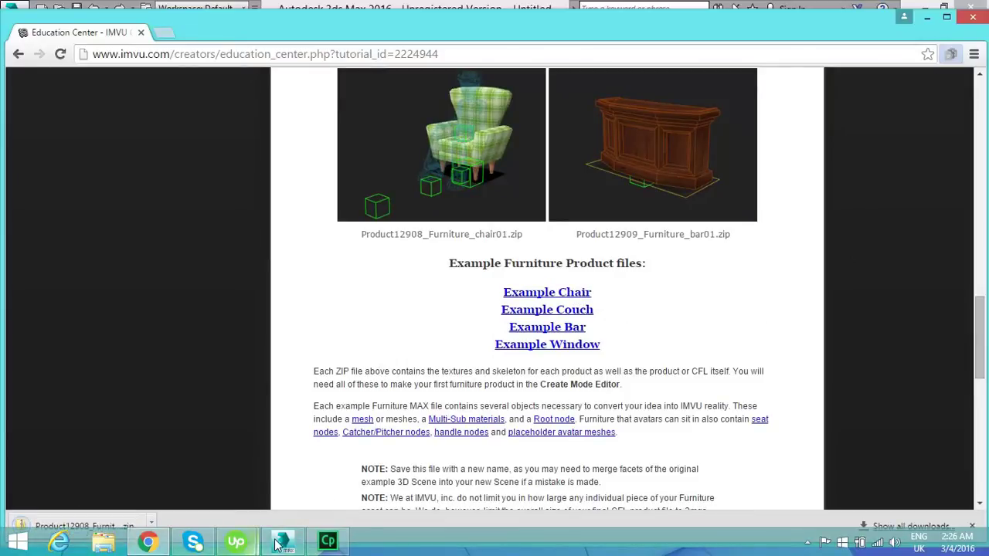
mouse_move(276, 545)
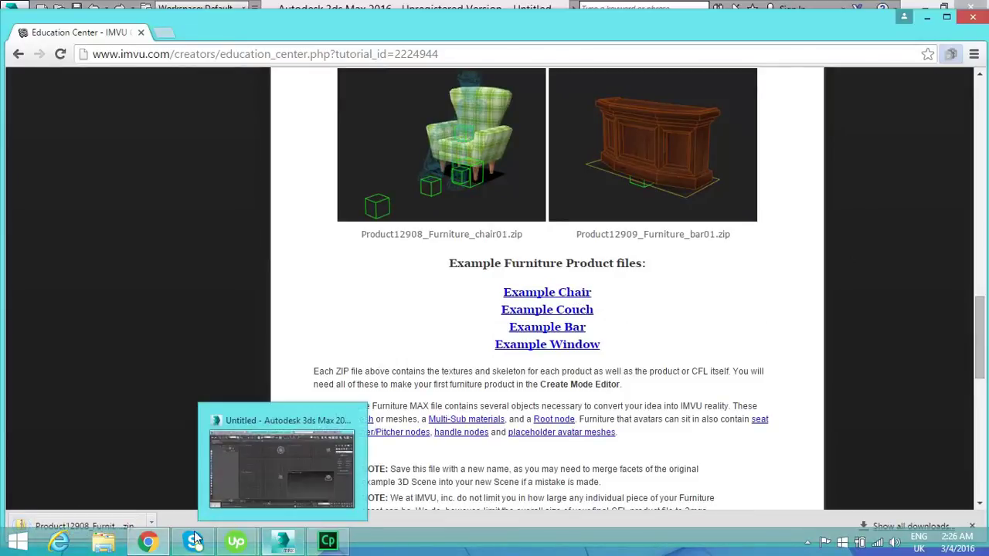
left_click(87, 525)
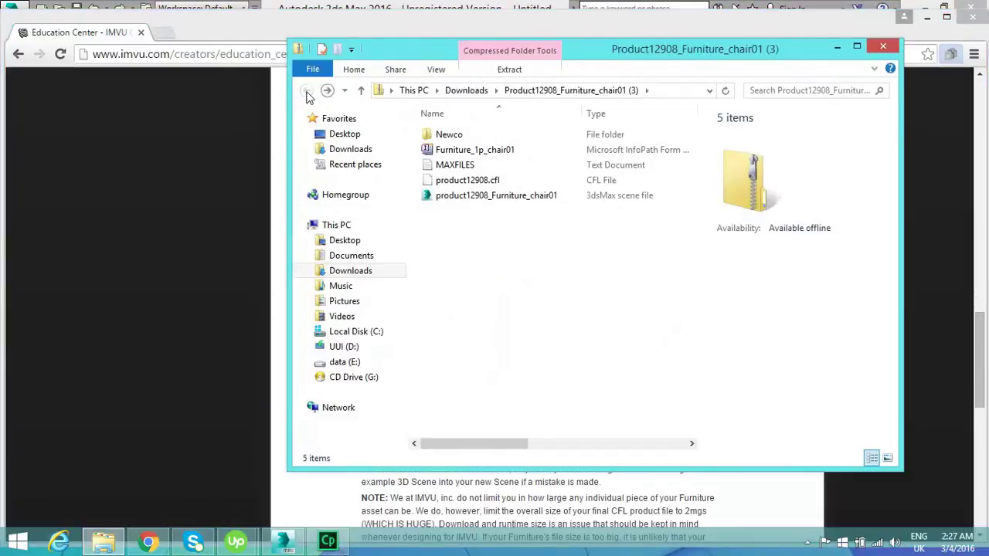
Step: Extract all files of the chair archive into the imvu project folder on the Desktop
left_click(511, 71)
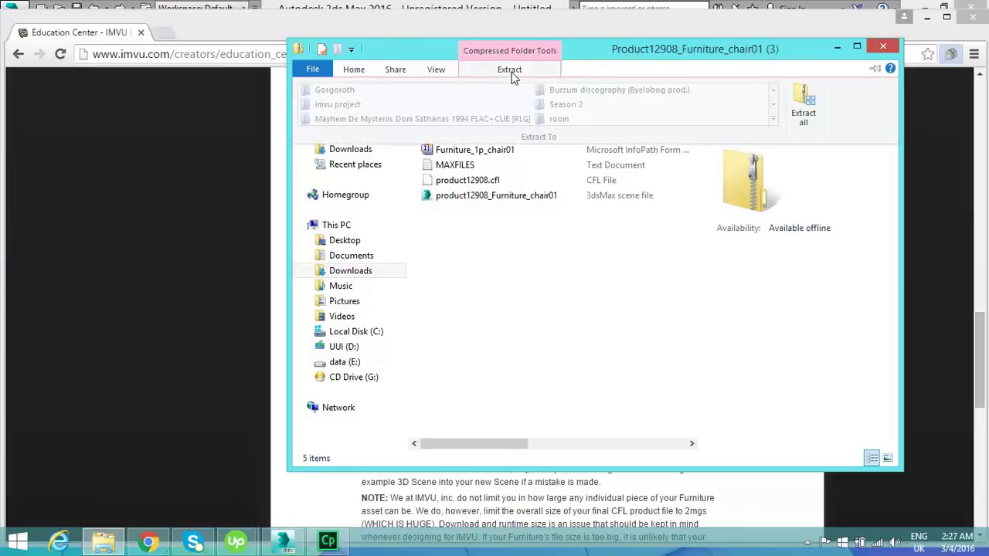
left_click(804, 105)
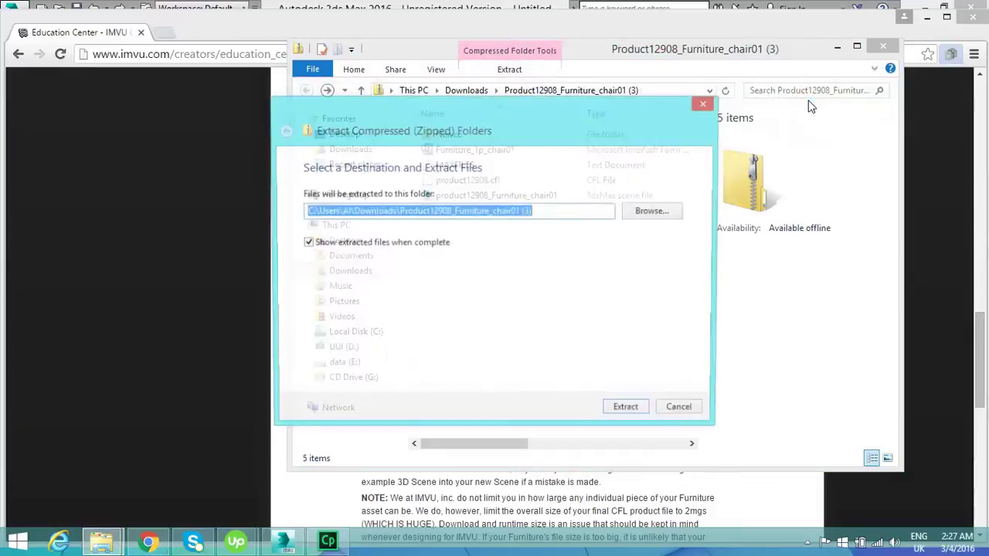
left_click(648, 212)
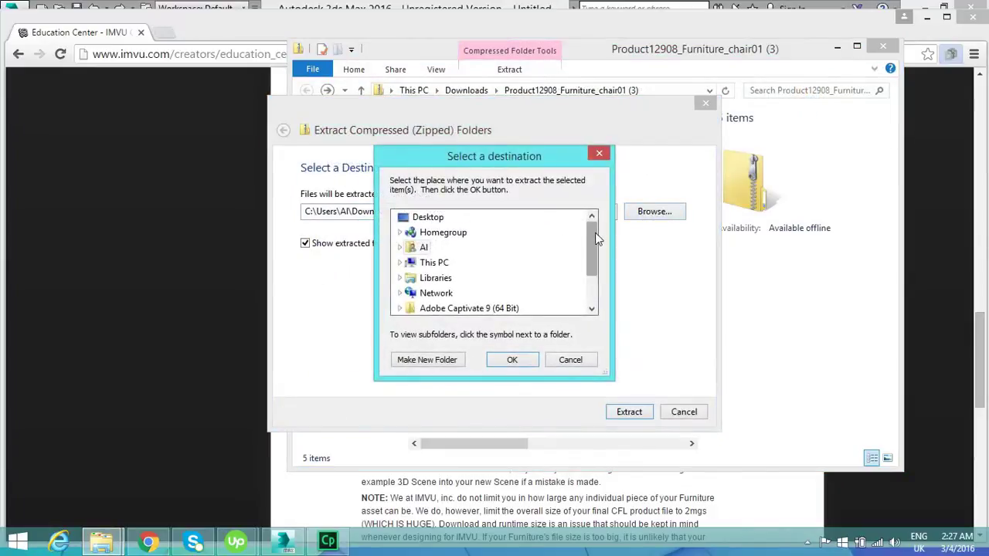
scroll(591, 255, "down", 1)
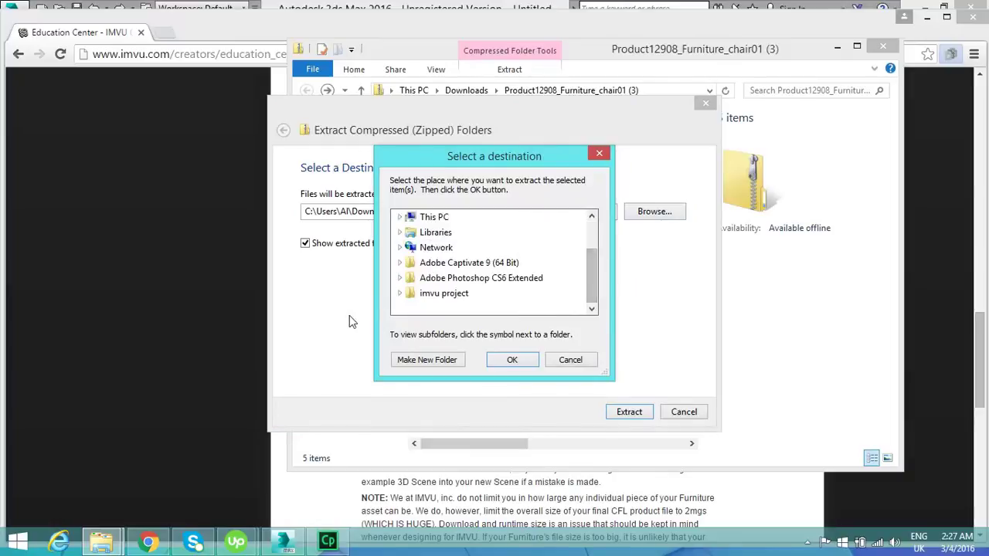
left_click(439, 293)
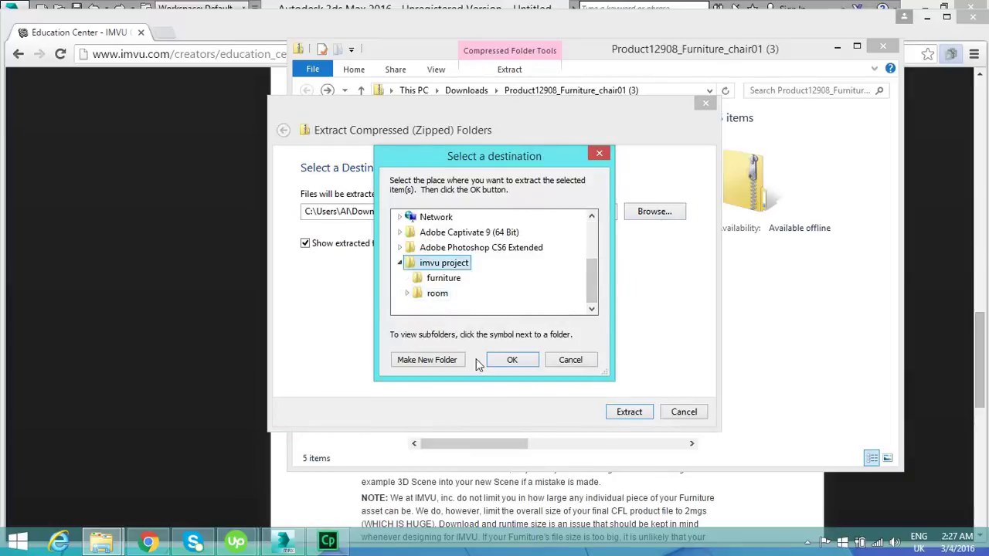
left_click(507, 361)
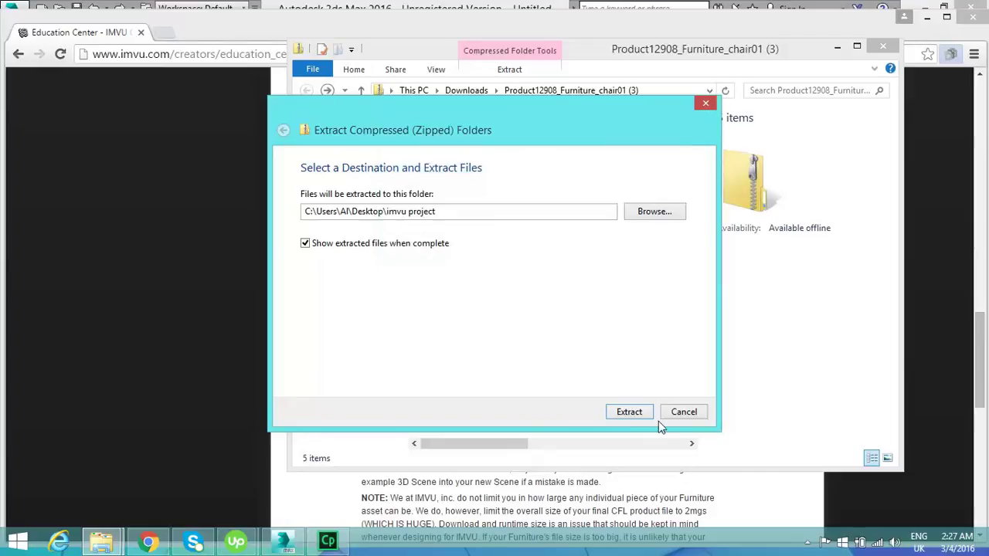
left_click(638, 416)
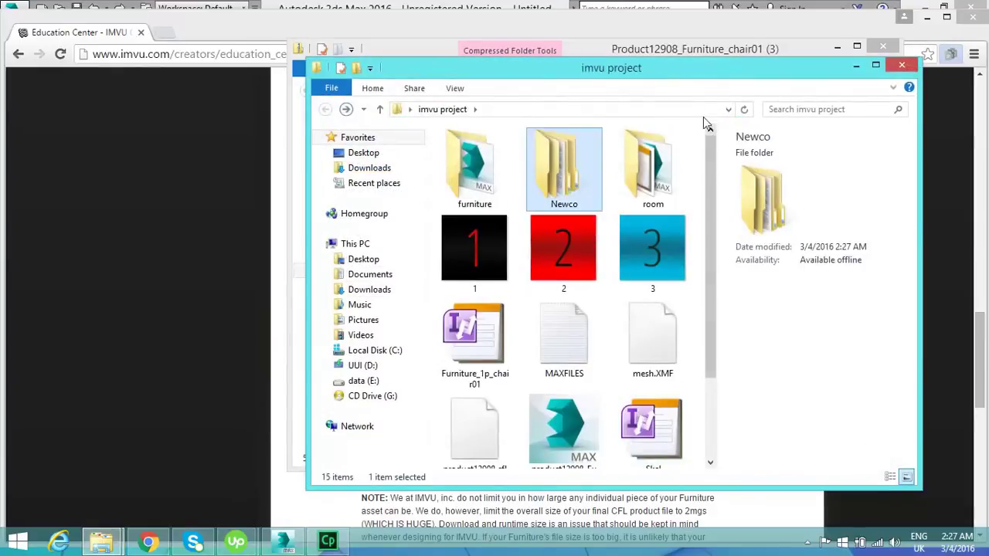
Step: Open the extracted product12908_Furniture_chair01 scene in 3ds Max, continuing with the trial licence
left_click_drag(712, 182, 699, 278)
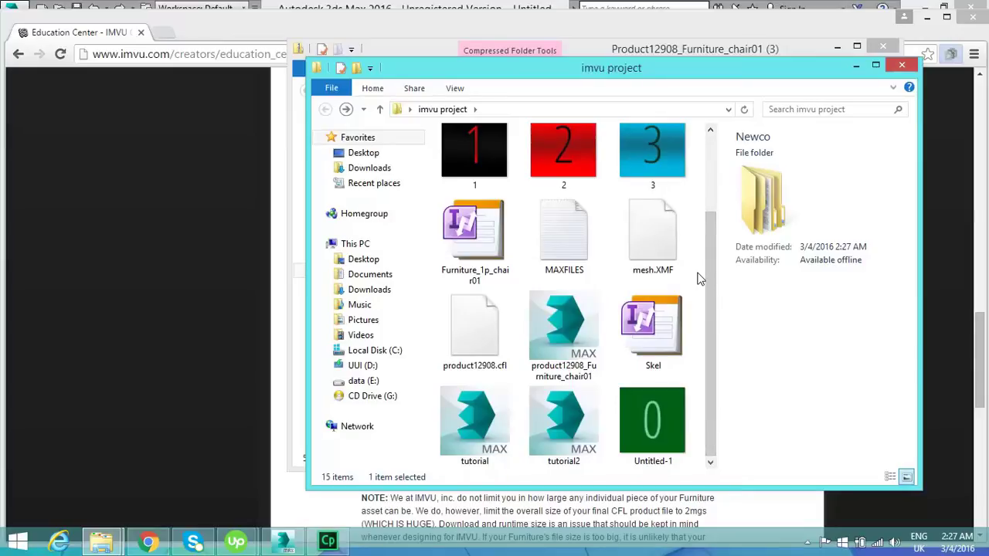
double_click(579, 315)
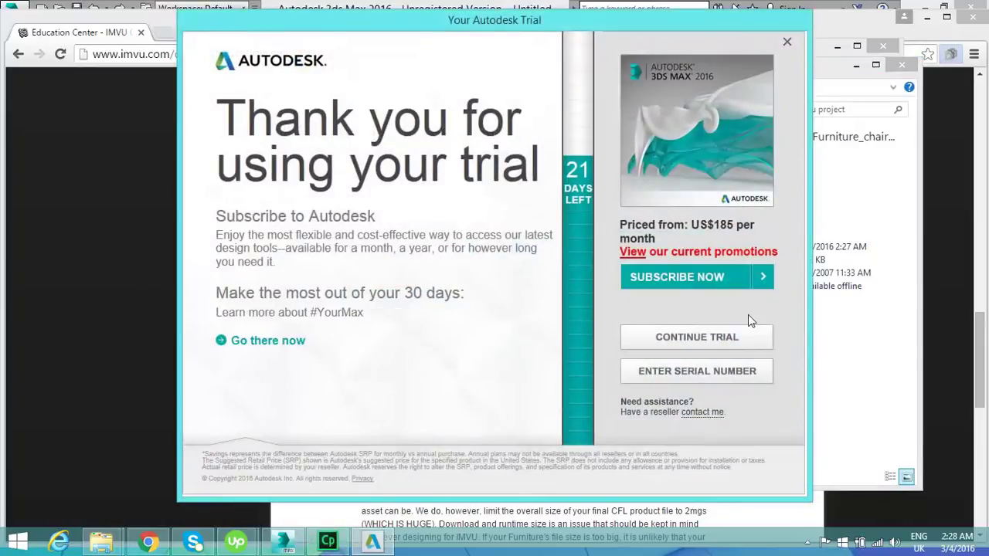
left_click(727, 340)
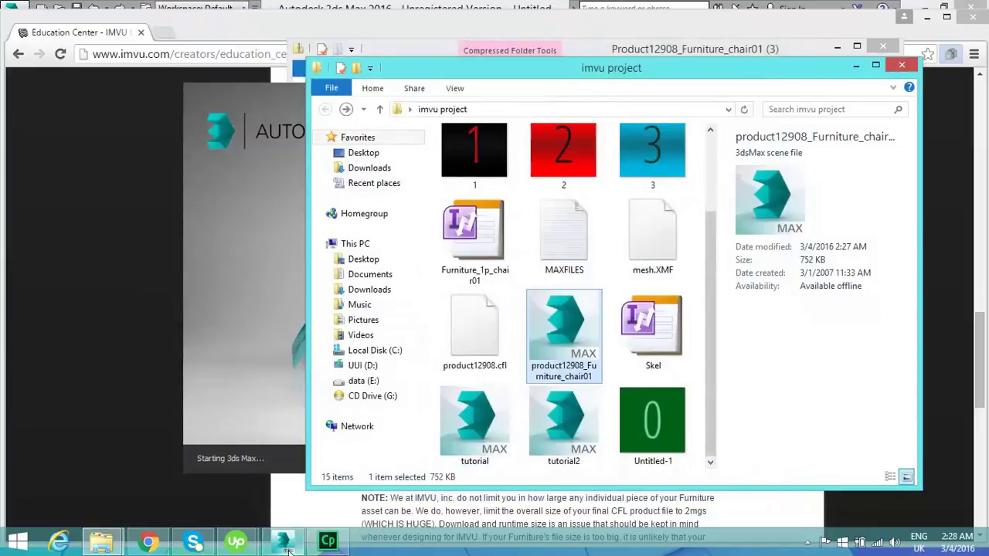
Step: Switch to the empty Untitled 3ds Max window and close it while the chair scene loads
mouse_move(287, 546)
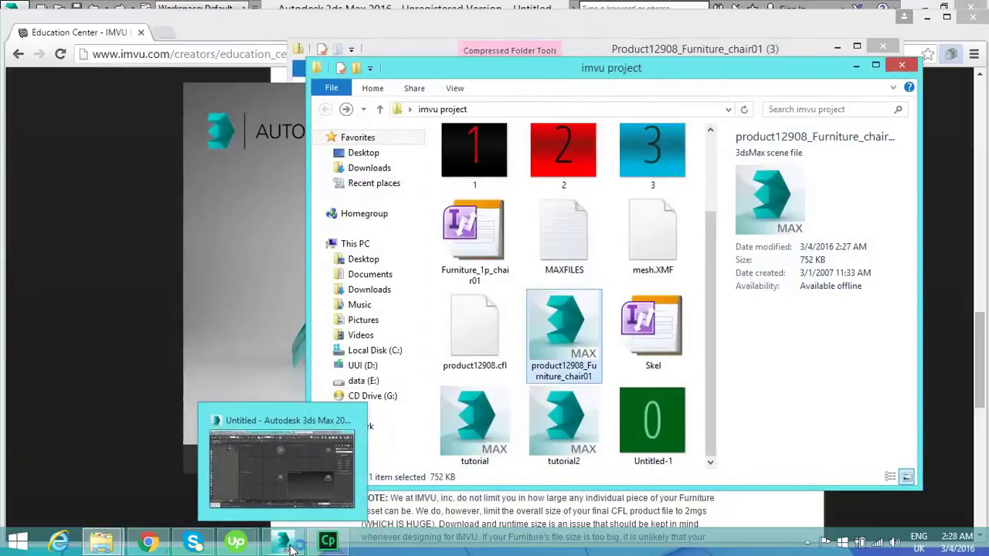
left_click(294, 495)
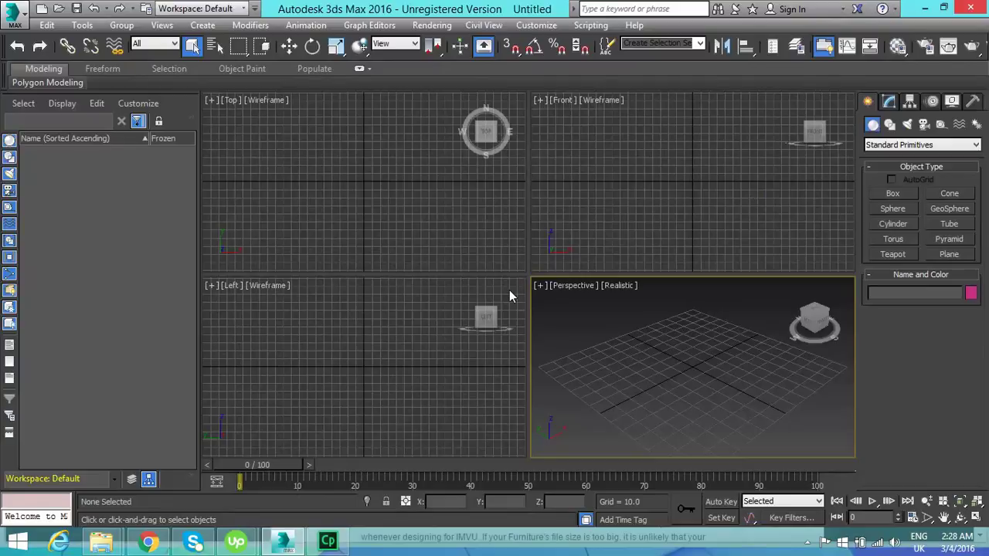
key("alt+F4")
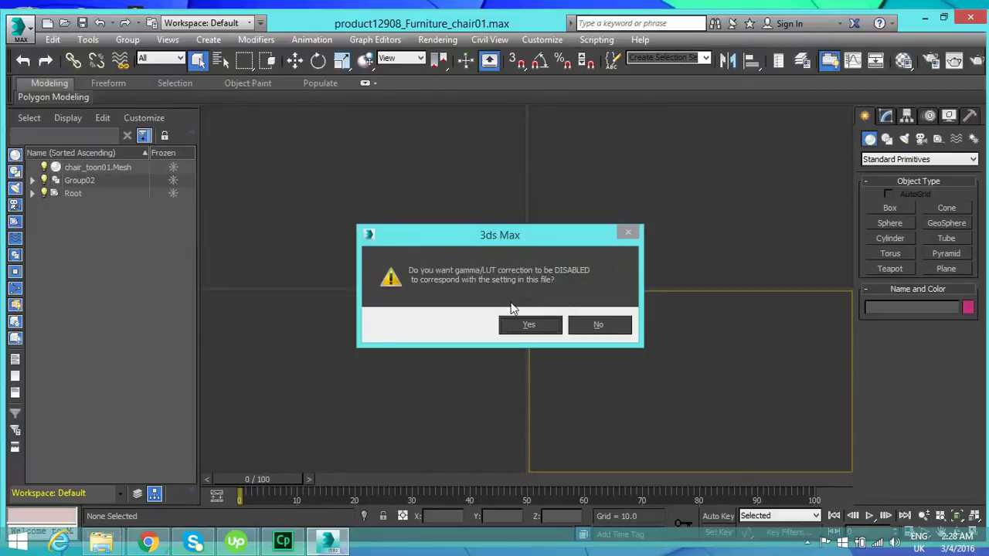
Step: Accept disabling gamma/LUT correction for the chair scene, and delete the chair_toon01 mesh and the sitting figure group
left_click(518, 325)
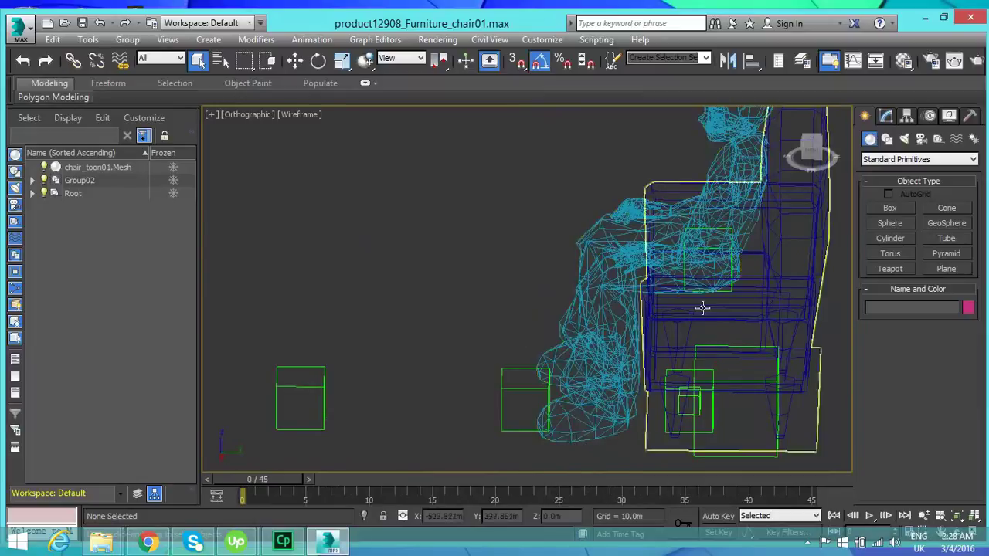
left_click(788, 288)
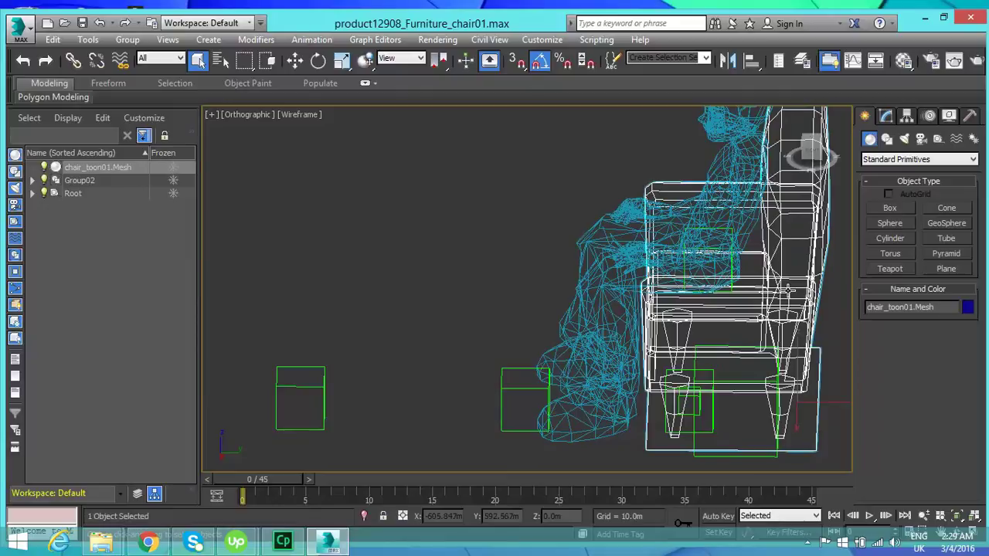
key("Delete")
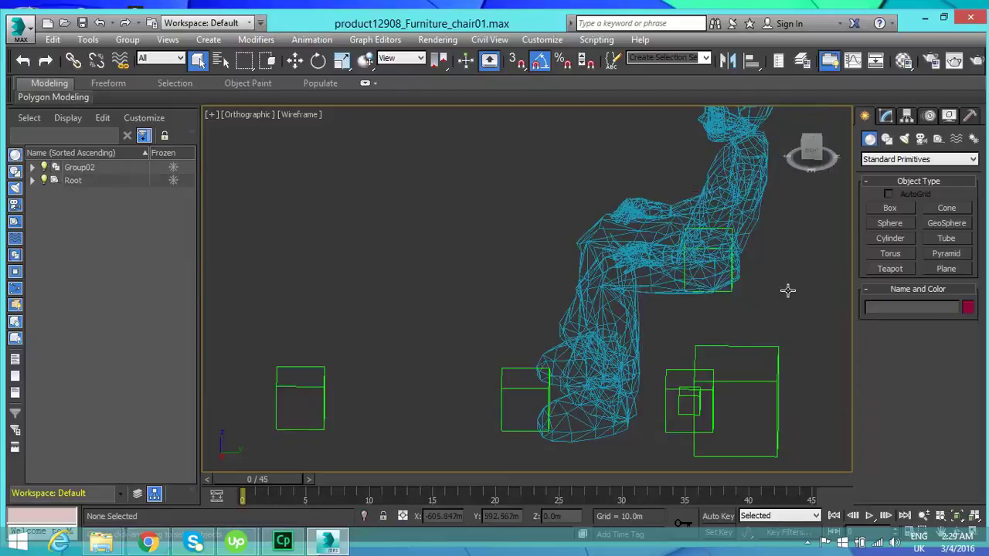
left_click(749, 208)
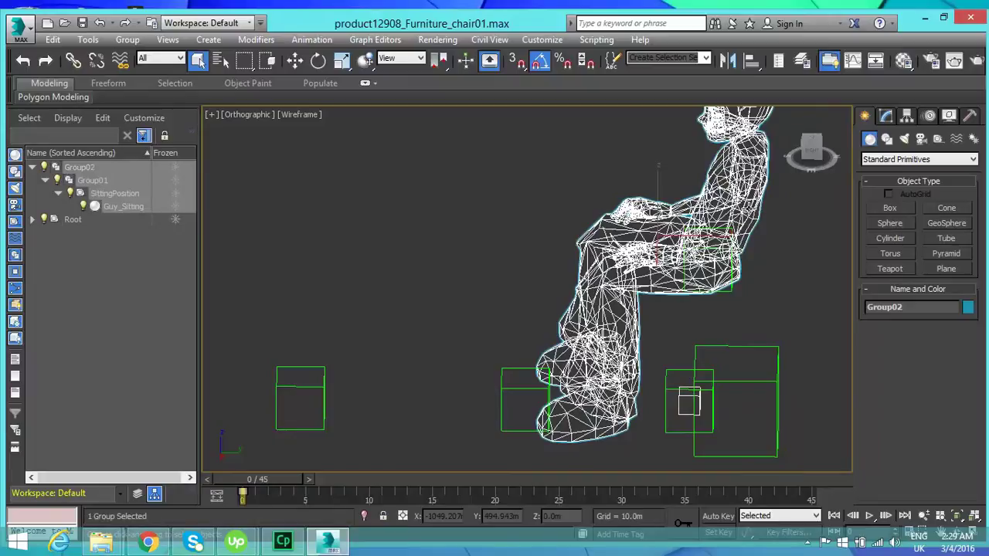
key("Delete")
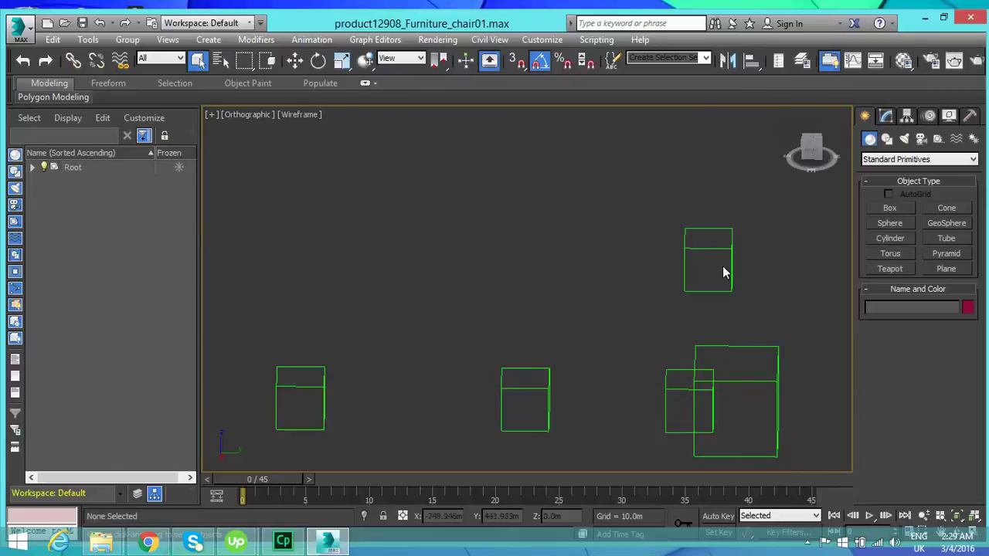
Step: Rename the Seat01.Sitting helper to Seat01.Standing and select the Root helper
left_click(810, 157)
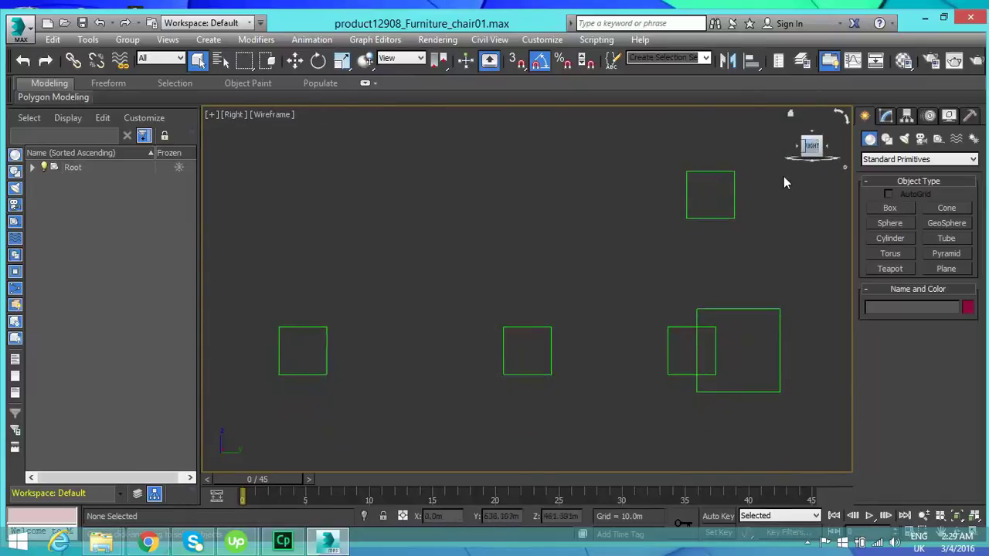
left_click(669, 369)
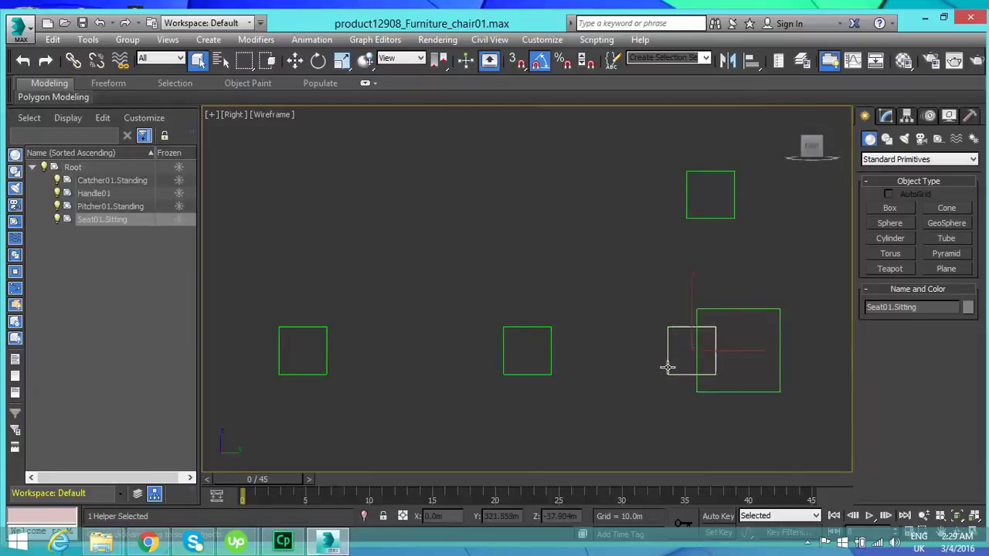
left_click(934, 308)
left_click_drag(935, 308, 899, 313)
type("tan")
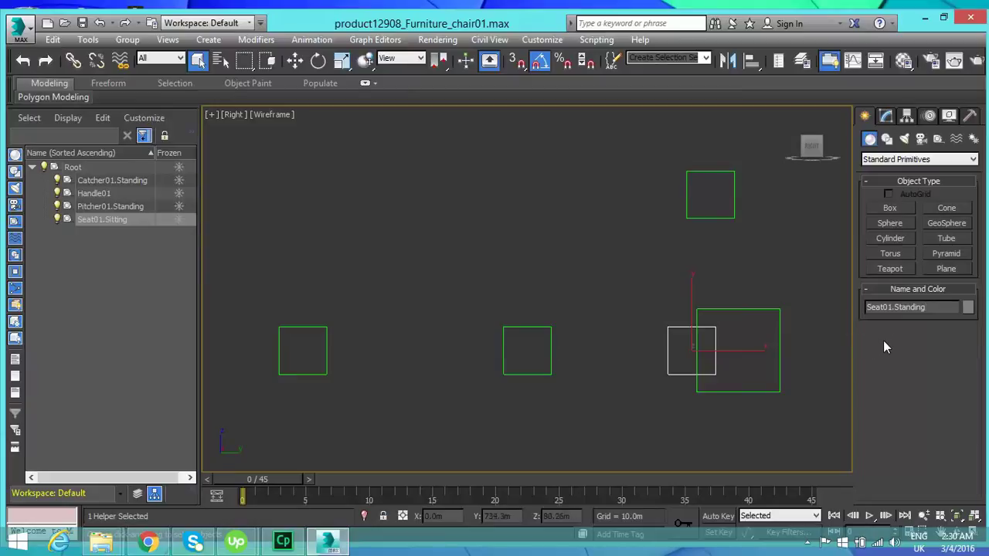
key("Return")
key("w")
left_click(767, 307)
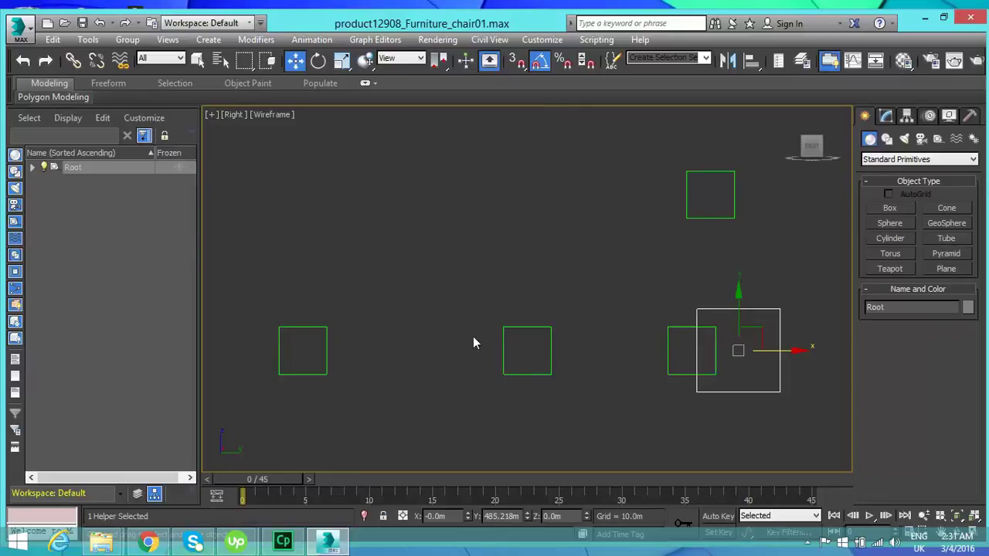
Step: Merge GeoSphere001 from the ball1 scene in the imvu project's furniture folder into the chair scene
left_click(21, 32)
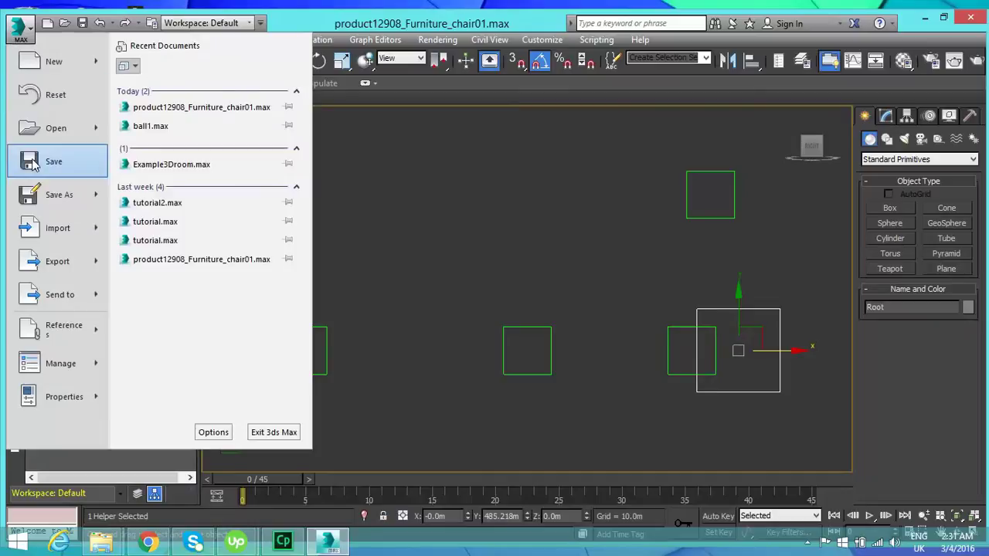
mouse_move(39, 233)
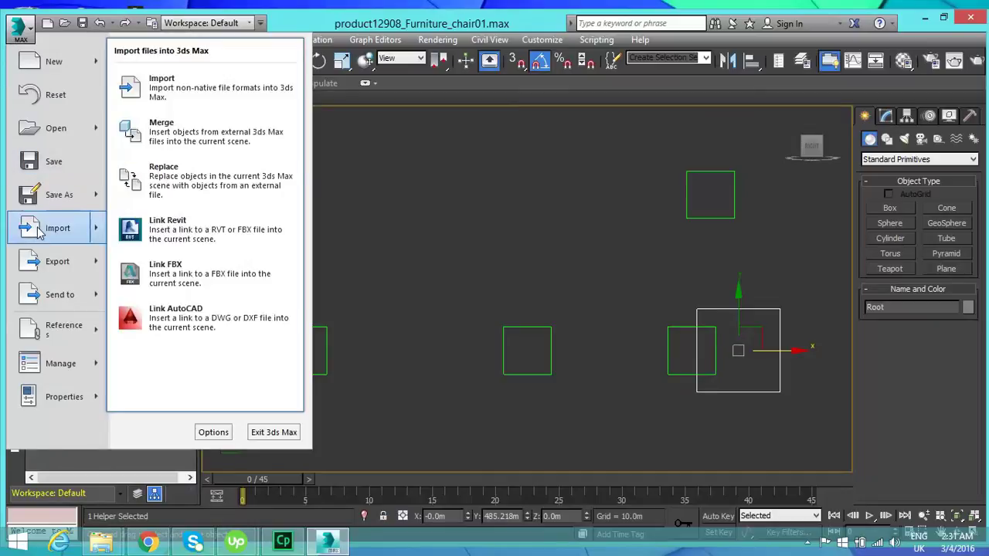
left_click(198, 137)
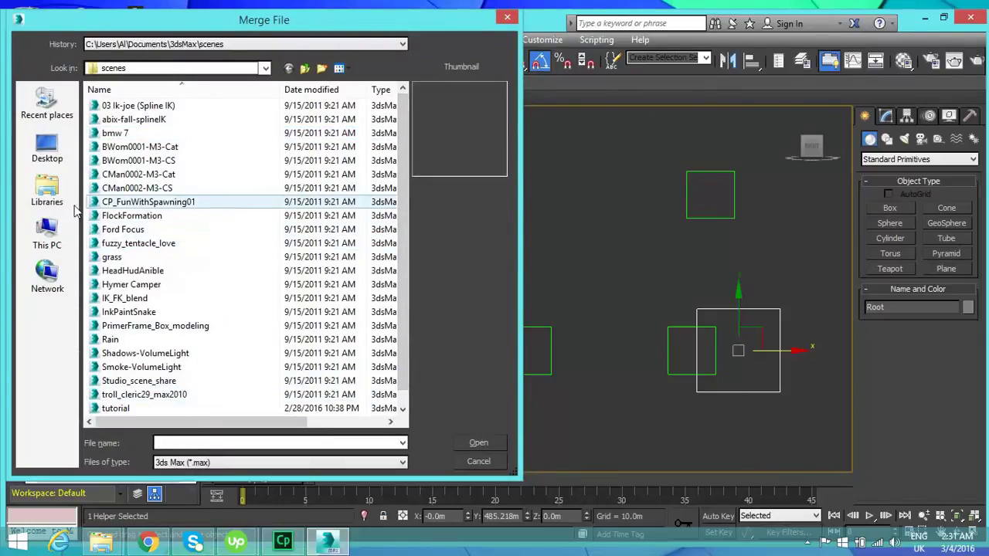
left_click(49, 154)
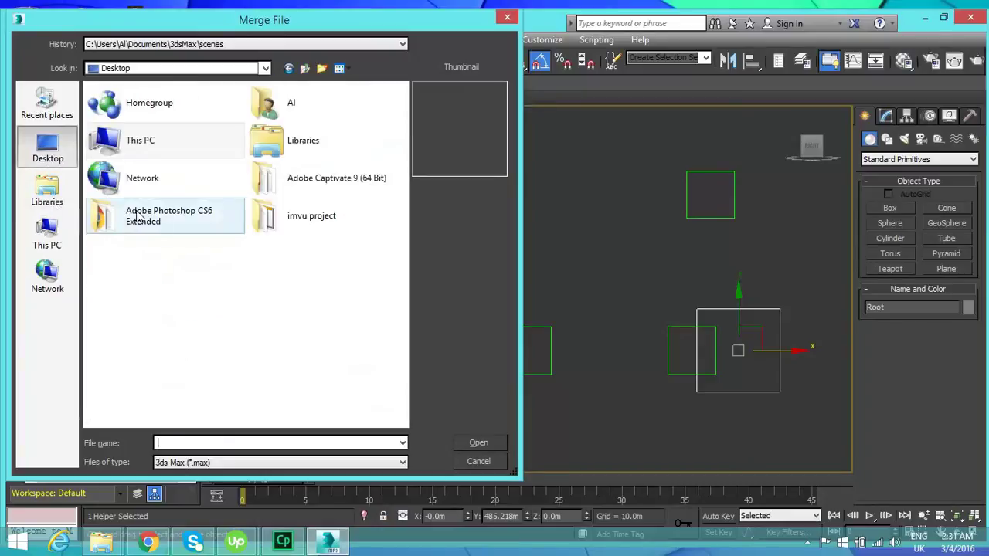
double_click(284, 222)
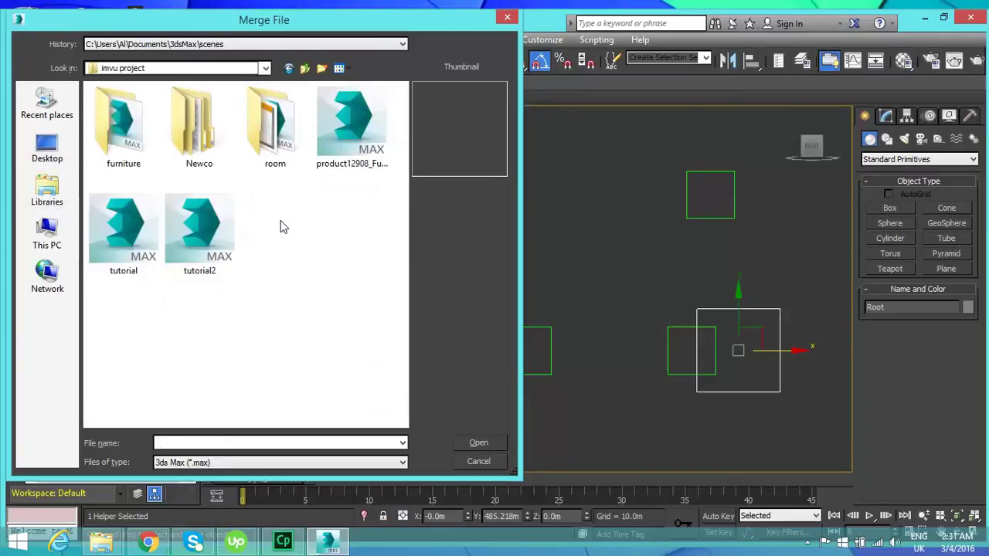
double_click(121, 142)
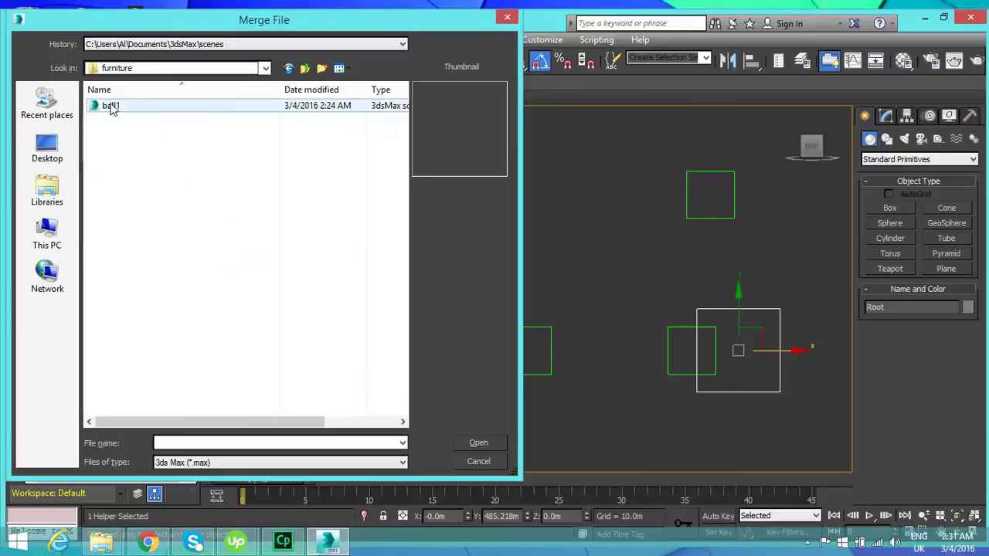
double_click(109, 106)
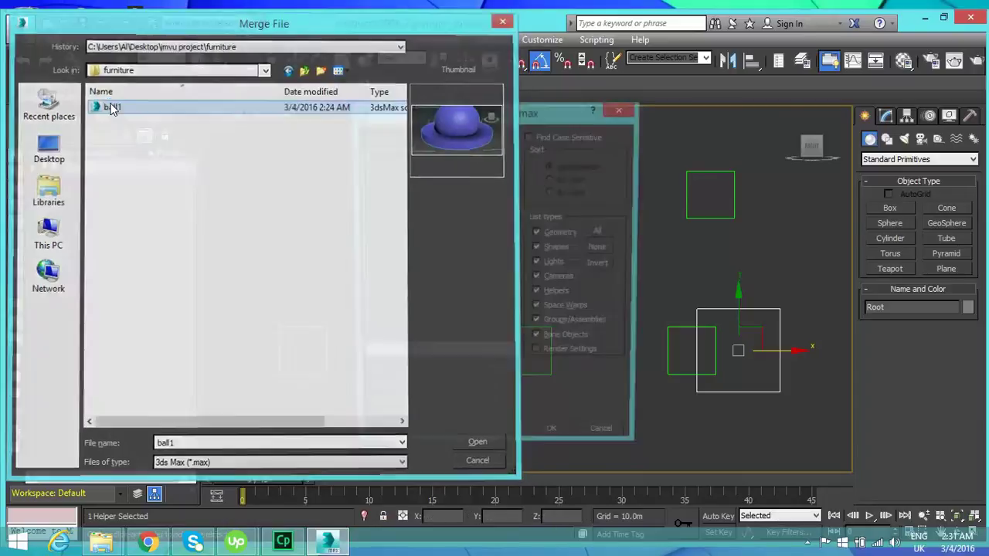
left_click(396, 155)
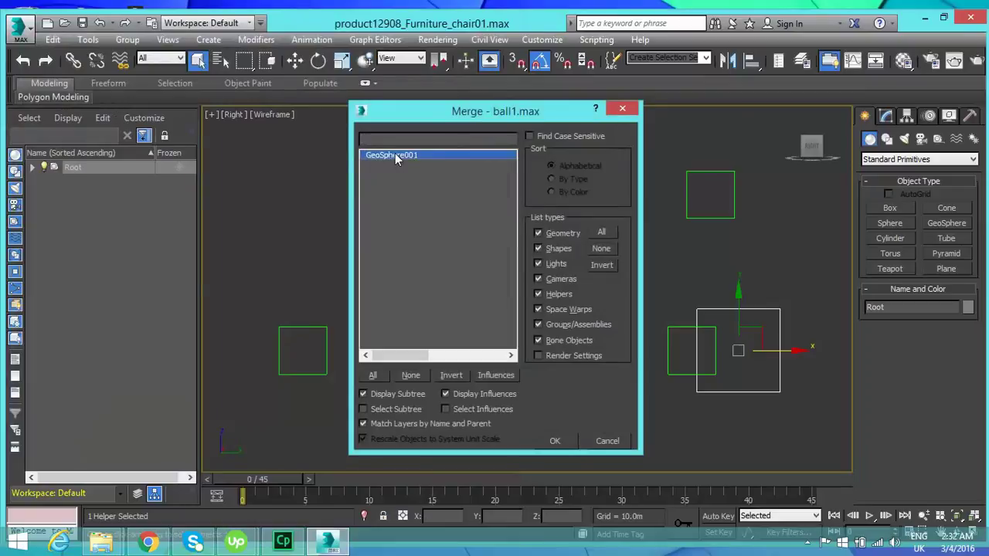
left_click(554, 441)
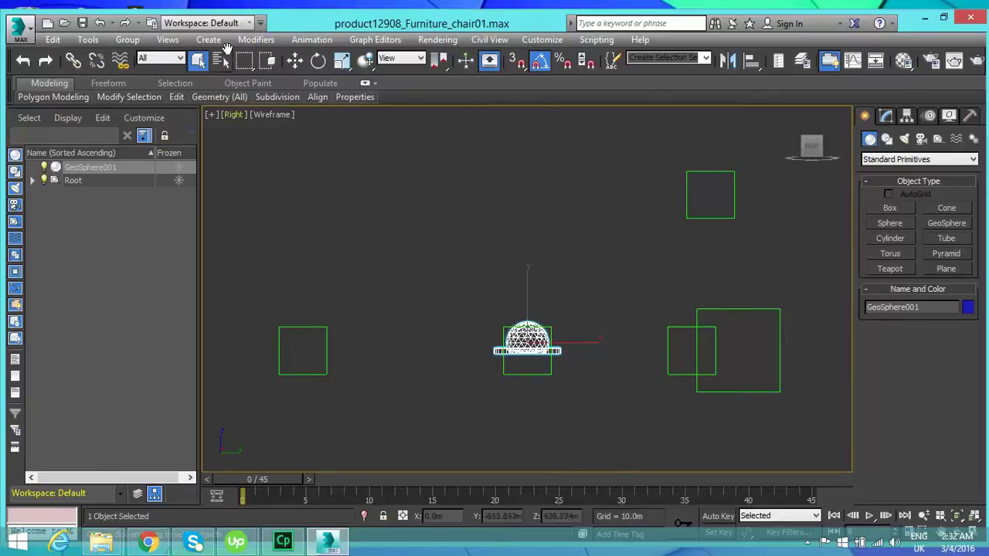
Step: Move the merged dome mesh along the world Y axis onto the seat node, to about Y 376 m
left_click(296, 61)
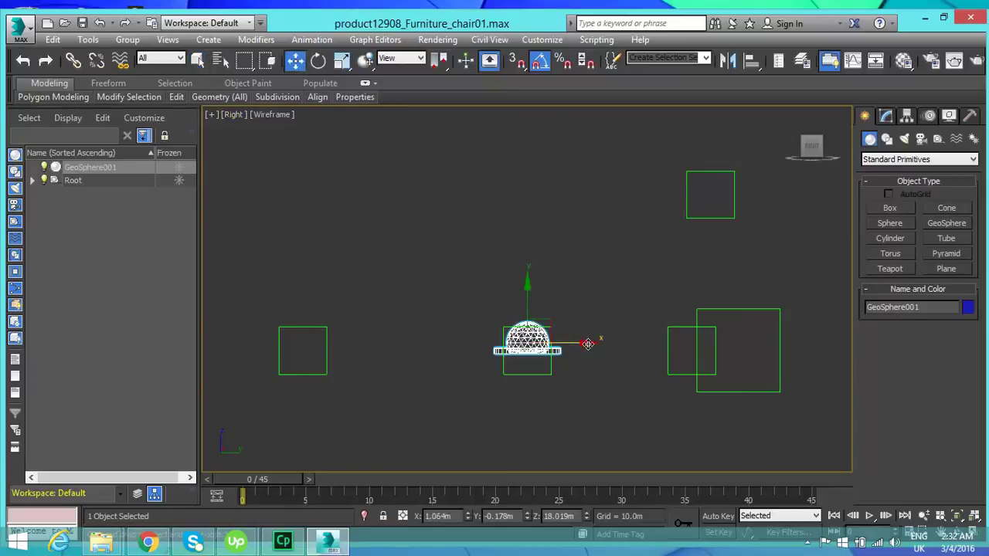
left_click_drag(588, 344, 752, 391)
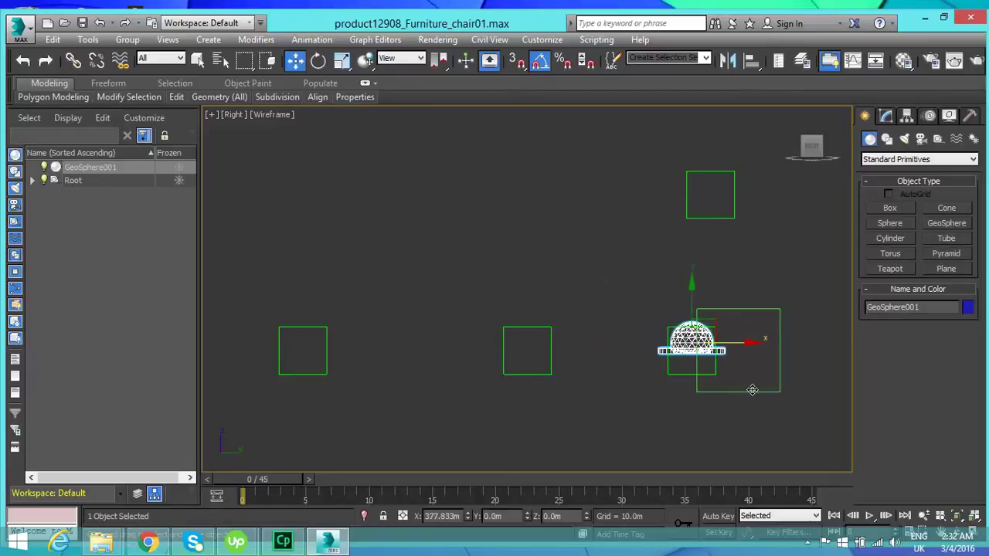
left_click_drag(752, 390, 752, 391)
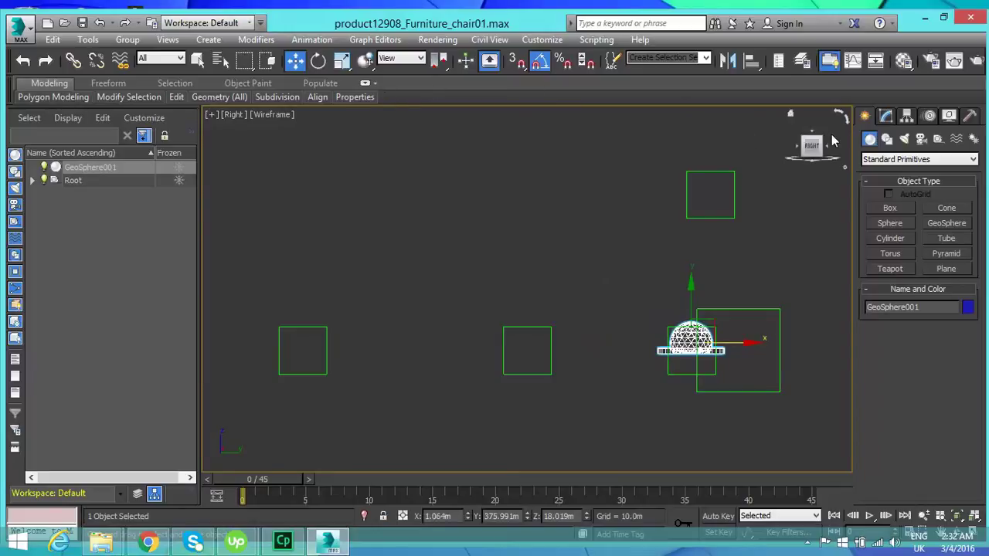
Step: Show the scene in four viewports and scale the dome mesh up uniformly to about 2336 percent
left_click_drag(825, 143, 824, 143)
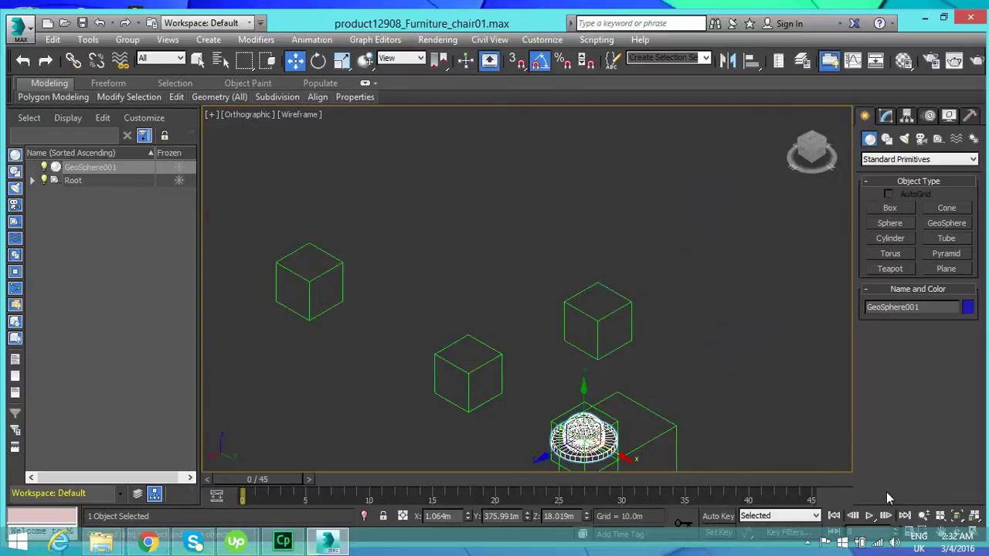
left_click(925, 516)
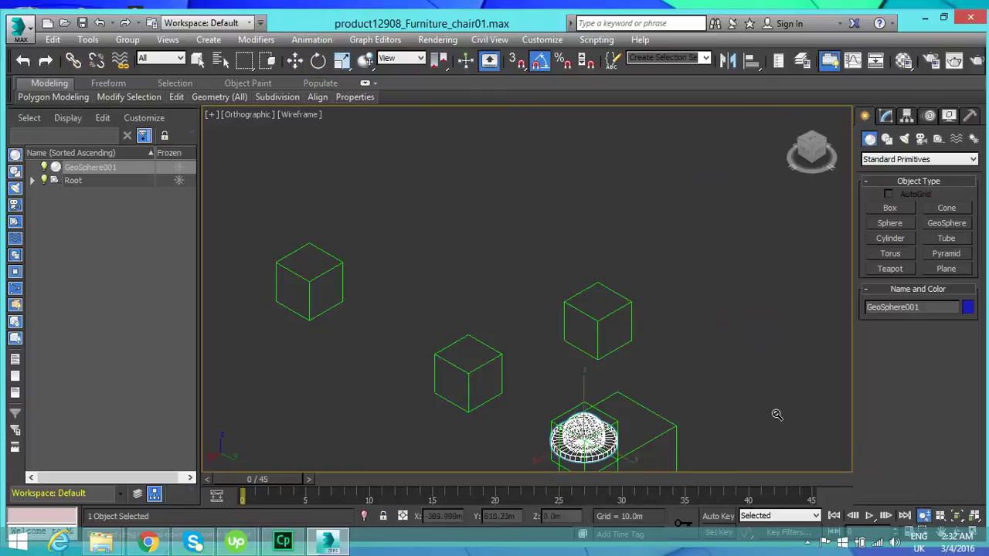
left_click_drag(736, 372, 709, 426)
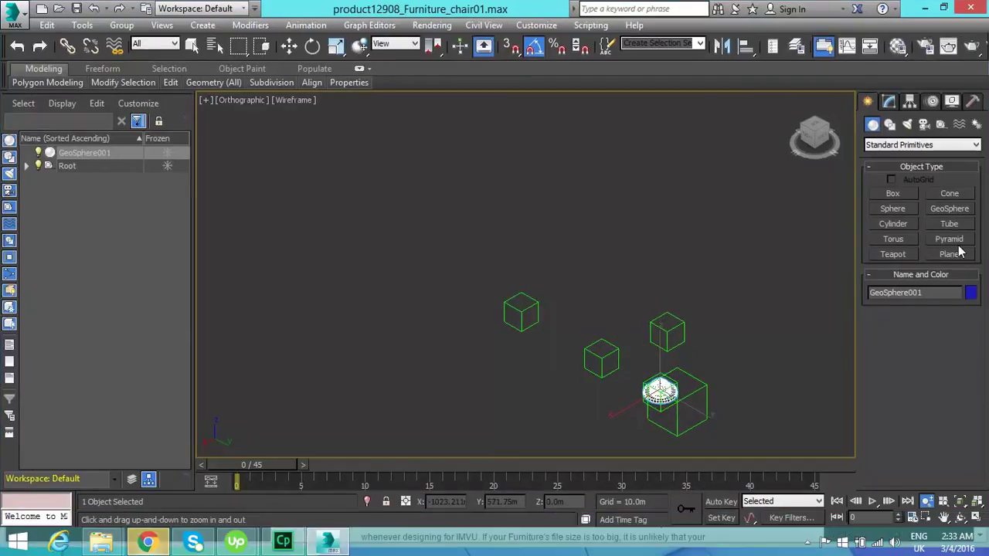
left_click(976, 522)
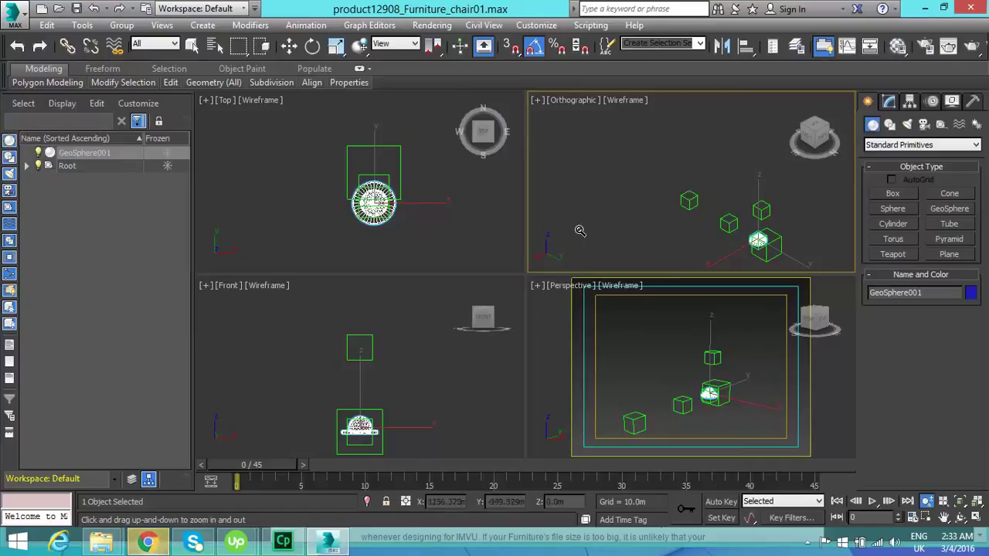
key("w")
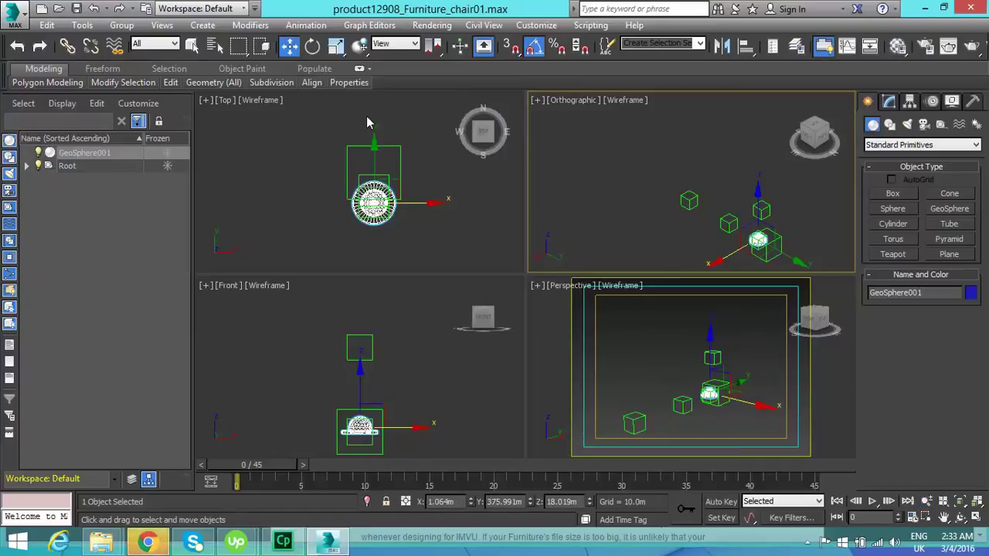
left_click(336, 47)
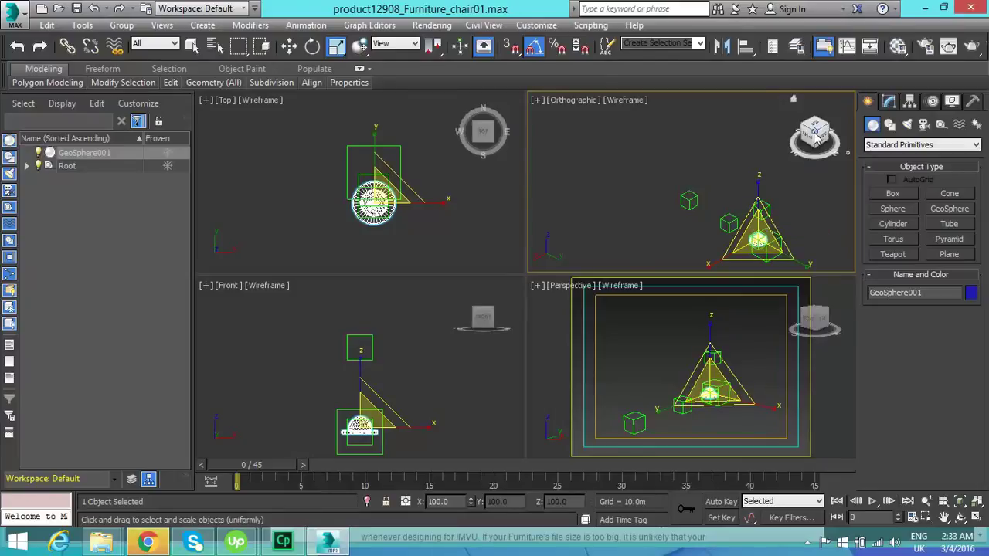
left_click_drag(754, 239, 485, 125)
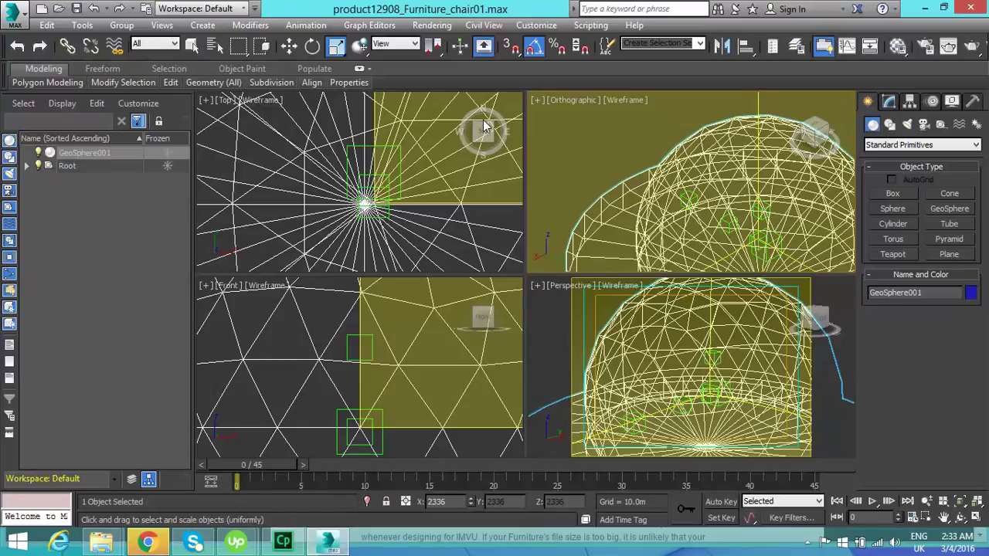
left_click_drag(485, 125, 483, 119)
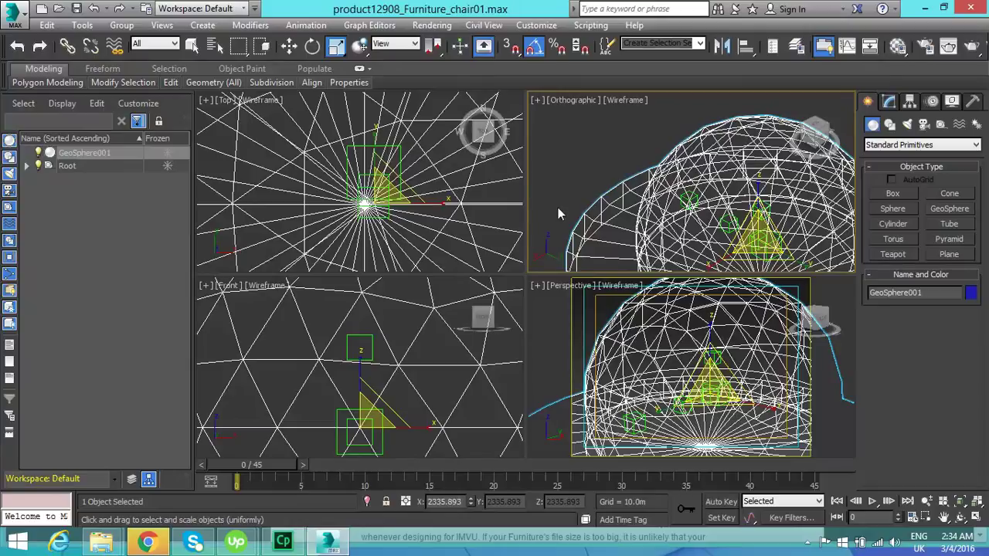
Step: Fit the enlarged dome mesh in all four viewports and set the orthographic viewport to the Right view
left_click(926, 502)
left_click(422, 146)
left_click_drag(422, 146, 419, 280)
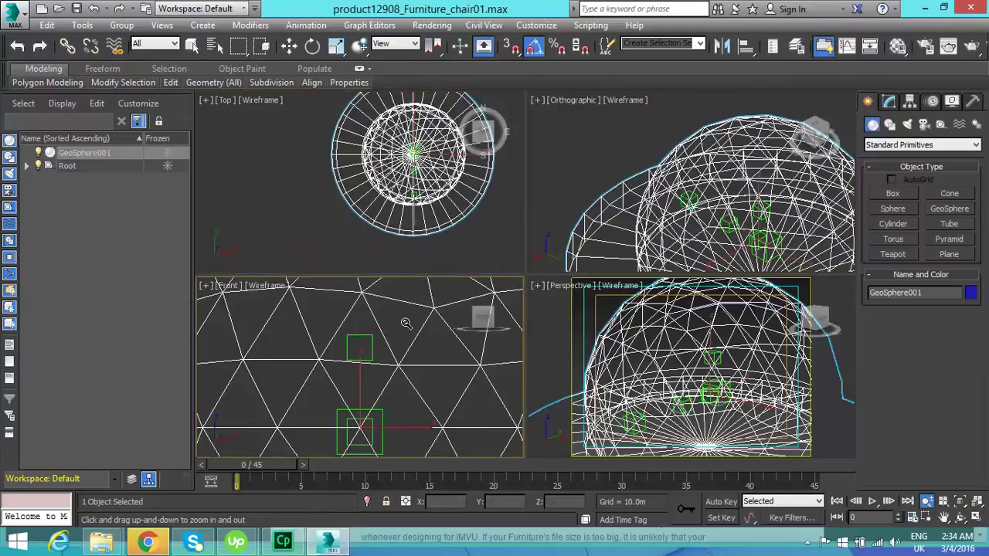
left_click_drag(404, 324, 404, 378)
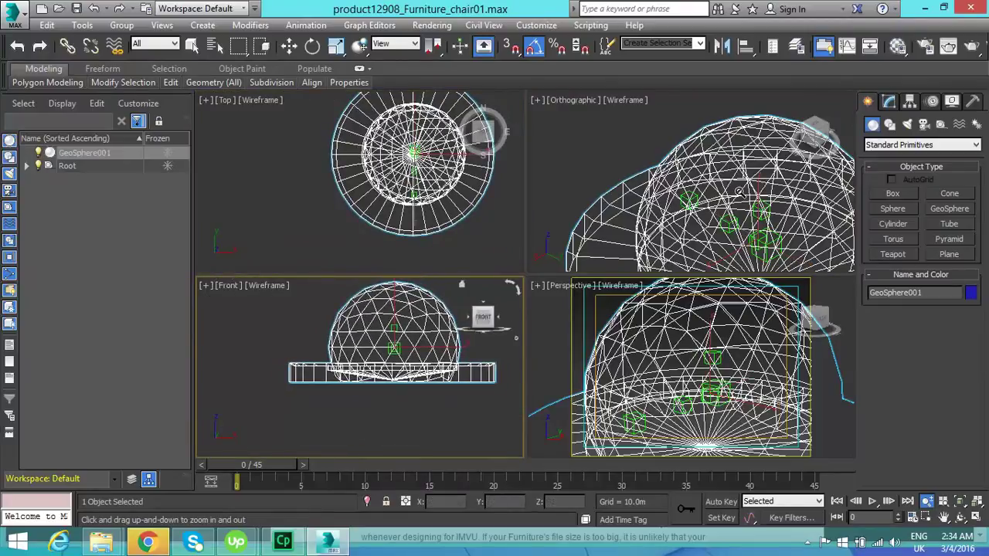
left_click_drag(768, 178, 767, 238)
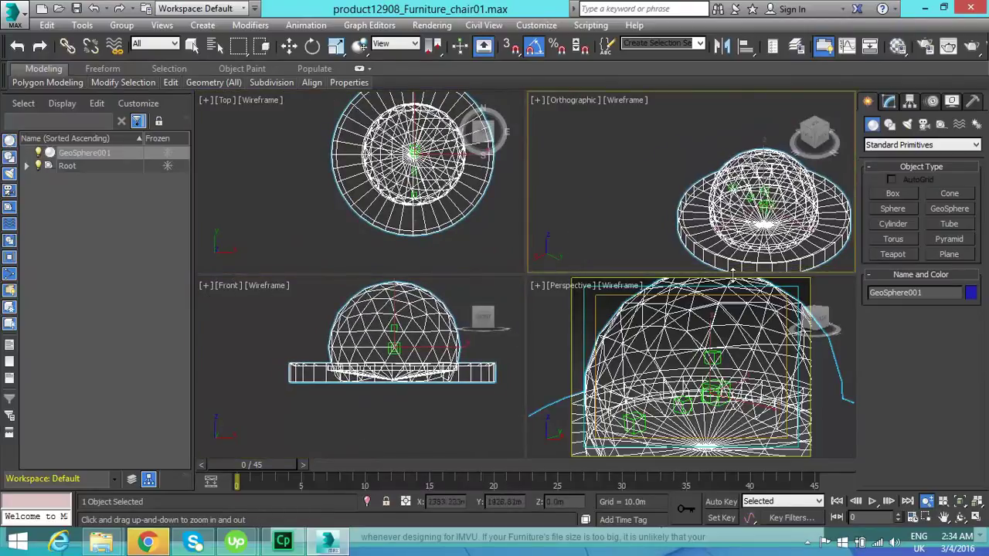
left_click_drag(704, 320, 703, 361)
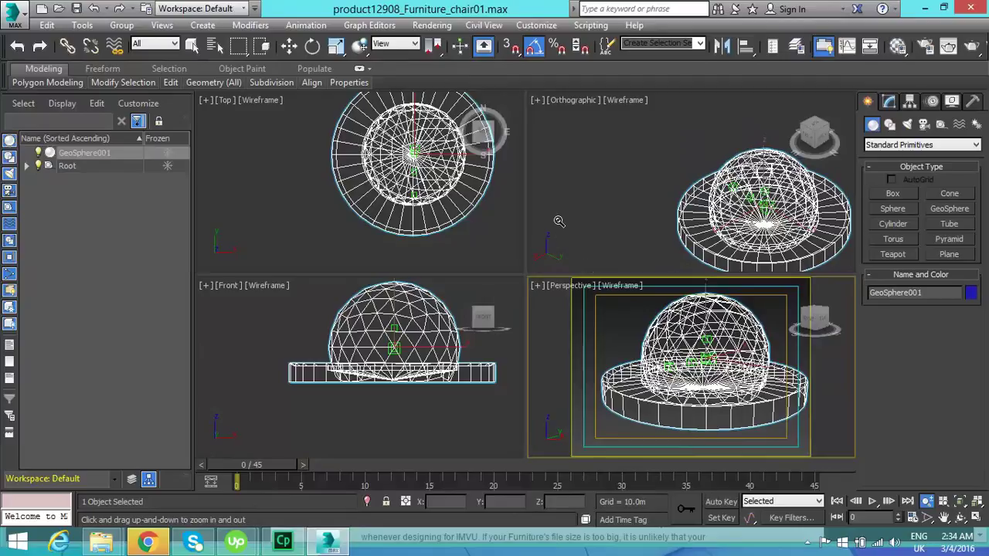
right_click(828, 112)
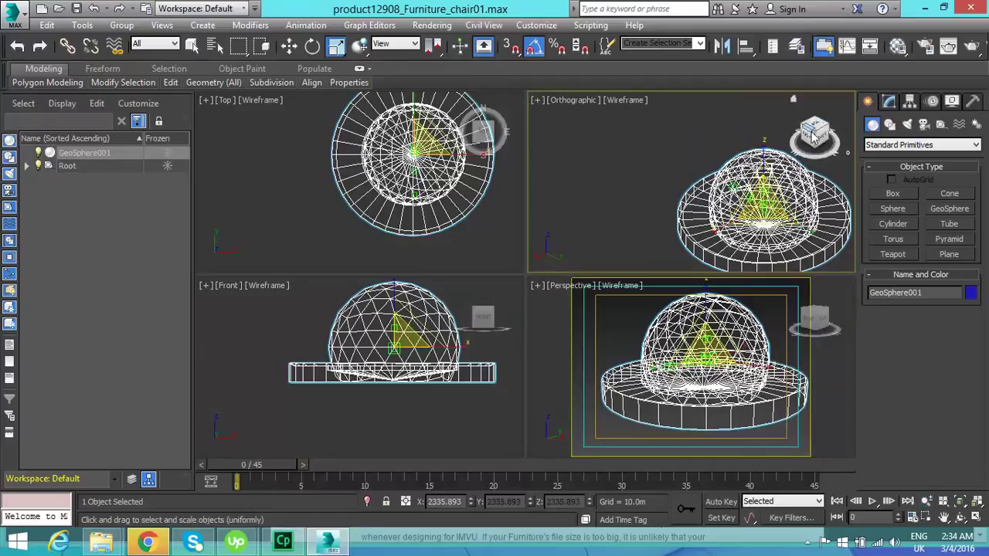
left_click_drag(808, 134, 814, 139)
left_click(813, 137)
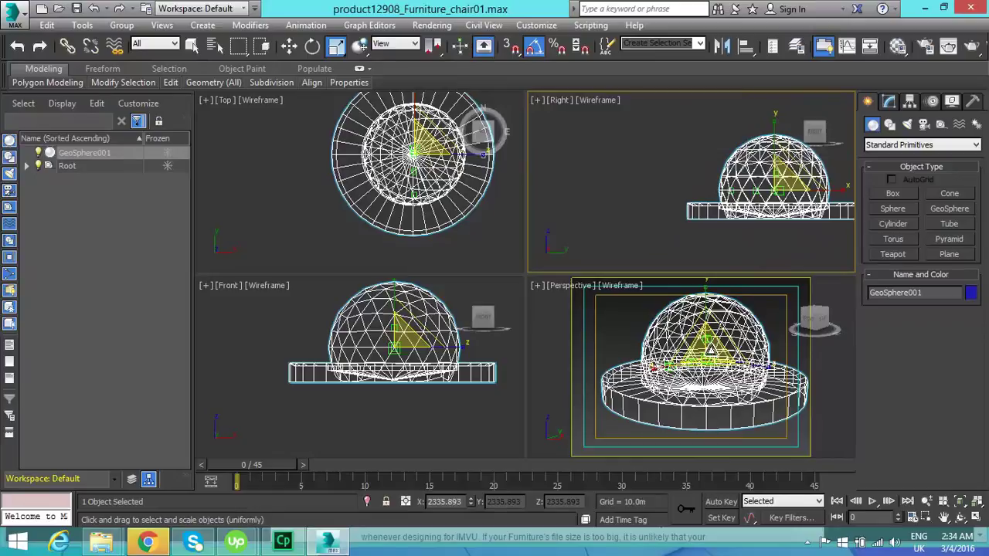
Step: Scale the dome mesh up uniformly in the Perspective viewport to about 3443 percent
left_click(711, 350)
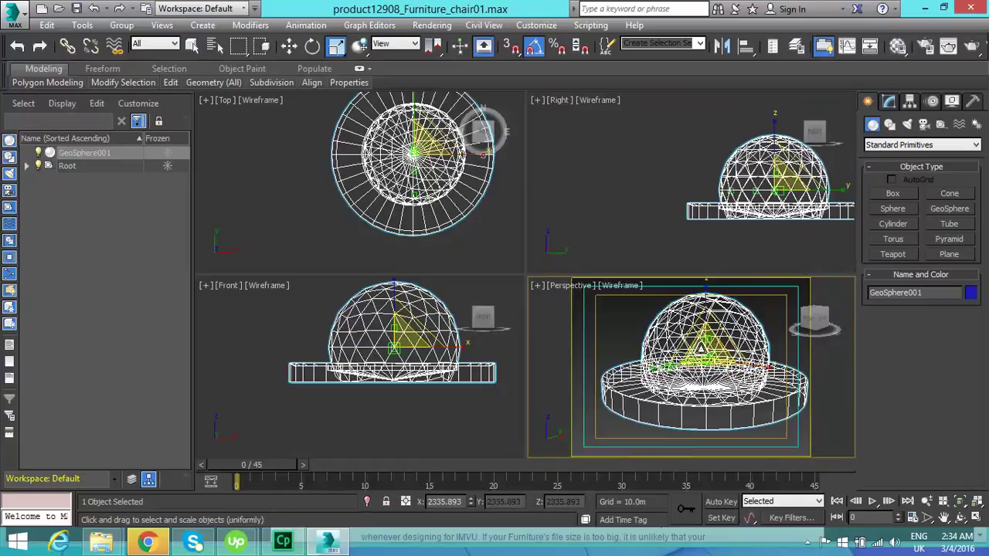
left_click_drag(703, 350, 696, 274)
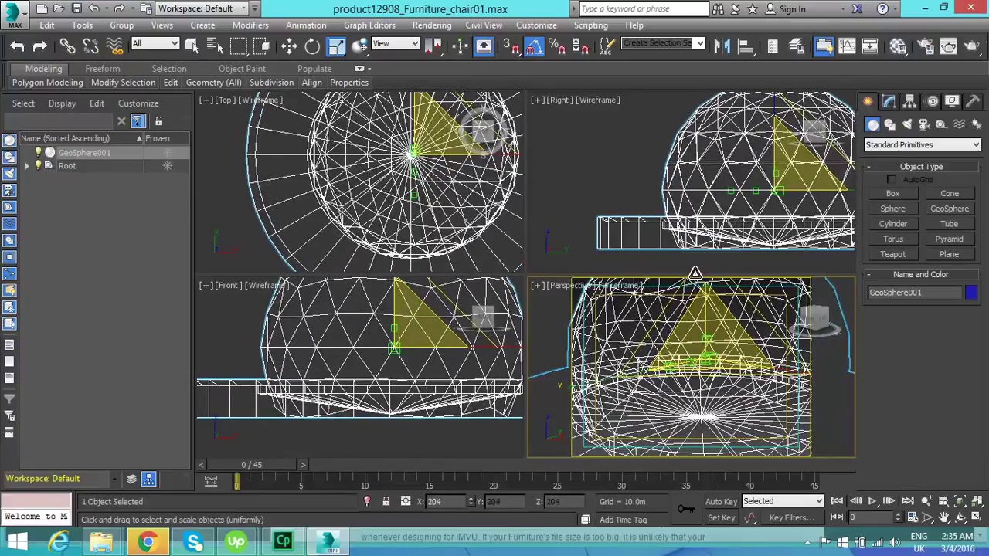
left_click_drag(696, 273, 692, 316)
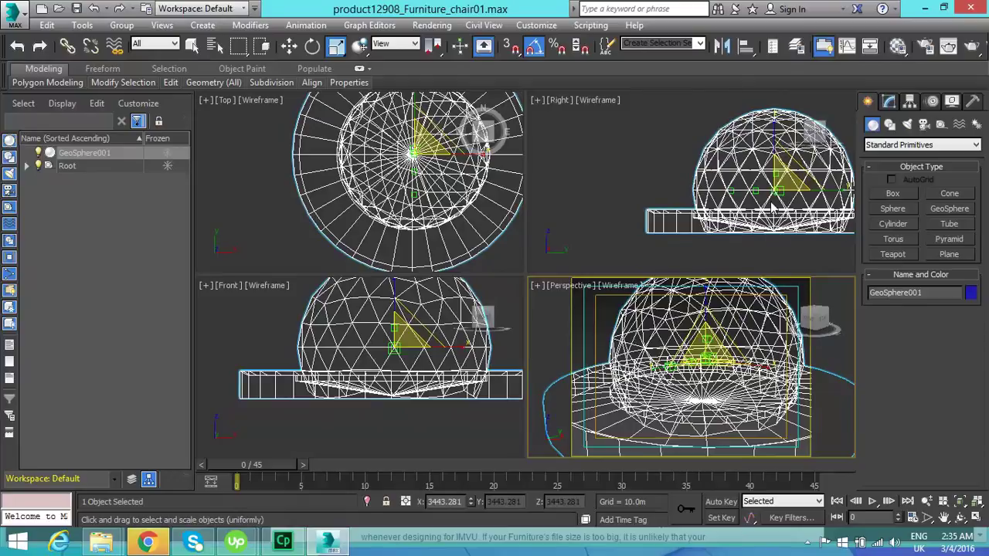
Step: Move the dome mesh up in the Right viewport to about Z 707 m, so its base sits at the seat nodes
right_click(625, 184)
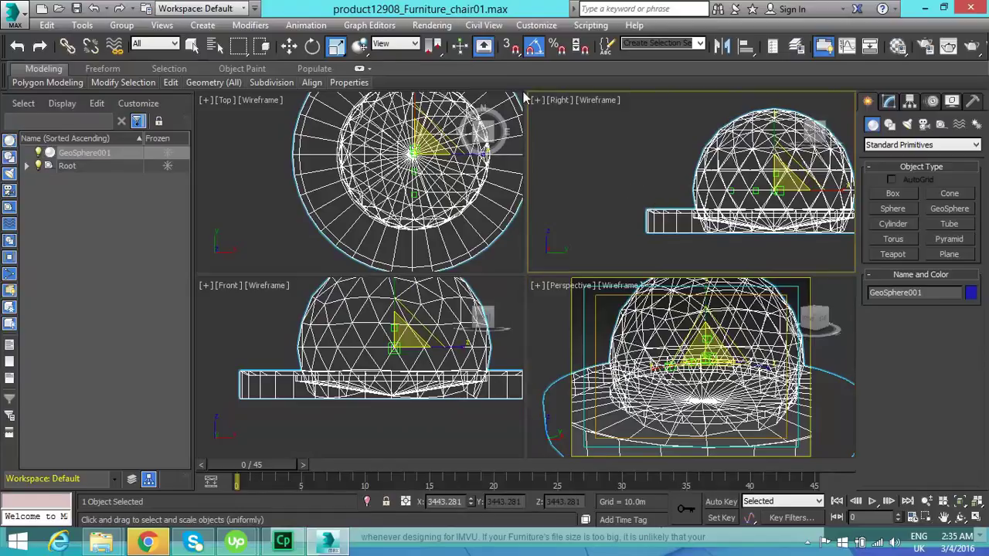
left_click(293, 47)
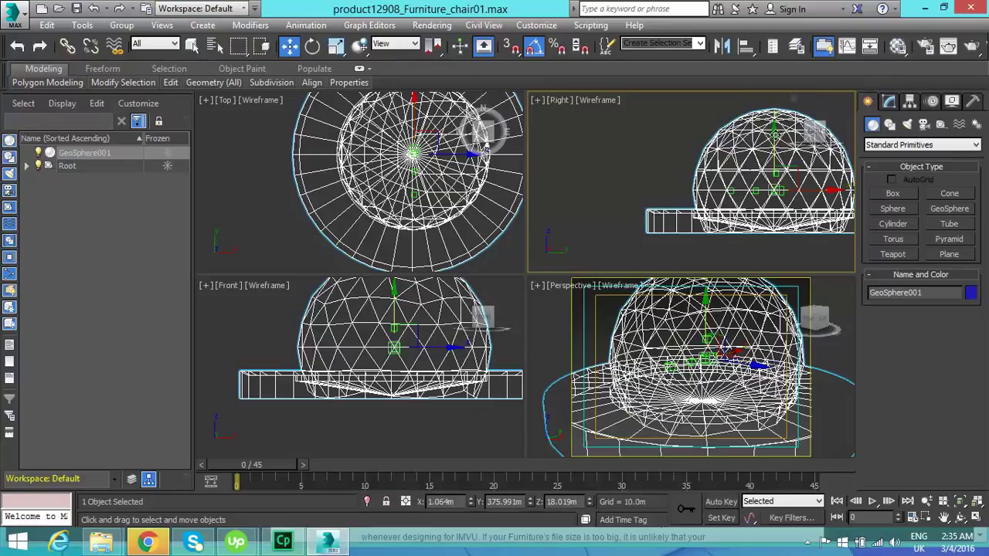
left_click_drag(774, 135, 773, 99)
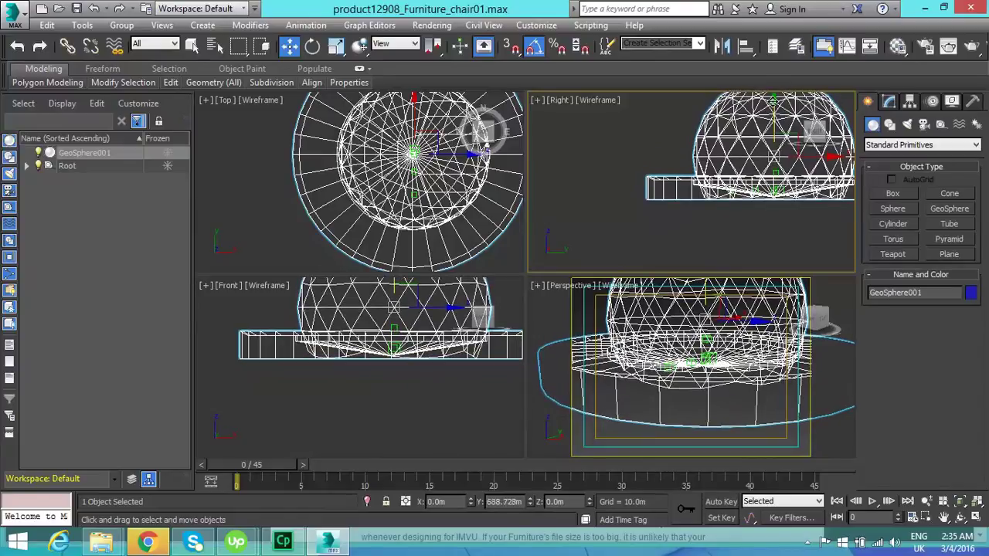
left_click_drag(774, 100, 774, 101)
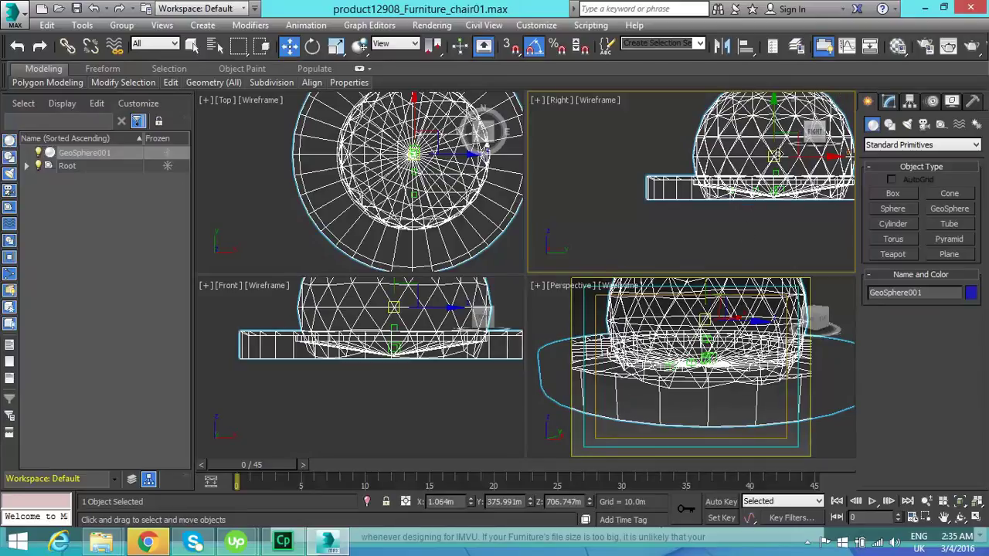
left_click(758, 224)
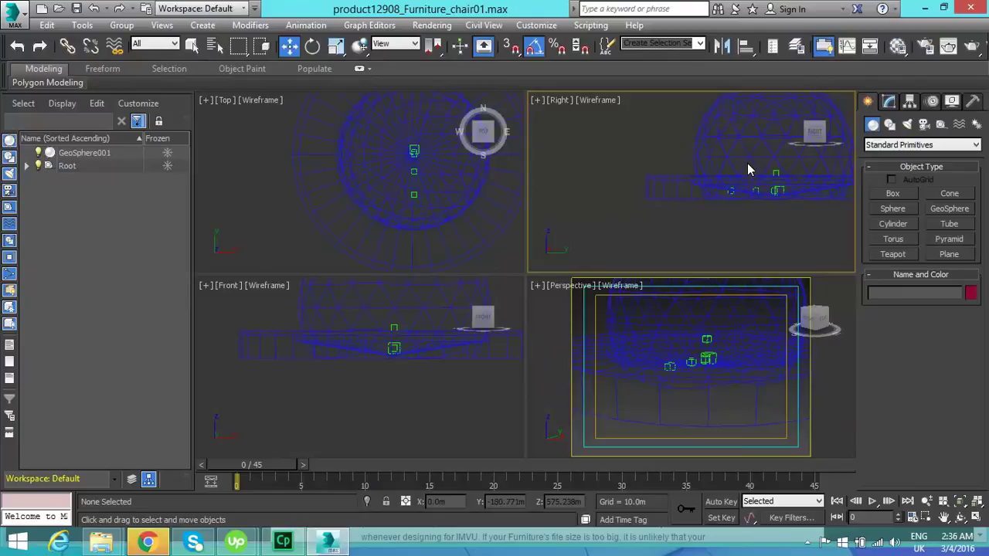
Step: Assign the Chair02 multi/sub-object material to the dome mesh and minimize the Material Editor
left_click(724, 122)
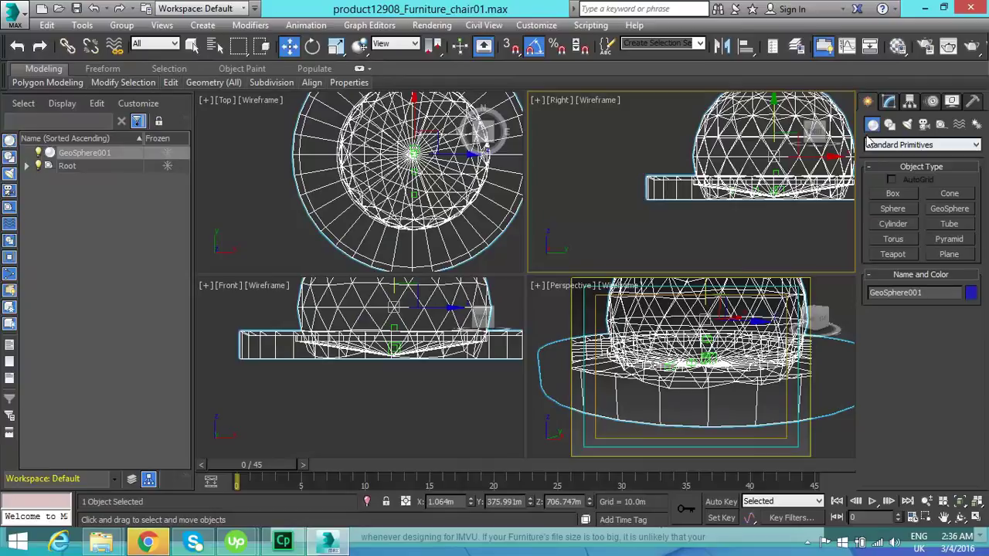
left_click(899, 48)
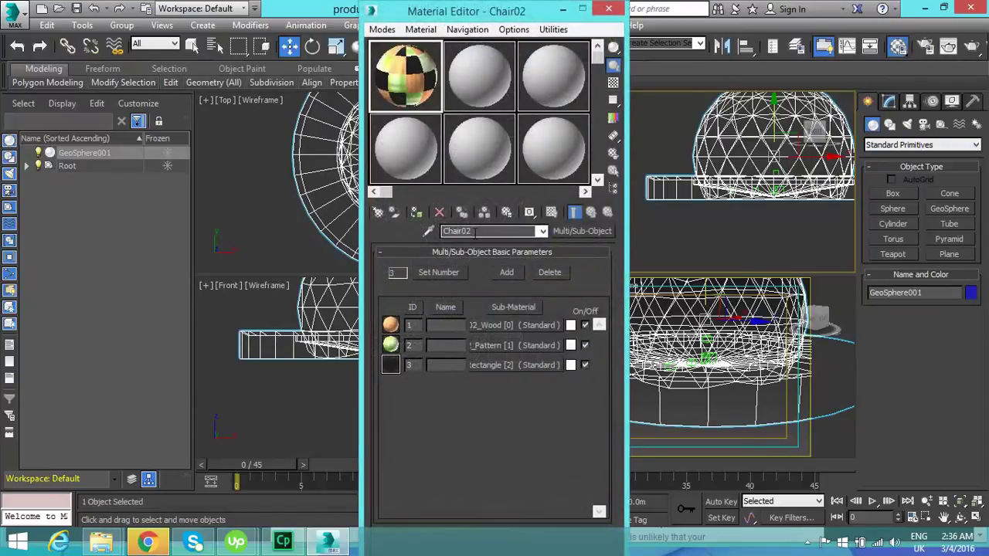
left_click(417, 217)
left_click(418, 214)
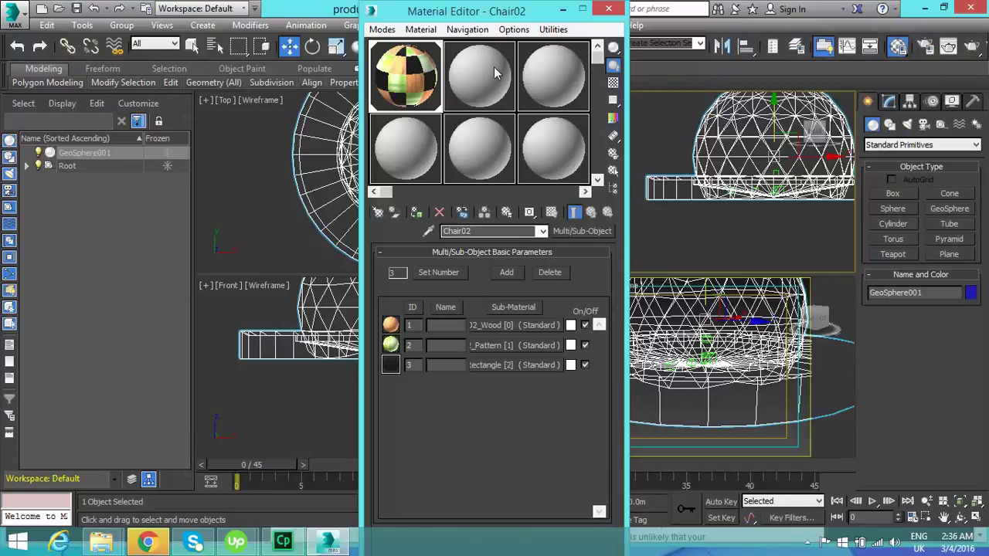
left_click(564, 11)
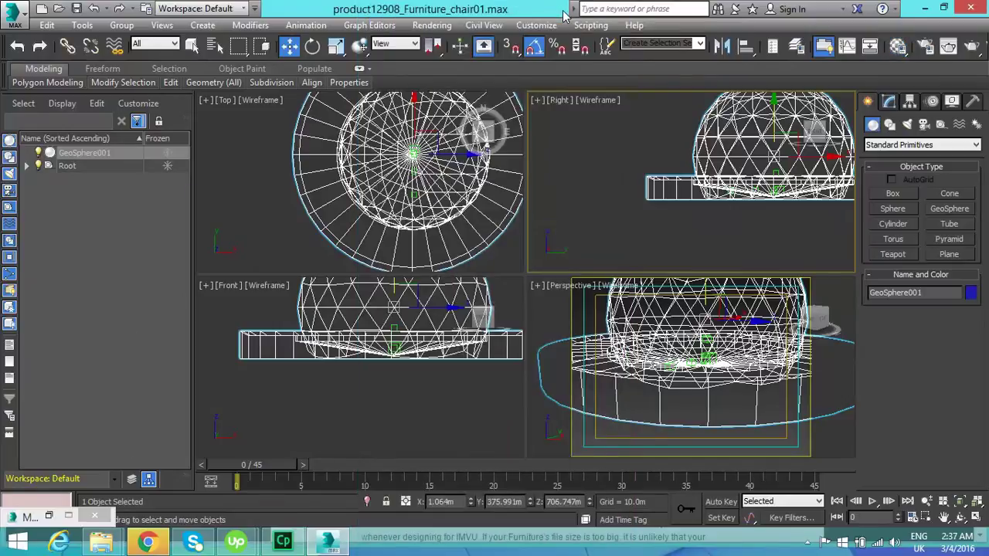
Step: Set the Perspective viewport to Realistic shading and orbit it to view the textured dome from slightly above
left_click(559, 283)
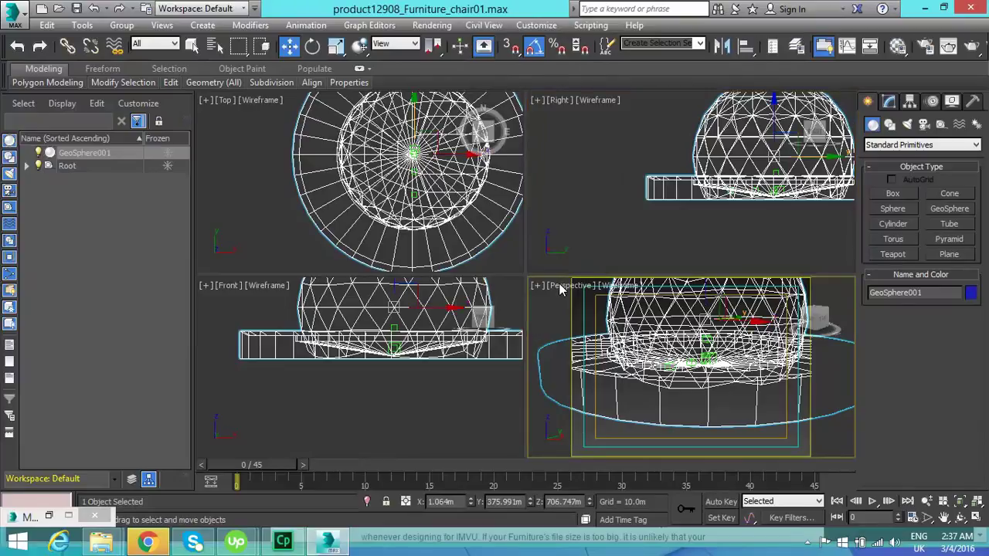
left_click(623, 288)
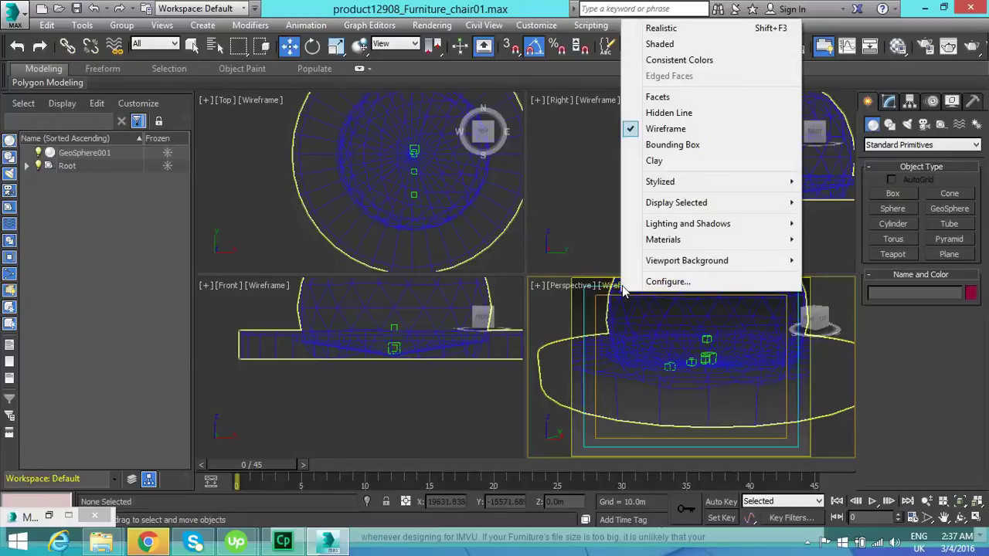
left_click(660, 29)
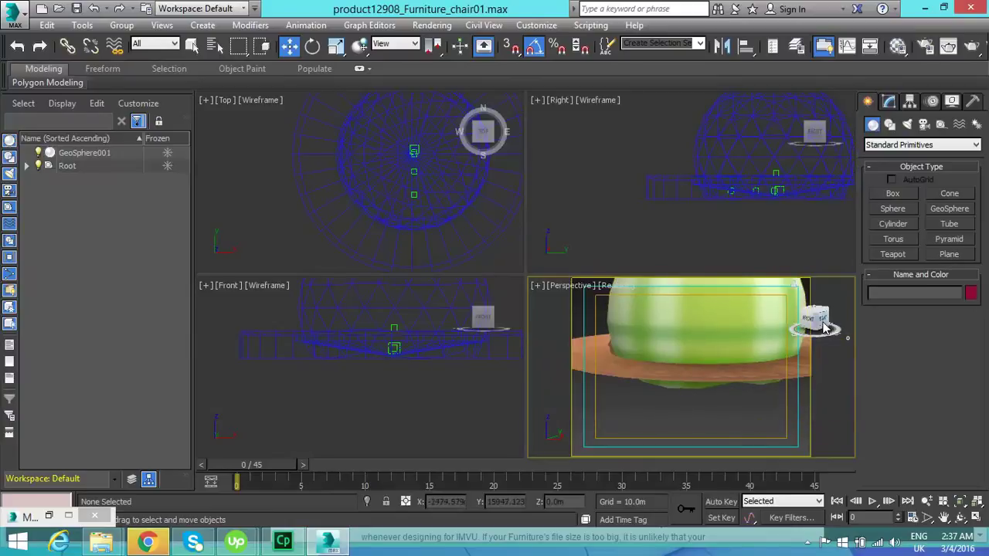
mouse_move(821, 326)
left_mouse_down()
mouse_move(817, 363)
mouse_move(819, 314)
mouse_move(821, 345)
mouse_move(819, 322)
mouse_move(824, 328)
left_mouse_up()
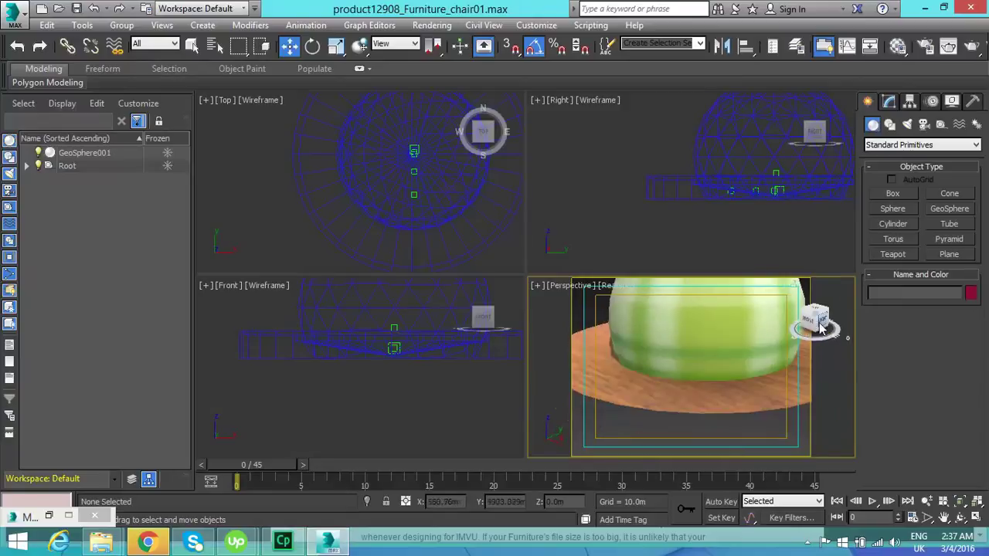
Step: Replace the diffuse bitmap of Chair02's wood sub-material (ID 1) with Untitled-1.png from the imvu project folder and return to the parent material
left_click(897, 45)
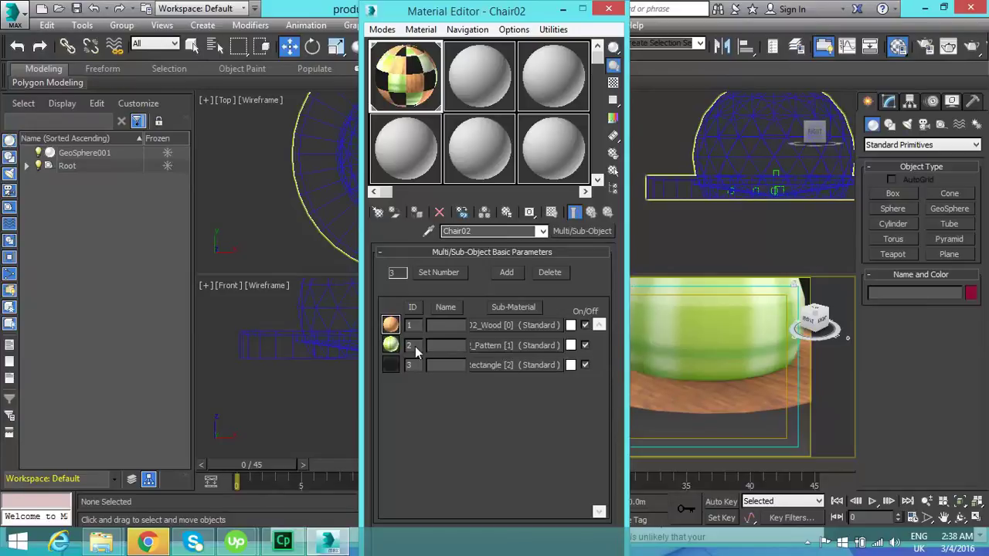
left_click(508, 326)
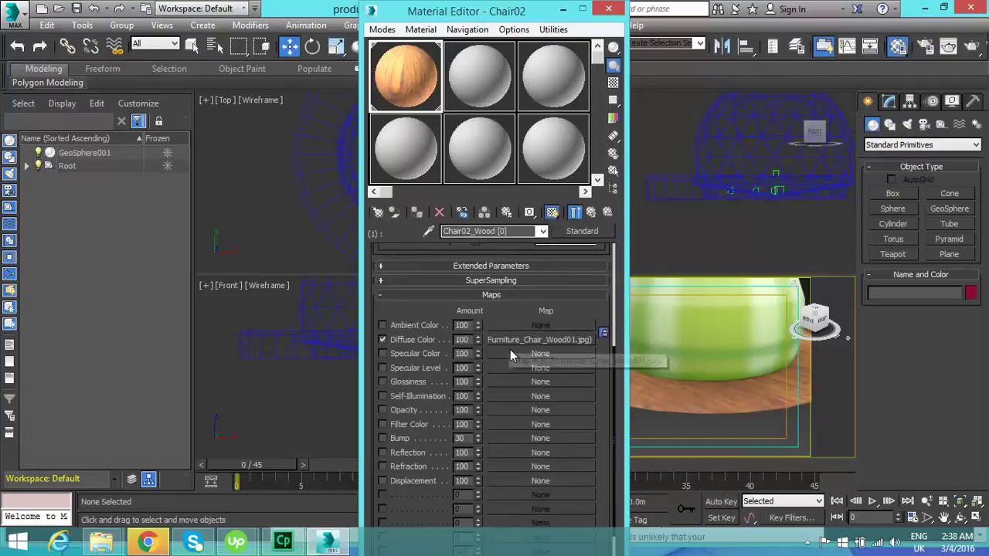
left_click(516, 341)
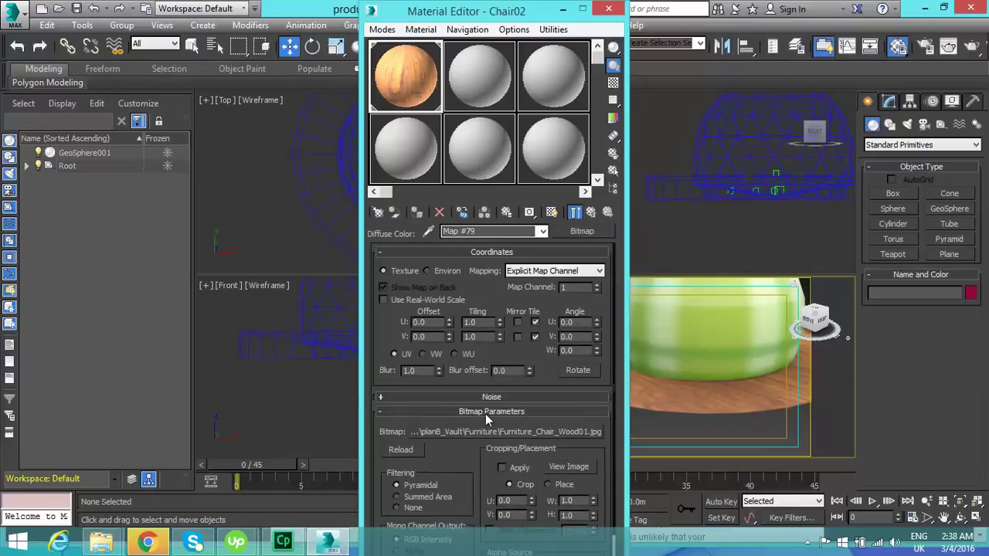
left_click(589, 211)
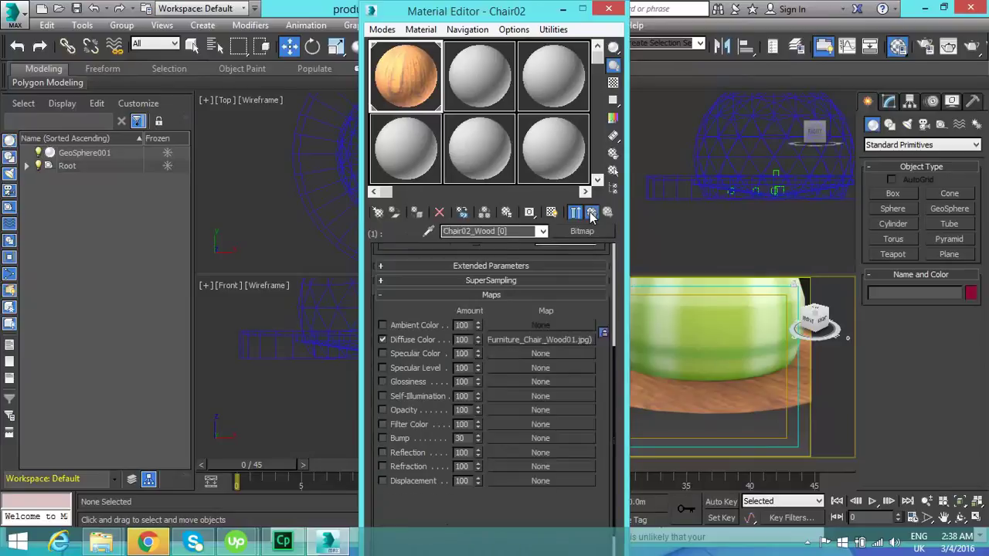
left_click(539, 340)
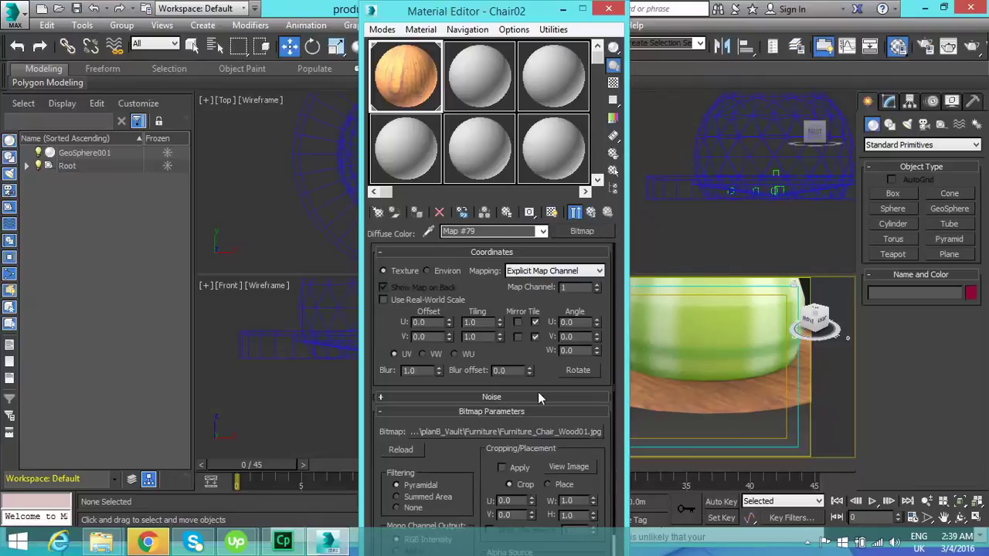
left_click(534, 433)
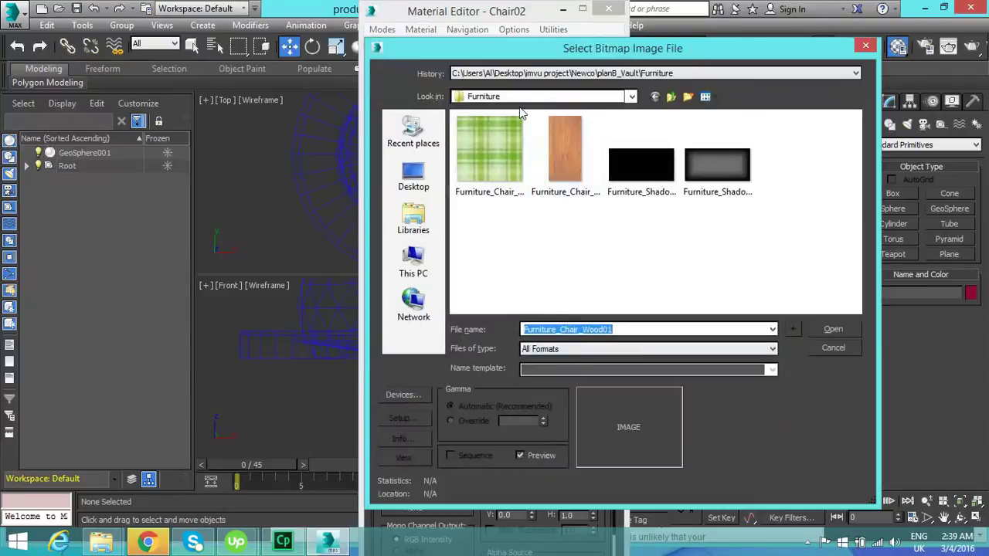
left_click(670, 96)
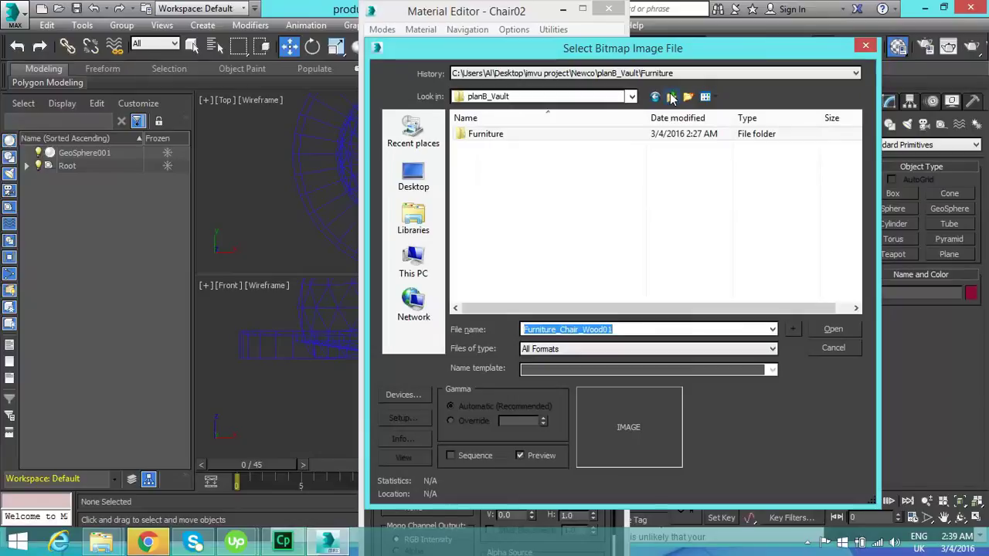
left_click(671, 96)
left_click(671, 96)
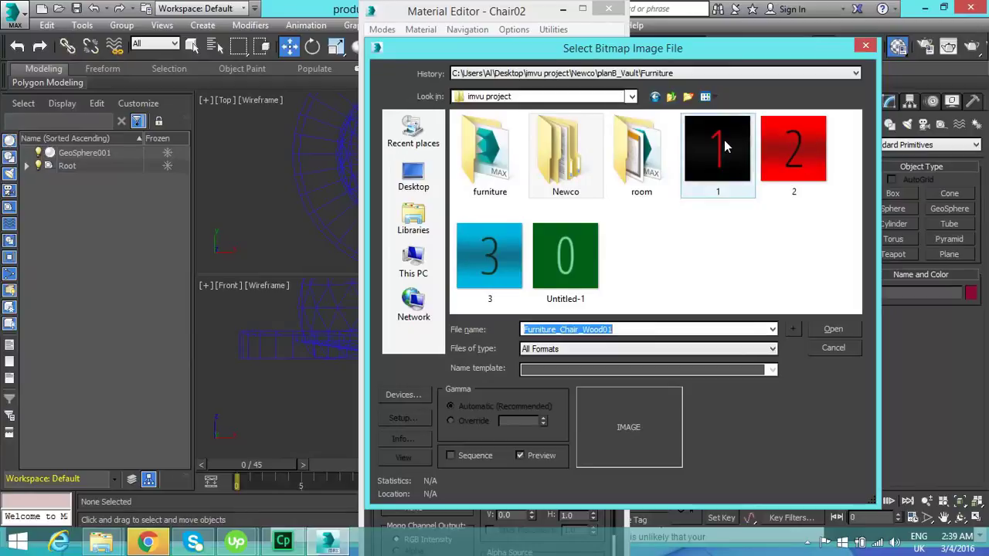
left_click(582, 263)
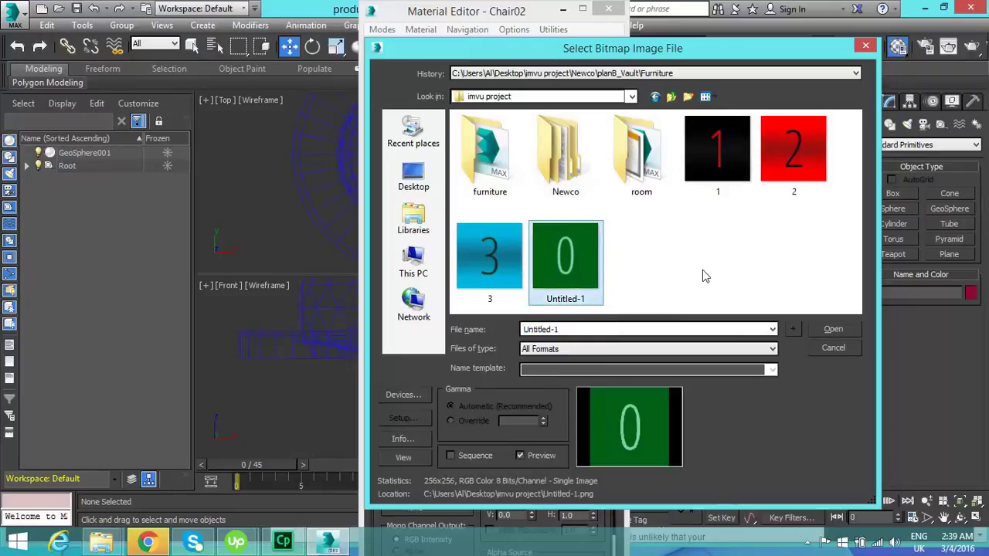
left_click(835, 329)
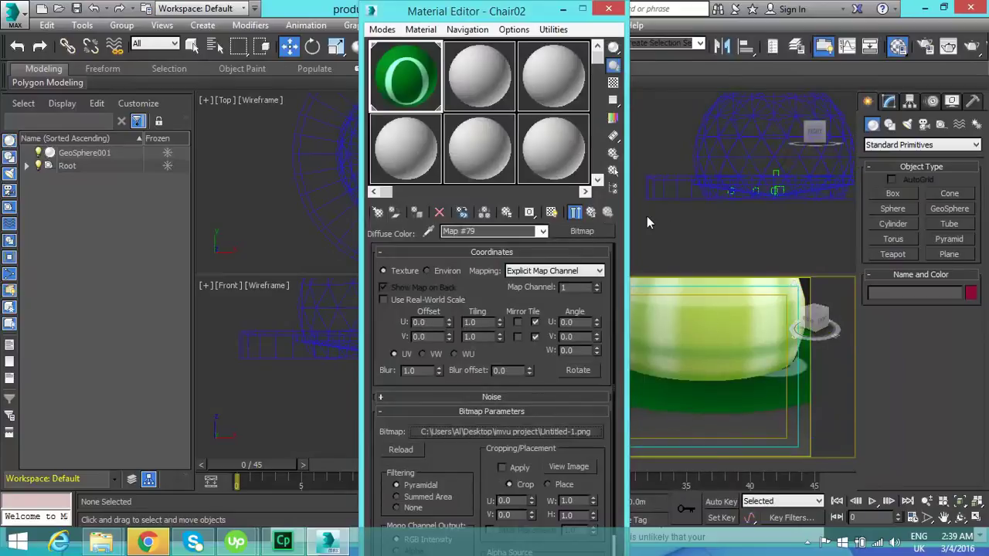
left_click(591, 214)
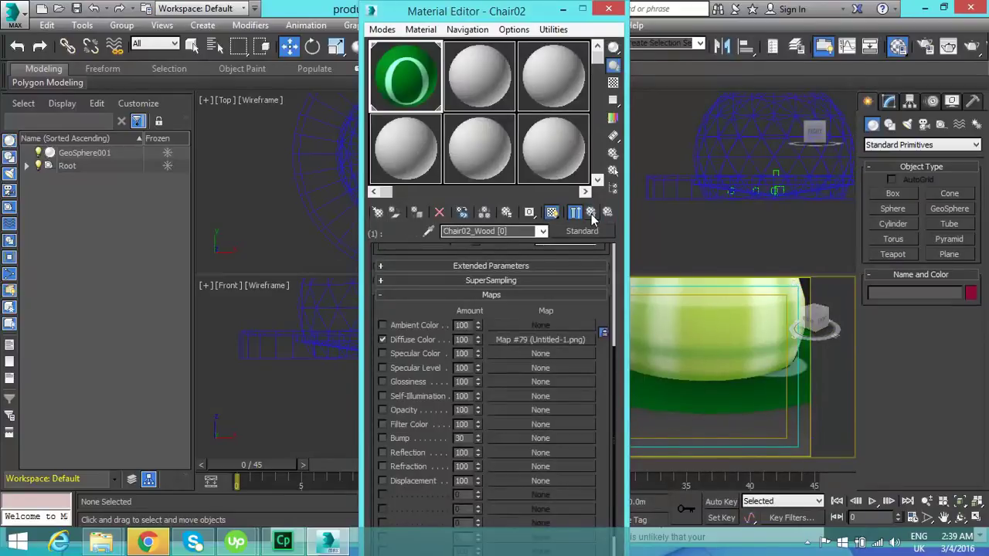
left_click(592, 214)
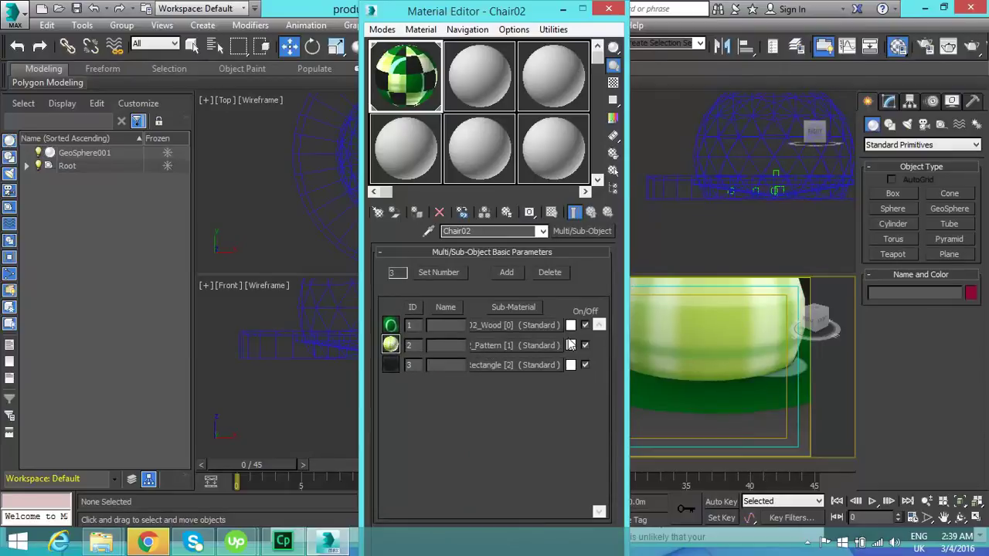
Step: Replace the diffuse bitmap of Chair02's pattern sub-material (ID 2) with 1.png from the imvu project folder and return to the parent material
left_click(547, 345)
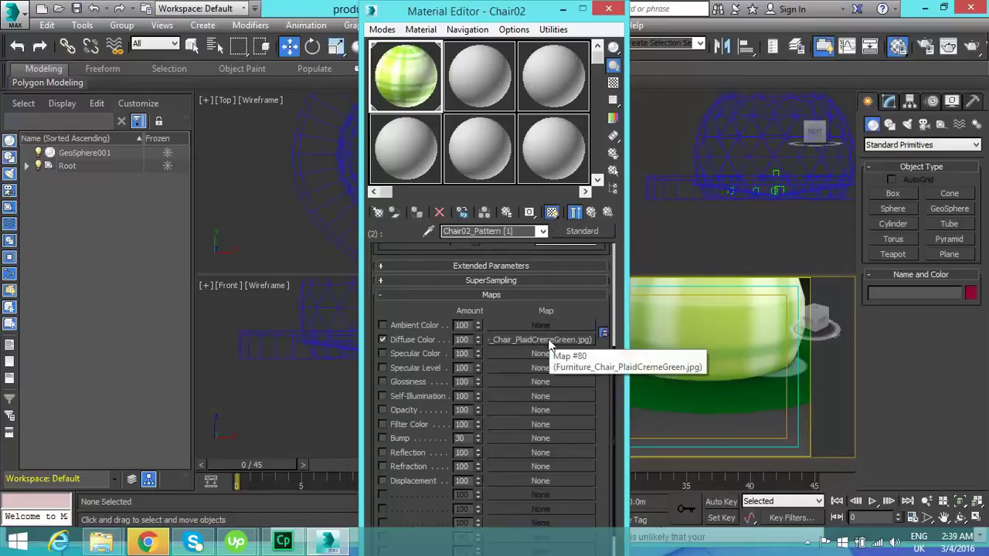
left_click(548, 339)
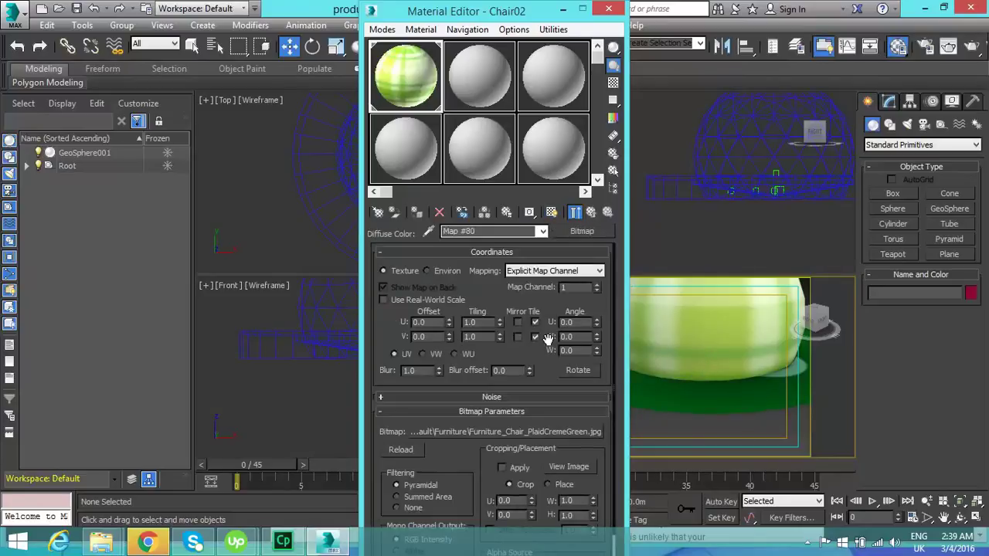
left_click(479, 432)
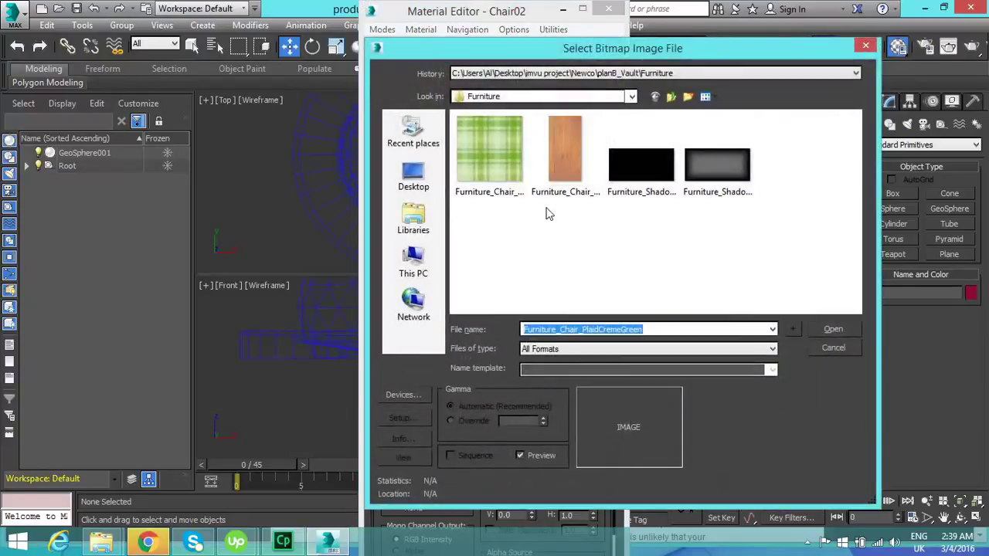
left_click(672, 98)
left_click(672, 98)
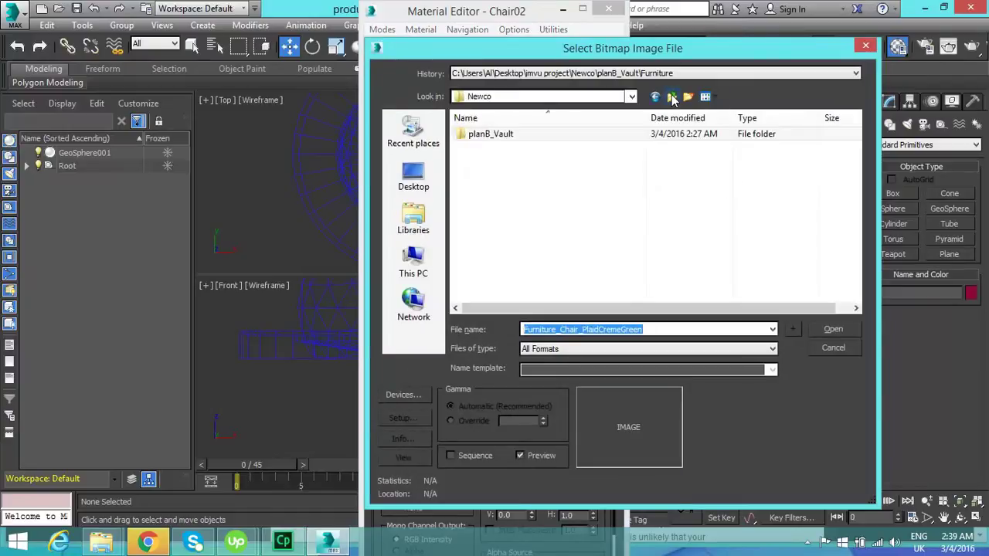
left_click(673, 98)
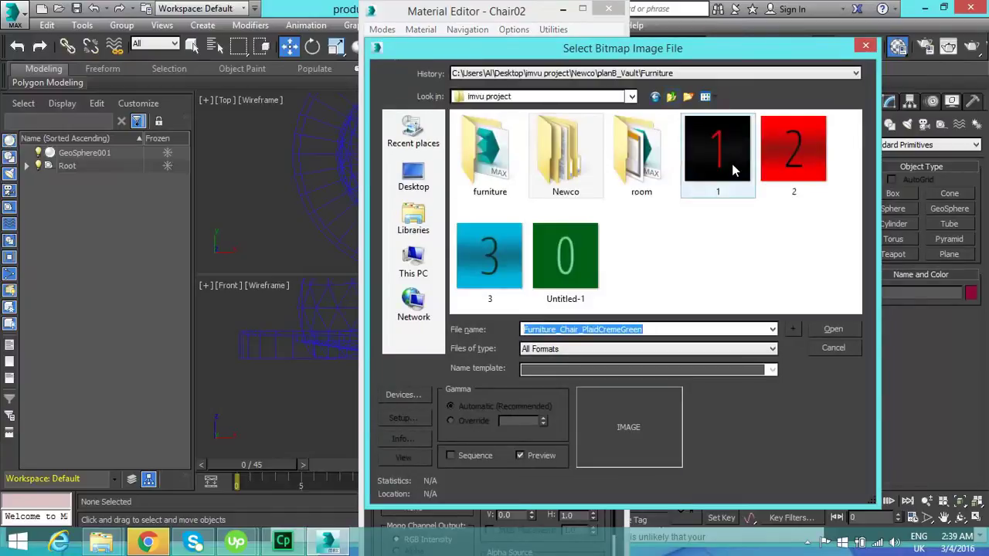
double_click(734, 170)
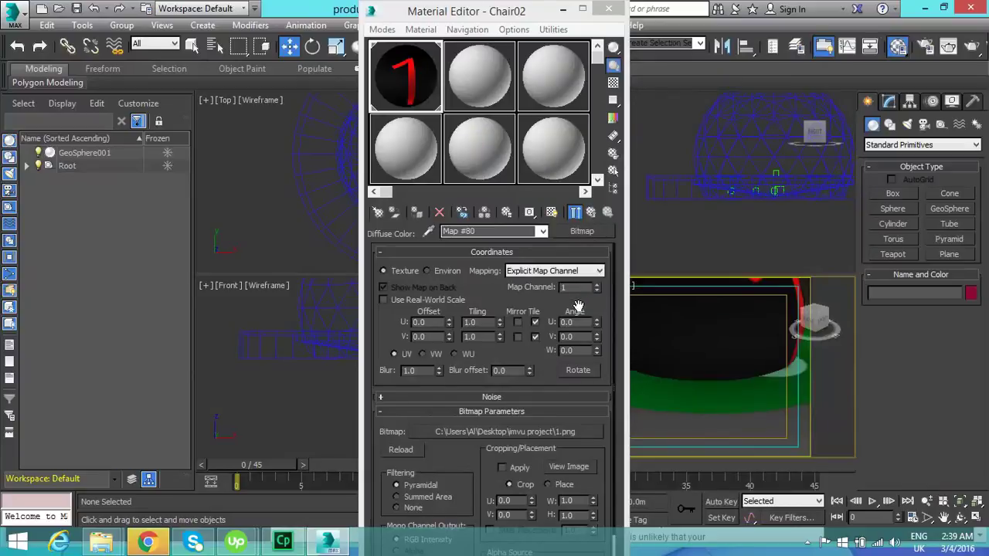
left_click(592, 212)
left_click(592, 211)
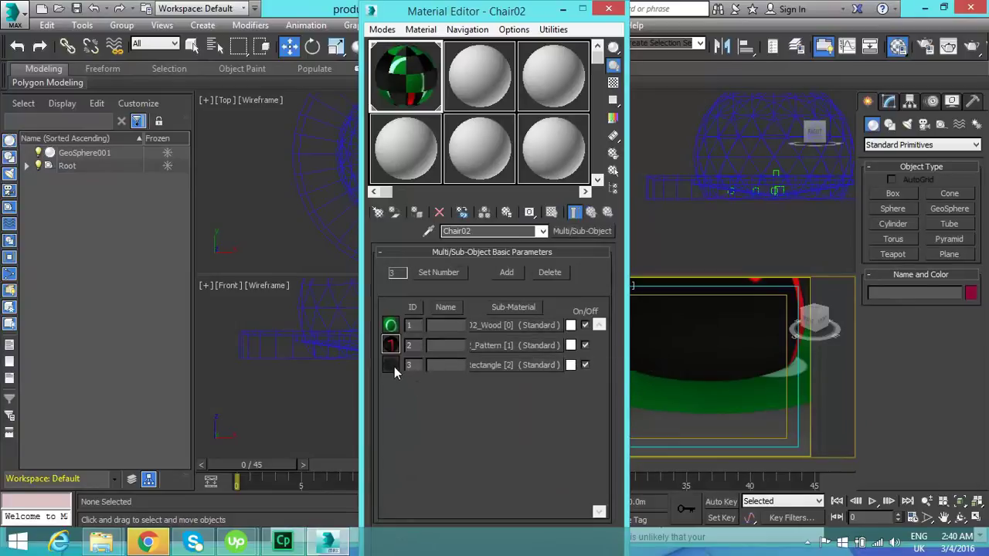
Step: Disable the opacity map of Chair02's ShadowRectangle sub-material (ID 3)
left_click(501, 365)
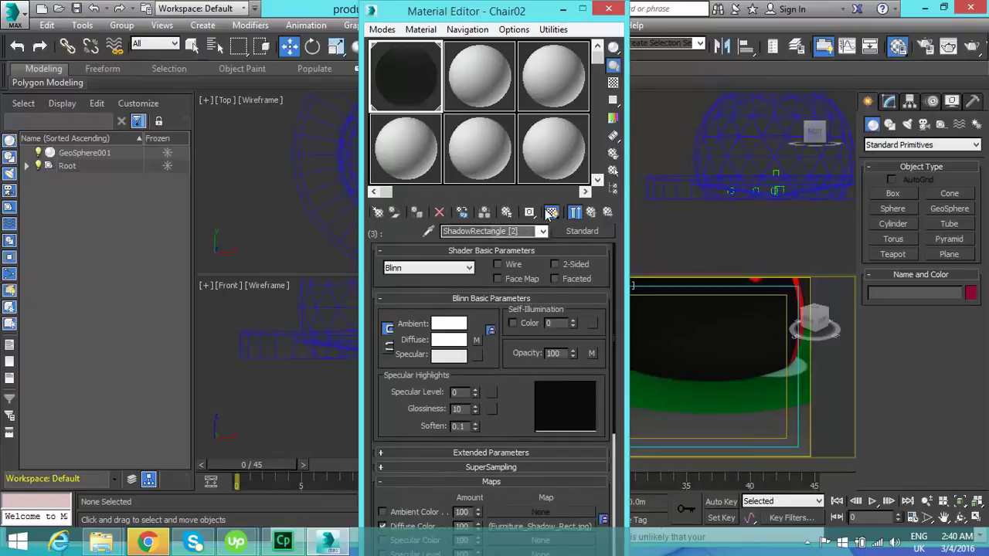
left_click(591, 213)
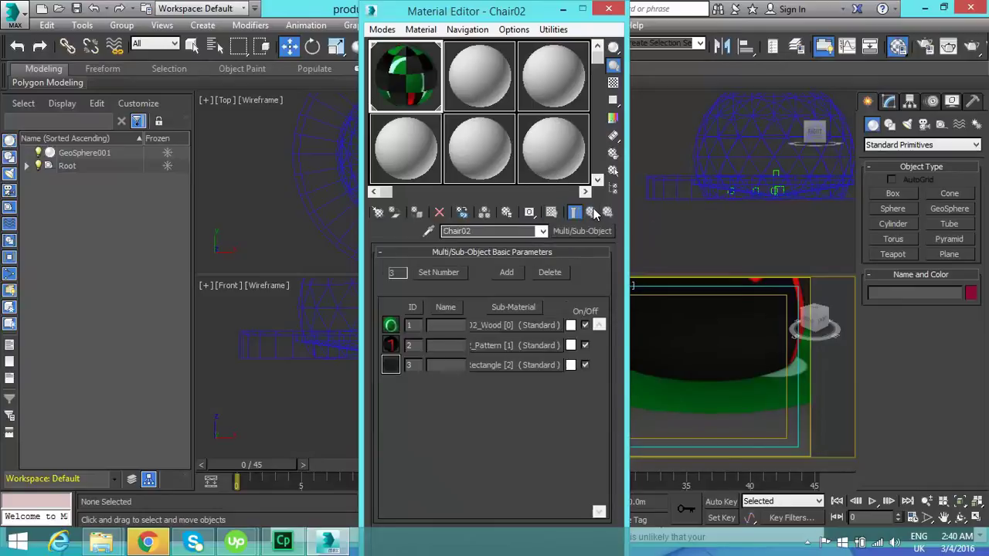
left_click(541, 363)
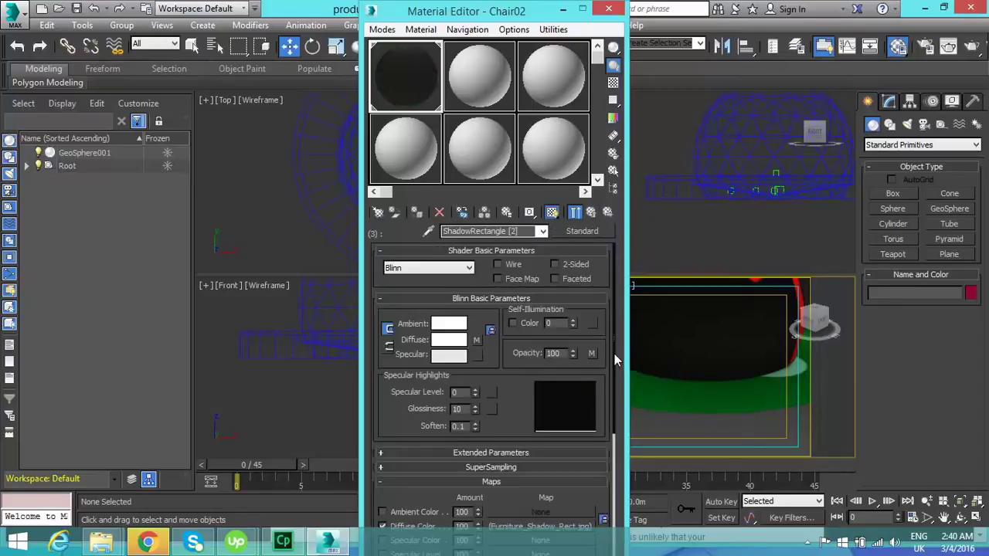
left_click_drag(613, 351, 610, 432)
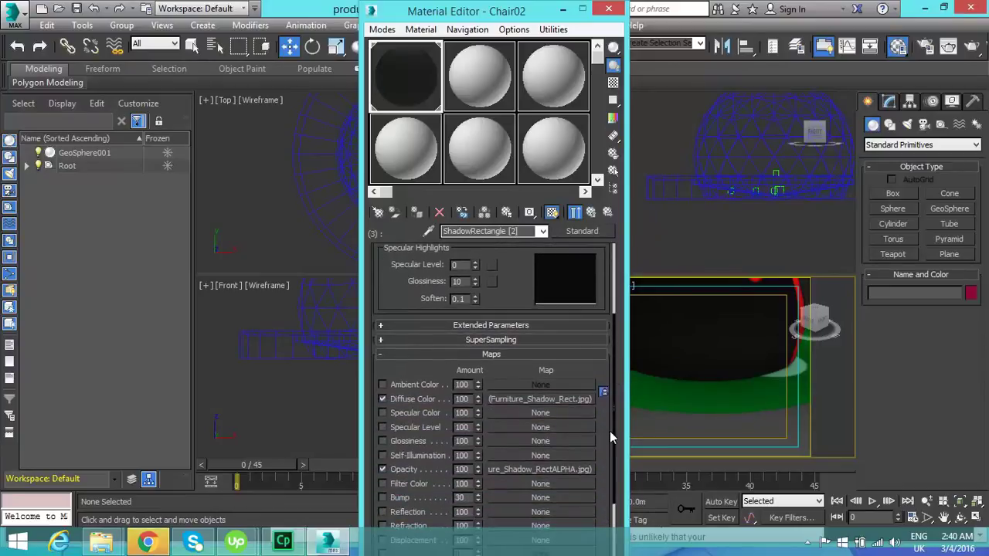
left_click(500, 400)
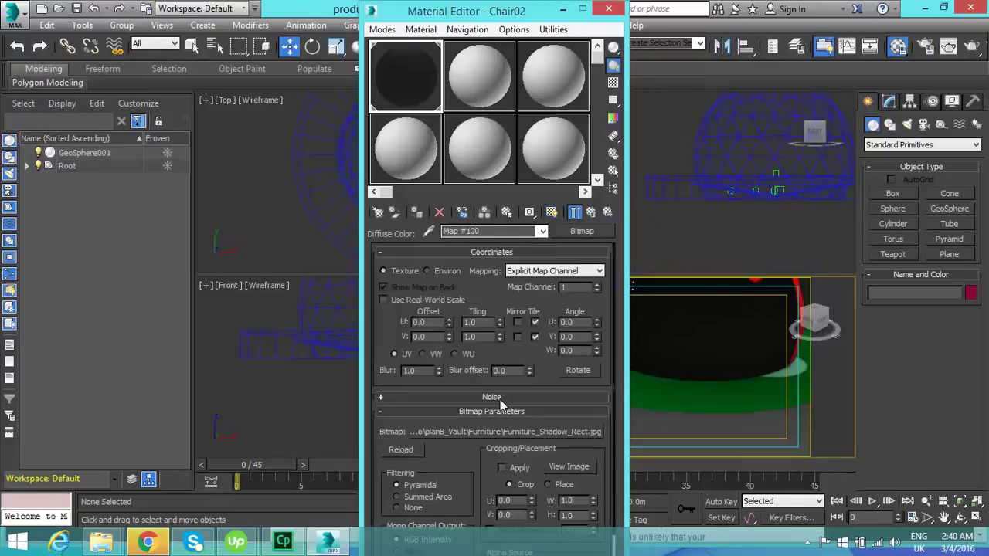
left_click(590, 214)
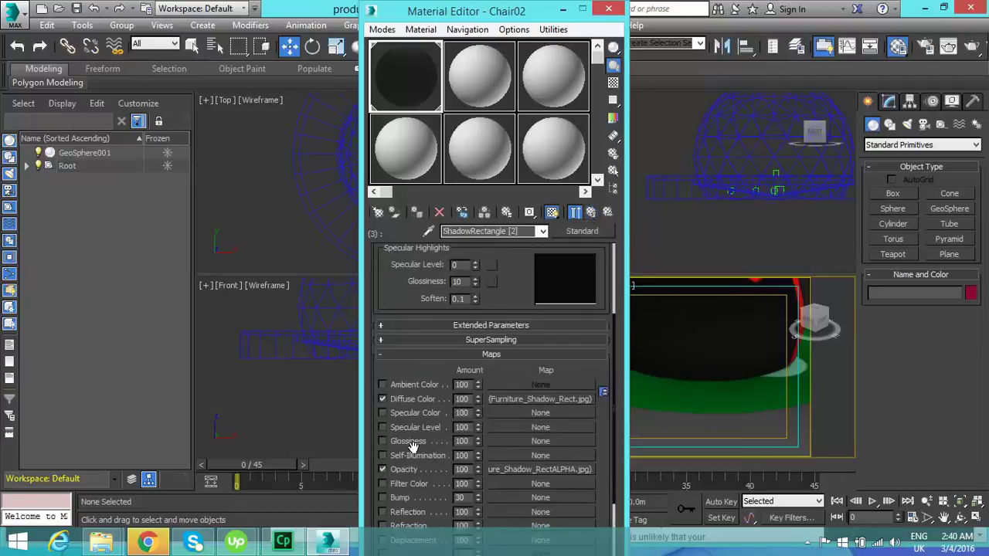
left_click(382, 470)
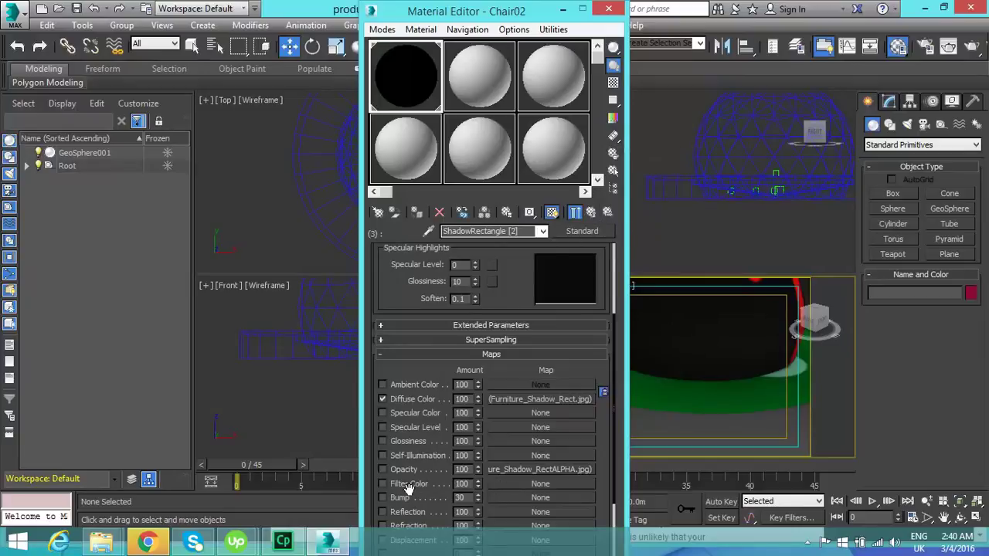
Step: Replace the diffuse bitmap of the ShadowRectangle sub-material with 2.png from the imvu project folder
left_click(537, 400)
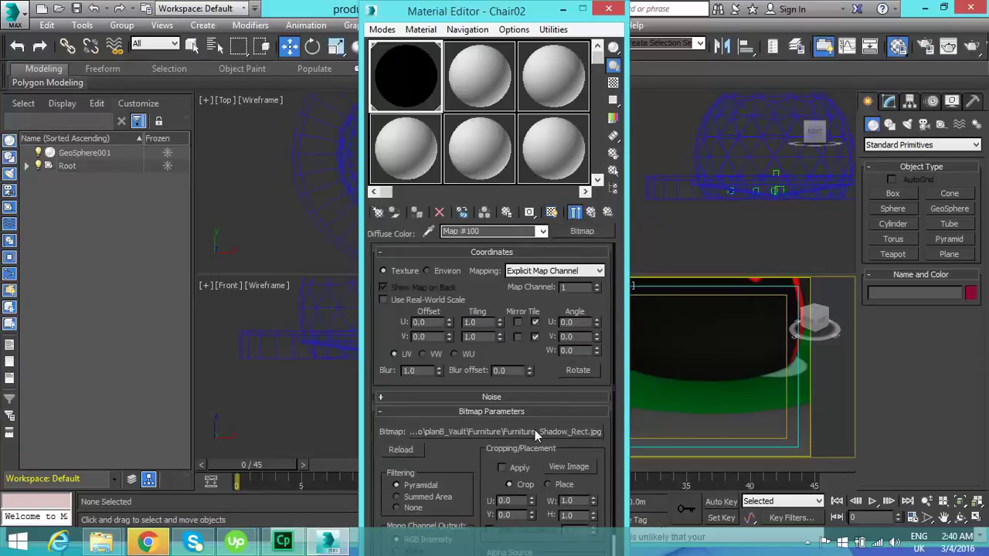
left_click(533, 434)
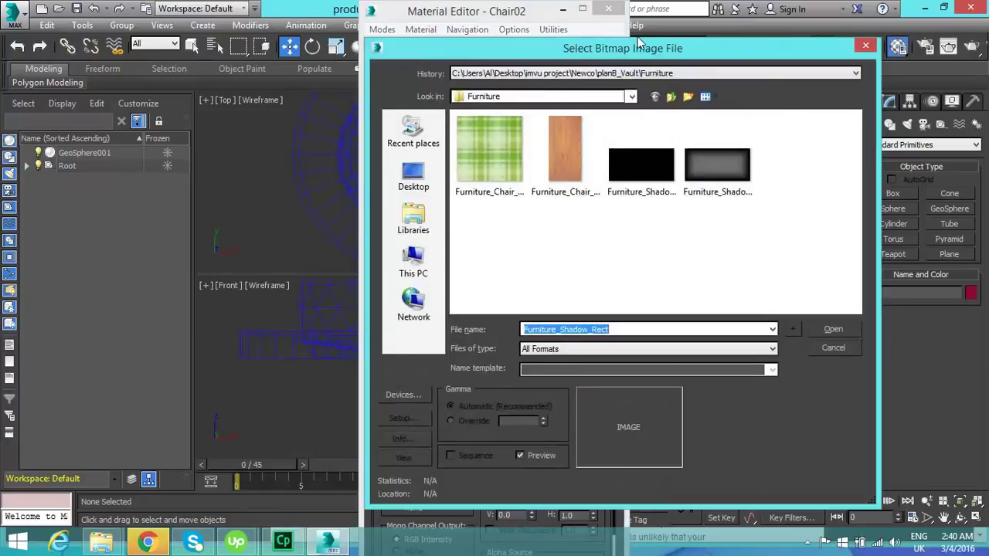
left_click(669, 98)
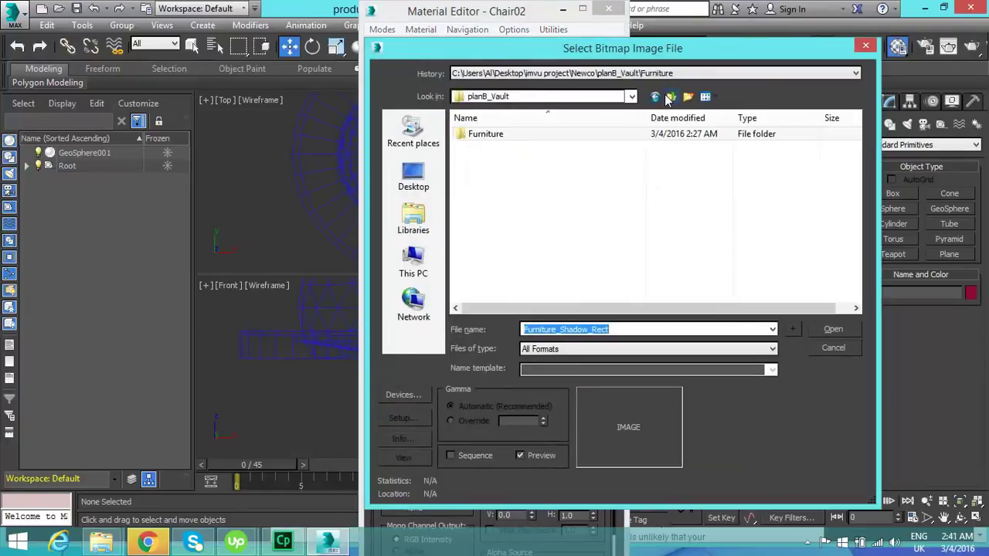
left_click(669, 98)
left_click(669, 98)
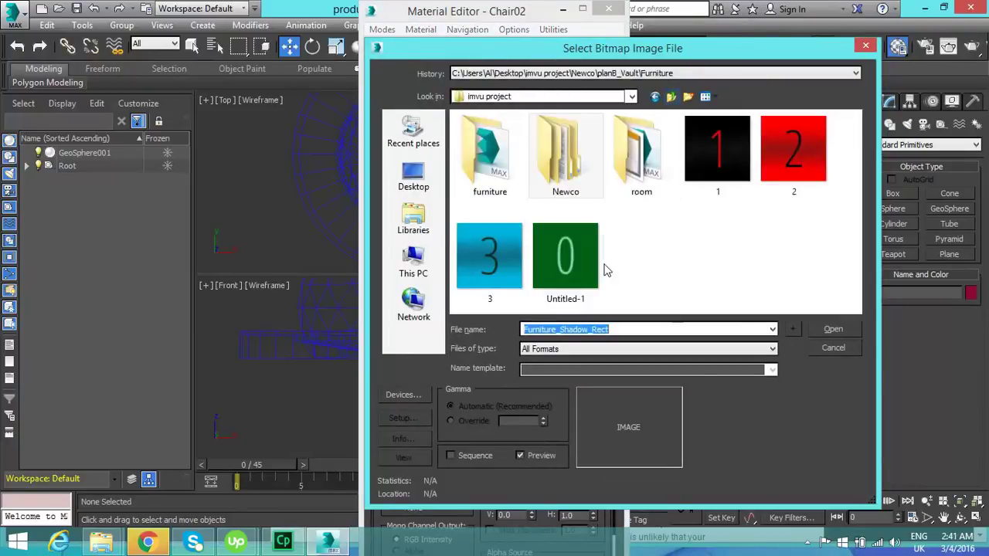
double_click(788, 157)
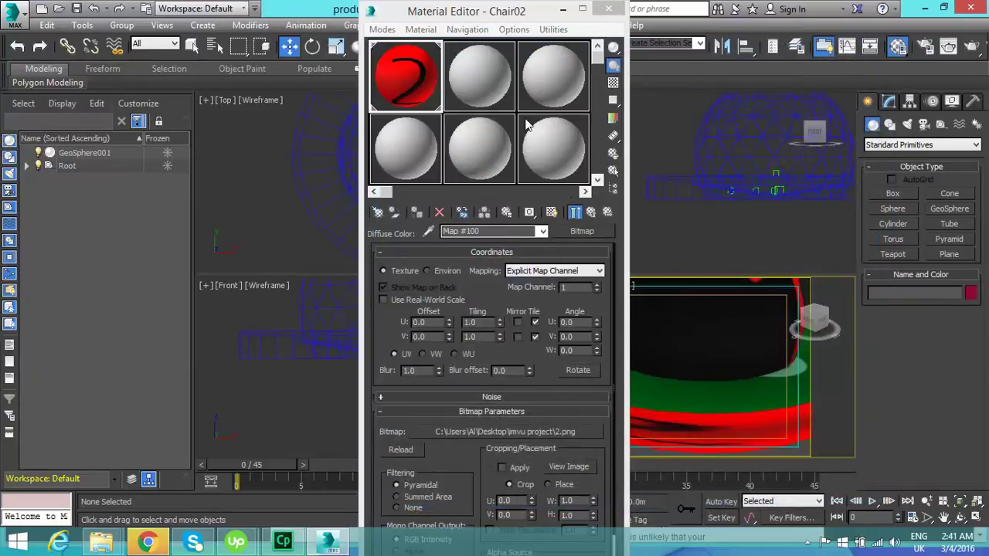
Step: Orbit the Perspective viewport to inspect the textured rim around the dome, and close the Material Editor
left_click_drag(487, 16, 325, 20)
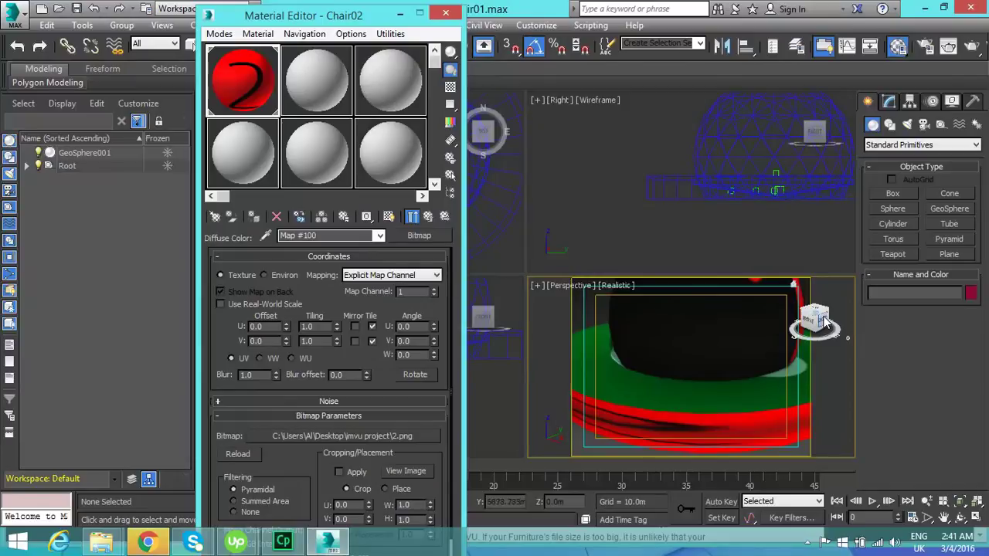
left_click_drag(826, 323, 808, 338)
left_click(729, 160)
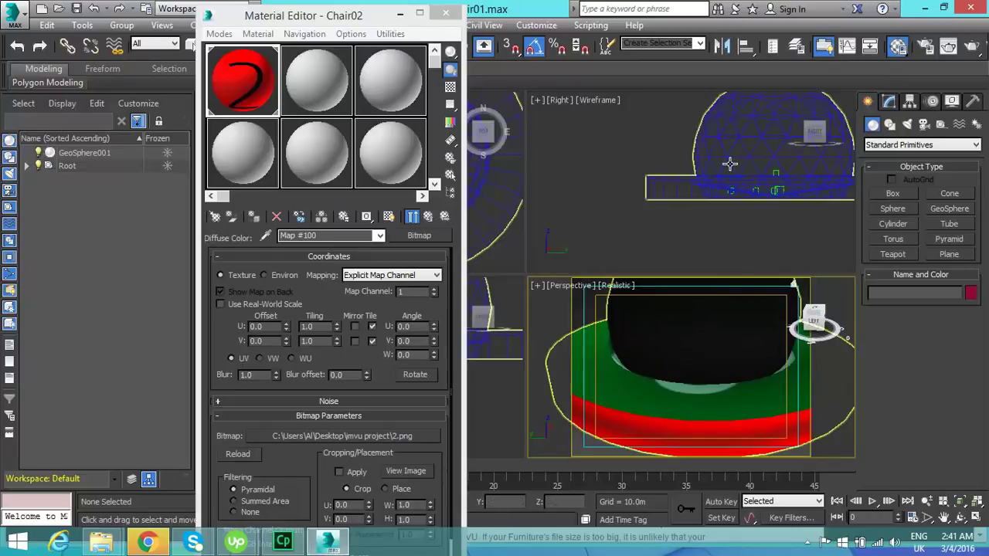
left_click(727, 224)
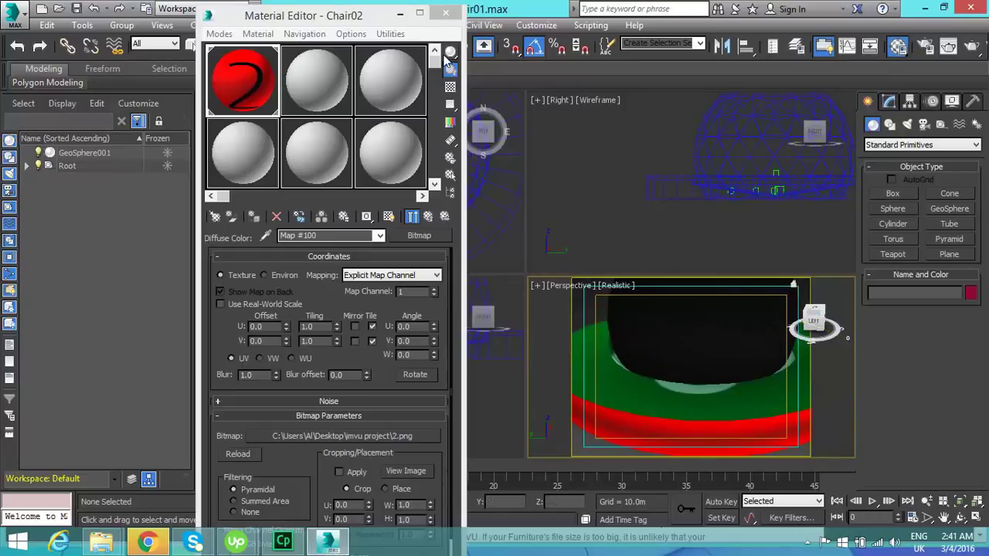
left_click(446, 17)
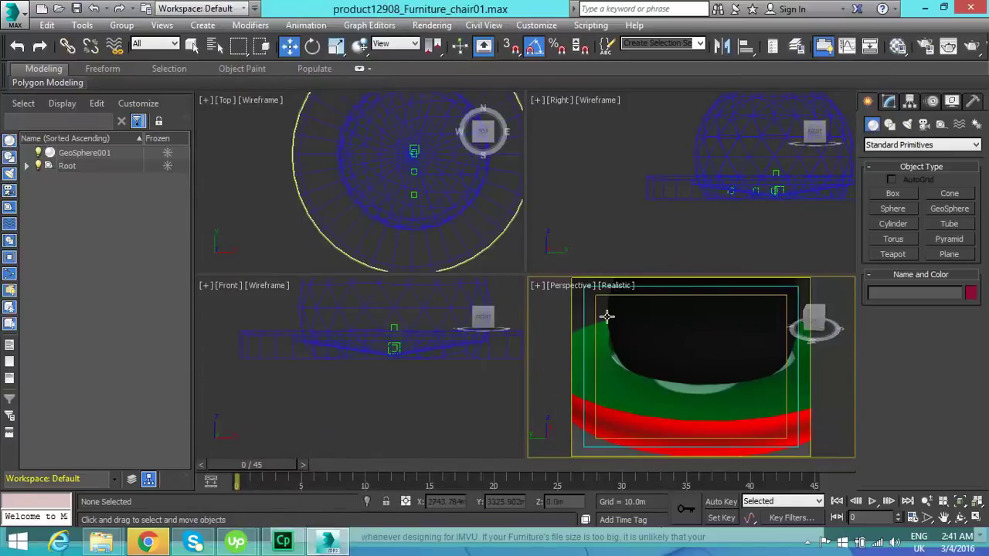
Step: Convert the GeoSphere001 furniture mesh to an Editable Poly
left_click(638, 317)
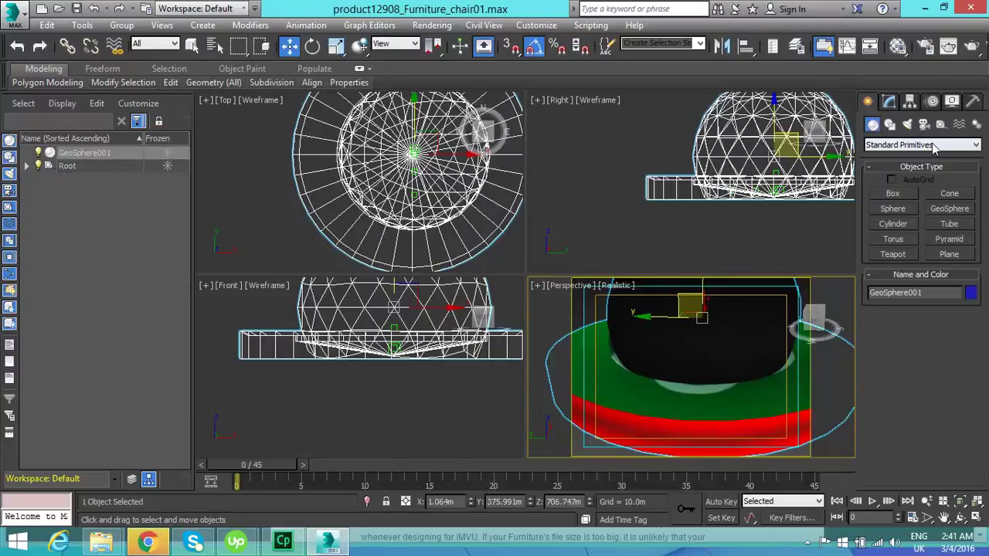
right_click(664, 379)
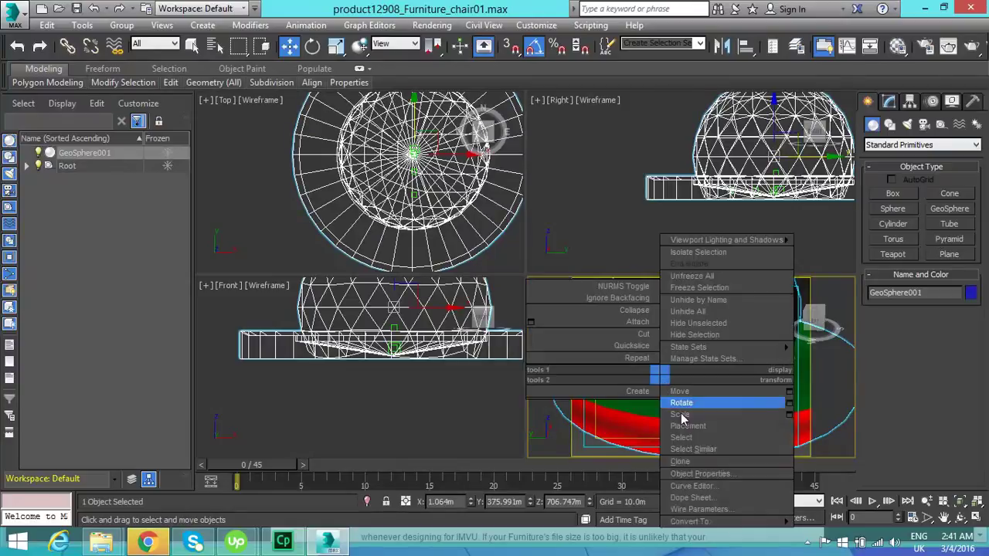
mouse_move(788, 523)
left_click(832, 511)
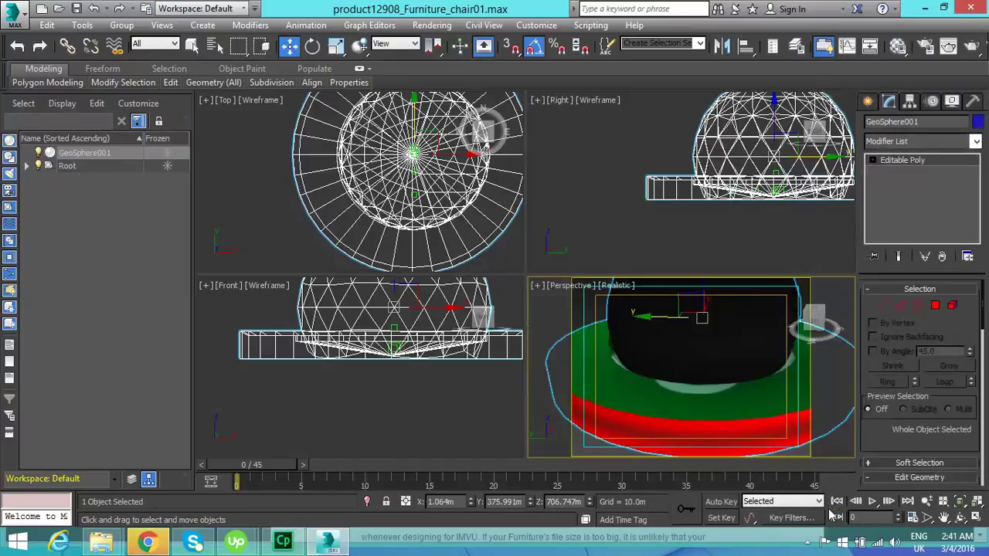
Step: Add a Skin modifier to GeoSphere001 above its Editable Poly
left_click(976, 142)
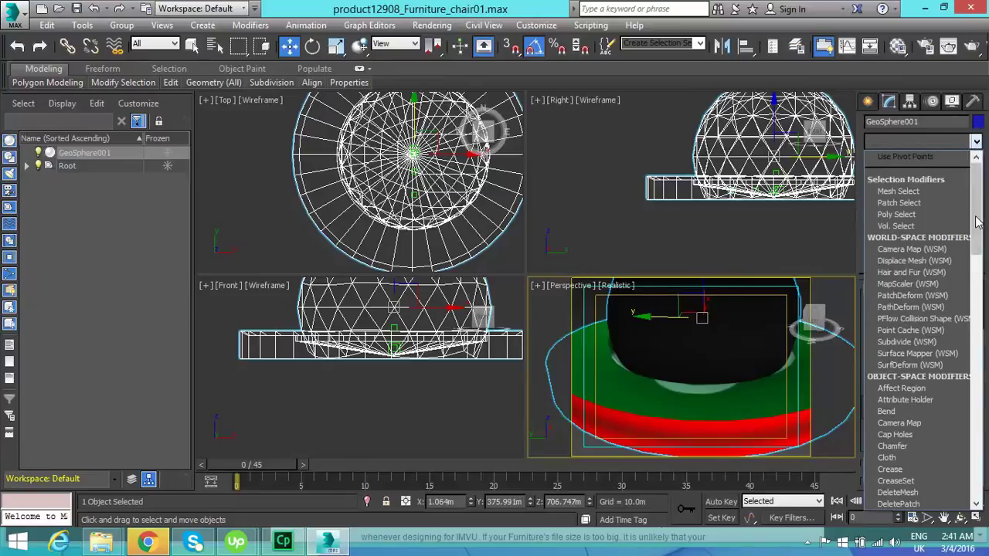
left_click_drag(979, 221, 973, 392)
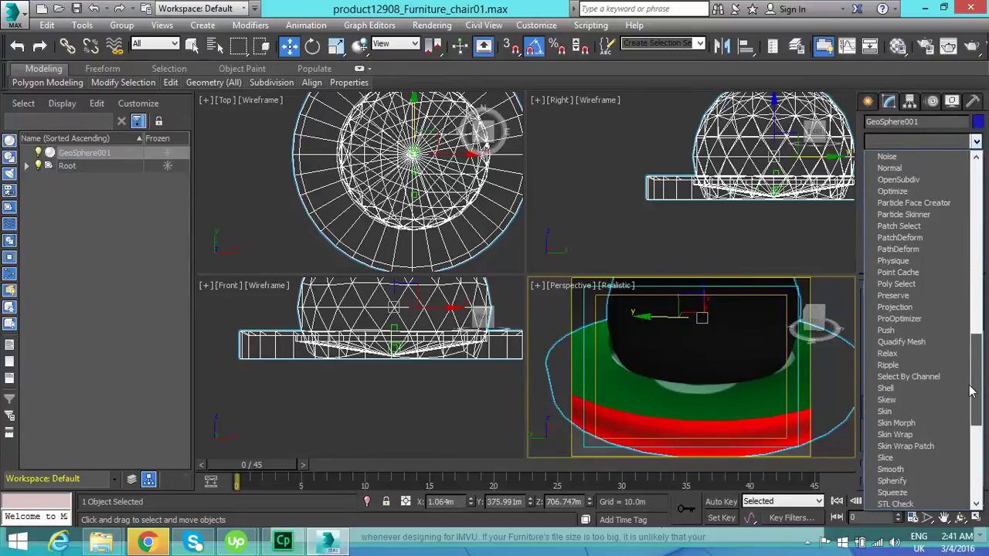
left_click(934, 415)
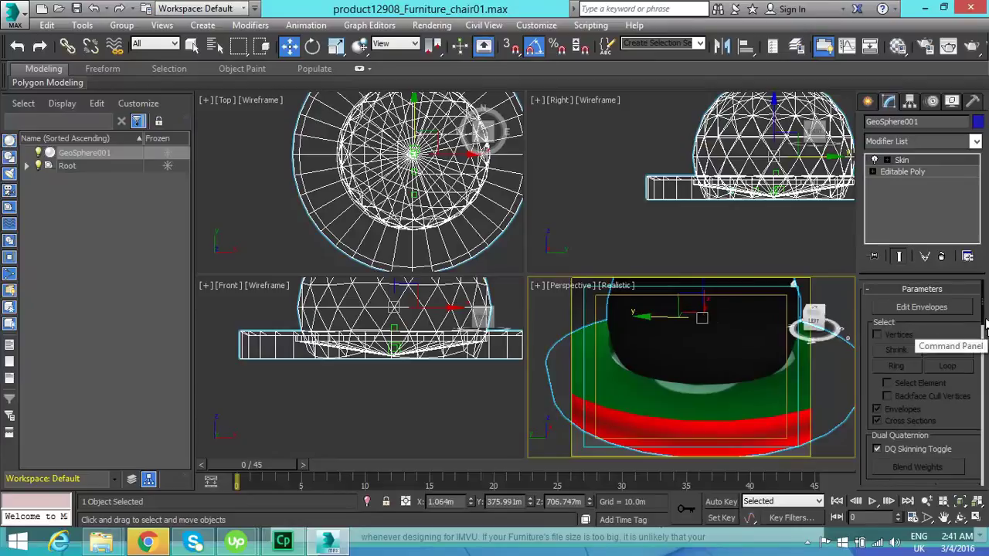
Step: Add the Root node as a bone in the Skin modifier
left_click_drag(982, 318, 982, 363)
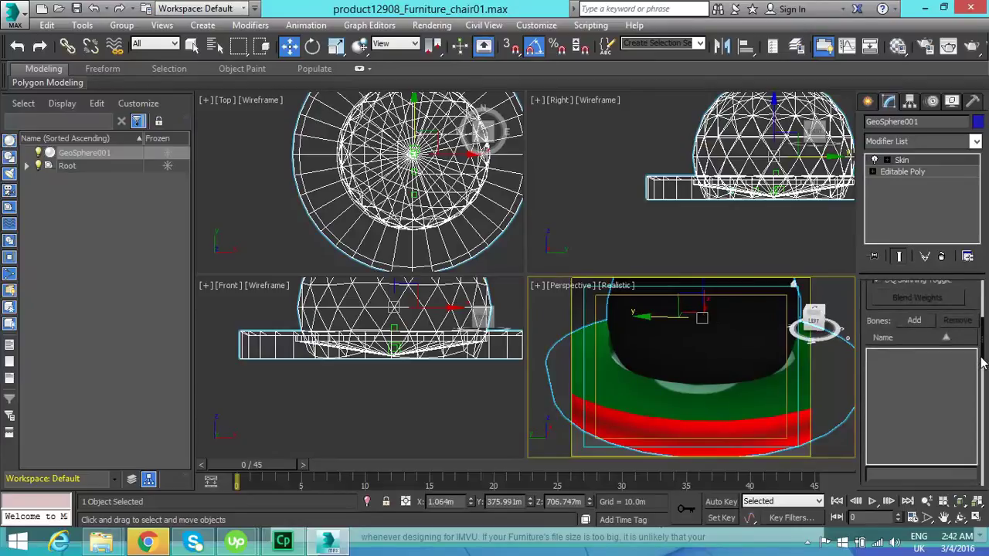
left_click(914, 321)
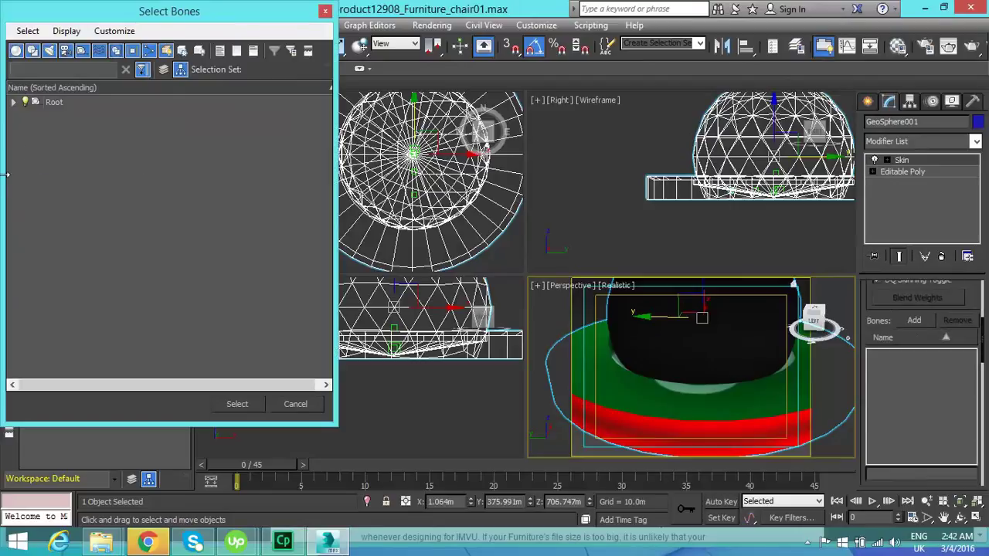
left_click(55, 103)
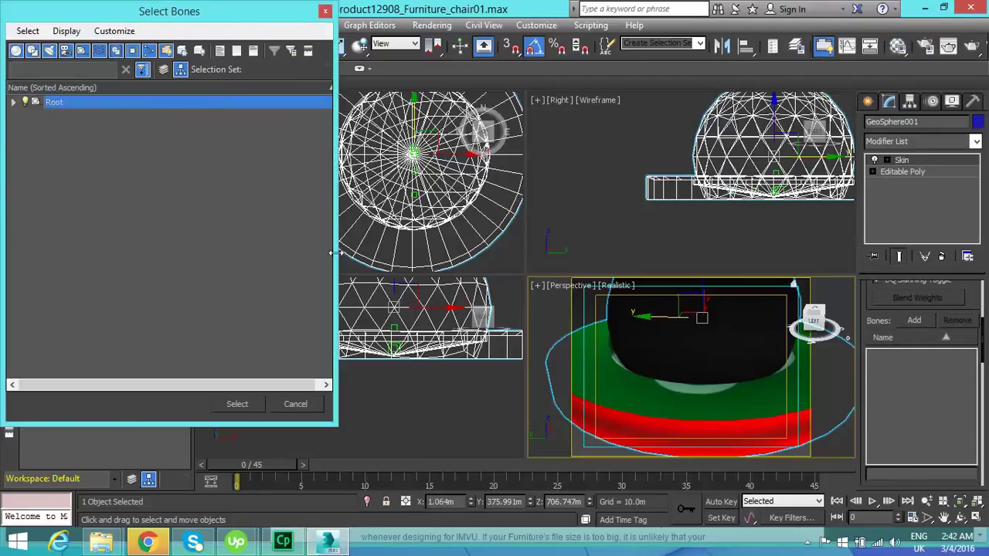
left_click(250, 403)
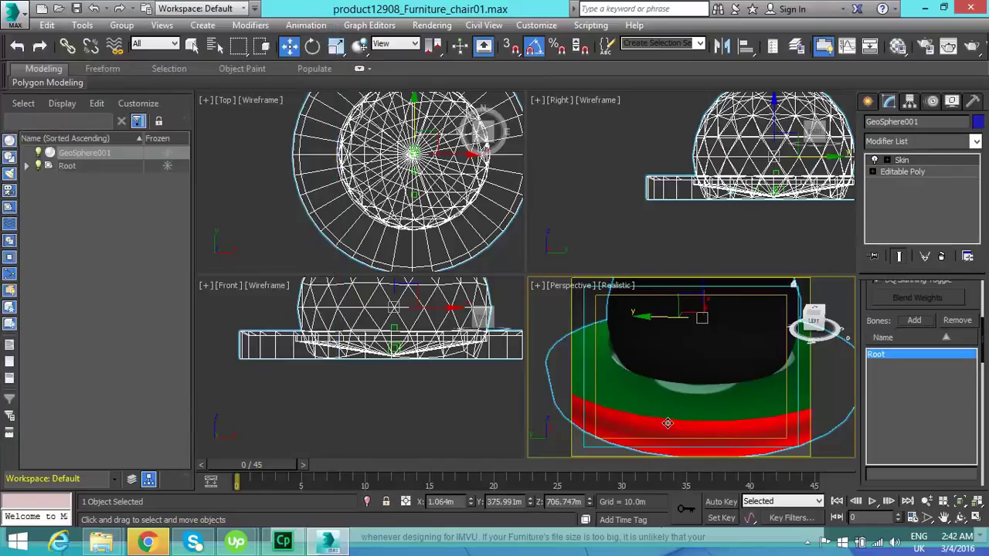
Step: Enter envelope editing for the skin, disable Envelopes and Cross Sections selection, and enable Vertices selection
left_click_drag(985, 349, 983, 308)
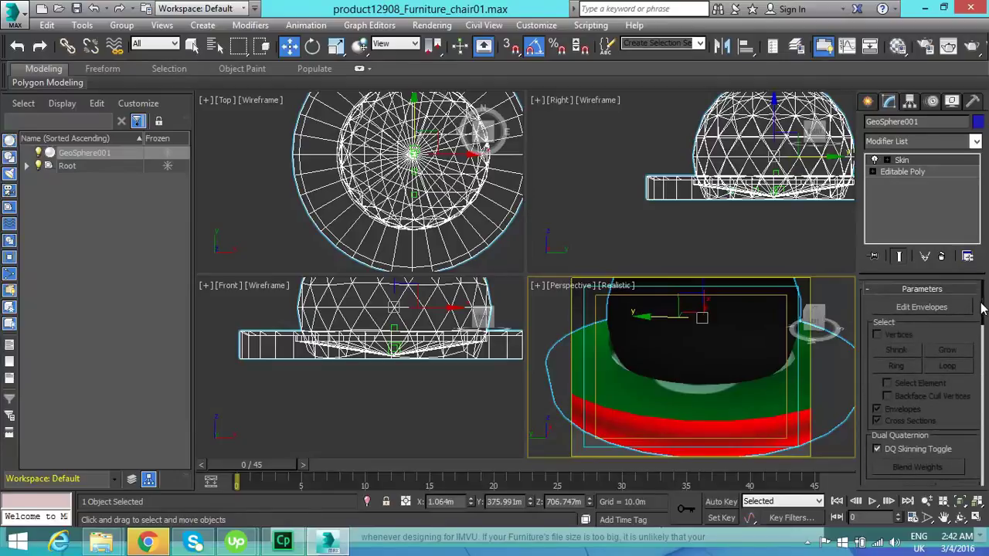
left_click(931, 309)
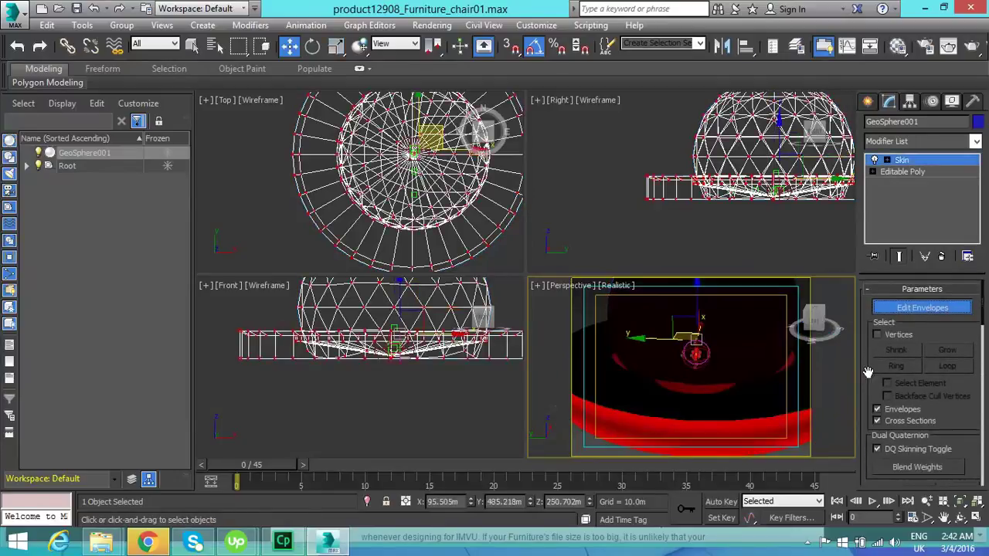
left_click(878, 407)
left_click(877, 417)
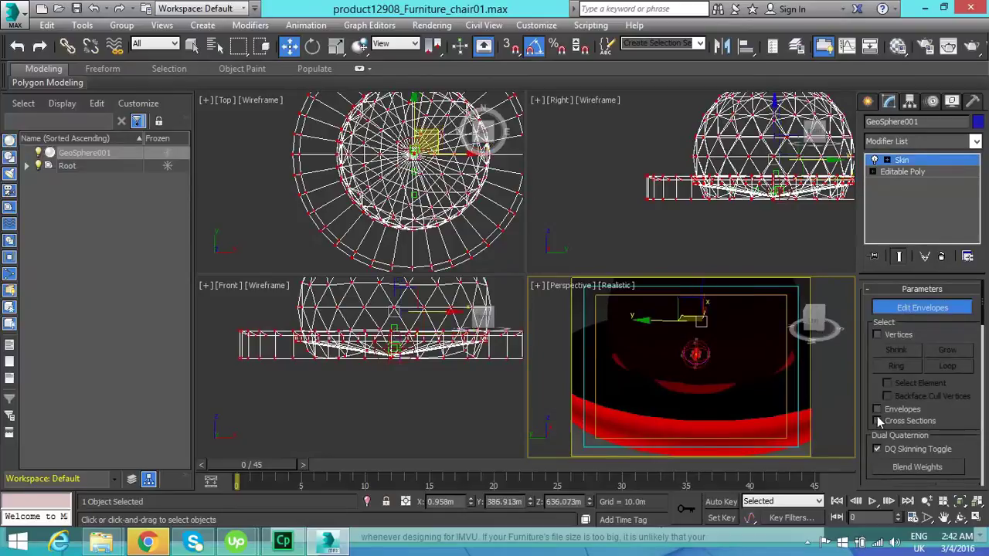
left_click(878, 336)
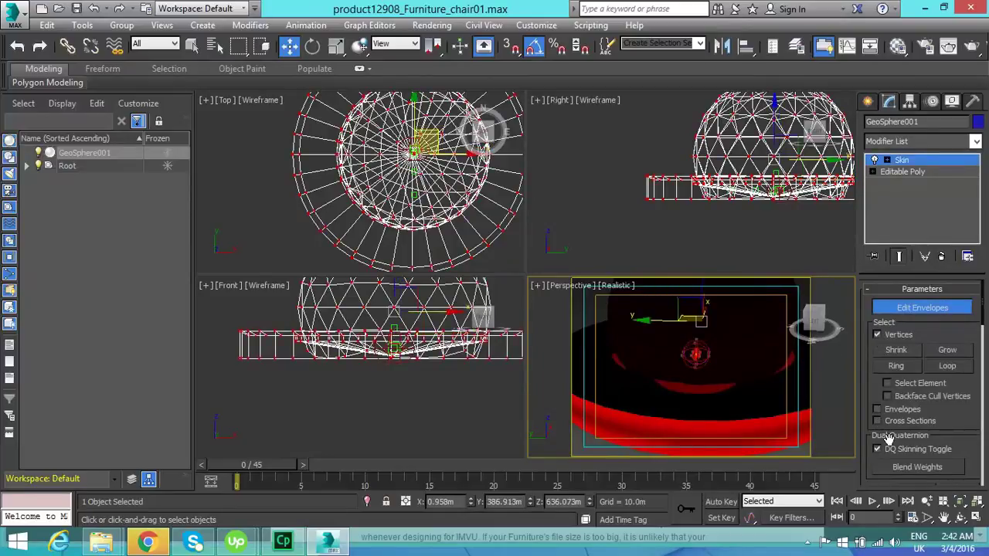
Step: Select all of the skinned mesh's vertices in the Right view
left_click(927, 502)
left_click_drag(769, 248, 756, 296)
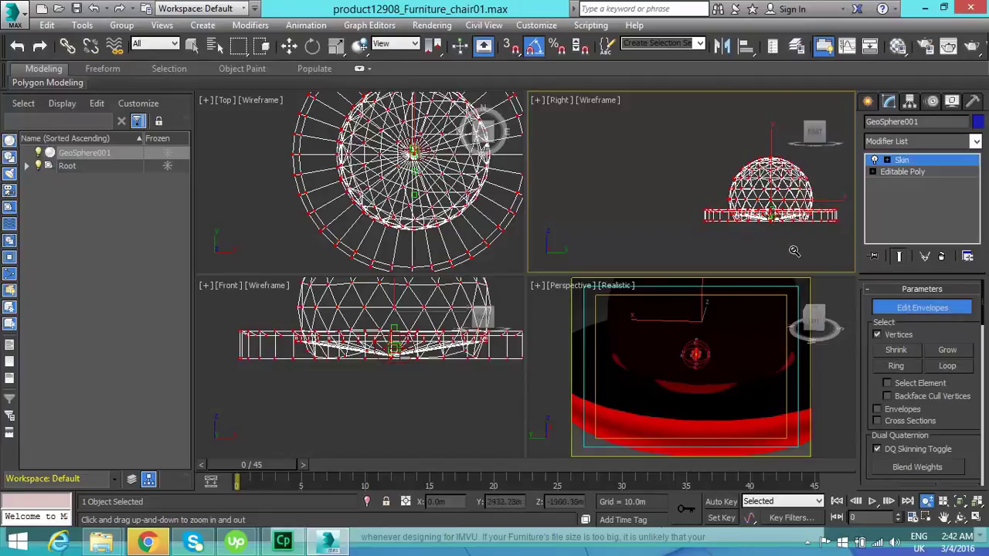
right_click(726, 228)
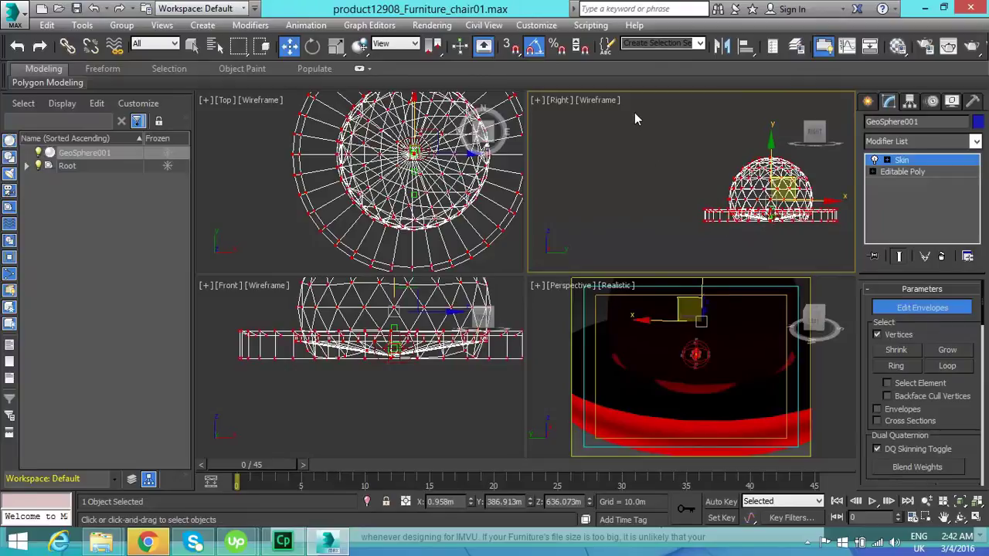
left_click_drag(635, 113, 856, 251)
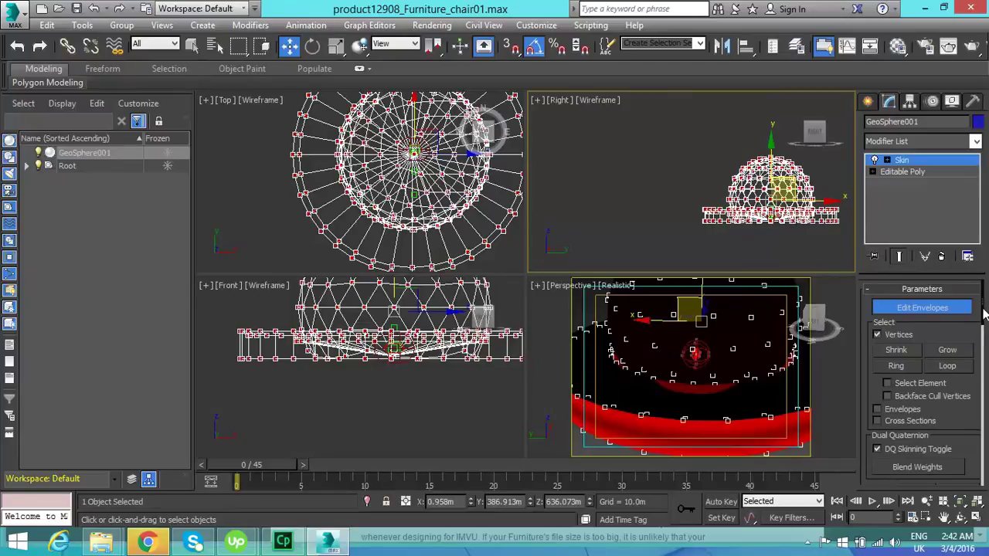
Step: Make the selected vertices Rigid with Normalize off and an absolute effect of 1.0, and leave envelope editing
left_click_drag(985, 313, 984, 423)
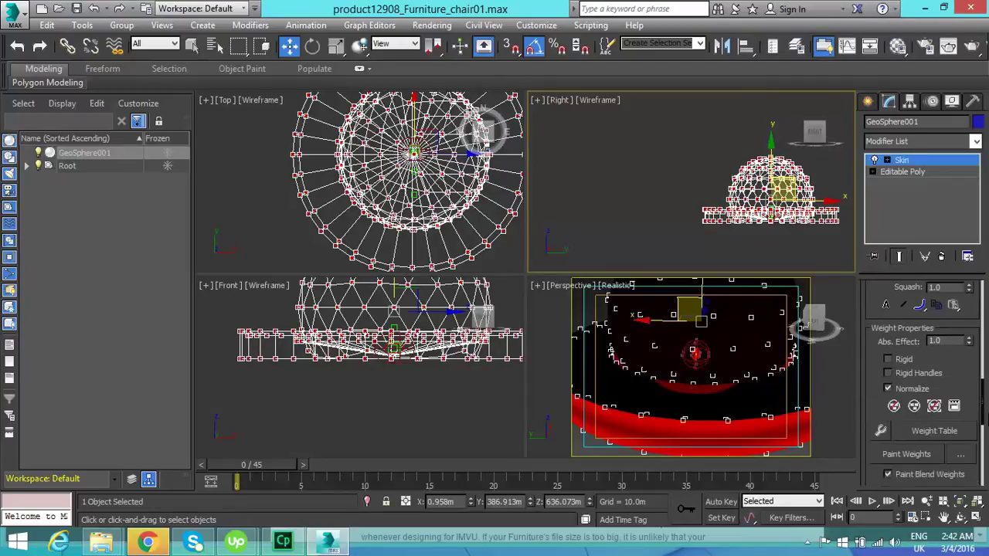
left_click(888, 390)
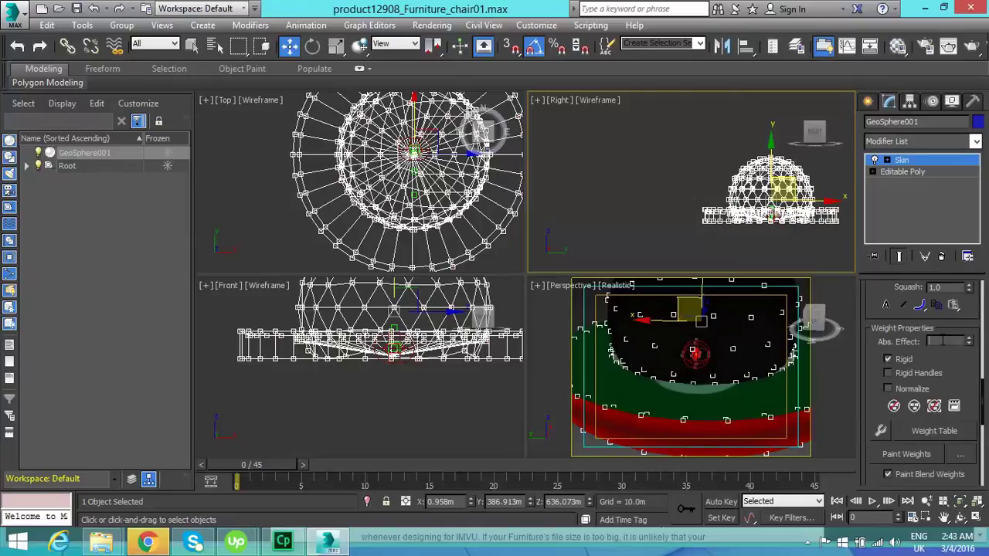
key("Return")
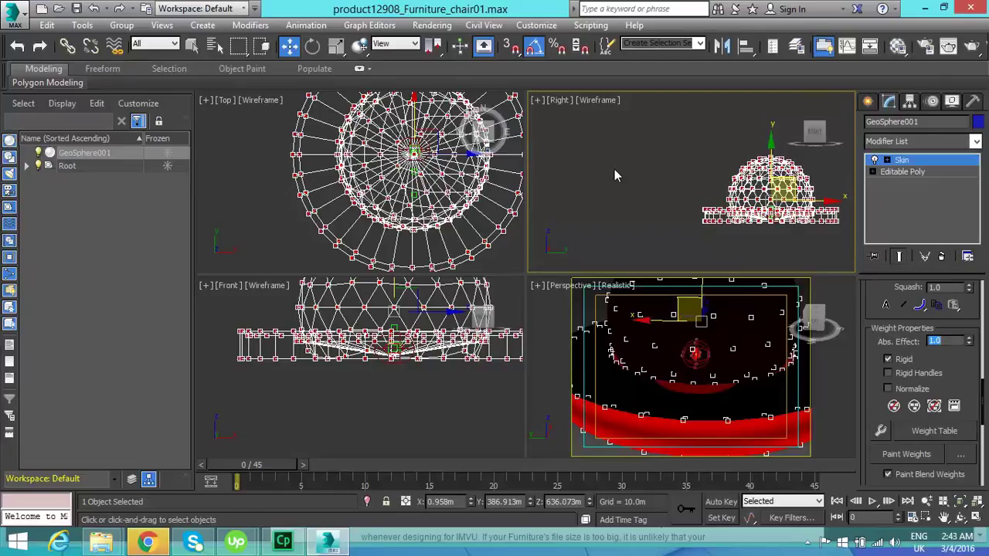
left_click(871, 103)
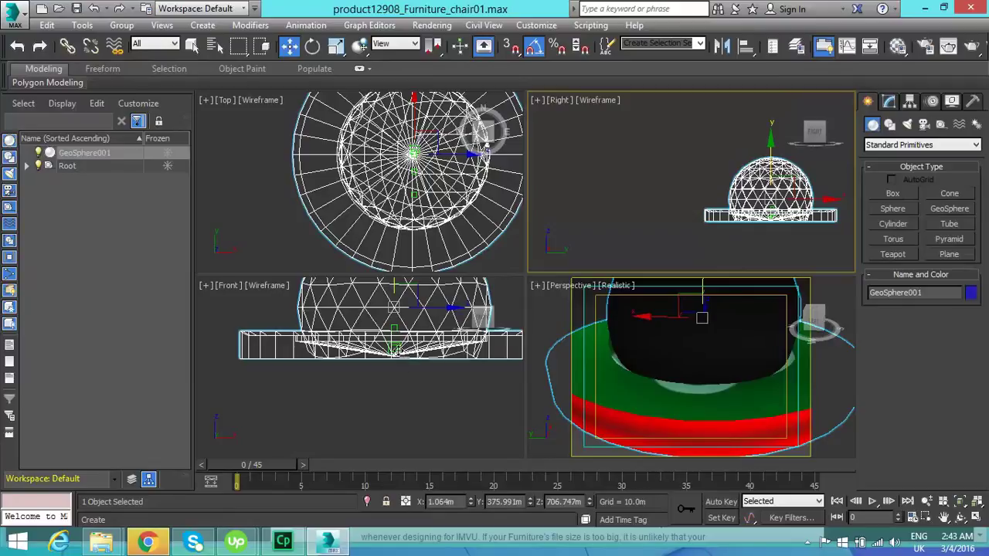
Step: Start exporting the Root node to the furniture folder inside the desktop's imvu project folder, with the file name skel
left_click(75, 154)
left_click(67, 166)
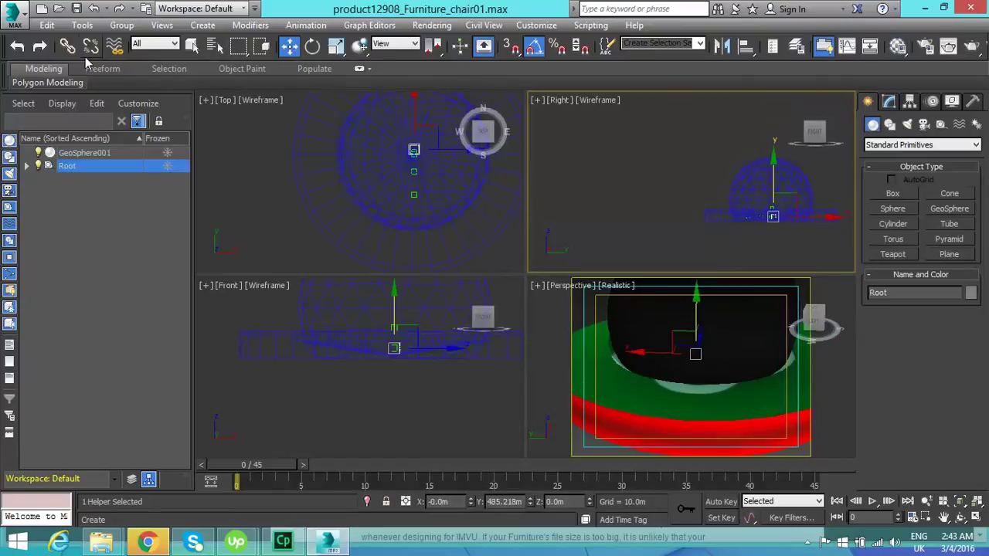
left_click(14, 14)
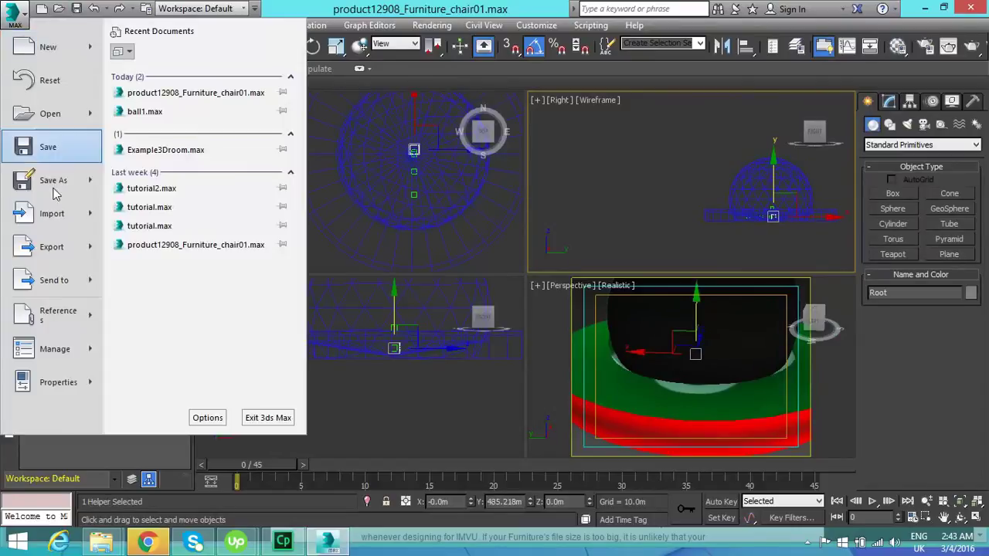
left_click(47, 249)
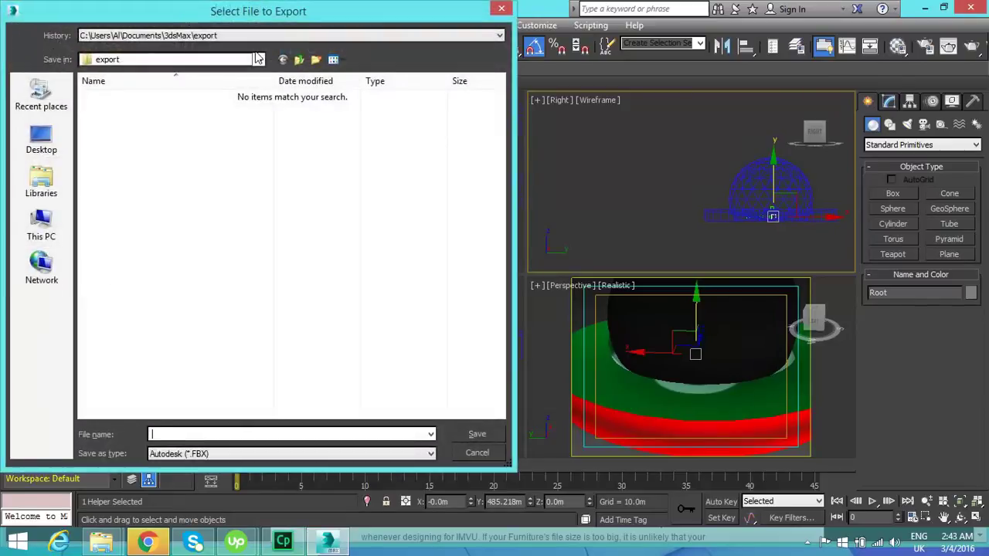
left_click(70, 134)
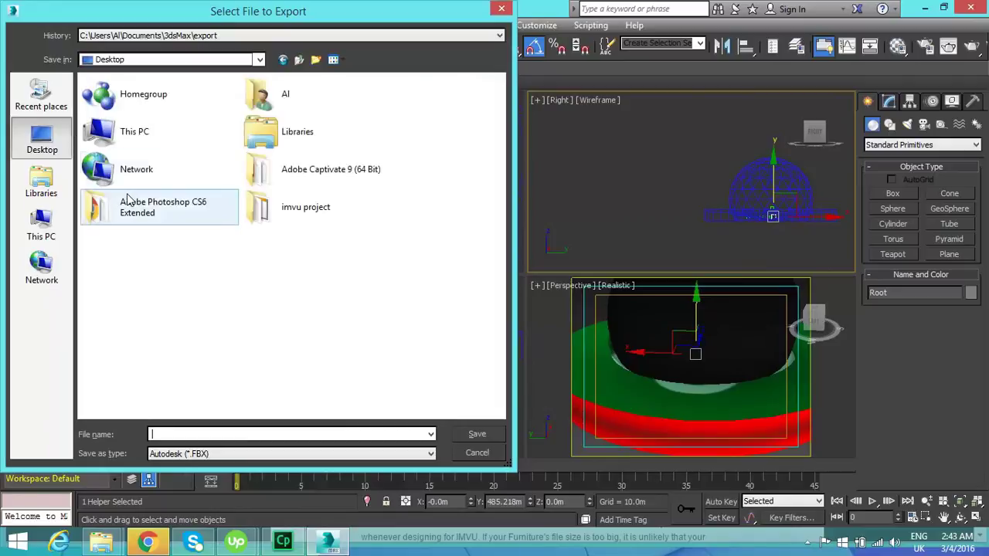
double_click(285, 205)
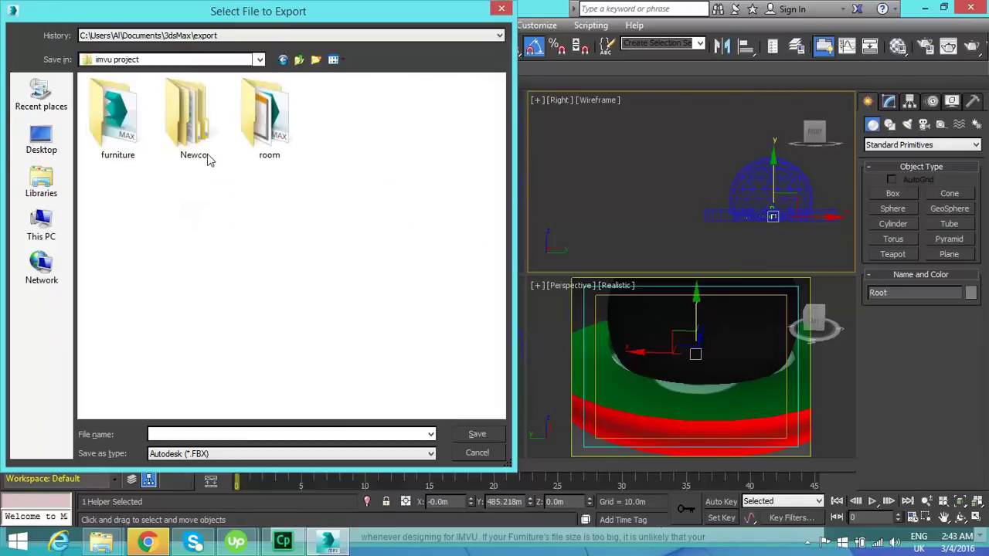
double_click(114, 108)
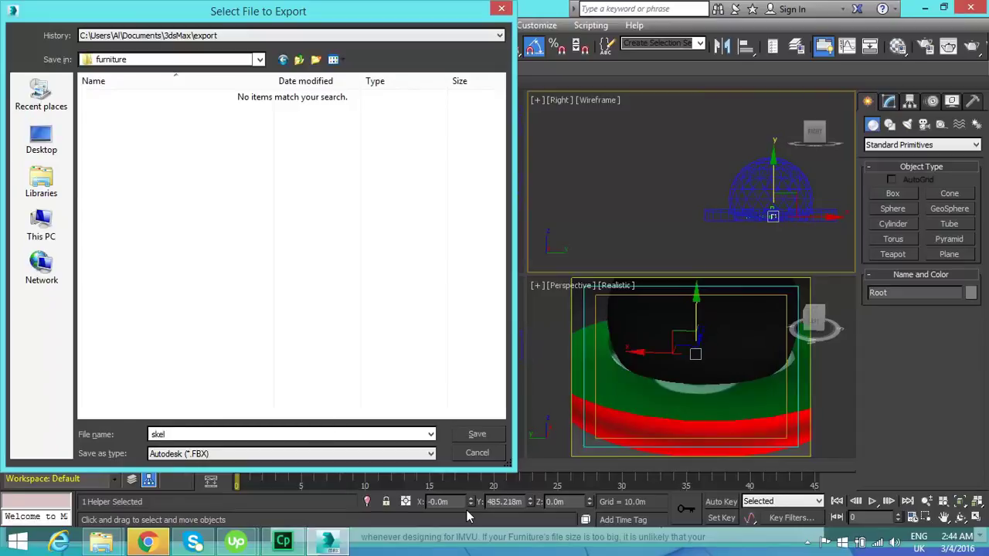
Step: Export skel as a Cal3D Skeleton File (*.XSF) with Root and all its child nodes included
left_click(430, 454)
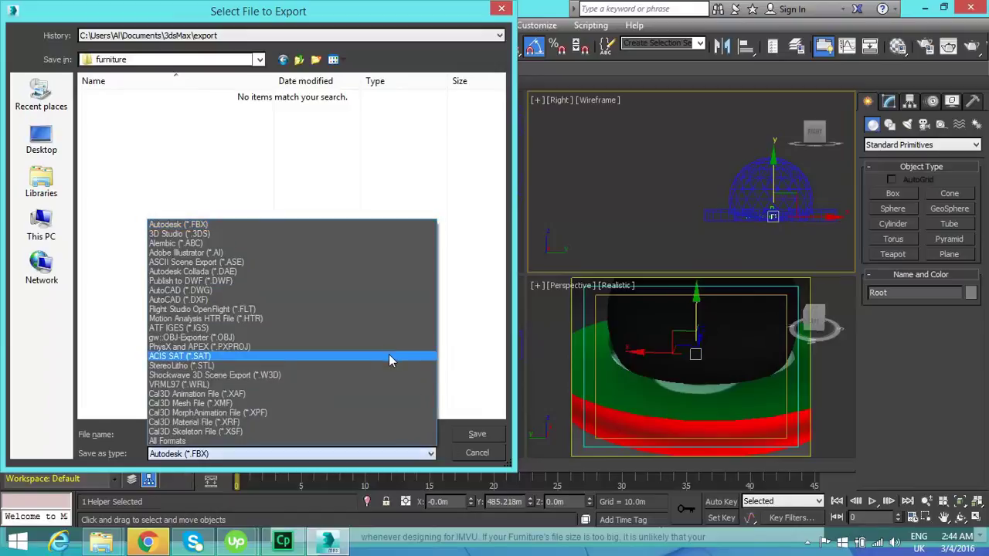
left_click(348, 433)
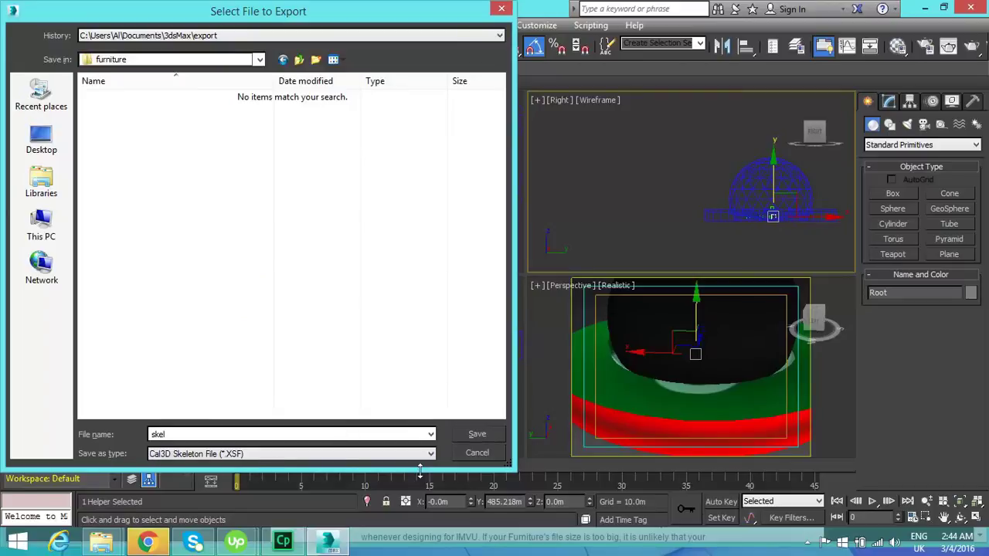
left_click(478, 435)
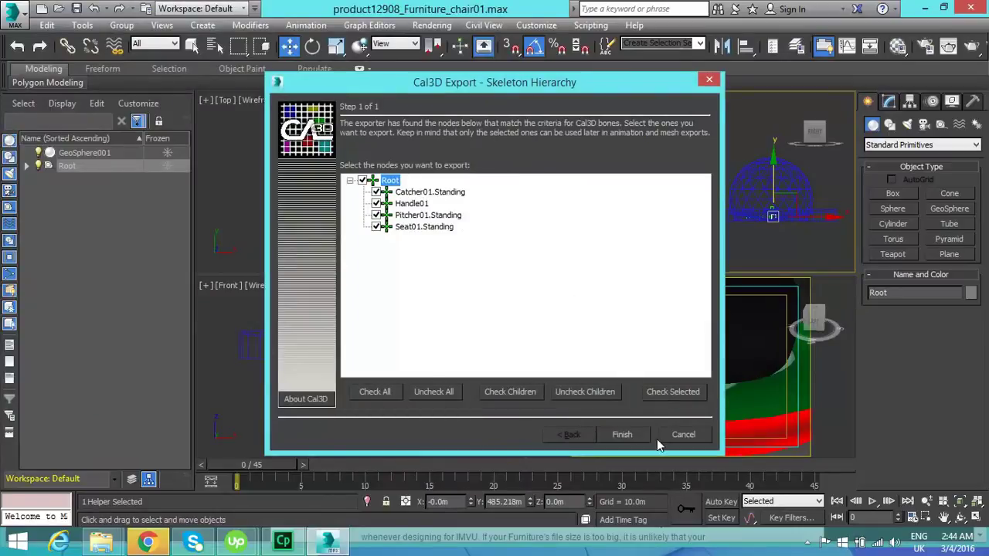
left_click(623, 435)
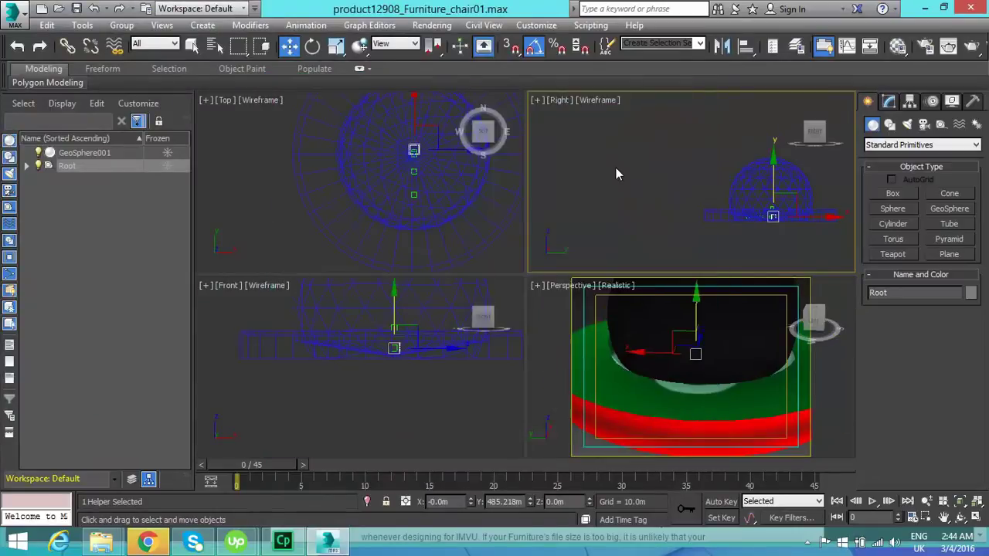
Step: Reopen the Envelope level of GeoSphere001's Skin modifier to check the vertex weight settings
left_click(92, 154)
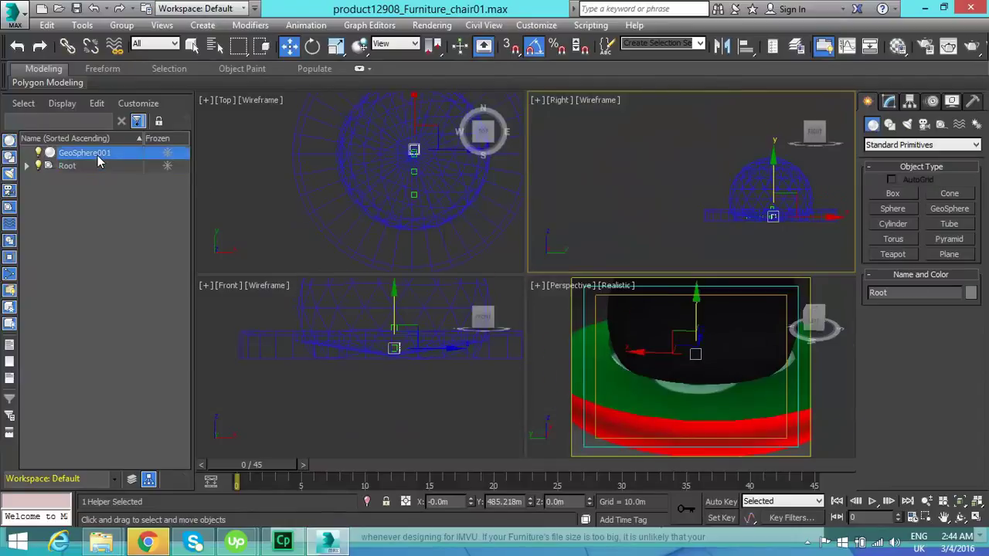
left_click(890, 104)
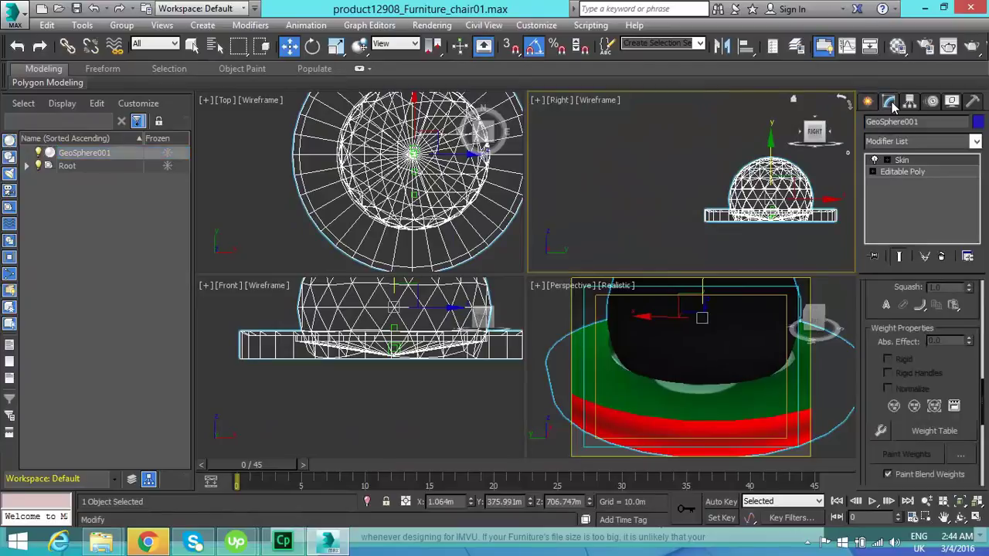
left_click(888, 160)
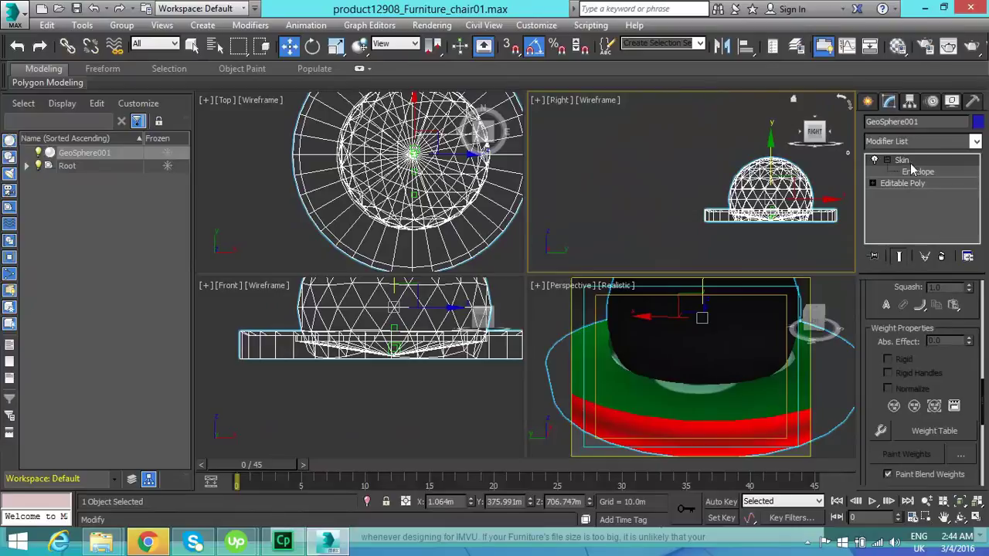
left_click(918, 172)
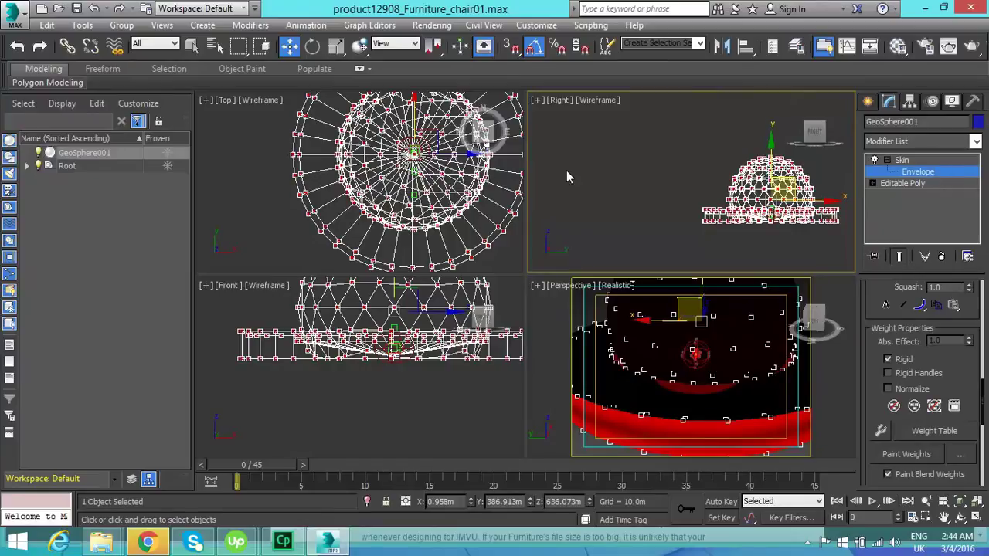
Step: Start exporting the scene to the furniture folder as a Cal3D Mesh File (*.XMF) named mesh
left_click(12, 19)
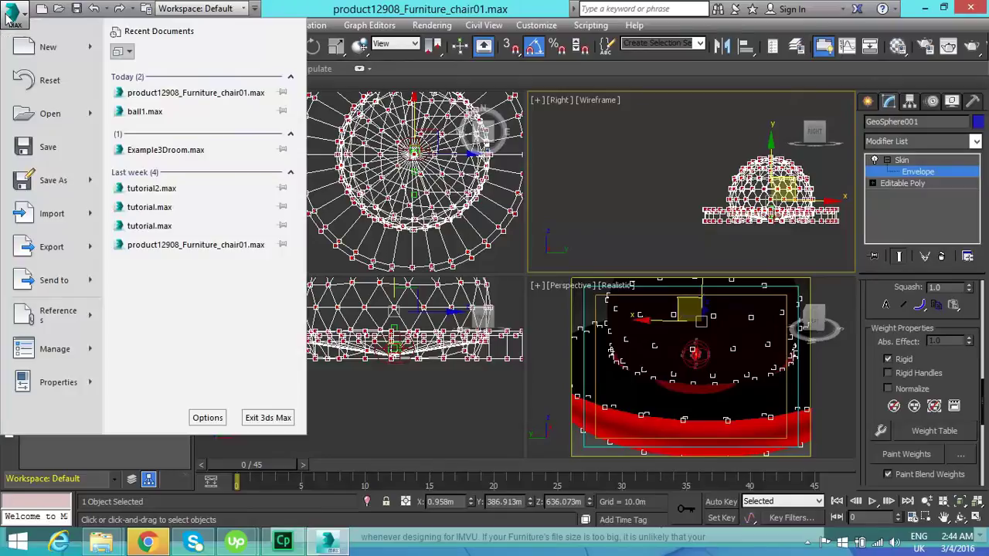
mouse_move(68, 246)
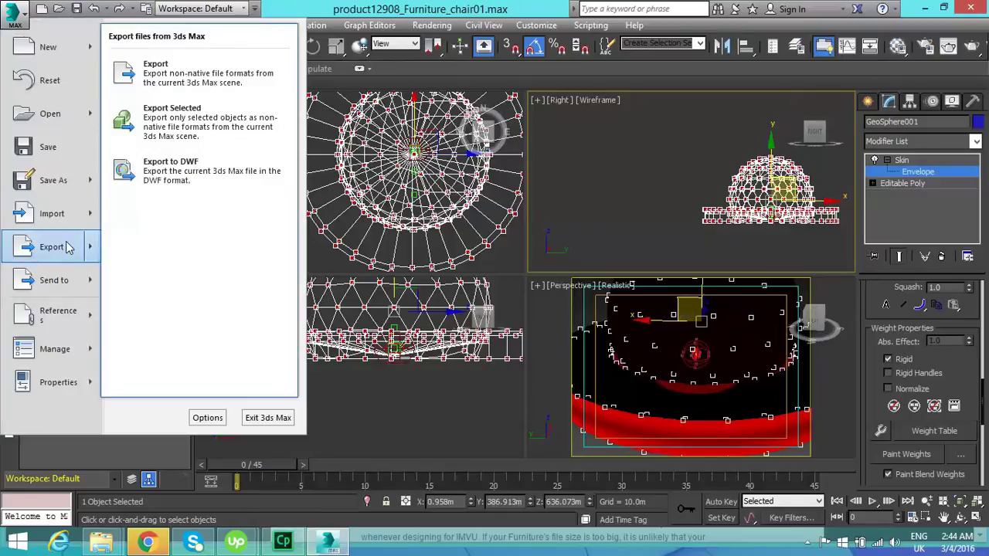
left_click(233, 73)
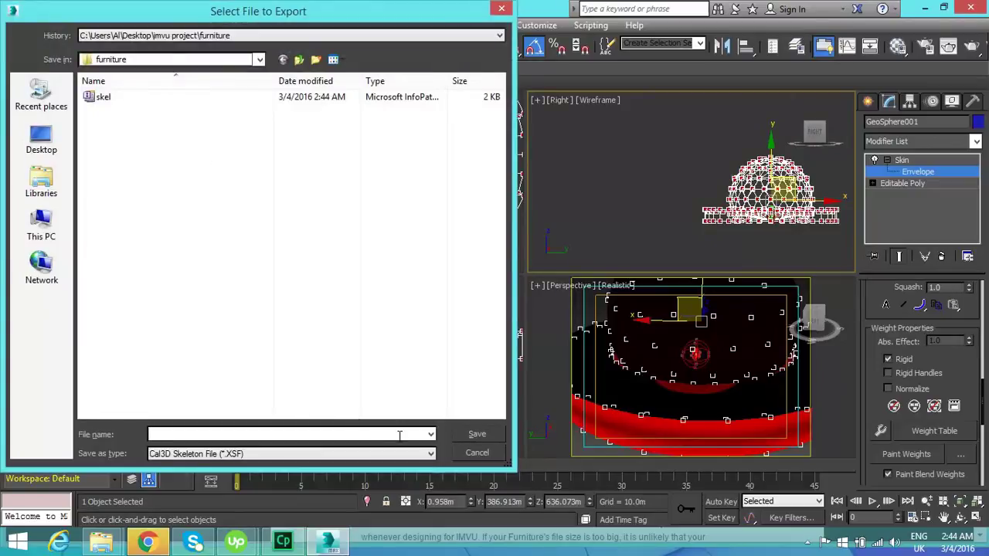
left_click(426, 453)
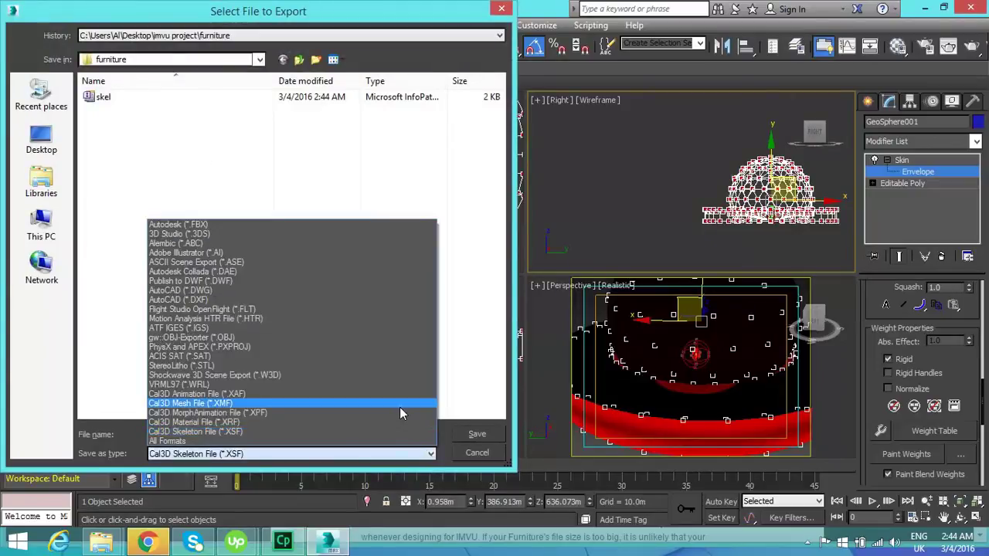
left_click(400, 404)
left_click(242, 435)
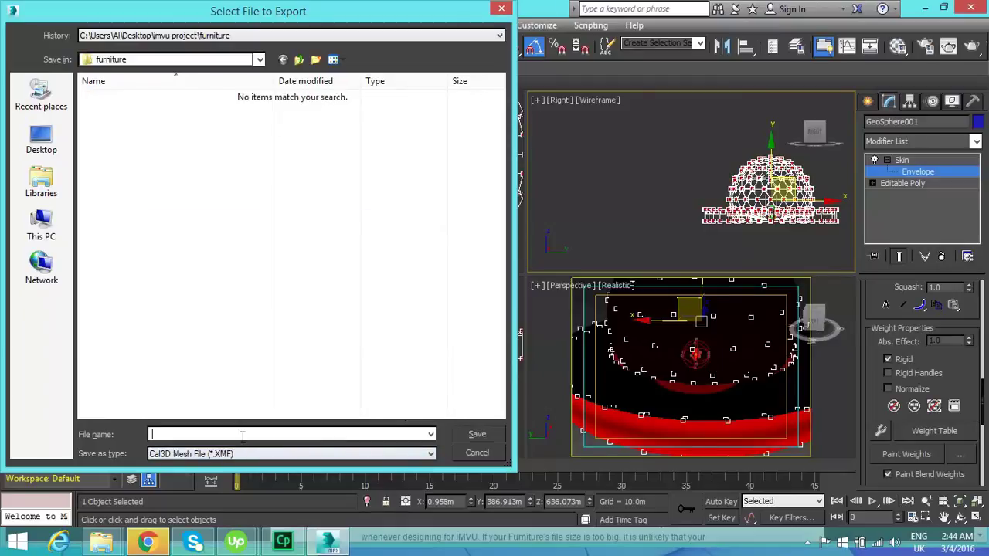
type("mes")
left_click(492, 434)
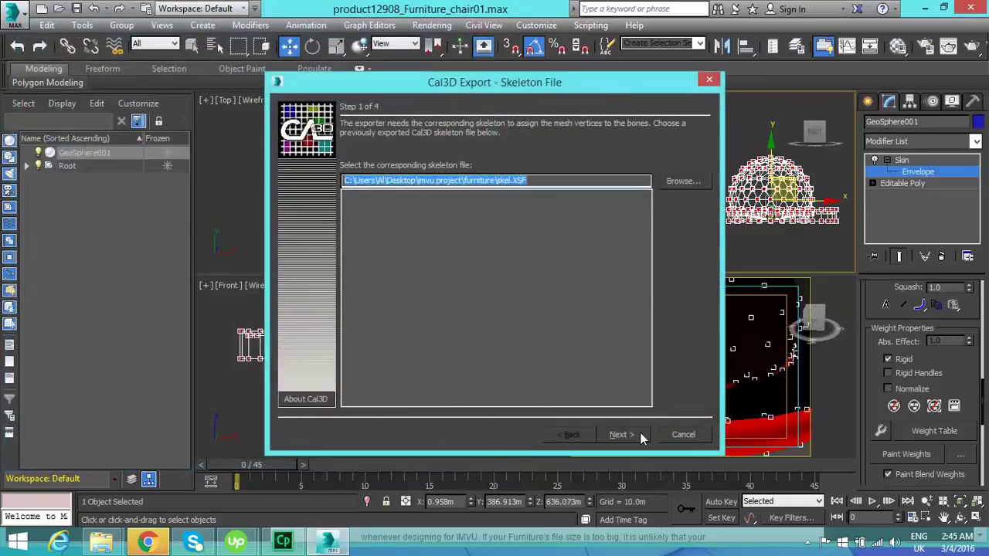
Step: Complete the Cal3D mesh export using skel.XSF as the corresponding skeleton, without automatically creating progressive meshes
left_click(638, 435)
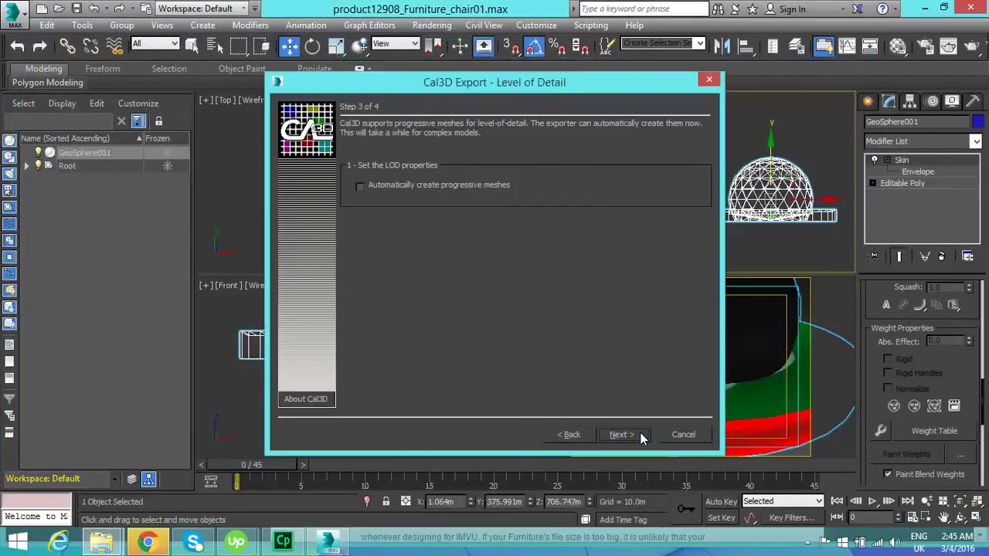
left_click(638, 435)
left_click(639, 435)
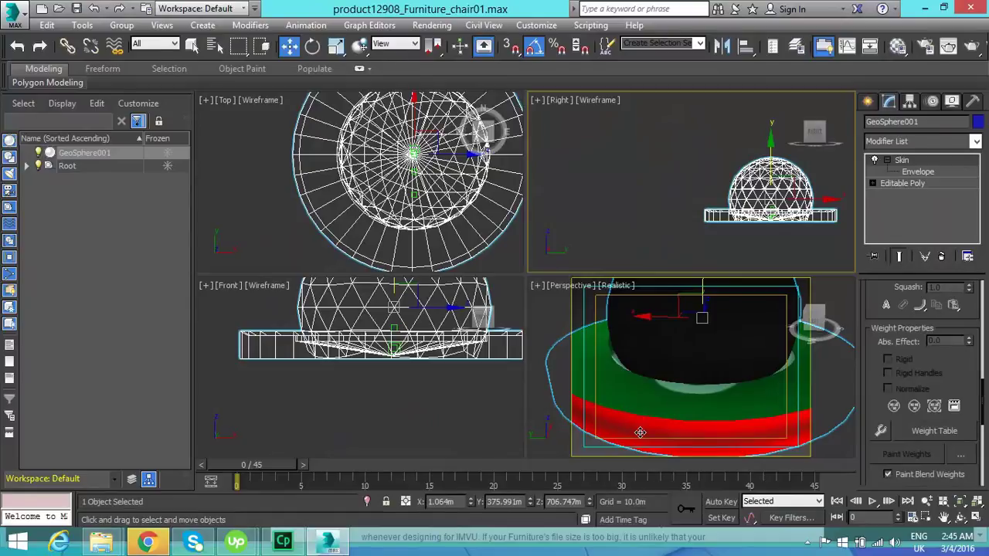
Step: Switch to Chrome and go back to the IMVU creator dashboard with the My Catalog list
left_click(923, 10)
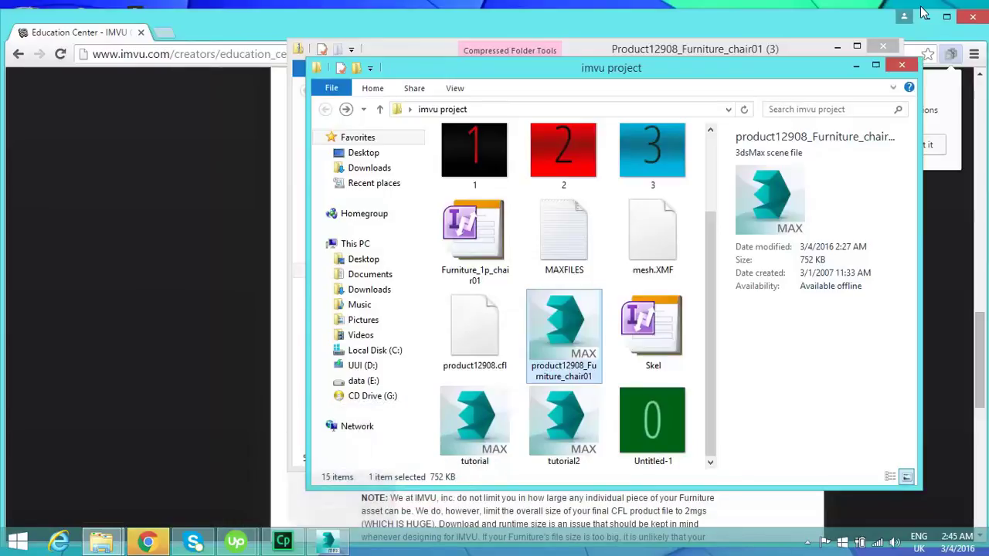
left_click(673, 29)
left_click(19, 55)
left_click(19, 55)
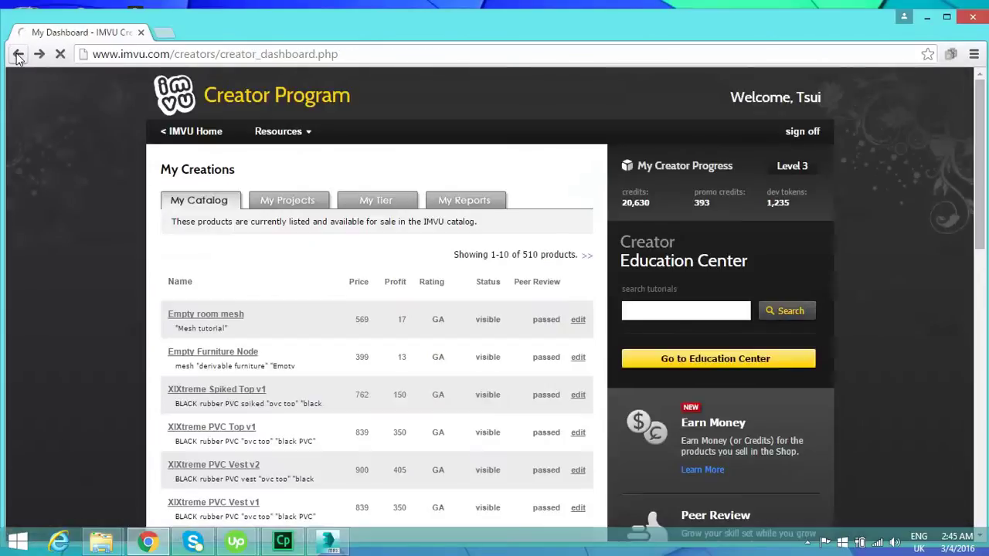
left_click(18, 55)
left_click(40, 54)
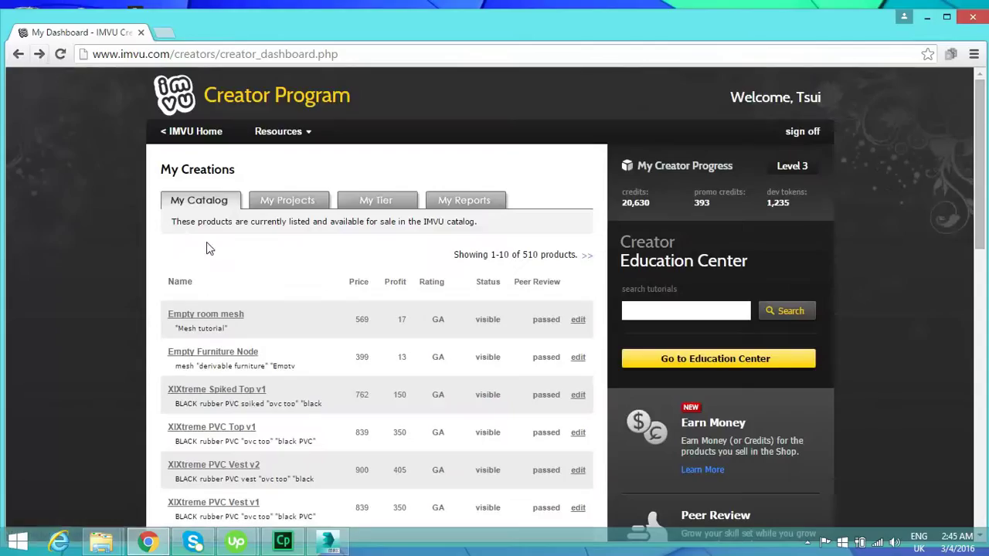
Step: Derive a new product from Empty Furniture Node and log in to IMVU with the account password
left_click(216, 354)
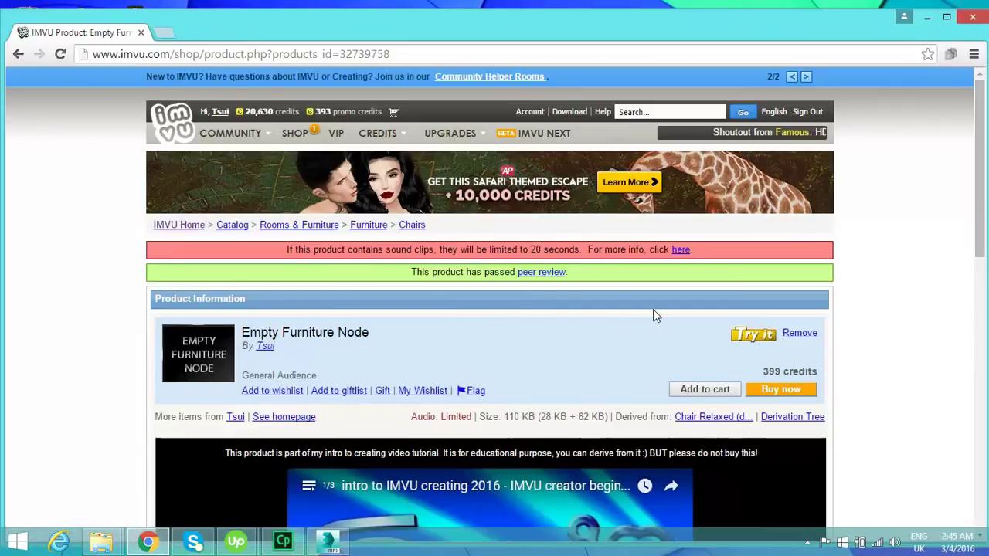
left_click_drag(981, 162, 954, 416)
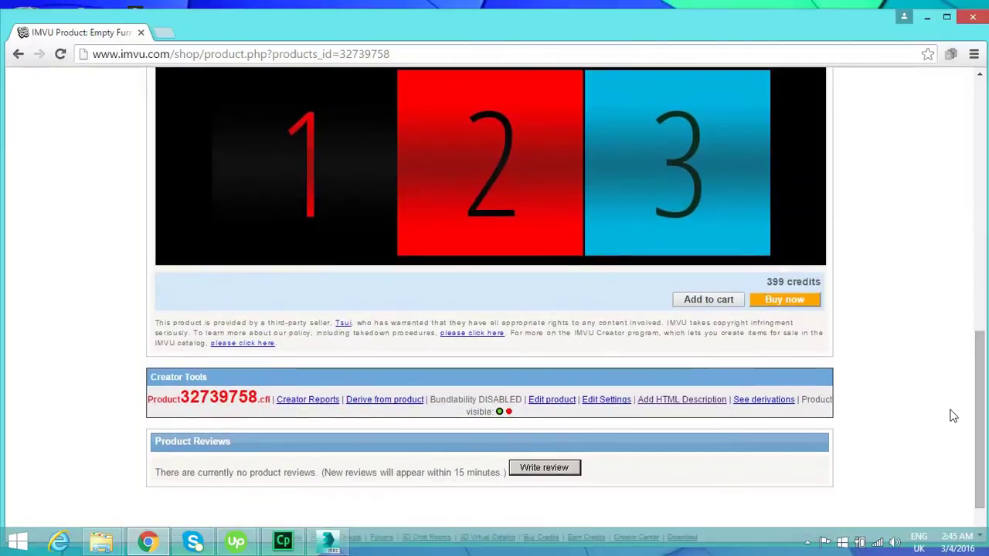
left_click(379, 400)
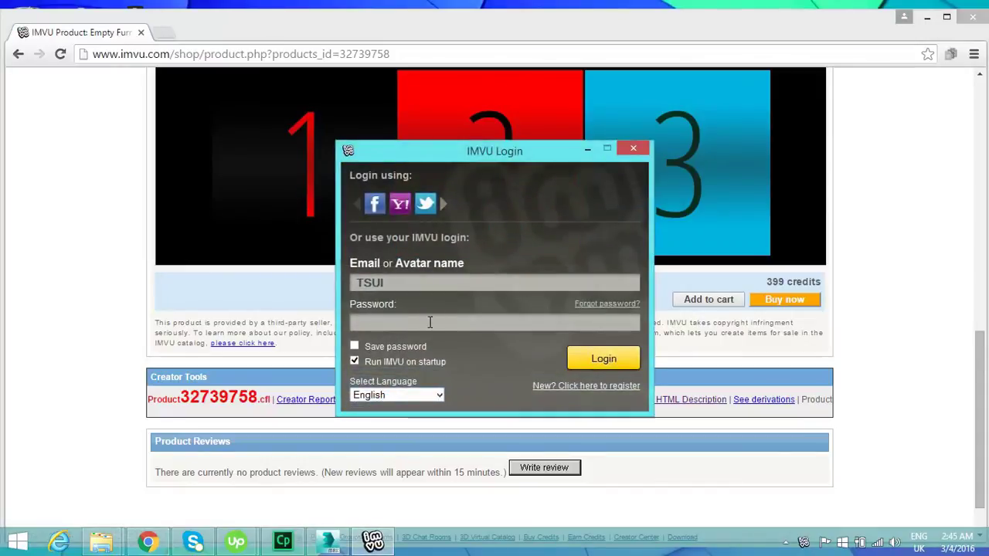
type("••")
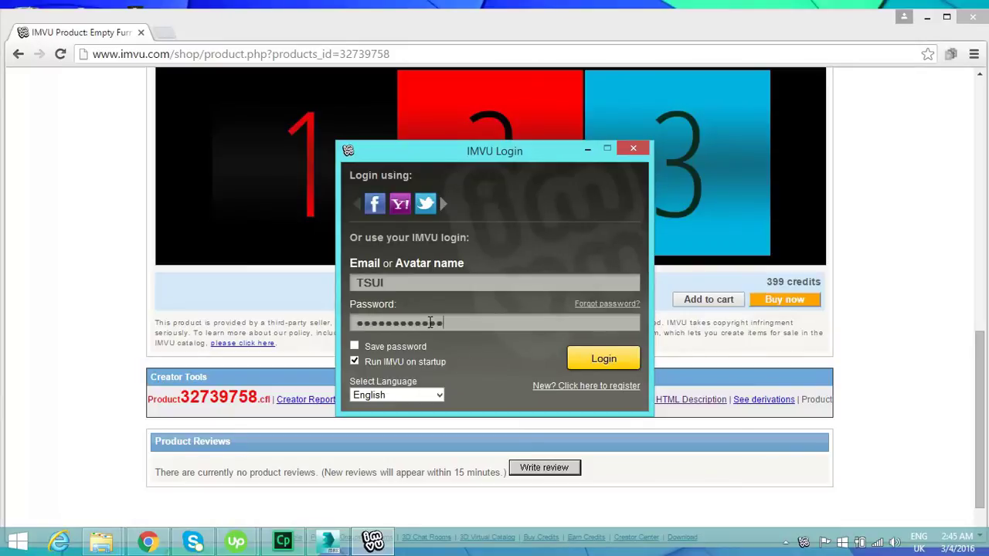
key("Return")
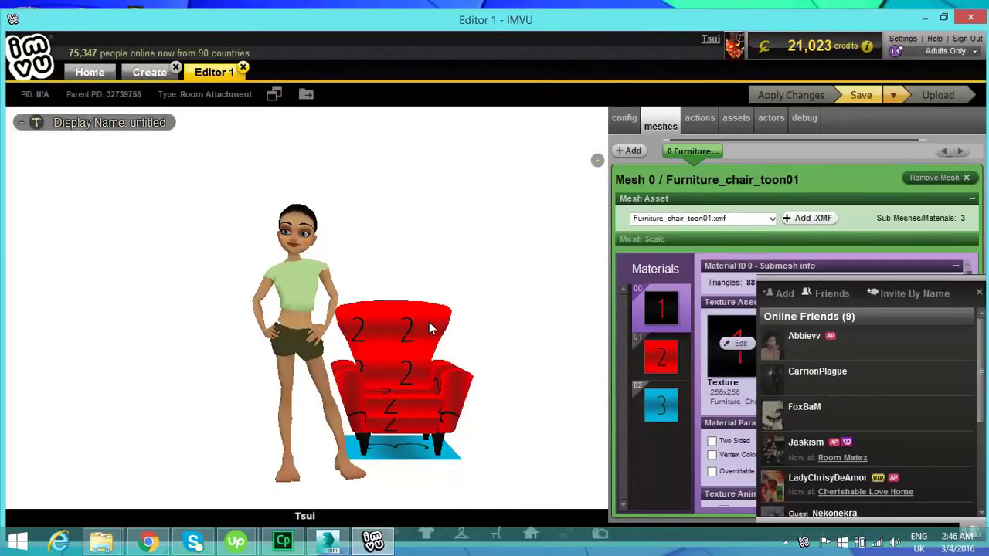
Step: Load skel.XSF from the furniture folder as the product's skeleton, apply it, and test the avatar's seat and standing spots
left_click(626, 118)
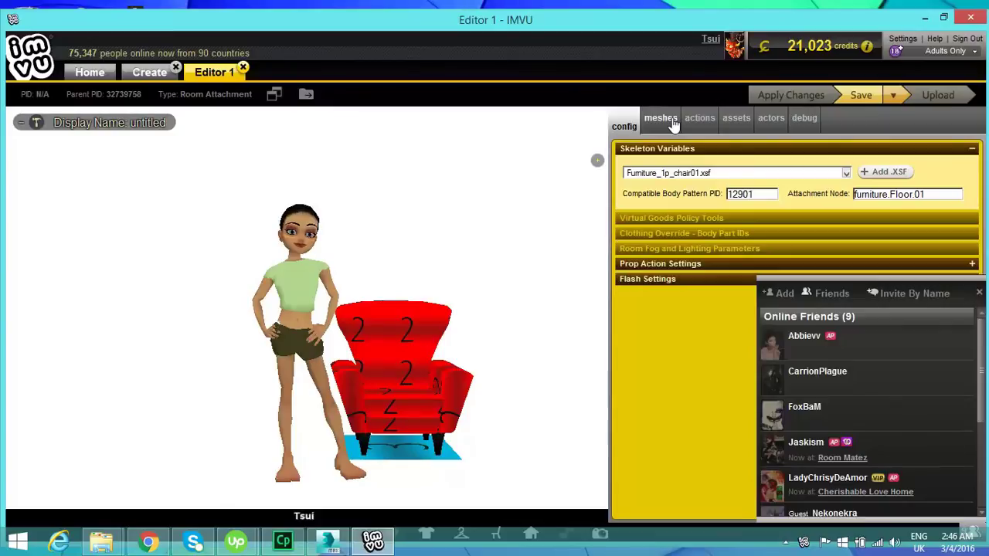
left_click(886, 172)
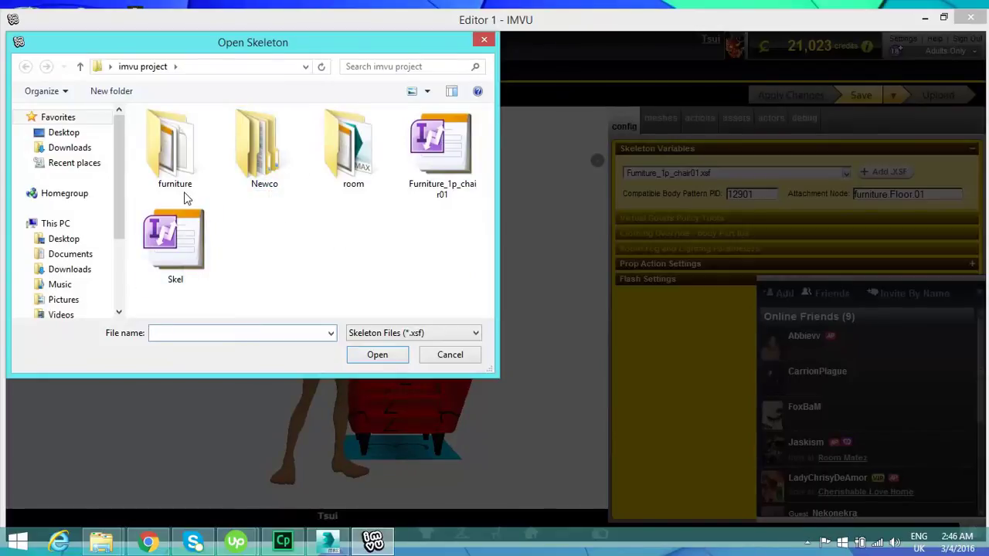
double_click(190, 150)
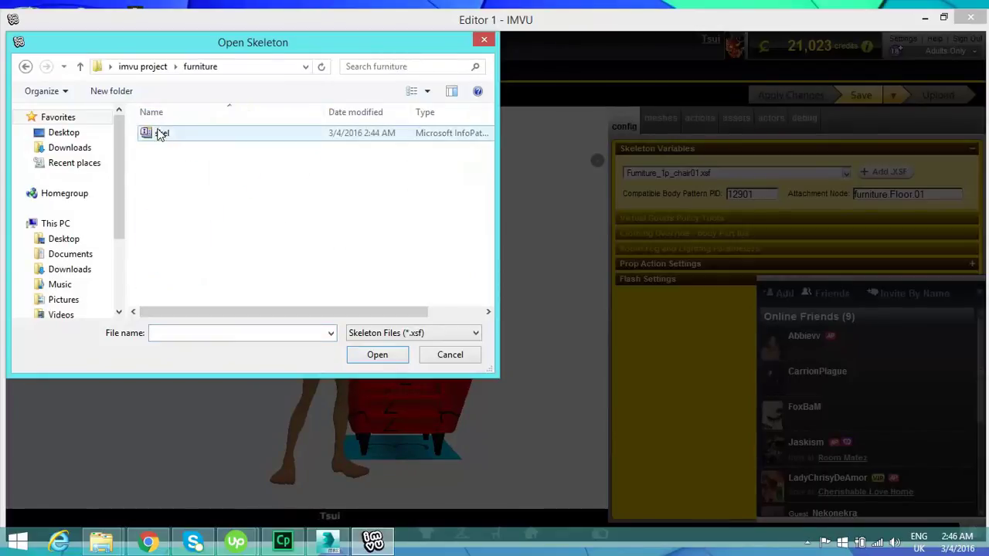
double_click(160, 134)
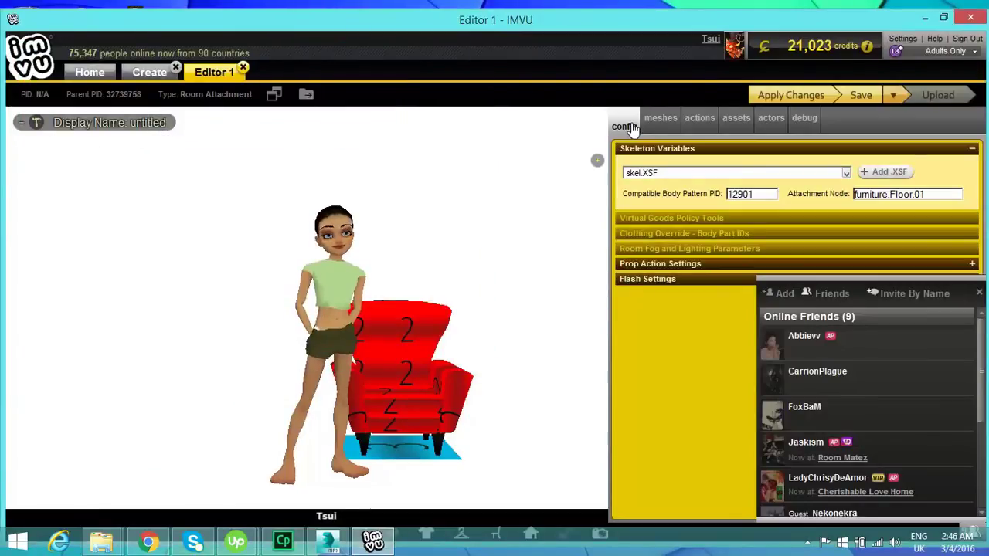
left_click(775, 93)
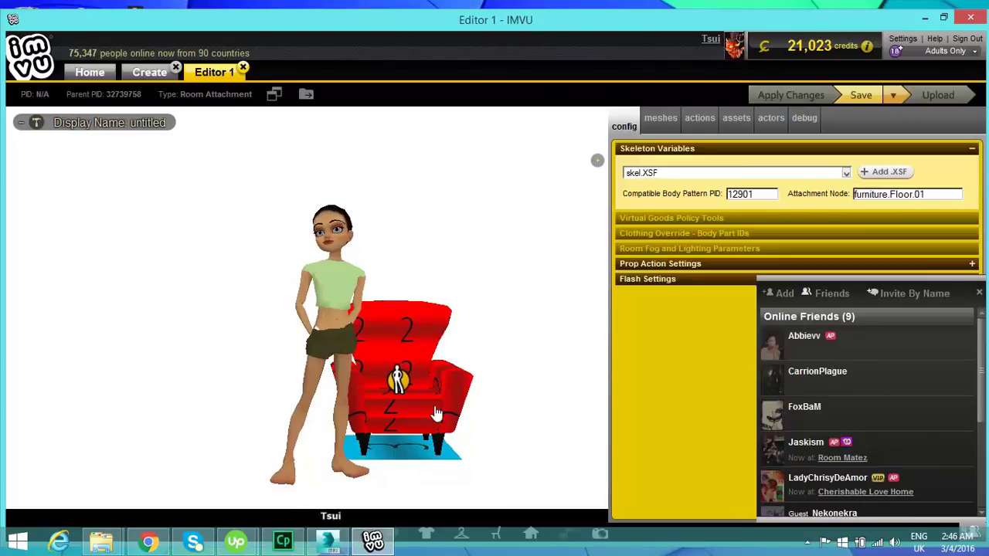
left_click(407, 392)
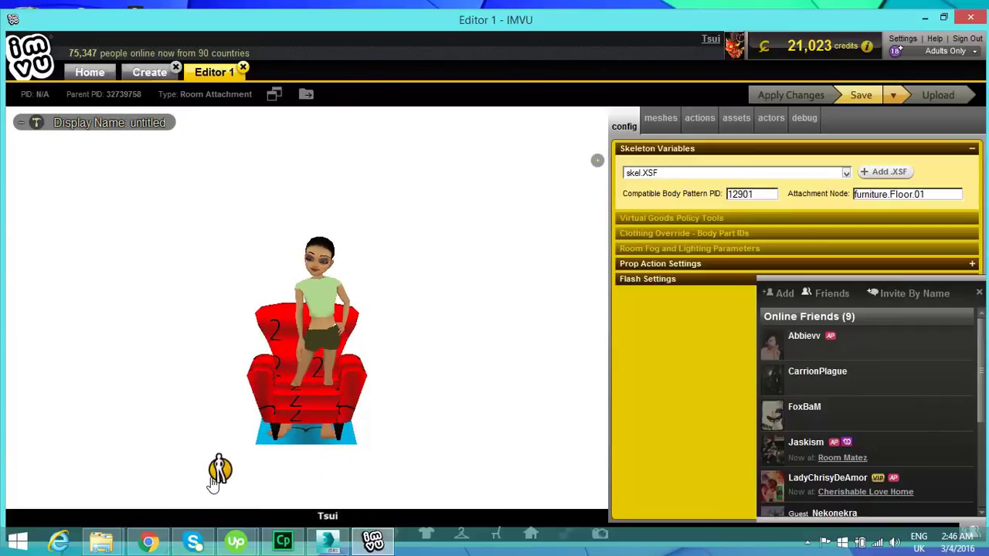
left_click(213, 481)
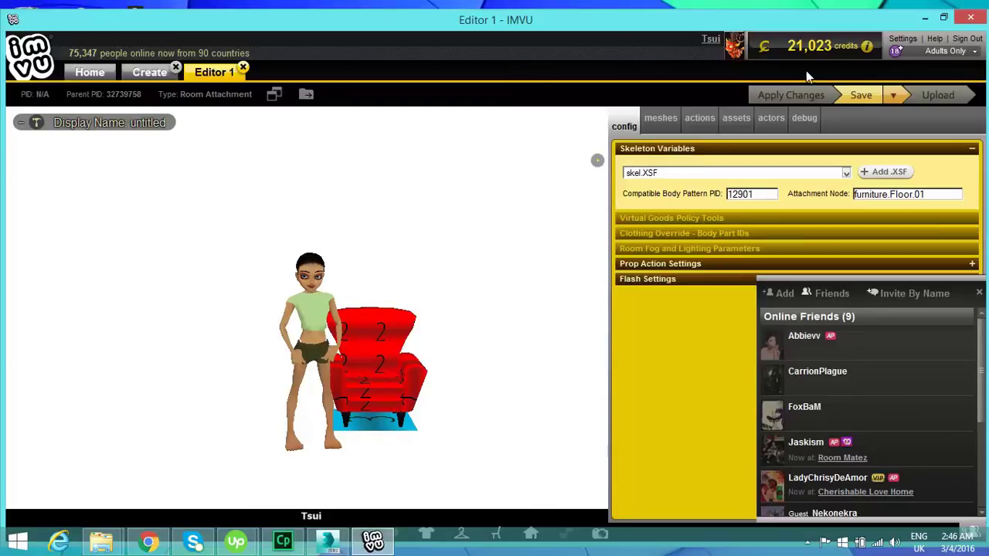
Step: Replace the chair mesh of Mesh 0 with mesh.XMF from the furniture folder and apply the changes
left_click(663, 121)
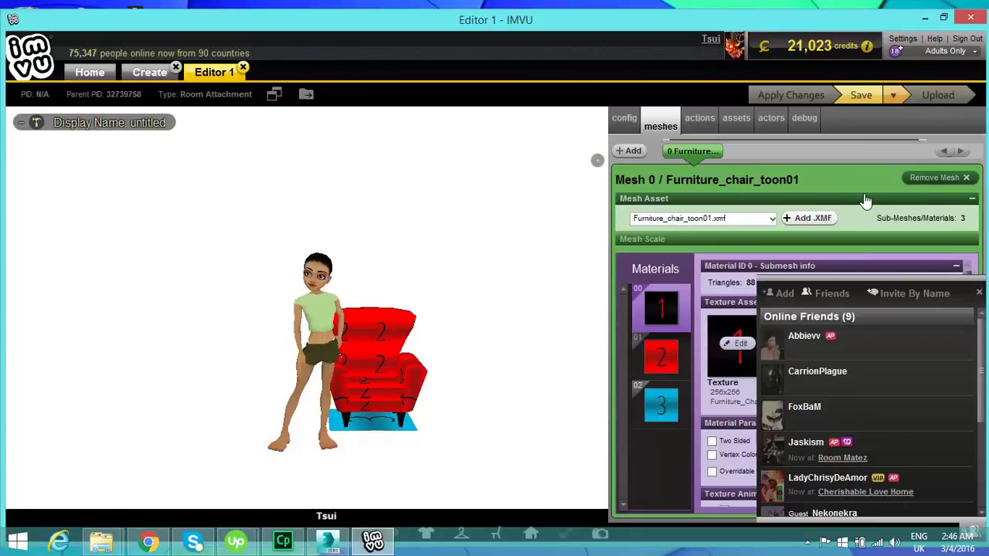
left_click(815, 220)
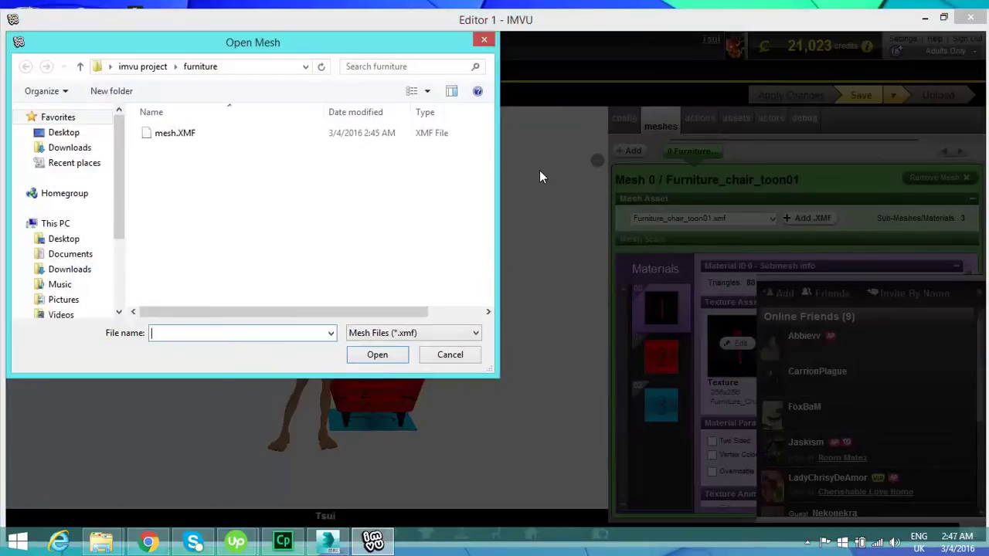
double_click(186, 136)
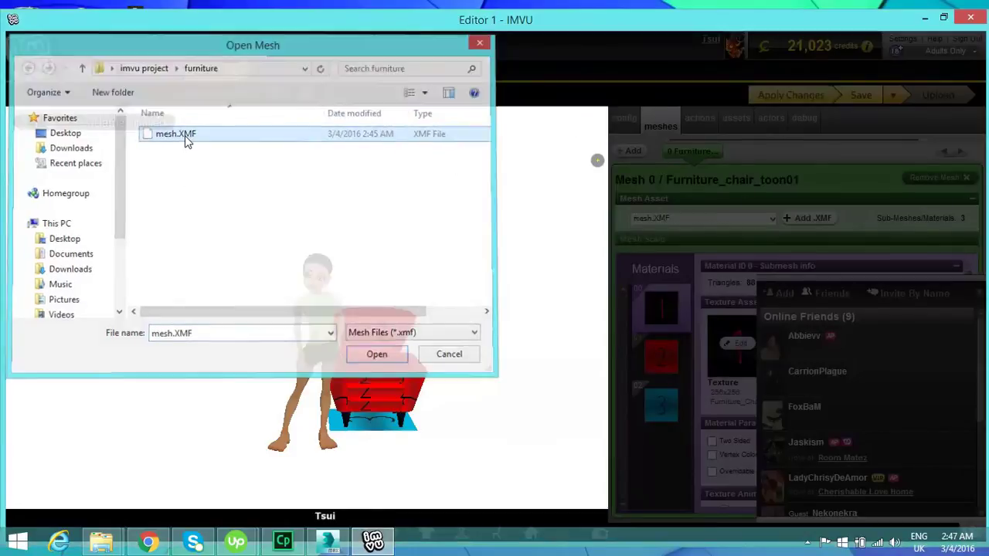
left_click(780, 94)
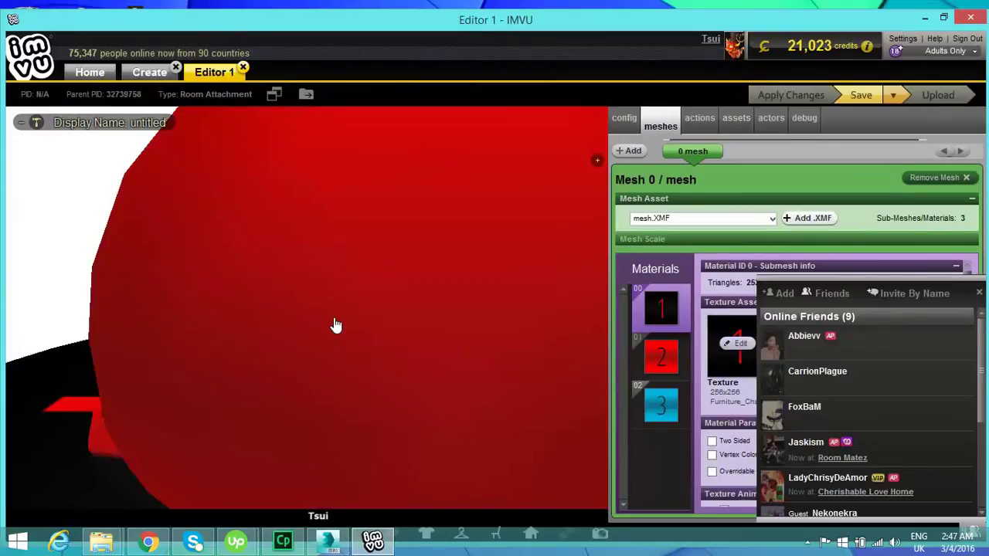
Step: Examine the dome mesh and its texture mapping from several angles and distances in the 3D preview
scroll(336, 327, "down", 5)
scroll(415, 348, "up", 5)
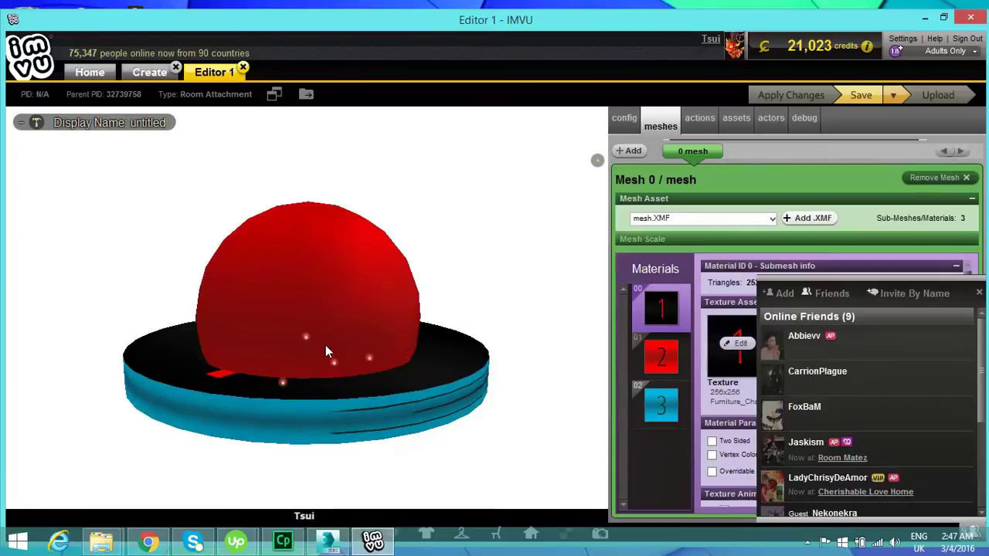
scroll(310, 341, "up", 2)
left_click_drag(309, 341, 431, 391)
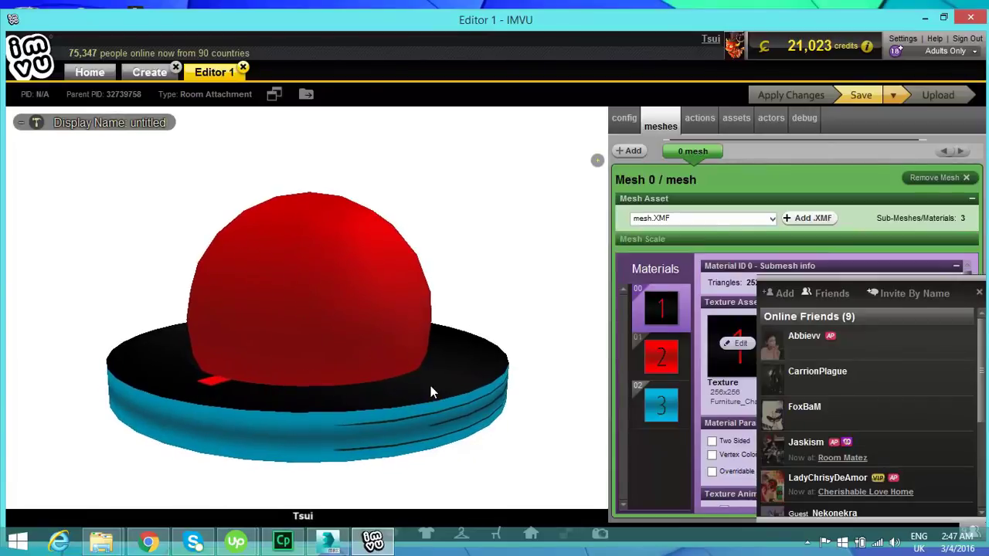
scroll(358, 393, "down", 2)
scroll(338, 382, "up", 5)
scroll(279, 387, "down", 3)
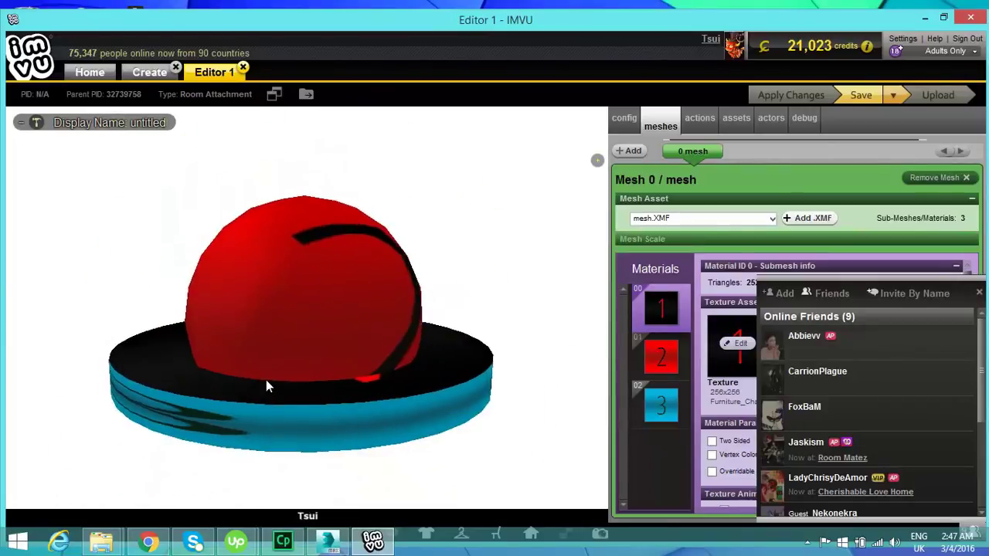
scroll(244, 375, "up", 4)
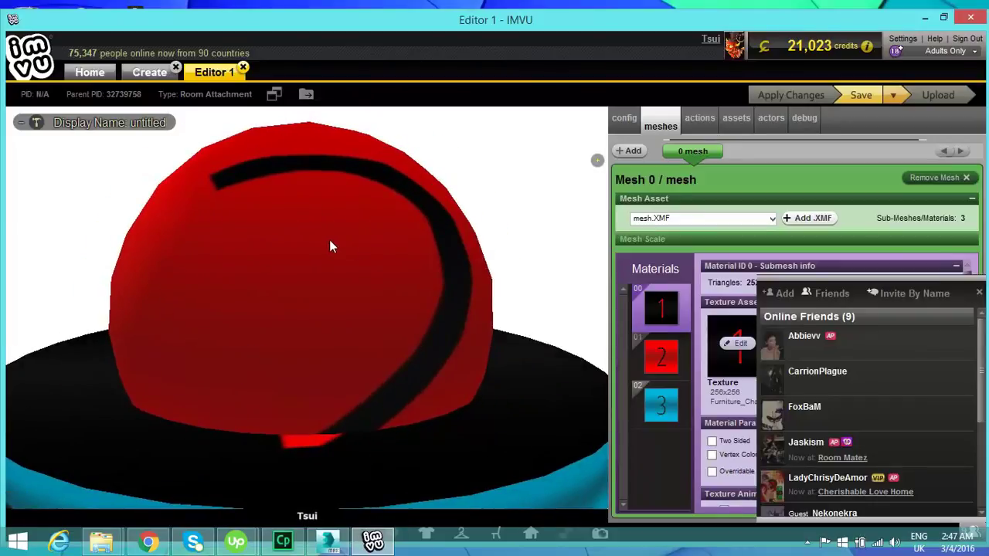
Step: Close the online friends list and show the texture and material settings of material 01
left_click(980, 294)
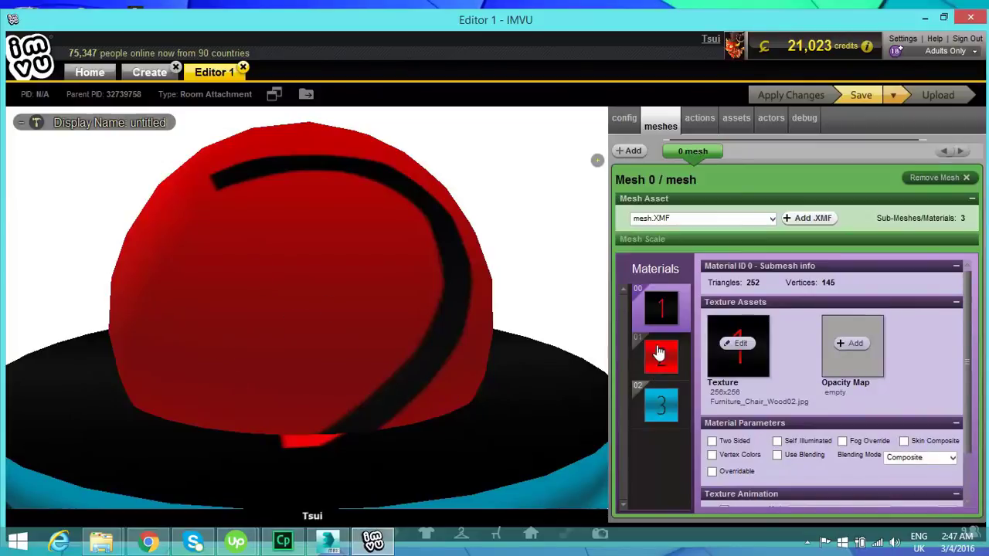
left_click(669, 357)
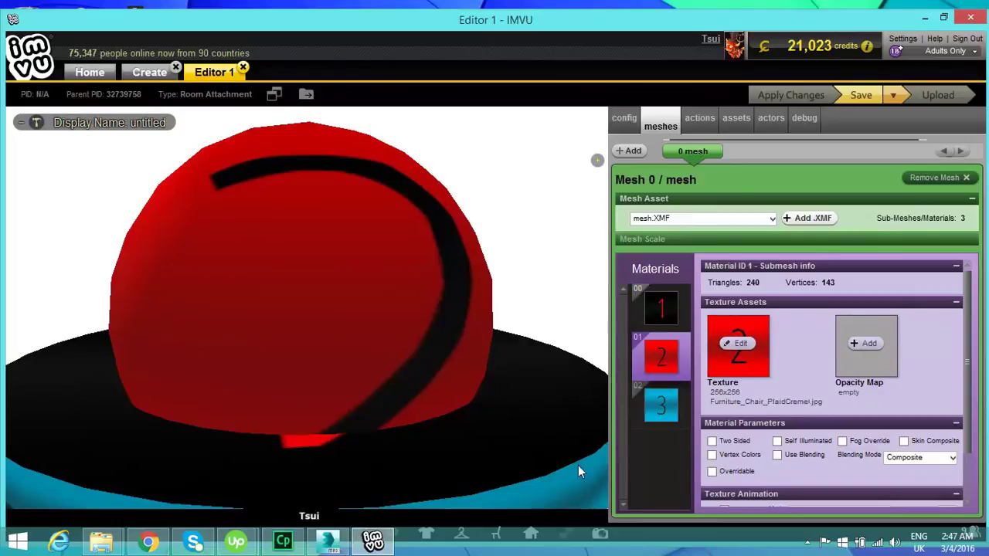
Step: Launch Adobe Photoshop CS6 (64 Bit) and create a new 256 × 256 pixel grayscale document with a white background
left_click(17, 545)
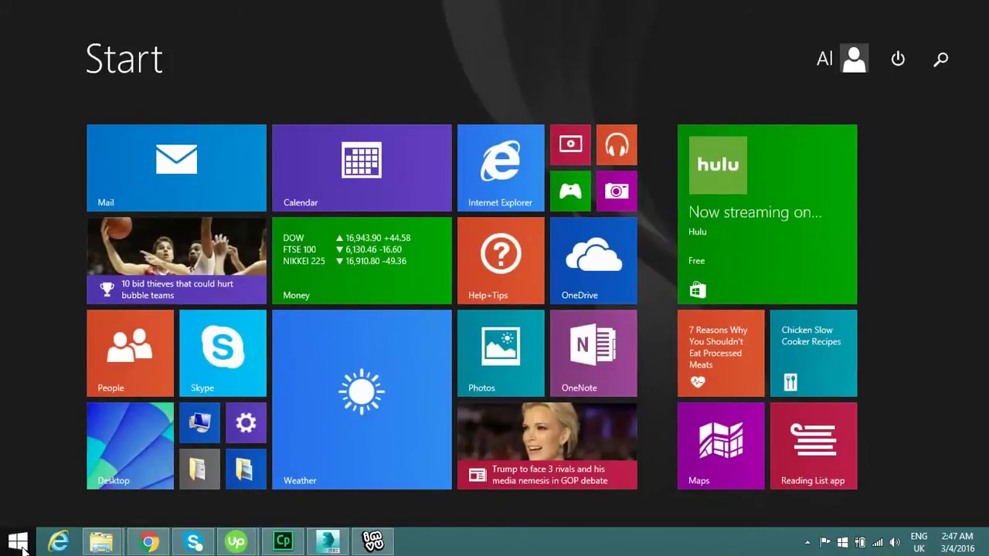
type("photoshop CS6 (64 Bit")
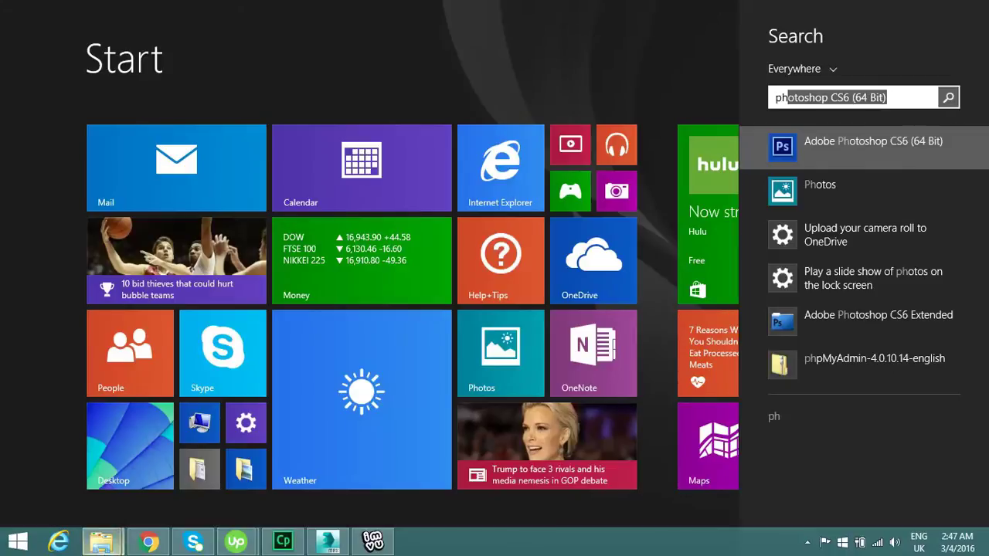
left_click(909, 144)
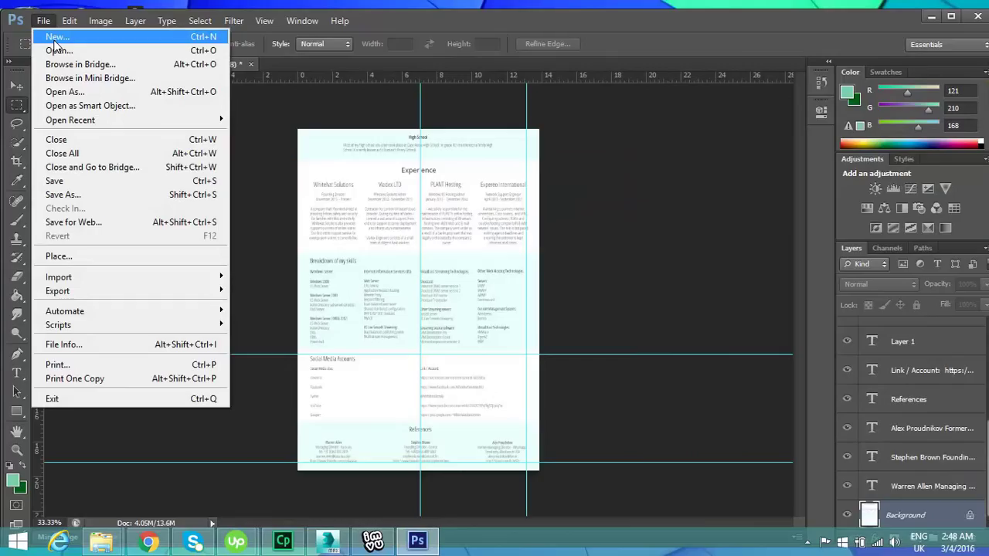
left_click(48, 35)
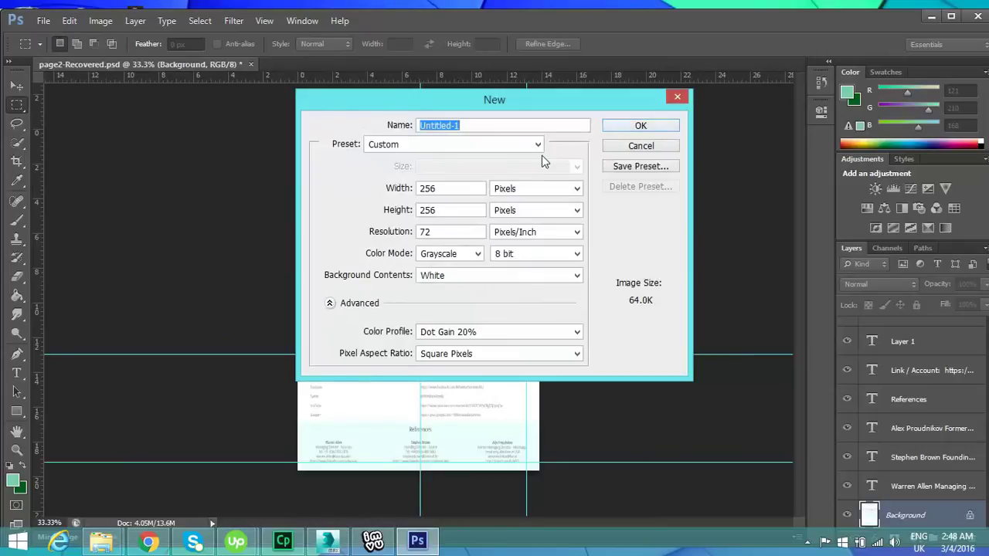
left_click(638, 126)
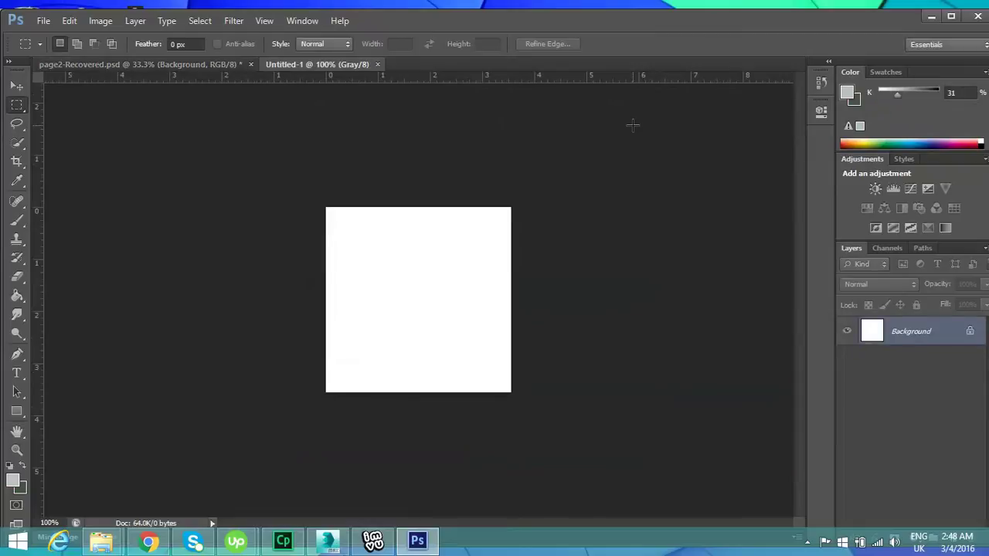
Step: Copy the whole white background to a new layer and render Difference Clouds on it
key("ctrl+a")
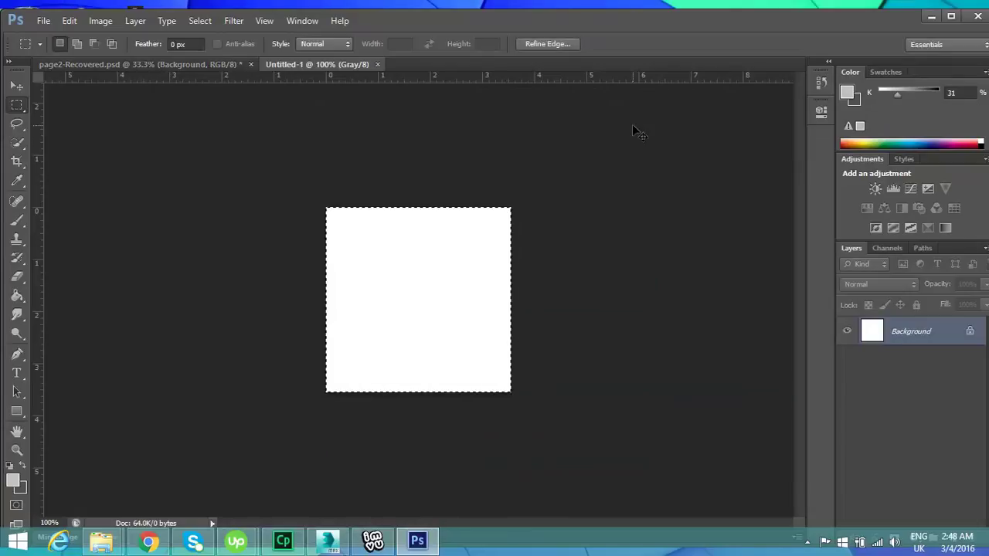
key("ctrl+j")
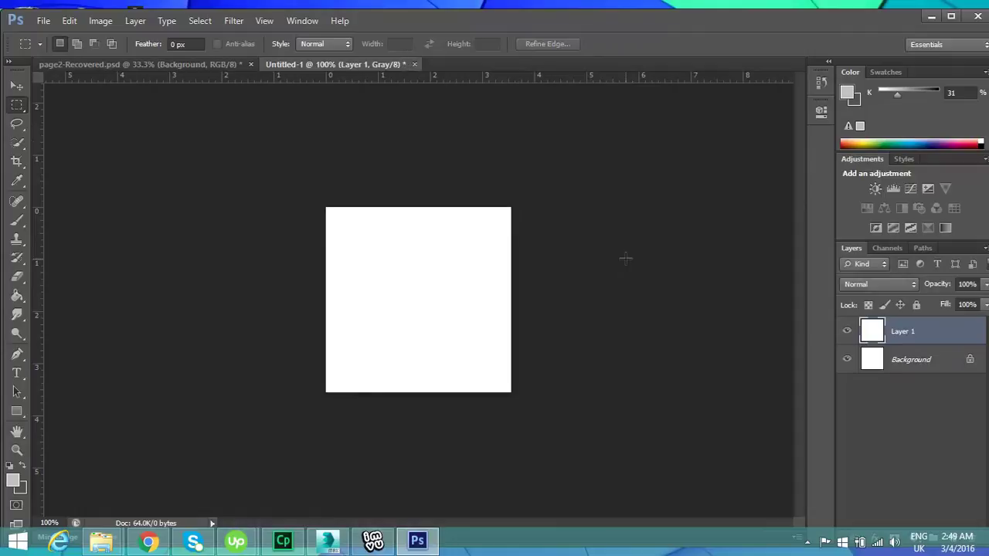
left_click(236, 22)
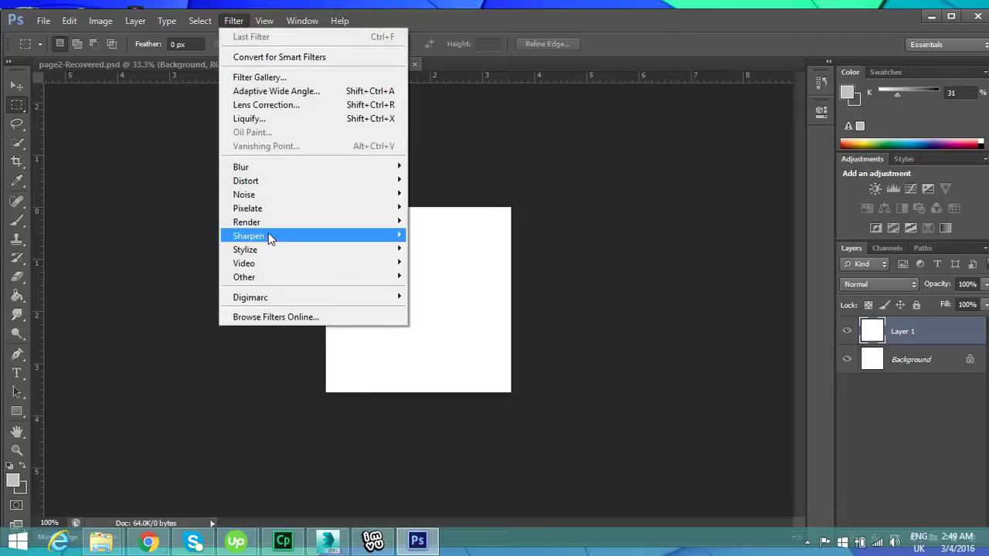
mouse_move(263, 222)
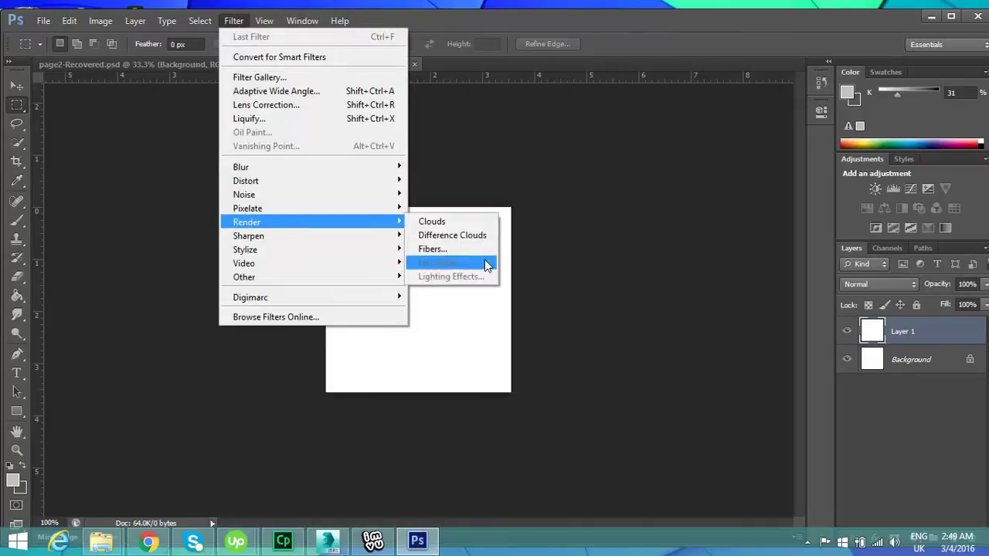
left_click(483, 235)
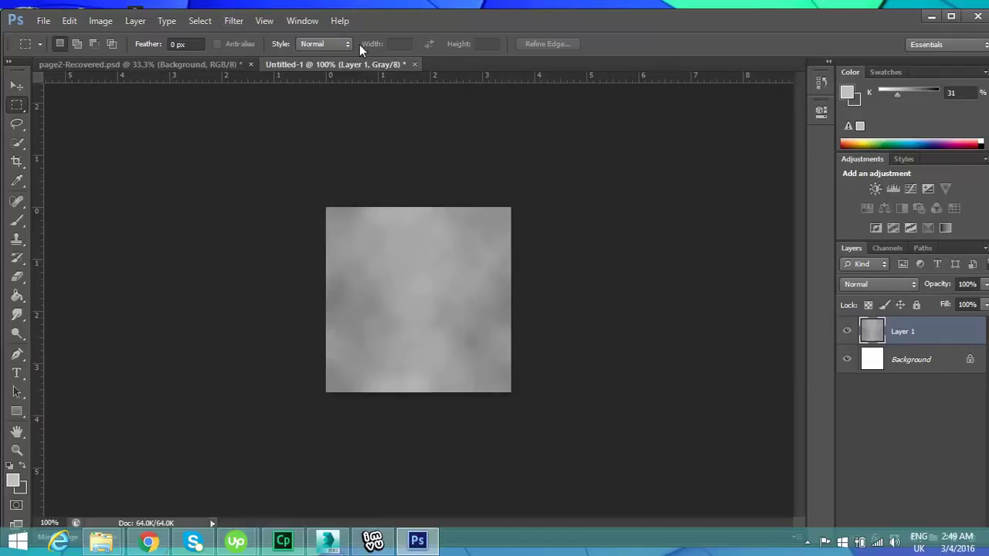
left_click(201, 21)
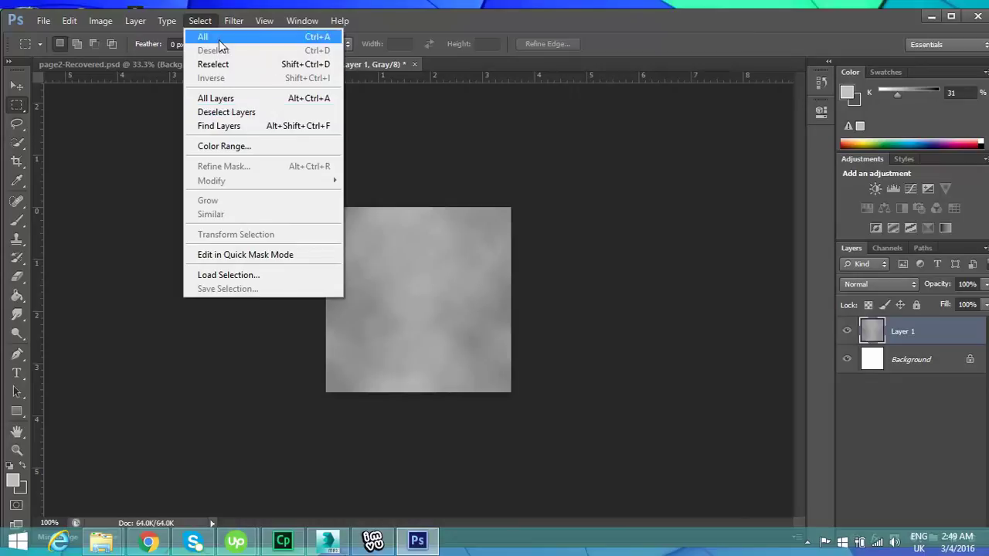
mouse_move(233, 21)
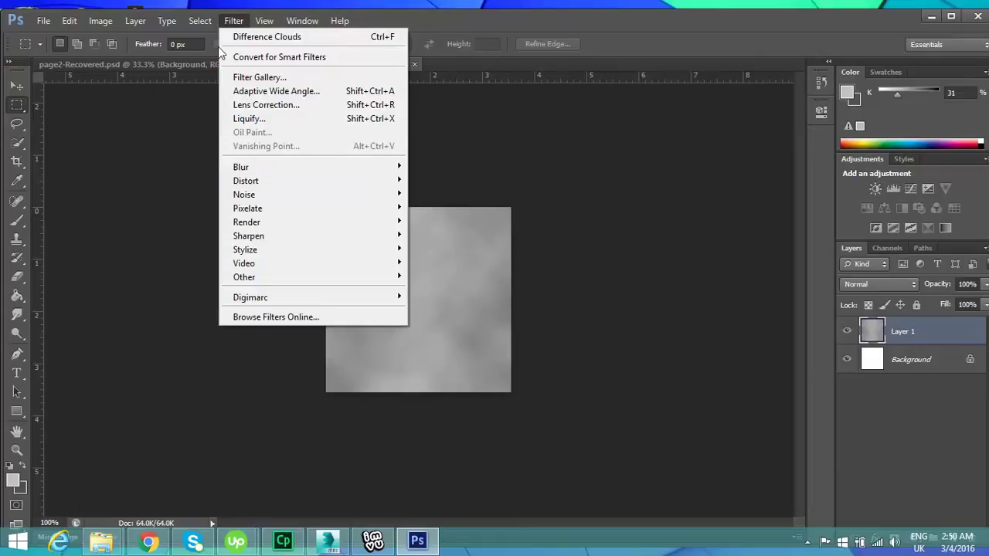
mouse_move(140, 24)
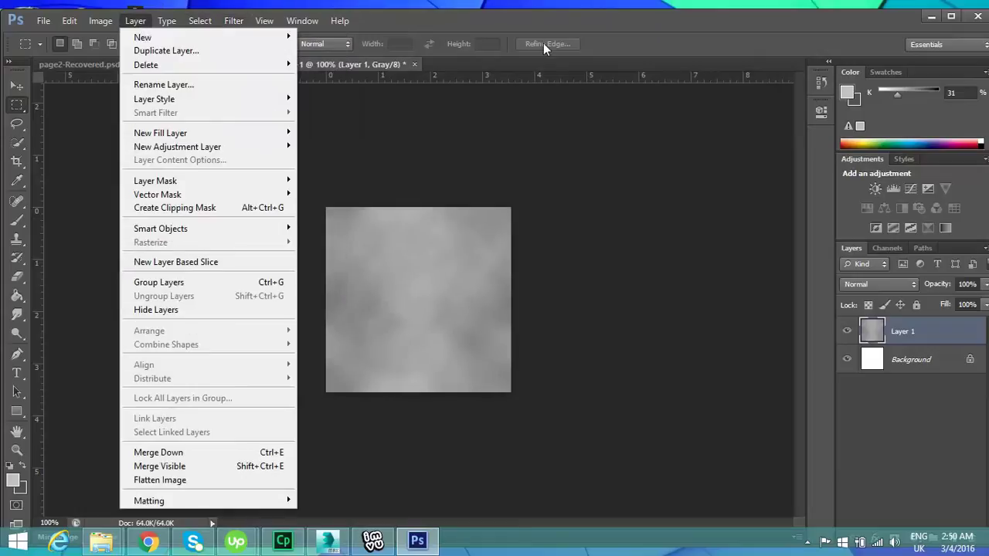
Step: Darken the clouds with a Brightness/Contrast adjustment layer at brightness -144 and contrast 100, and merge all visible layers
left_click(577, 17)
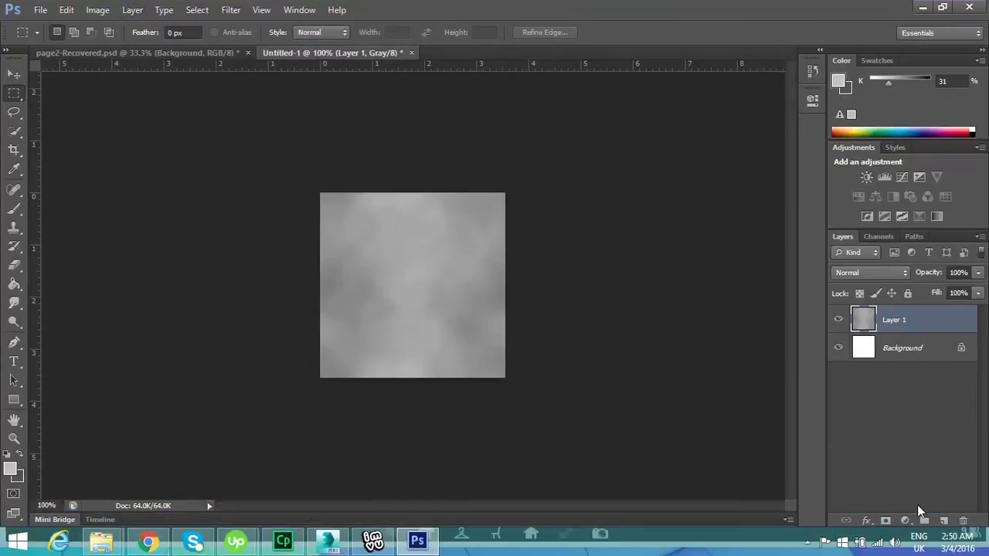
left_click(906, 520)
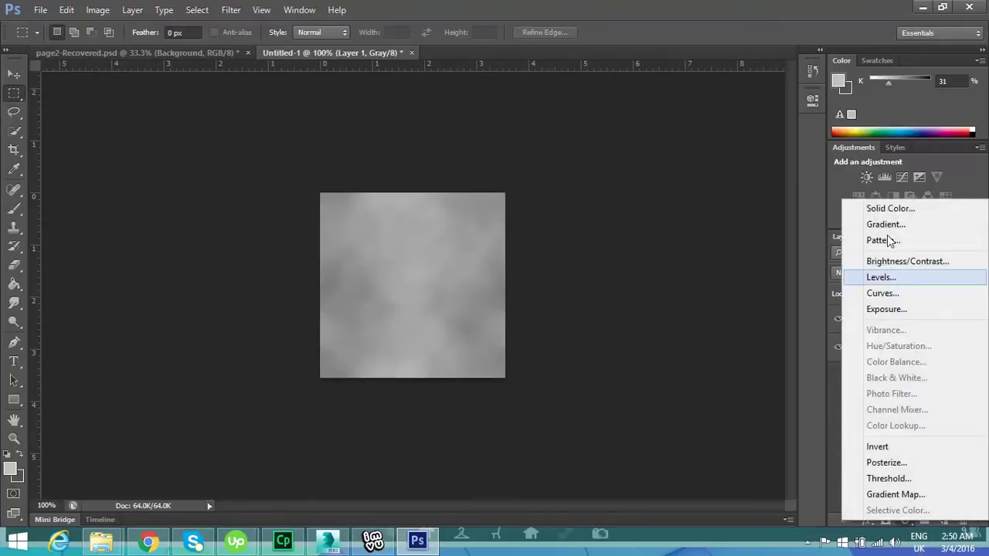
left_click(896, 261)
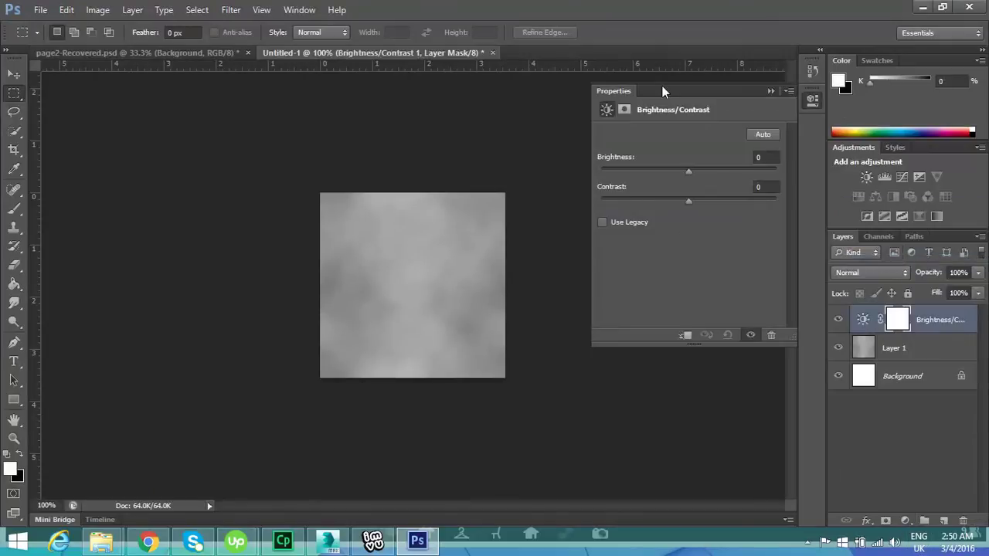
left_click_drag(689, 171, 605, 167)
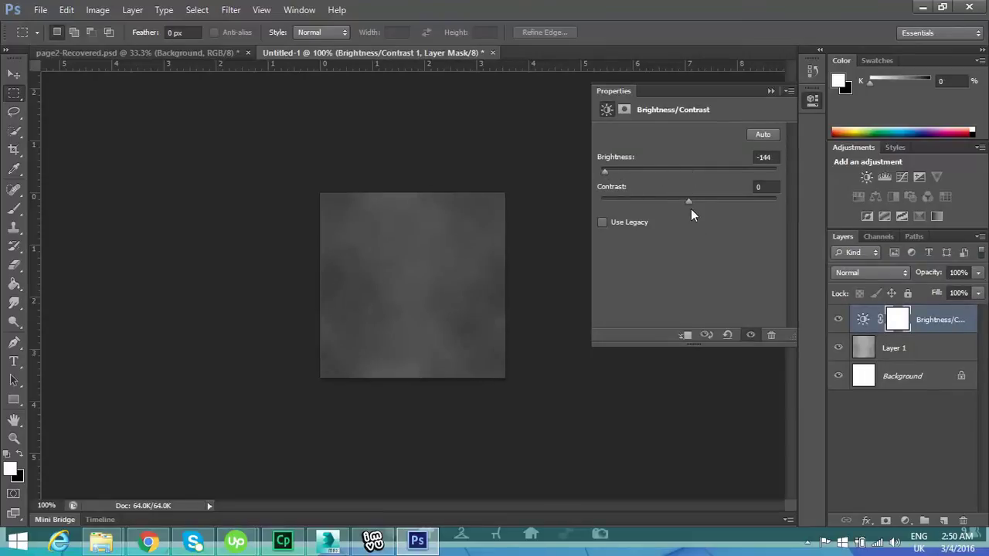
left_click_drag(690, 200, 797, 232)
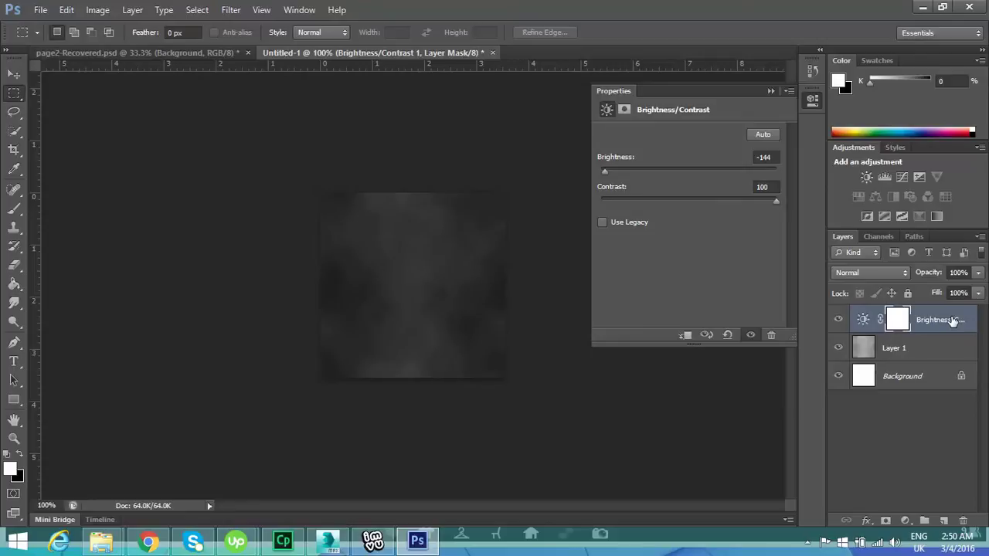
right_click(949, 358)
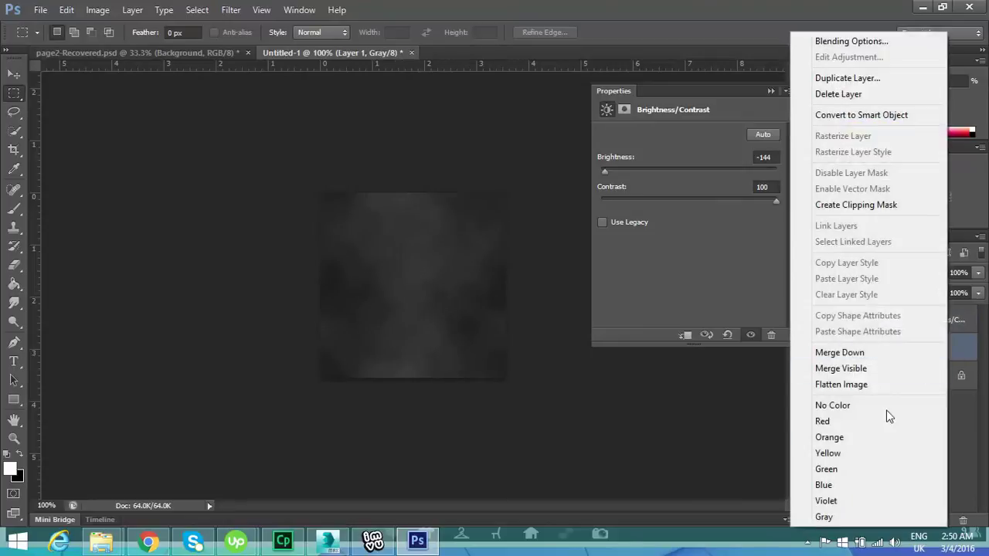
left_click(866, 371)
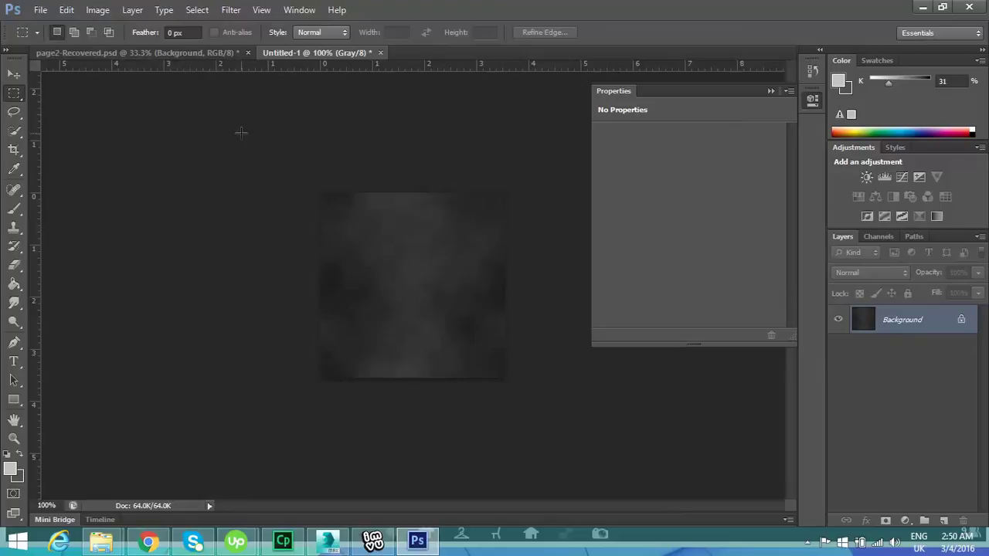
Step: Save the clouds image for web as a PNG-24 named opacity in the furniture folder of imvu project
left_click(34, 11)
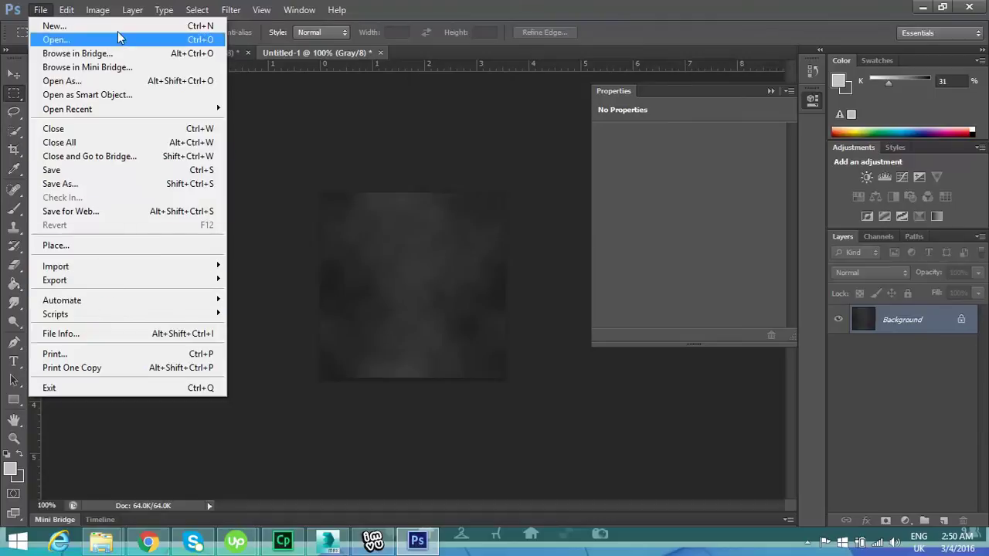
left_click(87, 214)
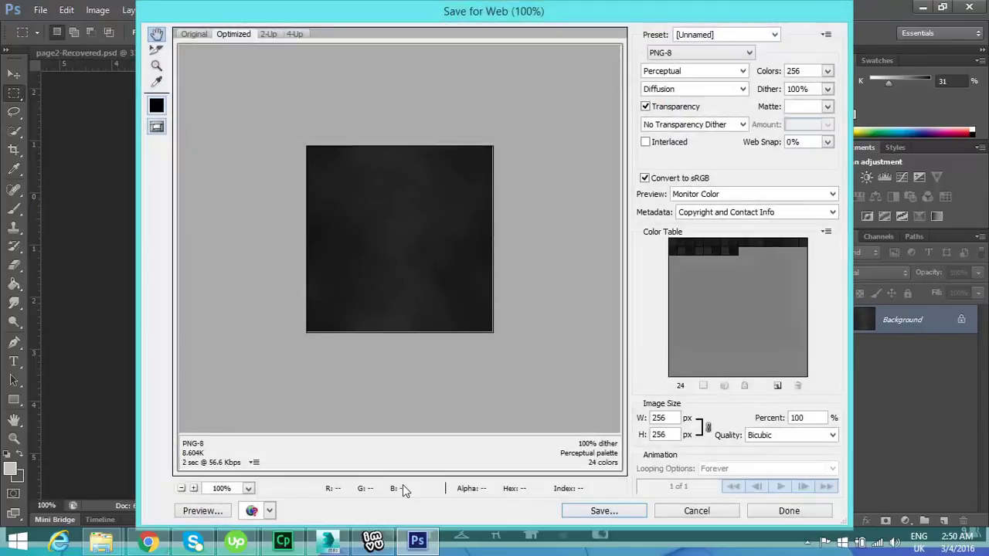
left_click(749, 51)
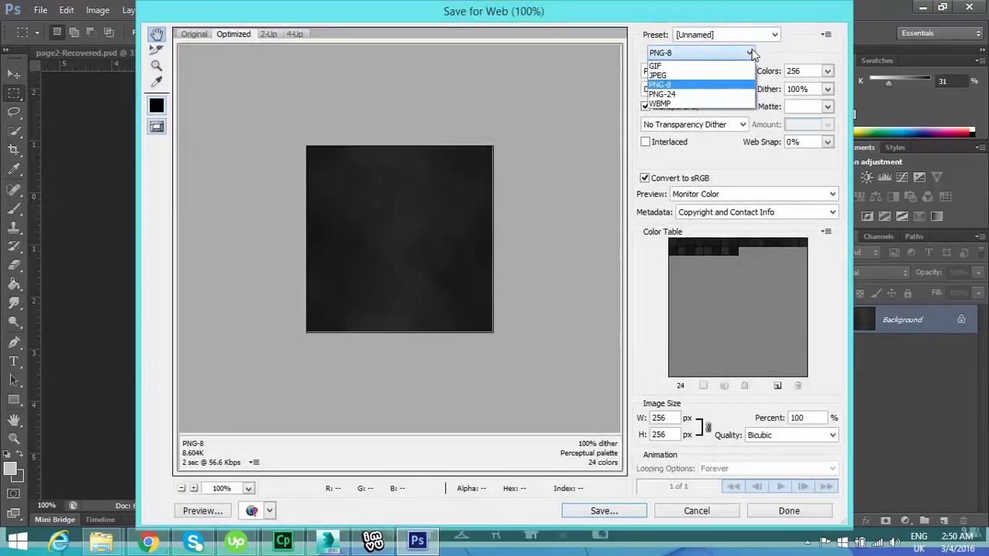
left_click(726, 94)
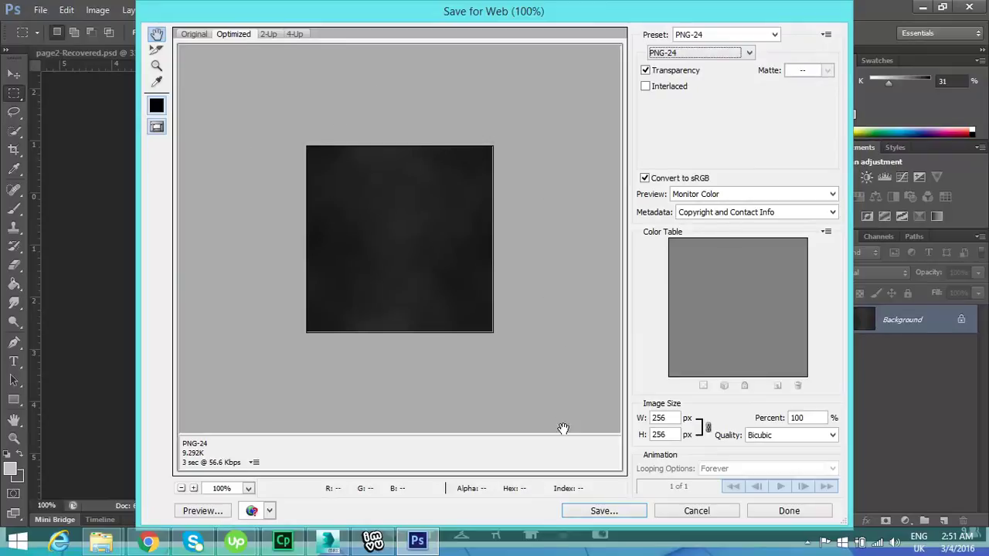
left_click(587, 513)
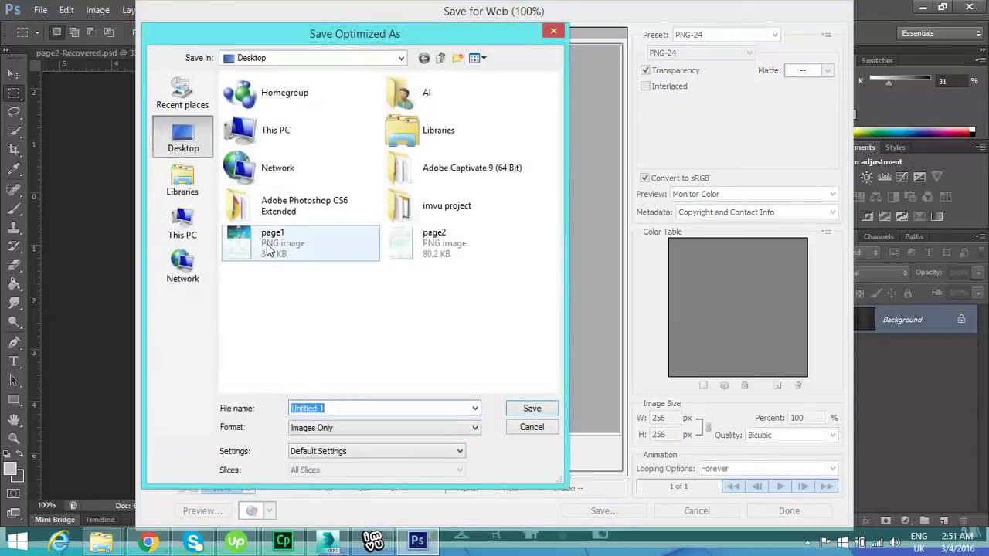
double_click(423, 204)
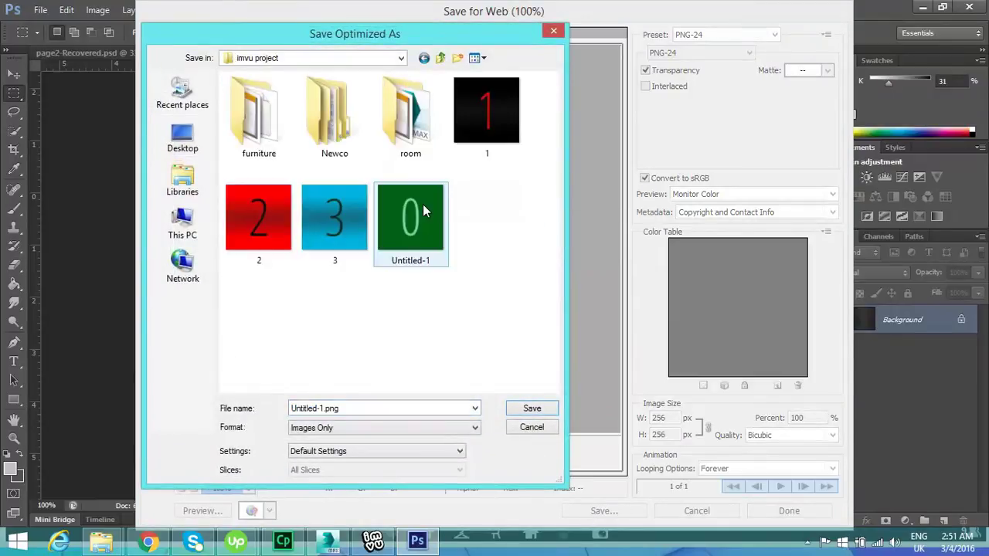
double_click(250, 128)
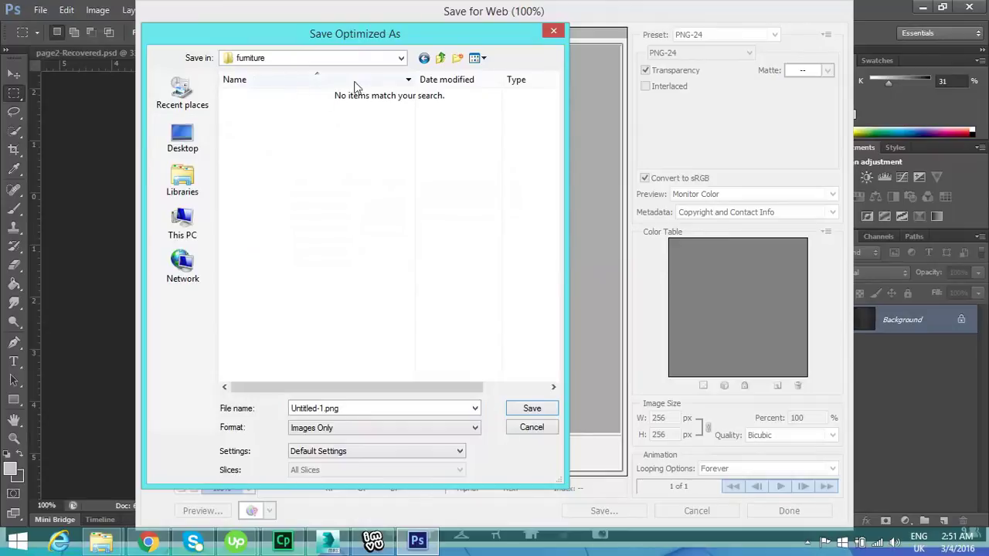
left_click(424, 58)
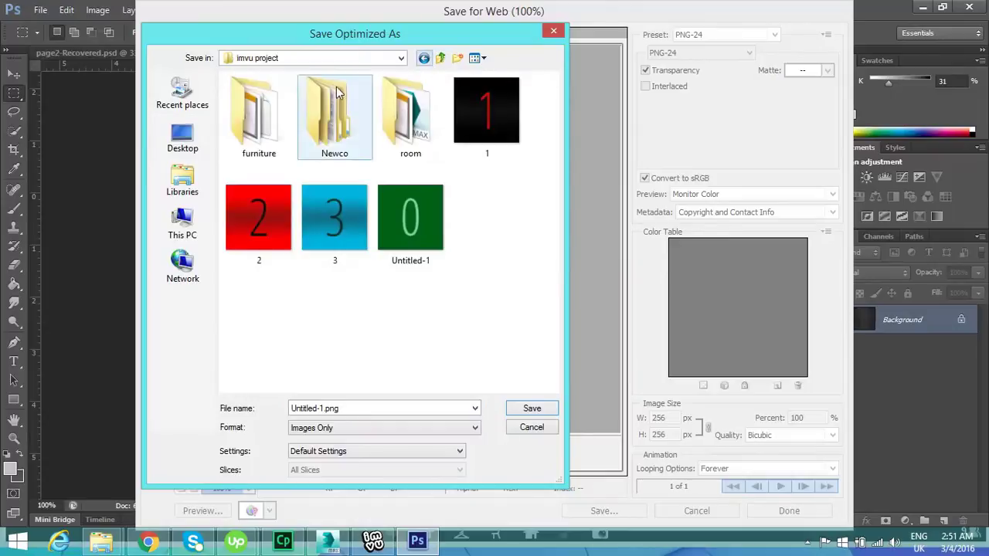
double_click(286, 116)
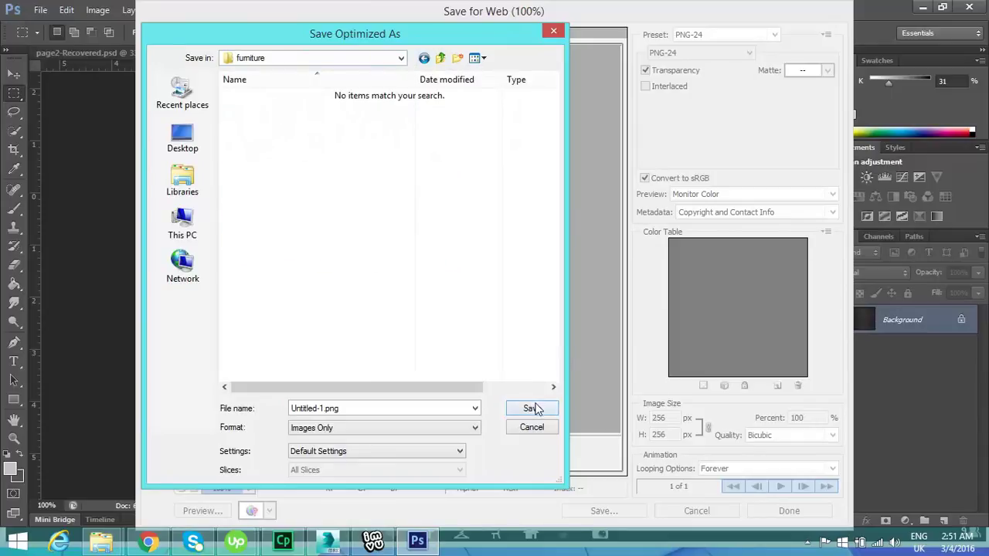
left_click(365, 407)
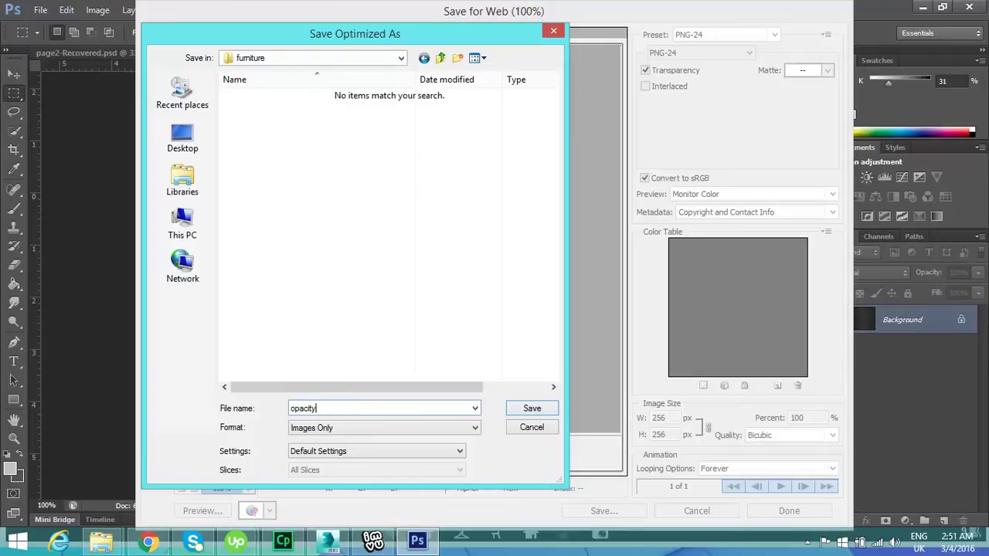
left_click(523, 407)
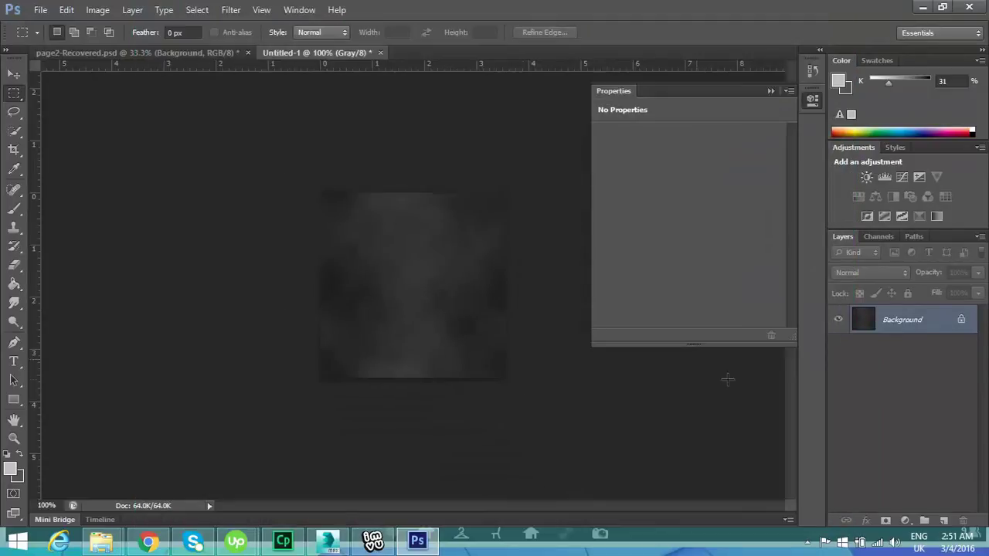
Step: Convert the clouds image from grayscale to RGB Color mode
left_click(905, 521)
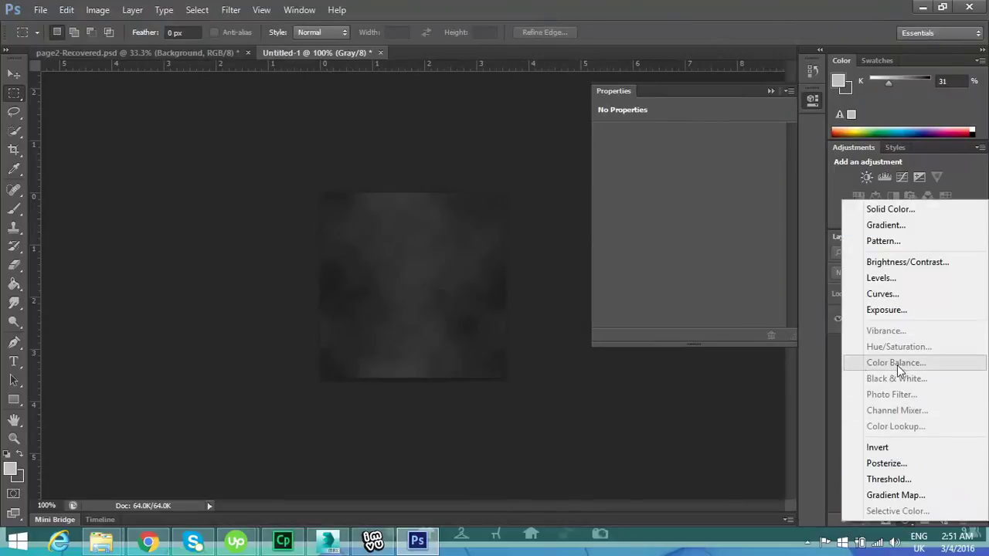
left_click(737, 414)
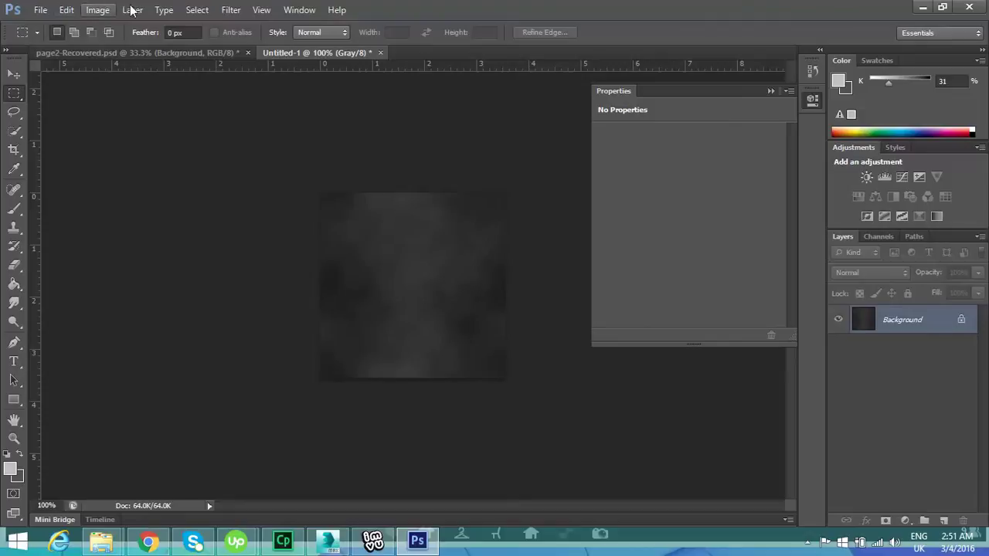
left_click(98, 9)
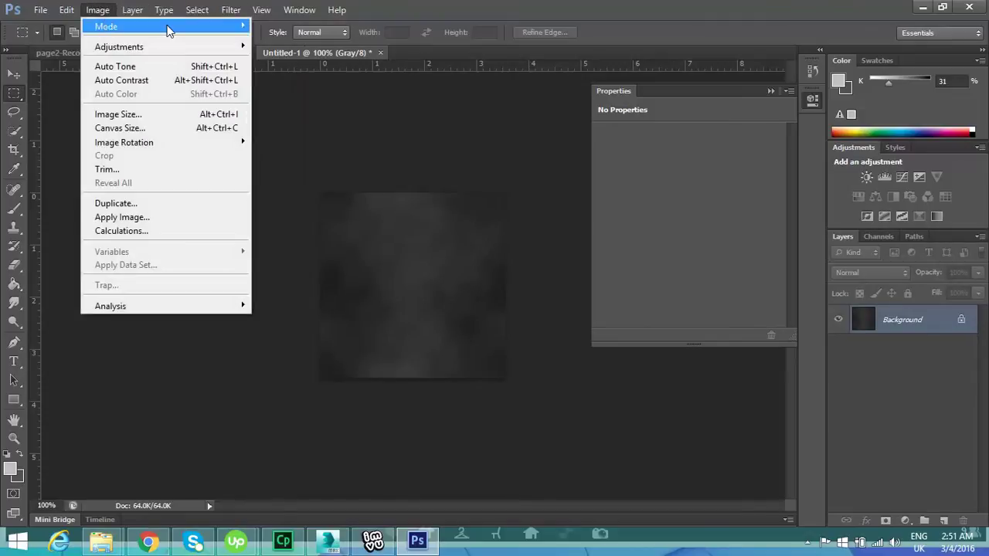
mouse_move(221, 27)
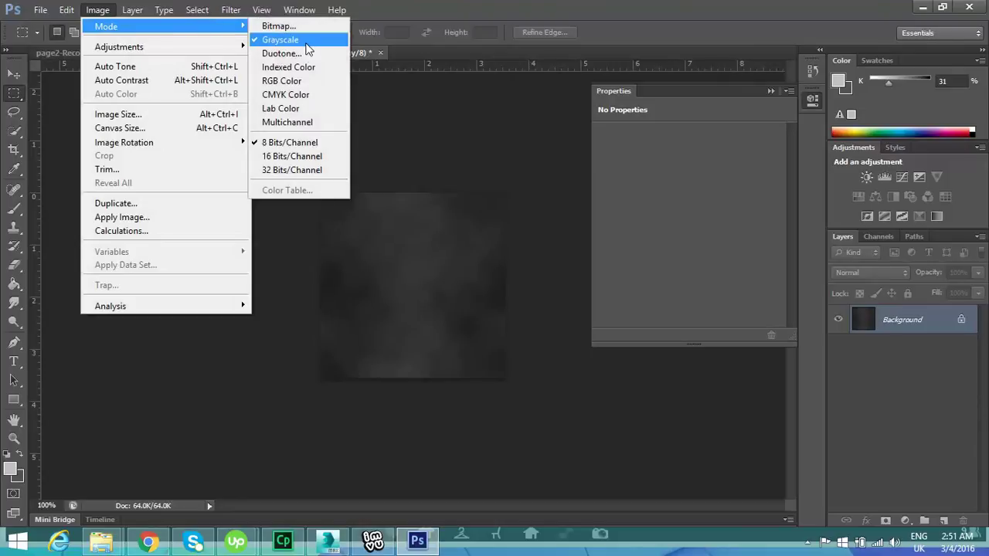
left_click(282, 81)
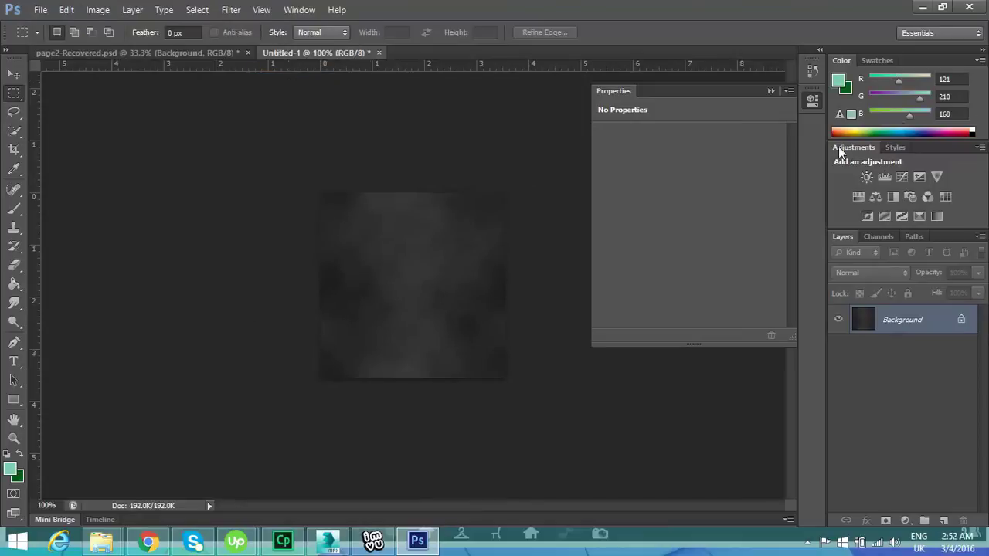
Step: Colorize the clouds with a Hue/Saturation adjustment layer at hue 12, saturation 100 and lightness +6
left_click(906, 522)
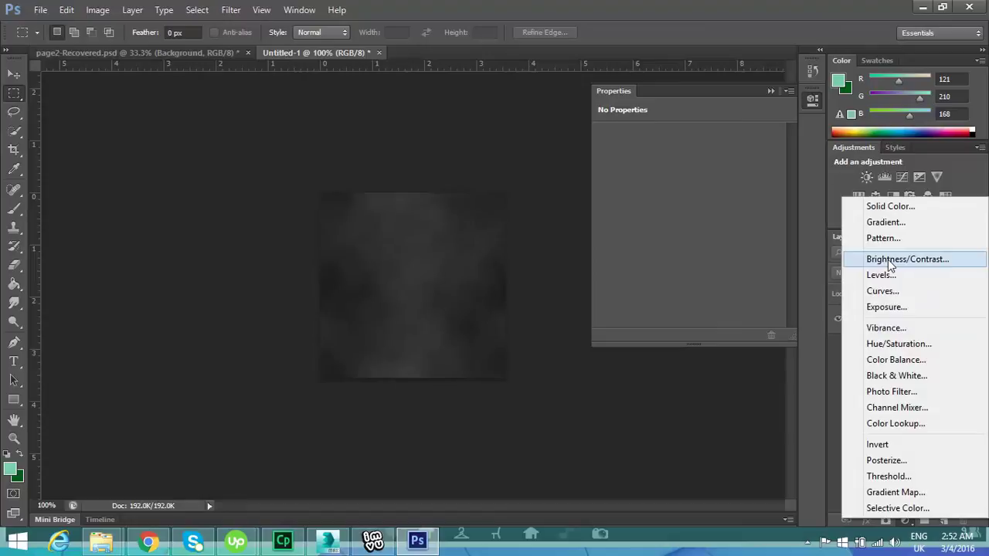
left_click(887, 348)
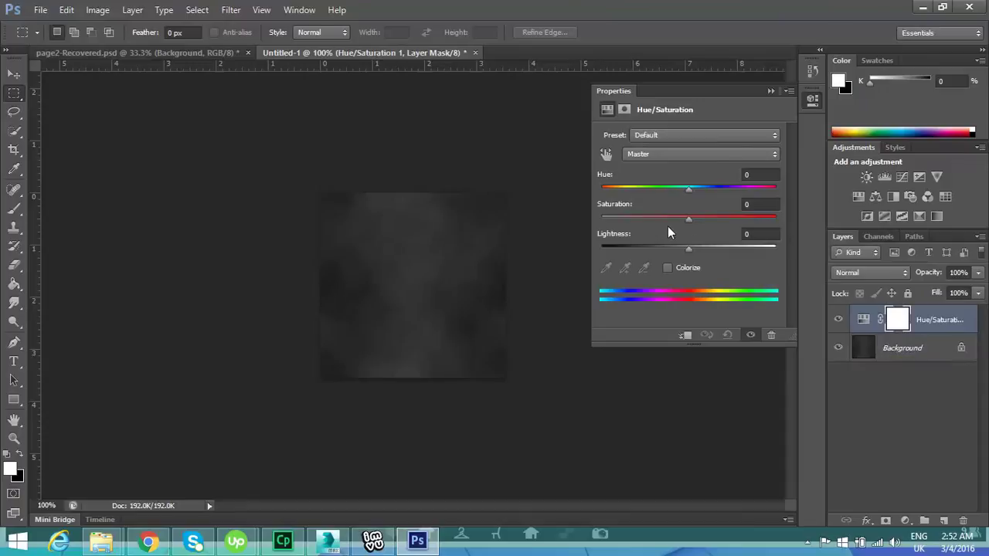
left_click(669, 268)
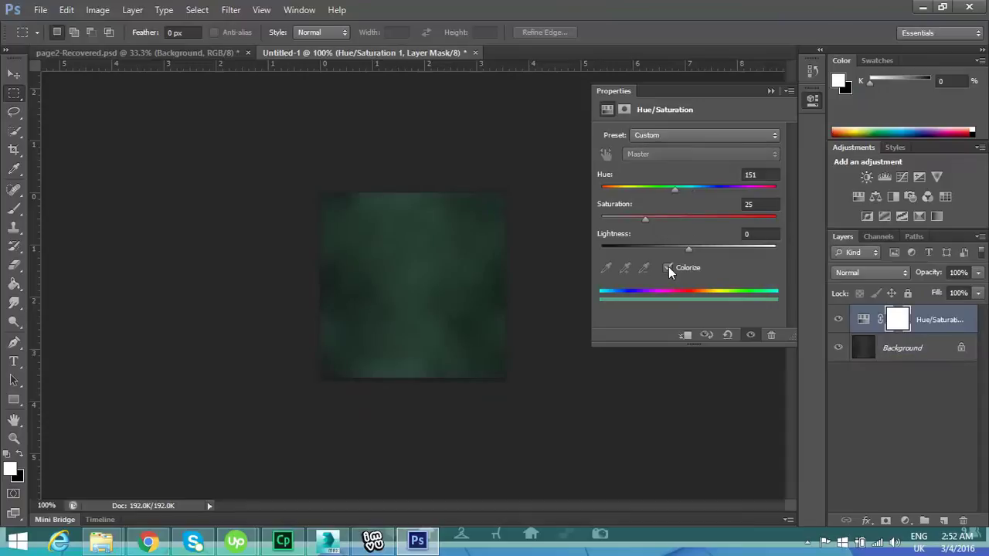
left_click_drag(676, 188, 592, 193)
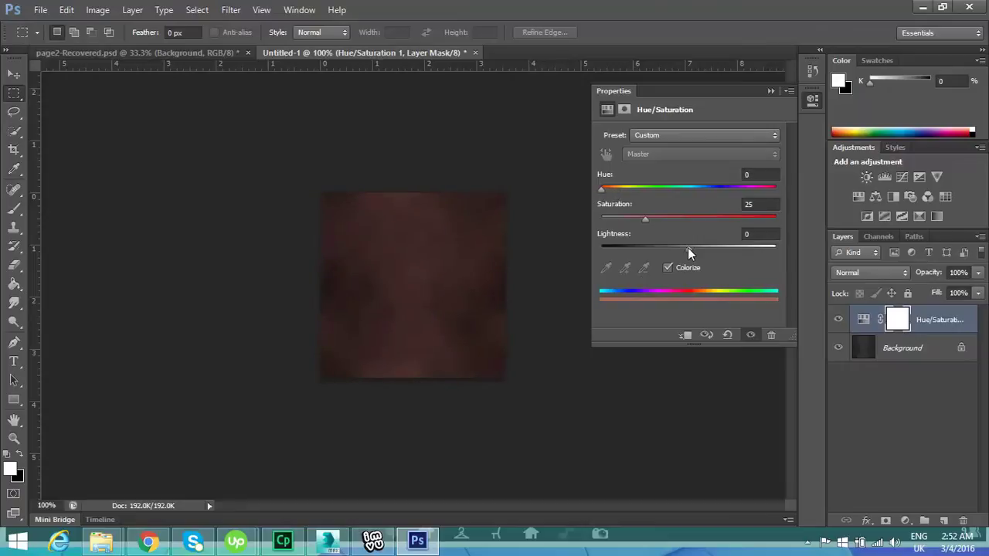
left_click_drag(646, 219, 780, 245)
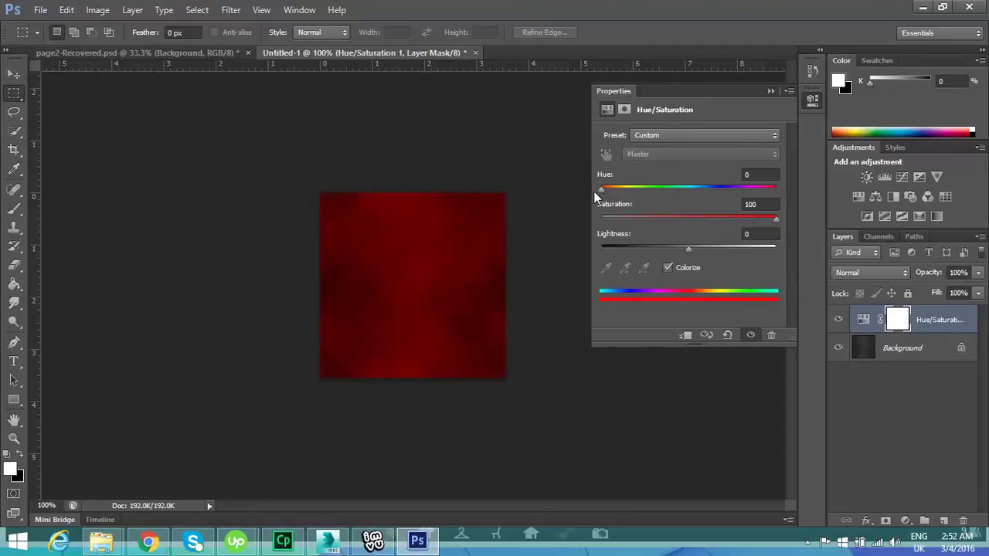
left_click_drag(603, 190, 608, 190)
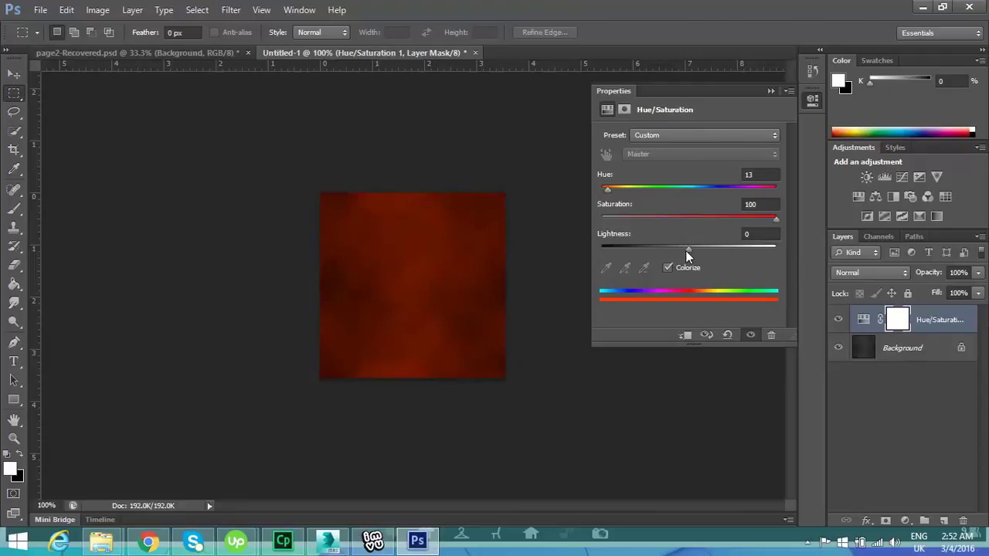
left_click_drag(685, 250, 697, 253)
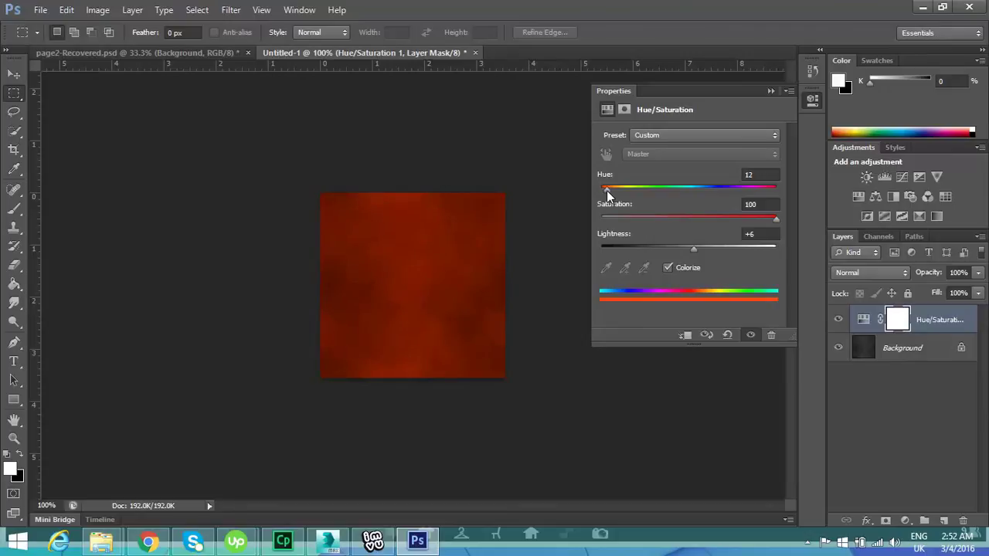
Step: Save the orange-red clouds for web as a PNG-24 named defuse in the furniture folder
left_click(40, 10)
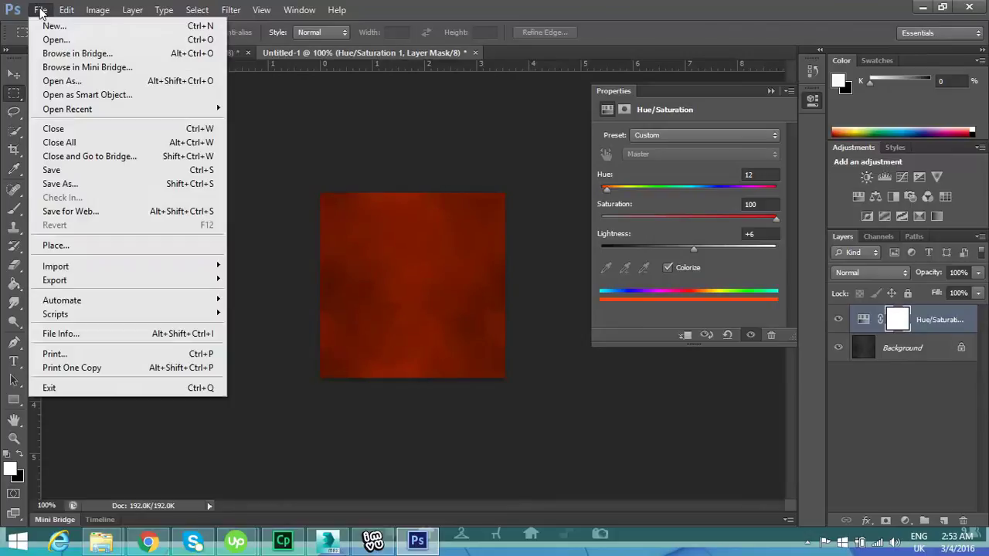
left_click(89, 212)
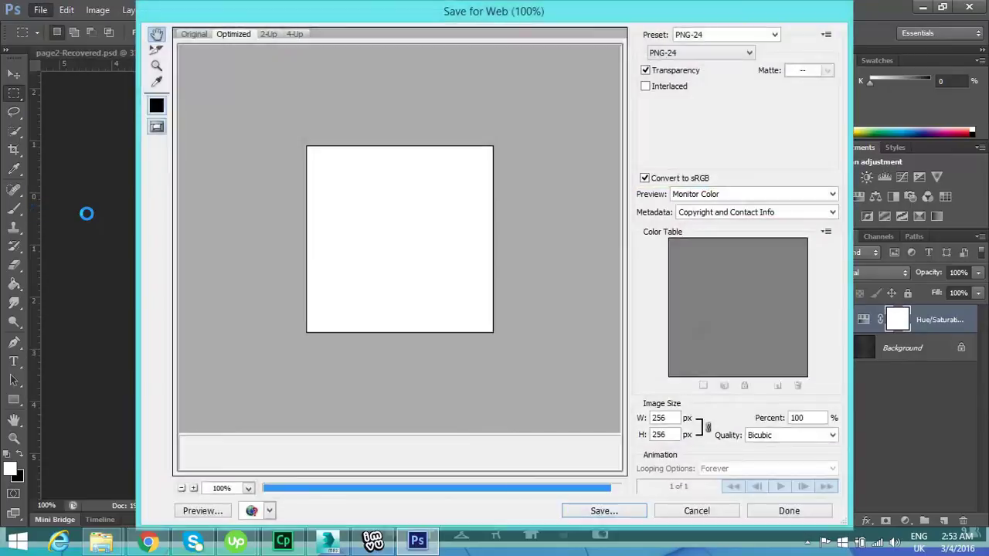
left_click(620, 514)
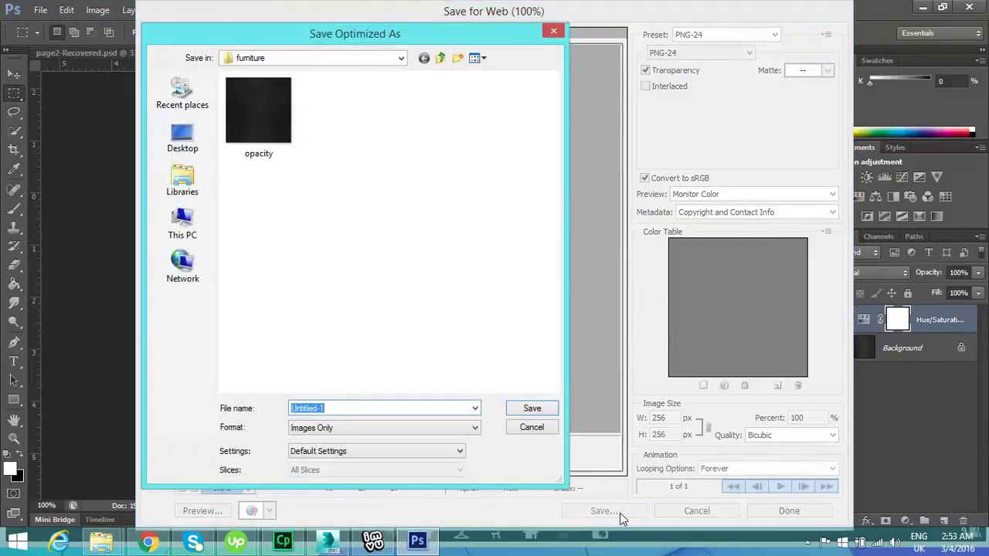
type("d")
left_click(533, 409)
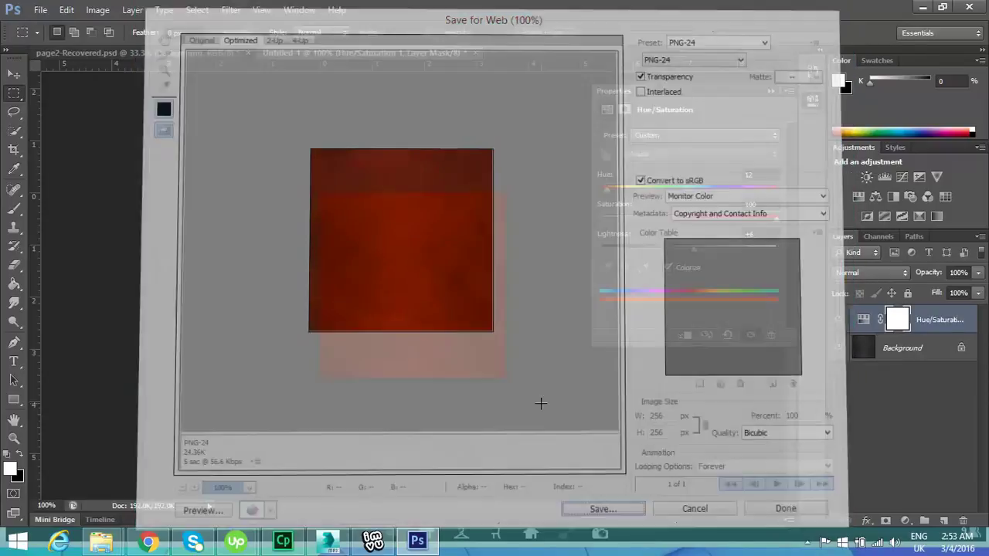
Step: Switch to the IMVU editor and give material 01 the opacity image as its opacity map and defuse as its texture
left_click(923, 7)
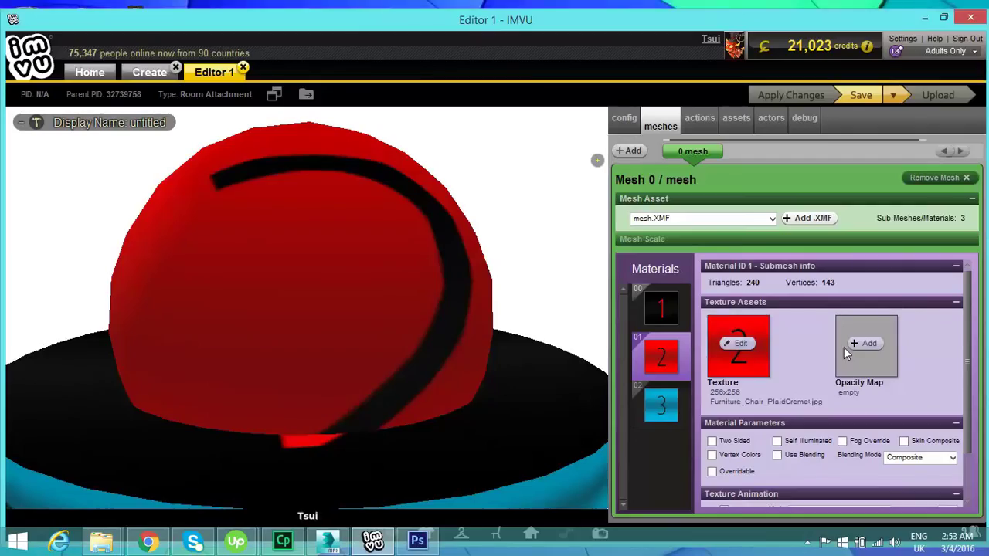
left_click(869, 344)
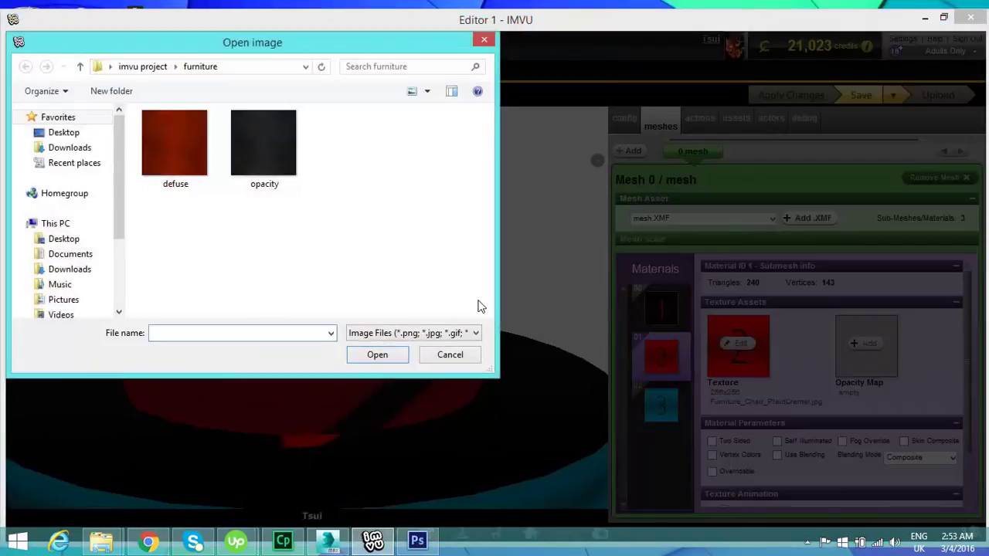
double_click(267, 144)
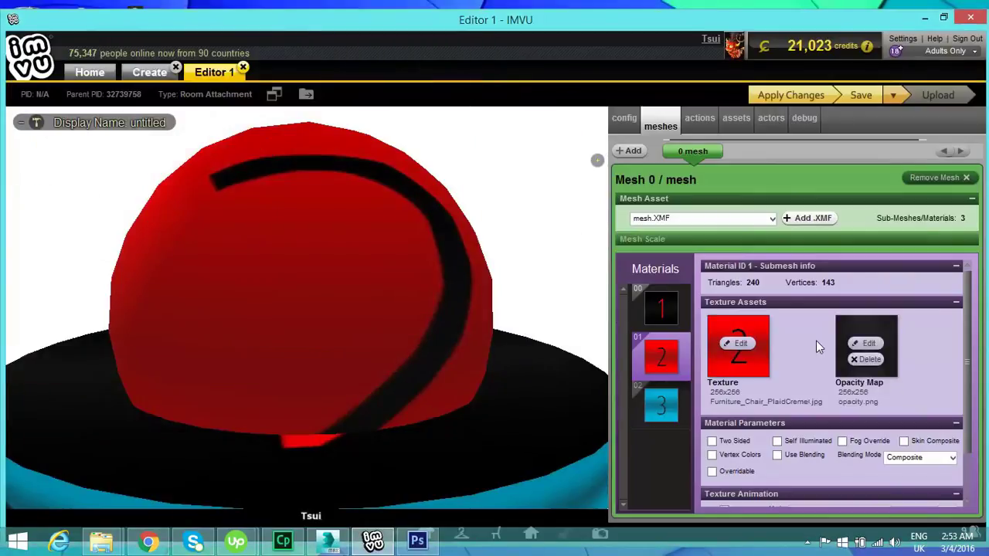
left_click(737, 342)
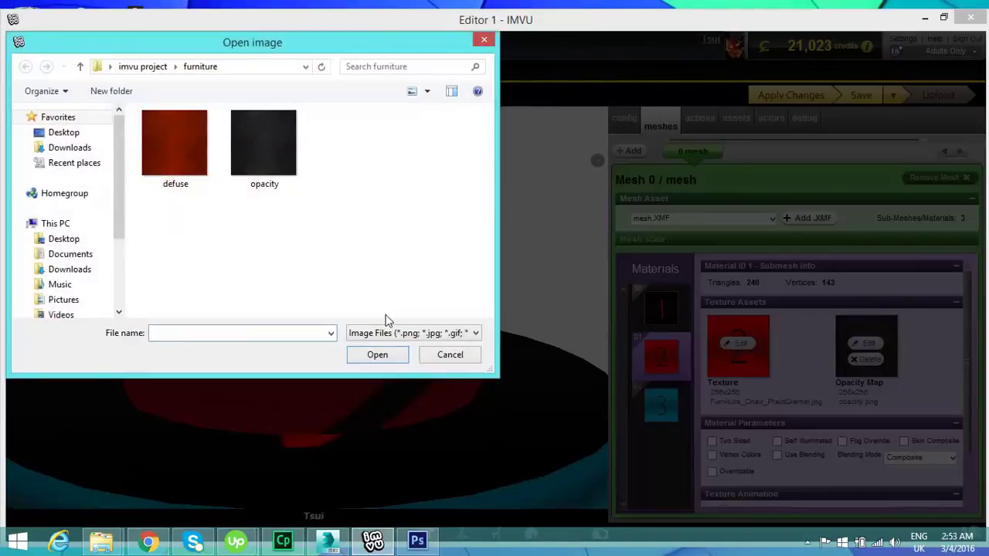
double_click(173, 144)
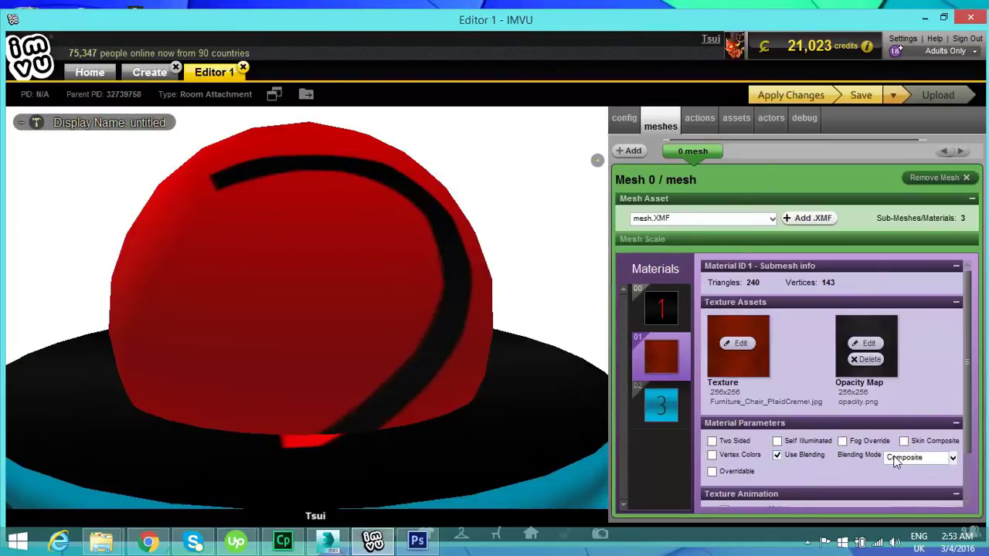
Step: Enable Use Blending with Composite mode for material 01, apply the changes and inspect the dome in the preview
left_click(792, 96)
left_click_drag(376, 307, 430, 312)
scroll(431, 317, "up", 2)
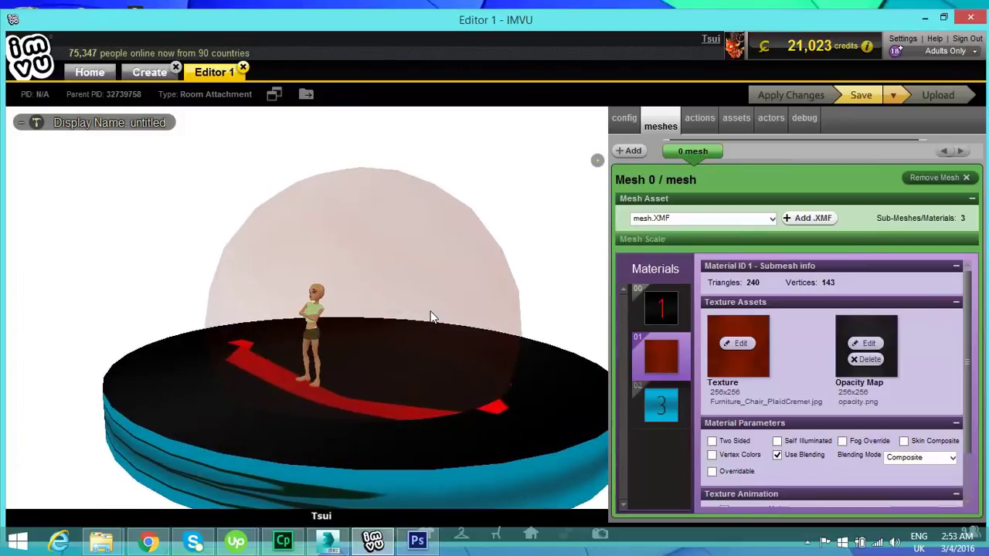
scroll(431, 317, "down", 3)
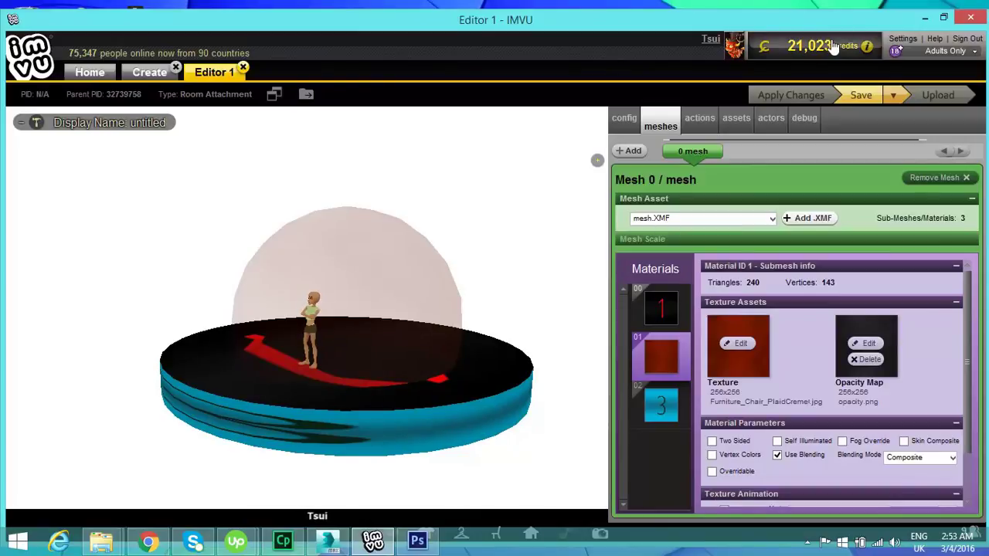
Step: Maximize the editor window and put the long grey coat outfit from My Outfits on the preview avatar
double_click(813, 27)
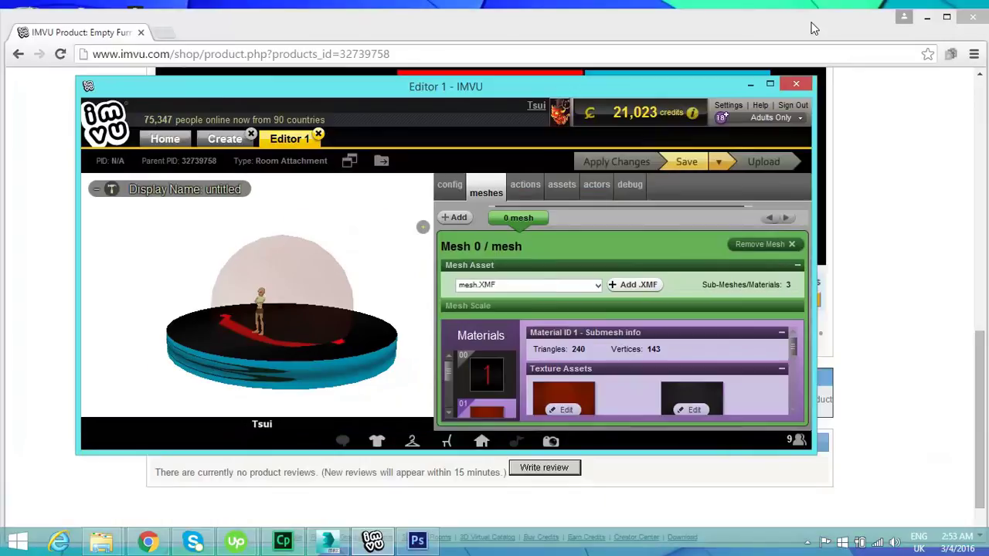
double_click(683, 85)
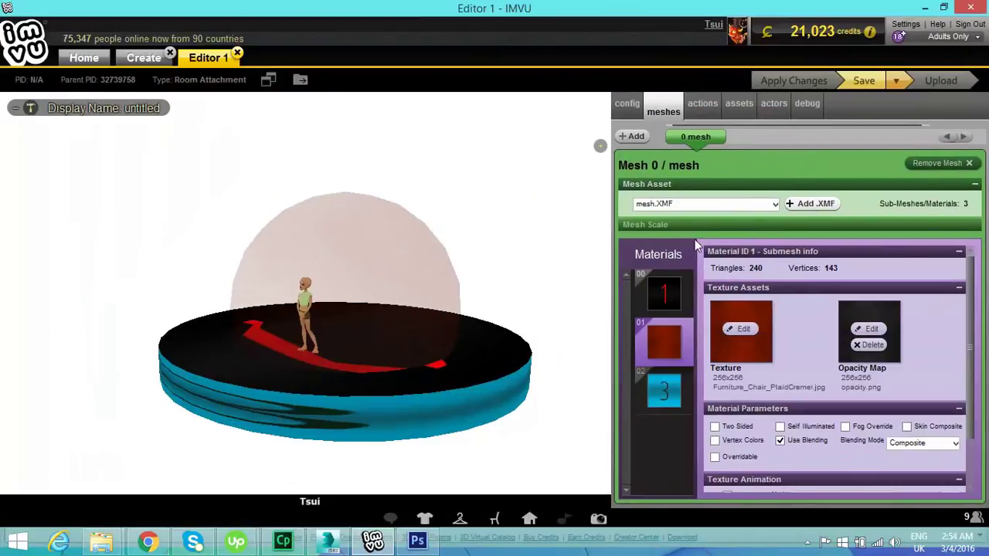
left_click(461, 520)
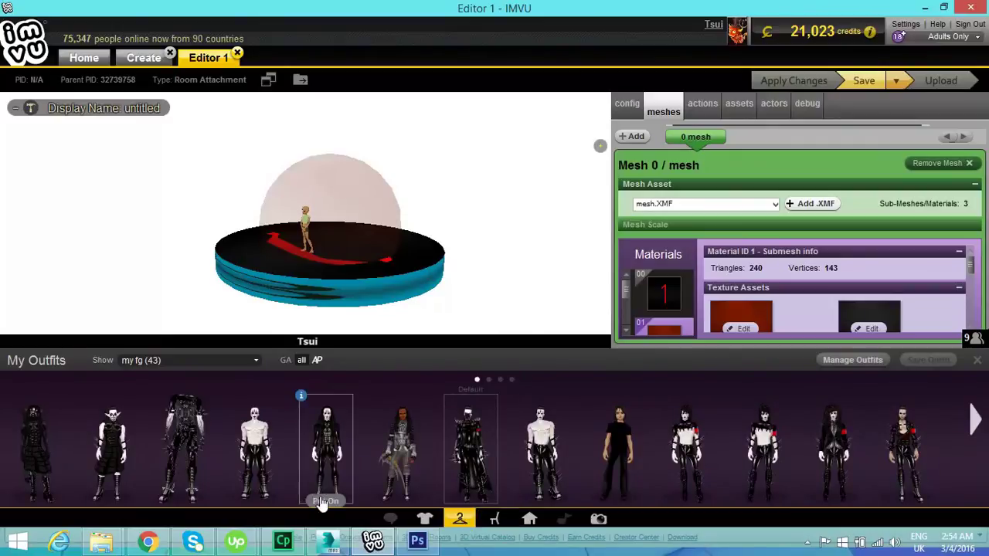
left_click(389, 498)
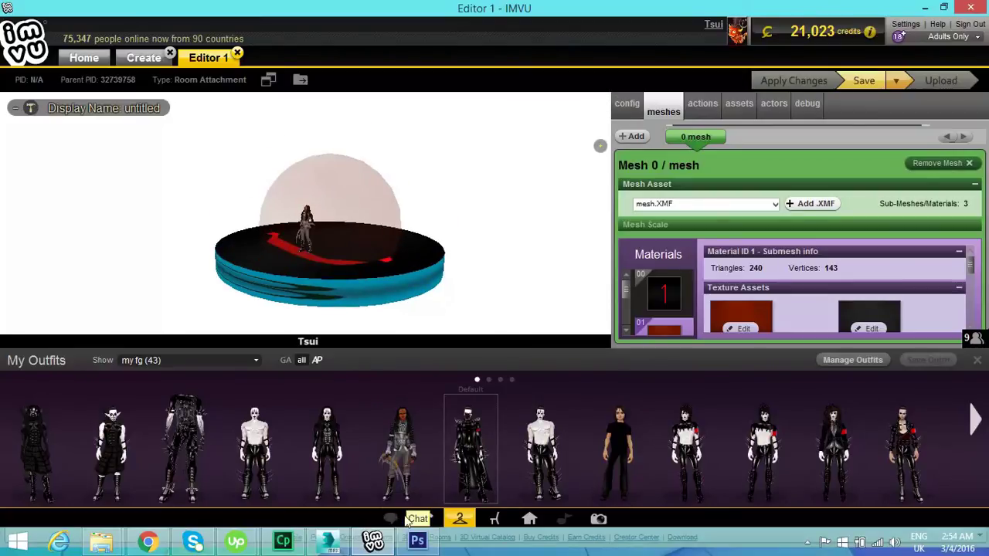
left_click(459, 519)
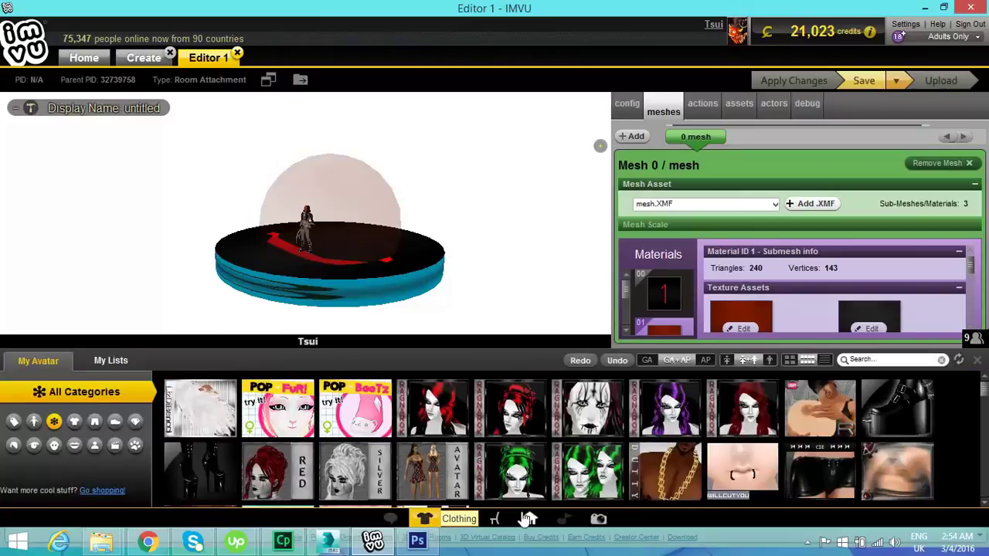
Step: Load the dark room with green arched windows from My Rooms into the preview and inspect the furniture inside it
left_click(531, 520)
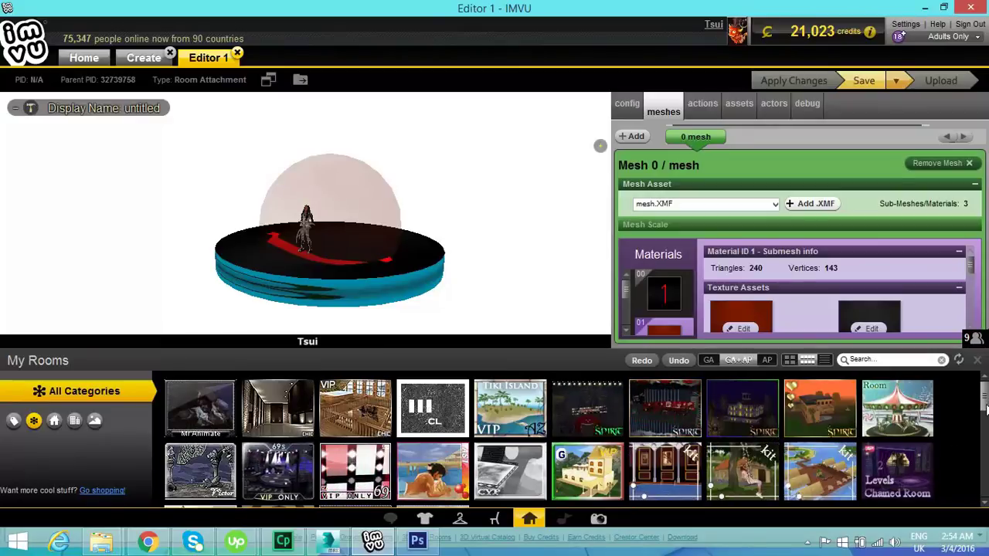
scroll(934, 447, "down", 2)
scroll(985, 439, "down", 2)
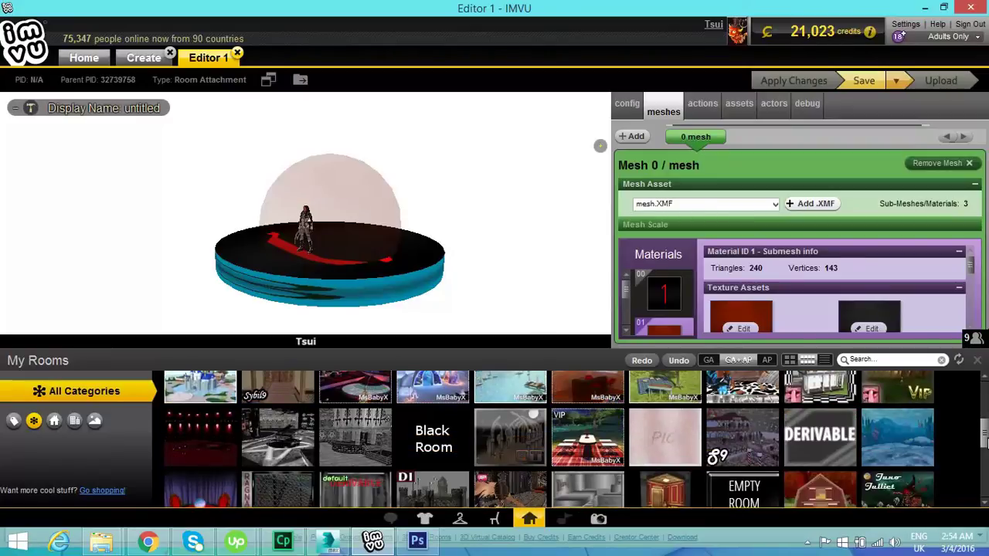
scroll(986, 447, "down", 1)
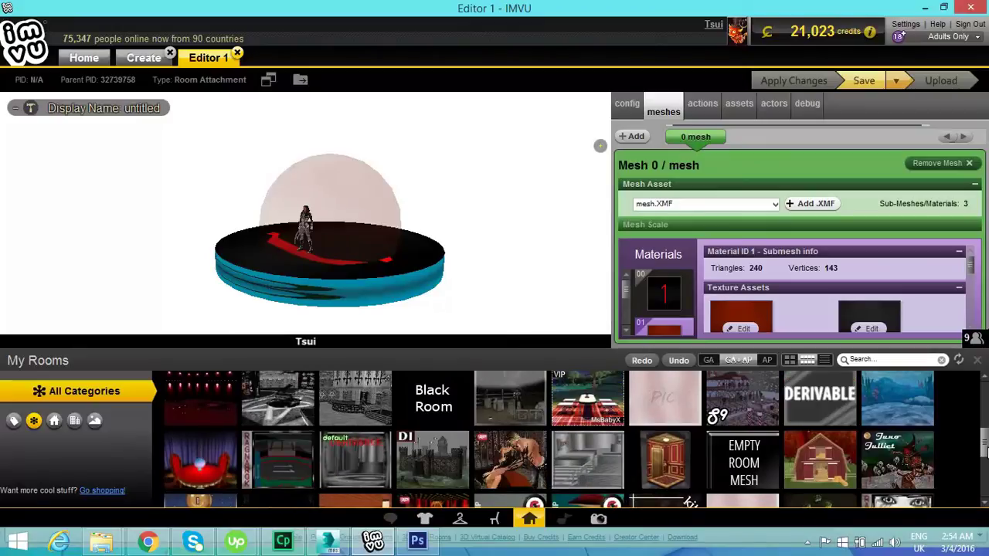
left_click_drag(986, 450, 987, 467)
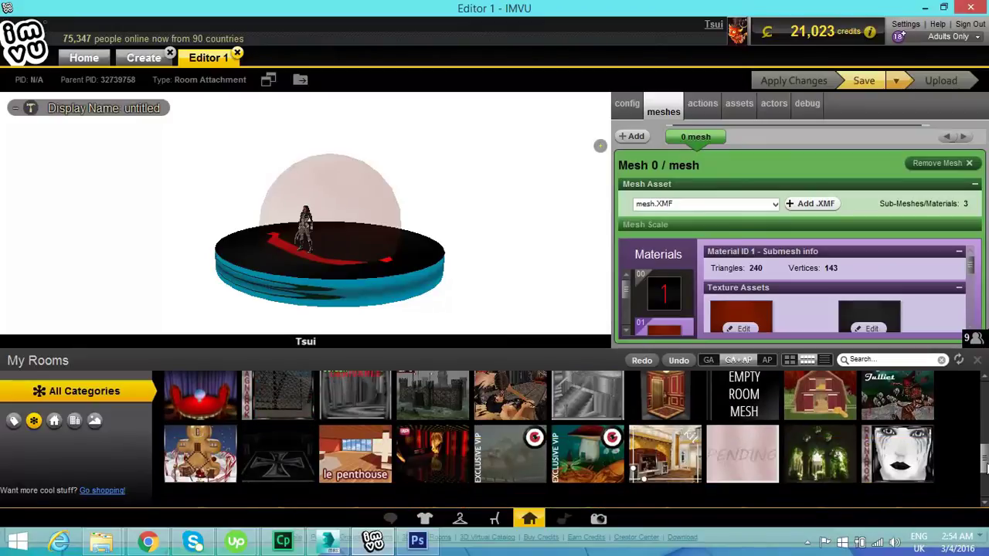
mouse_move(684, 463)
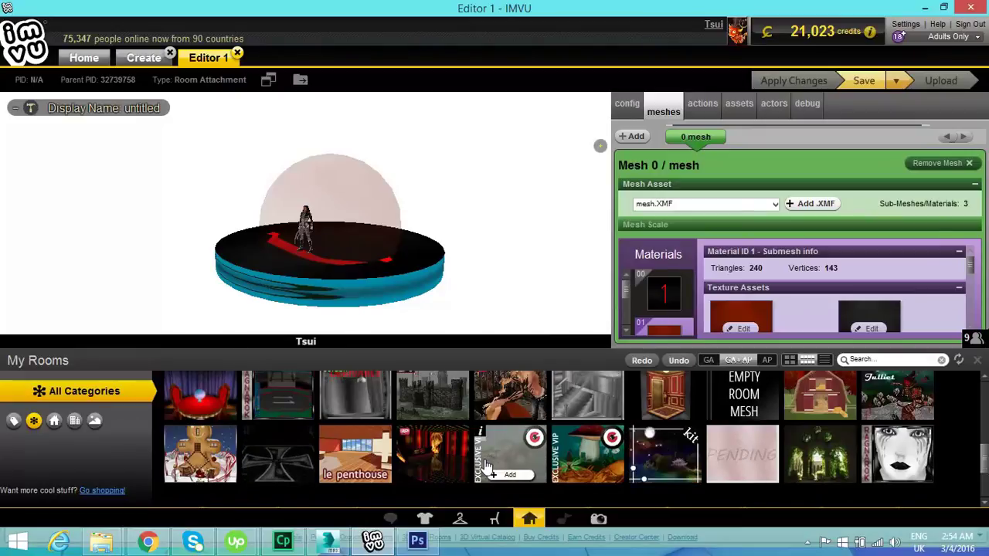
mouse_move(307, 472)
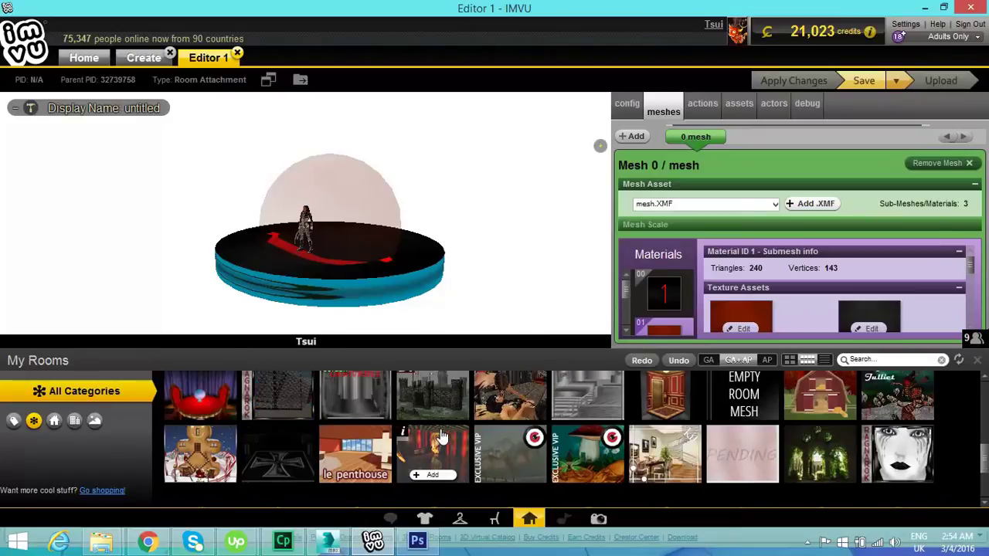
mouse_move(800, 476)
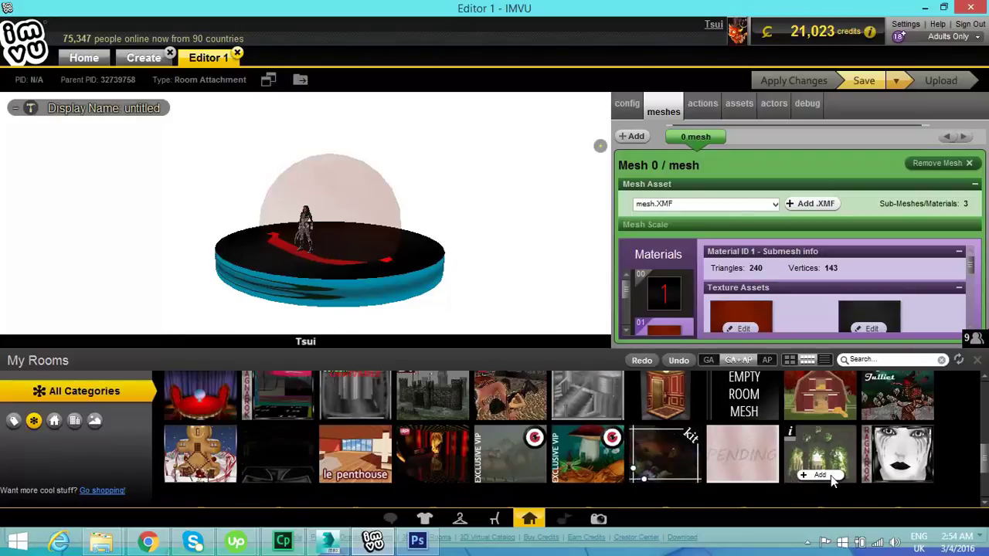
left_click(826, 475)
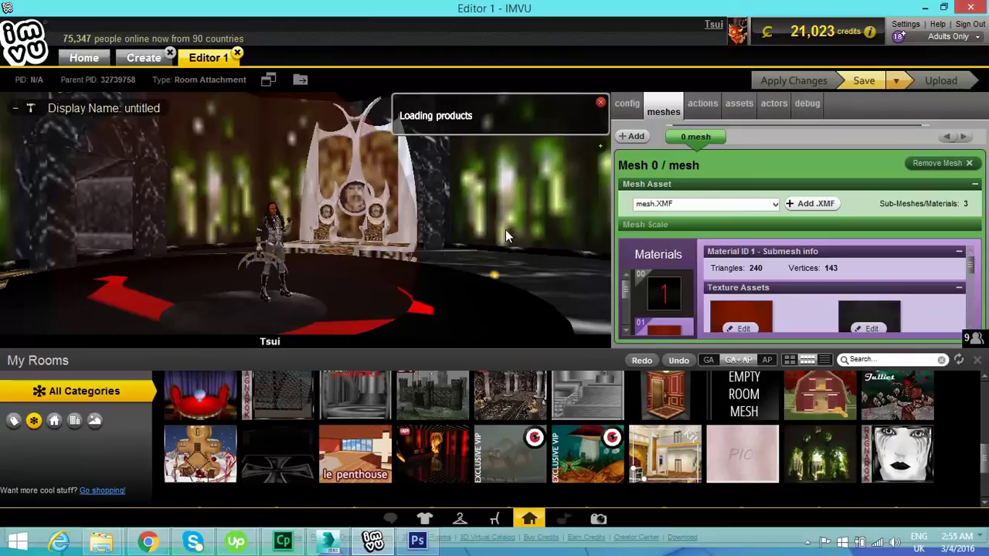
left_click_drag(505, 229, 432, 239)
scroll(430, 237, "up", 3)
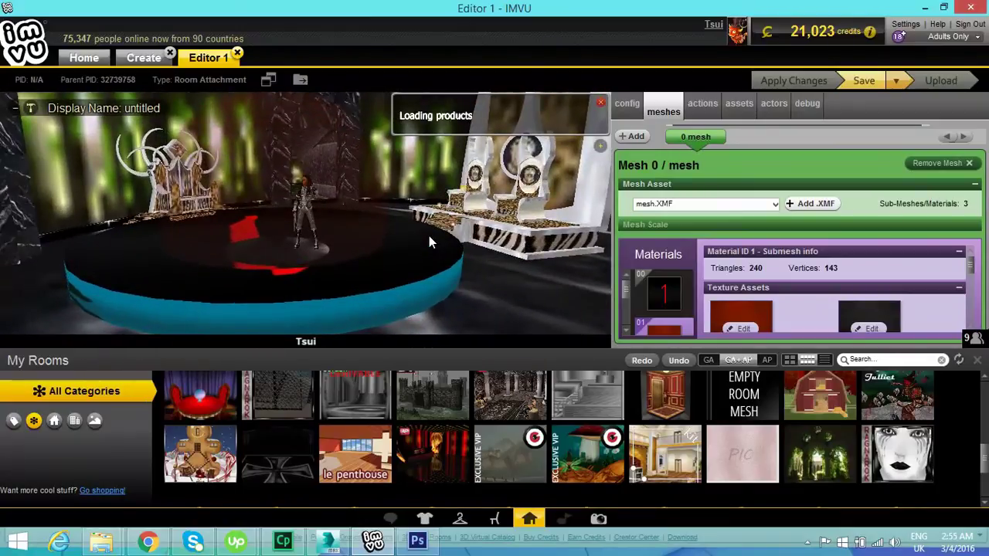
left_click_drag(276, 236, 451, 247)
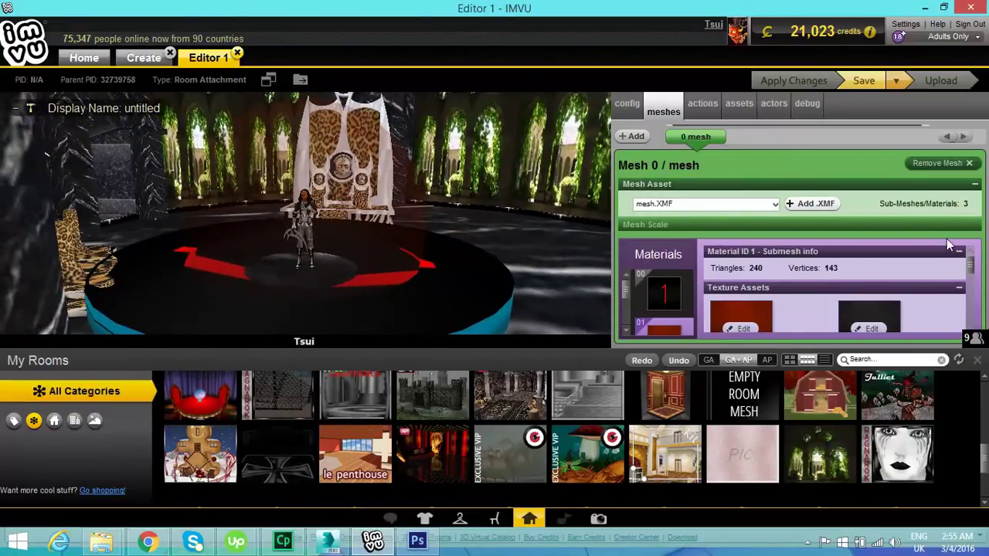
Step: Switch to Photoshop, hide the Hue/Saturation layer and add a Brightness/Contrast adjustment above the Background with brightness 78
left_click_drag(973, 272, 973, 285)
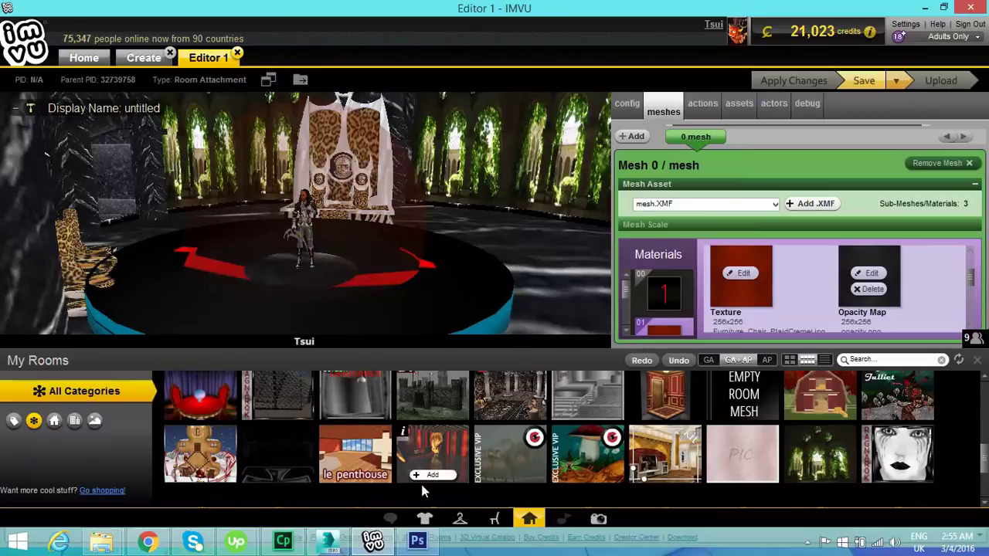
left_click(418, 541)
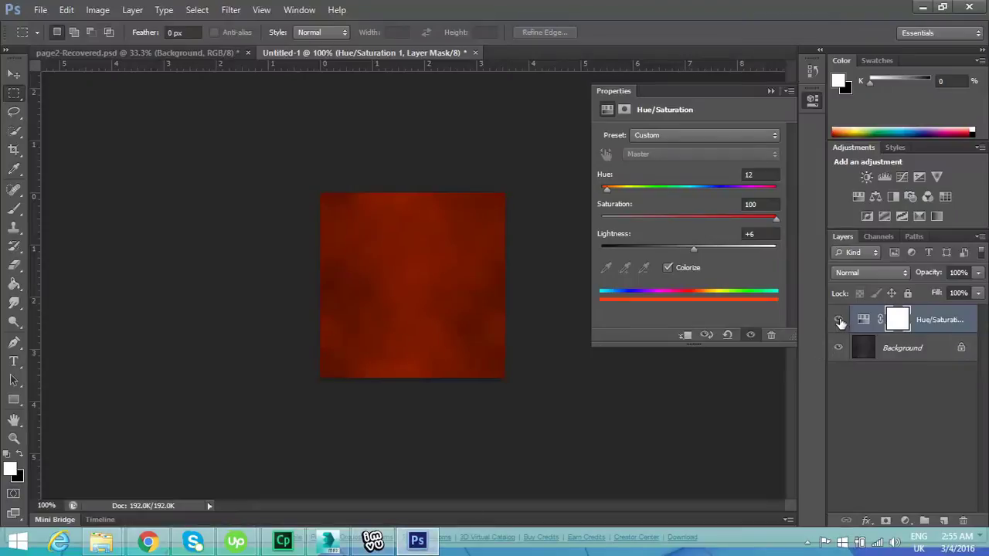
left_click(839, 320)
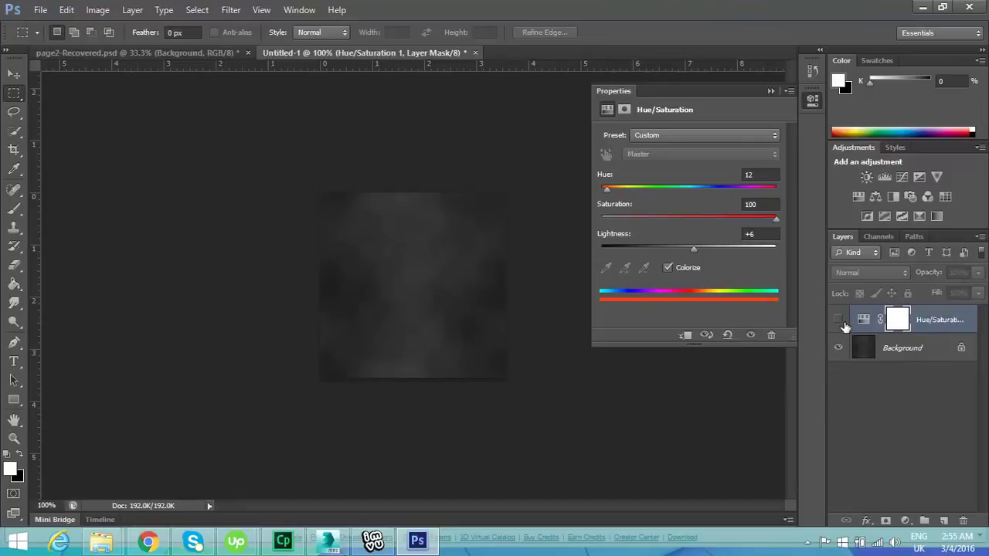
left_click(937, 353)
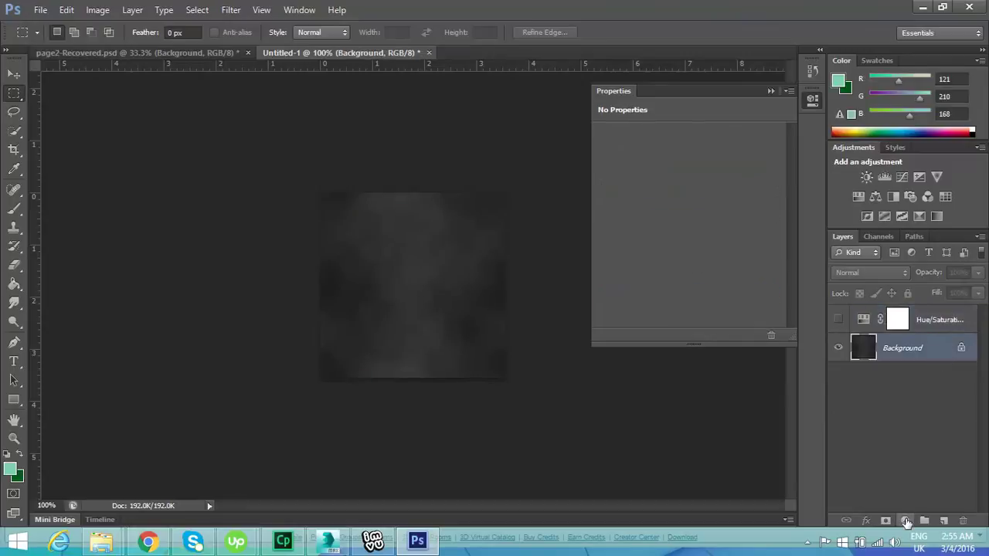
left_click(906, 520)
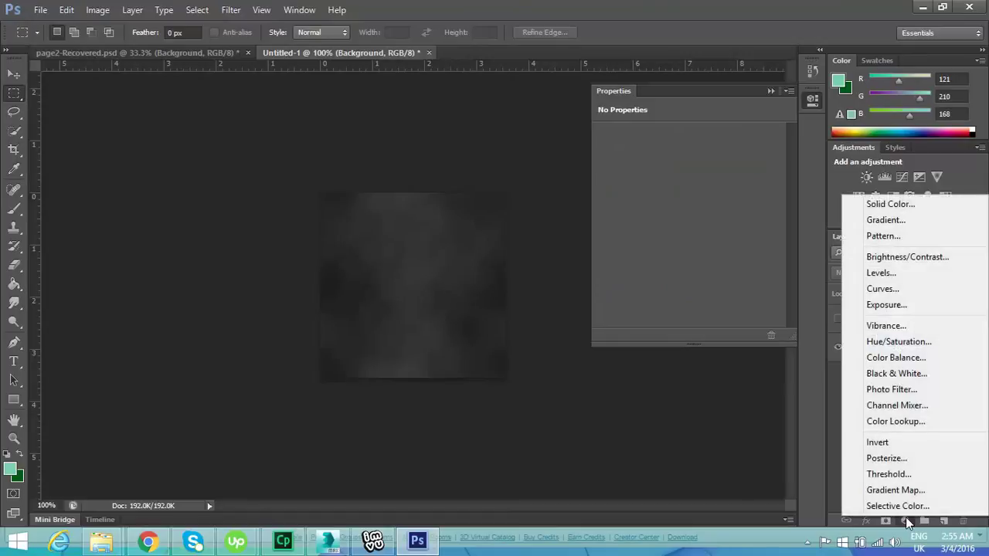
left_click(914, 258)
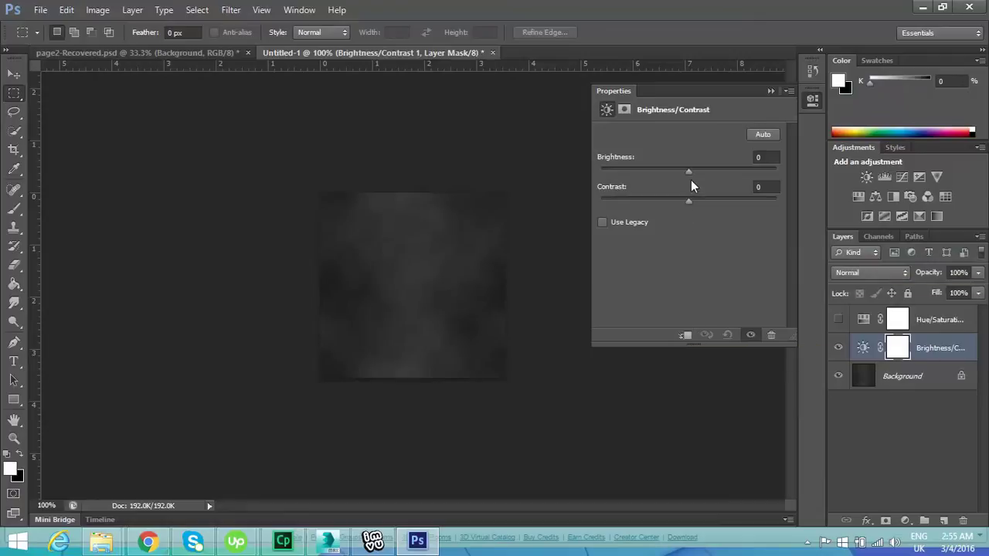
left_click_drag(689, 171, 722, 172)
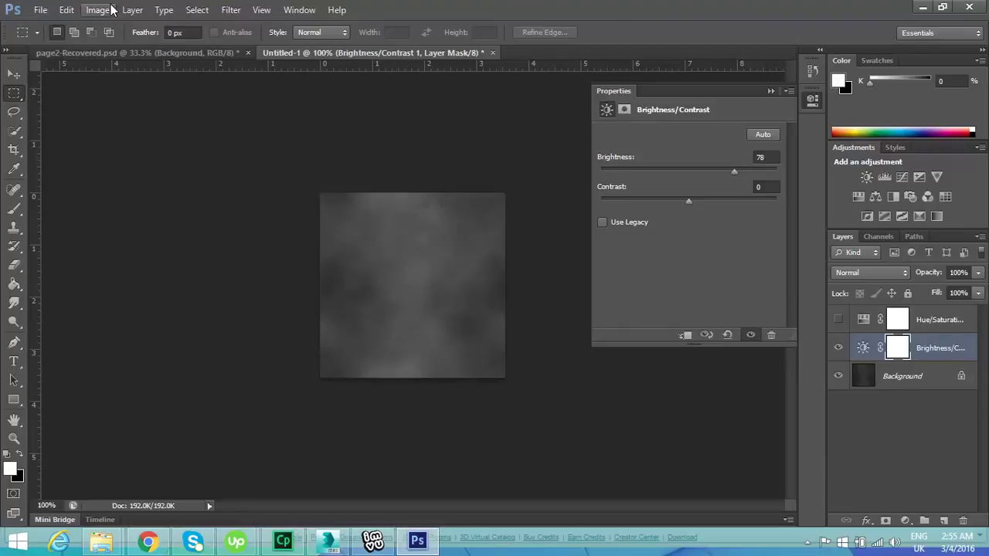
Step: Save the brightened grey clouds for web as a PNG-24, overwriting the opacity image in the furniture folder
left_click(41, 9)
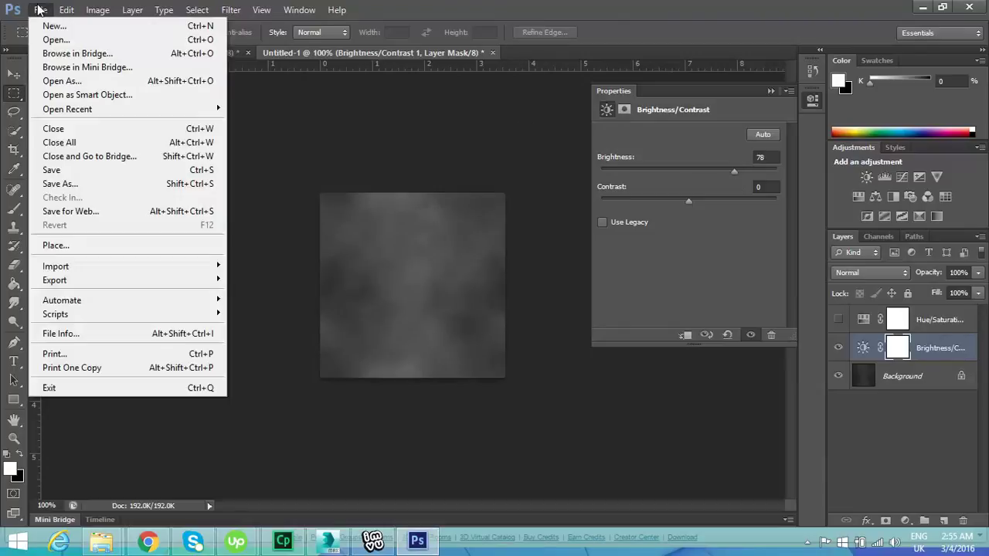
left_click(145, 213)
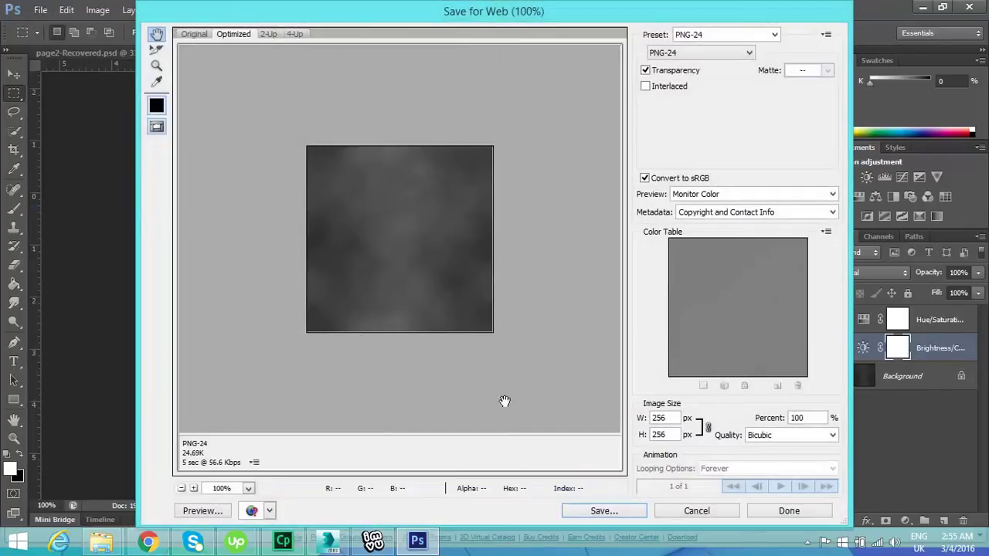
left_click(591, 511)
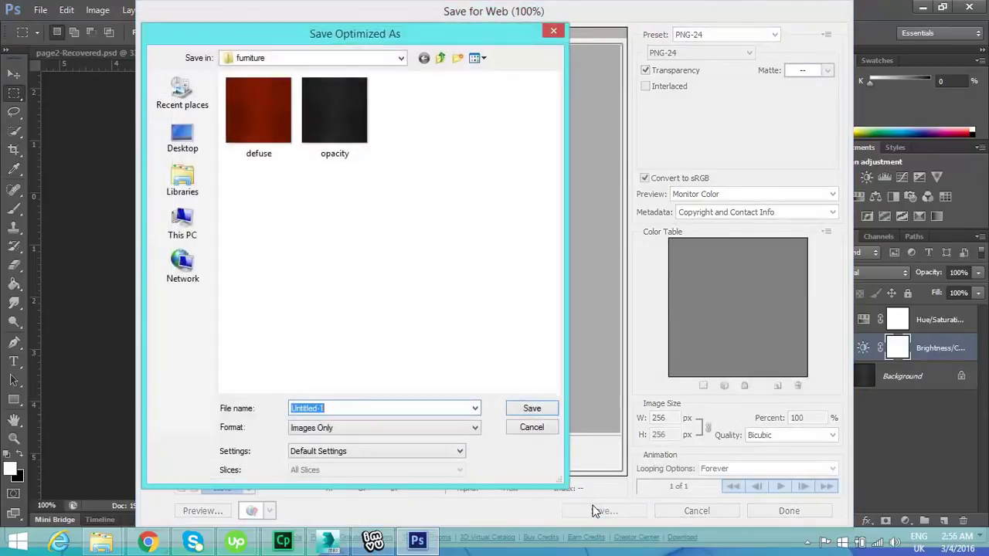
double_click(344, 116)
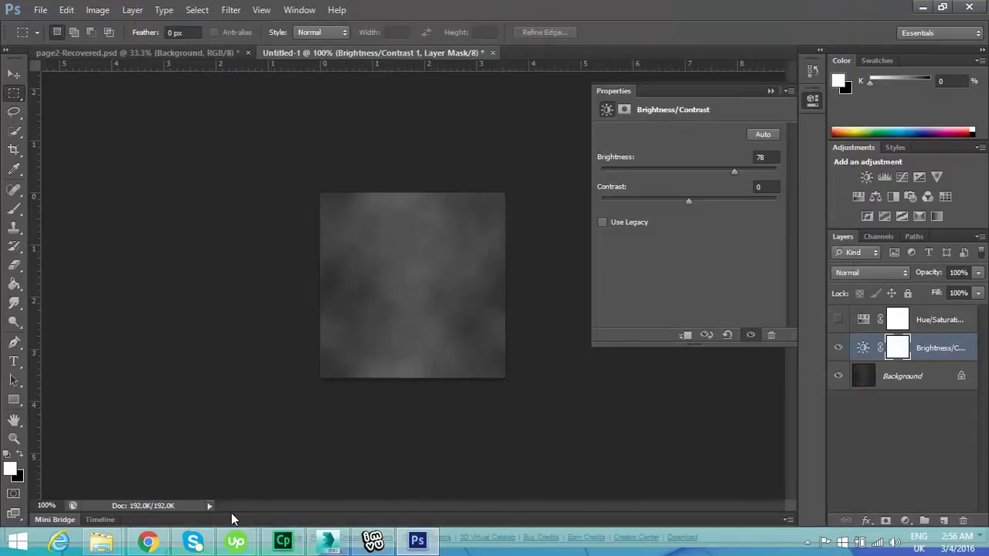
Step: Switch to the IMVU editor, reload the opacity image as material 01's opacity map and apply the changes
left_click(375, 542)
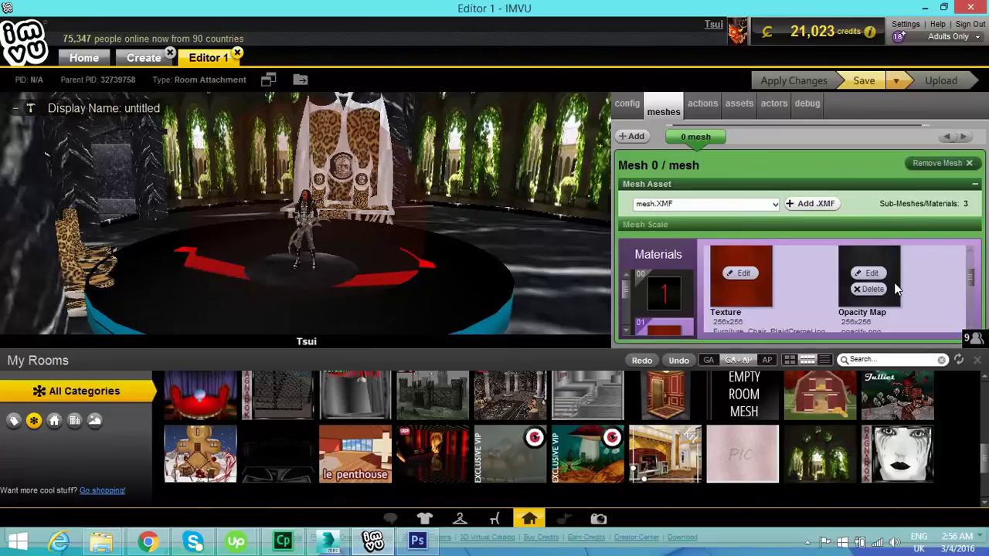
left_click(875, 274)
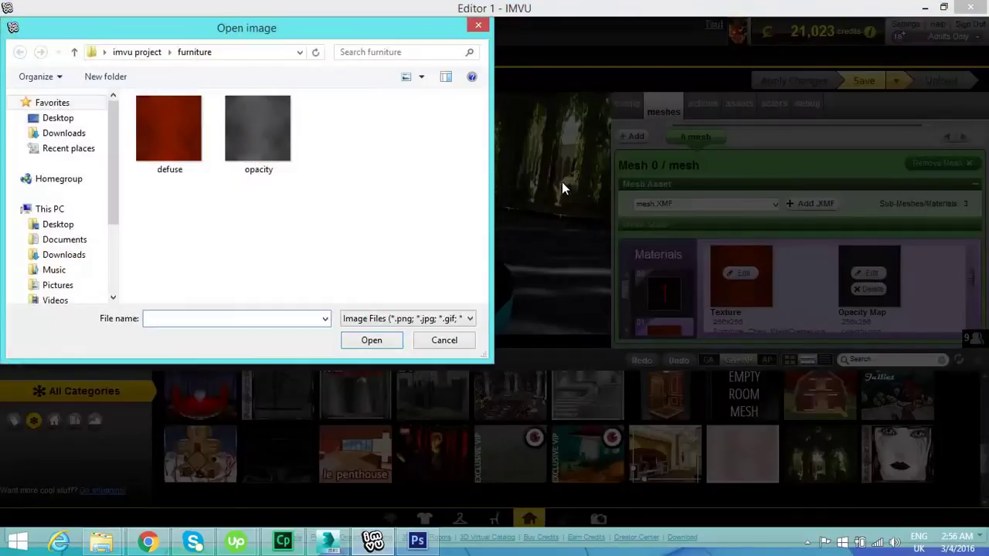
double_click(263, 124)
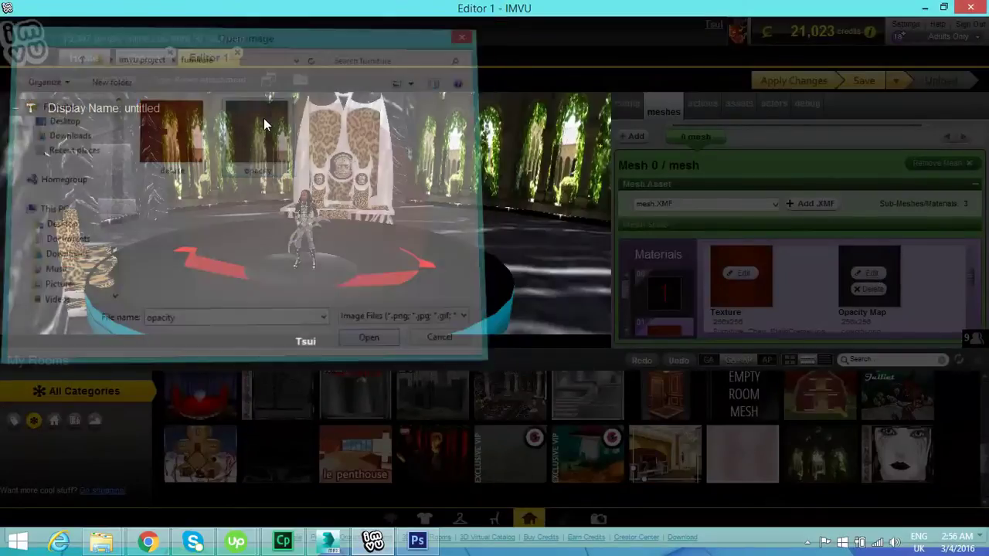
left_click(778, 81)
Step: Examine the dome's transparency around the avatar from several angles and distances in the room preview
scroll(523, 199, "up", 5)
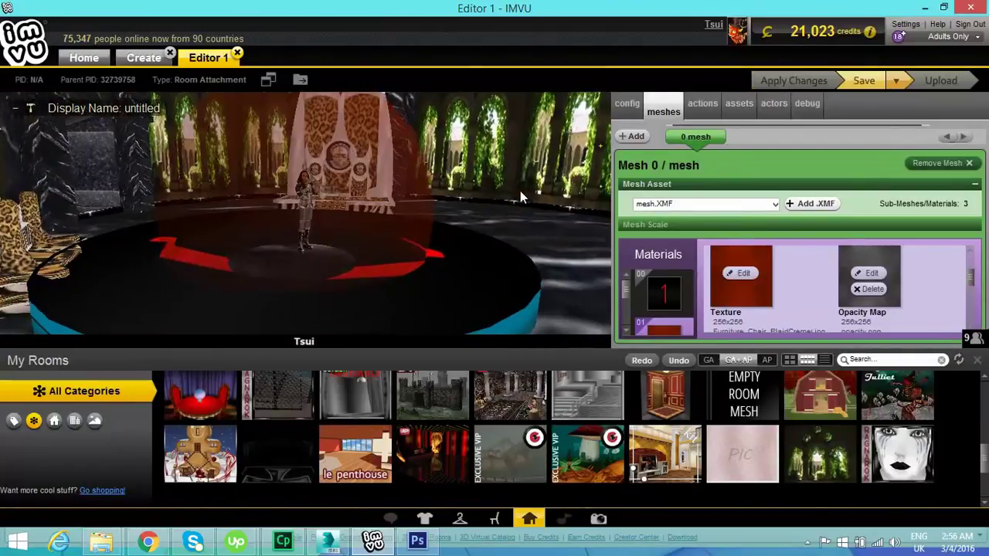
left_click_drag(512, 184, 307, 194)
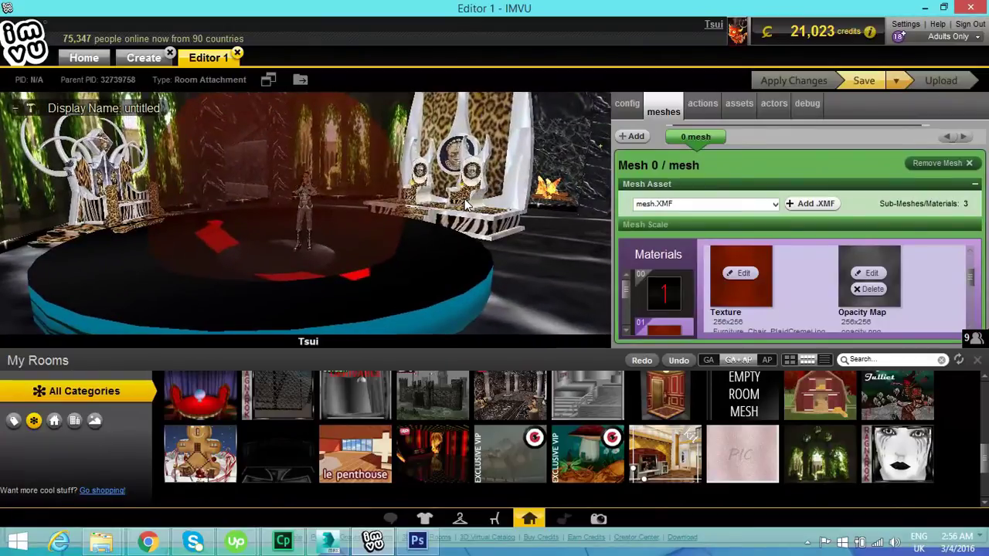
left_click(283, 224)
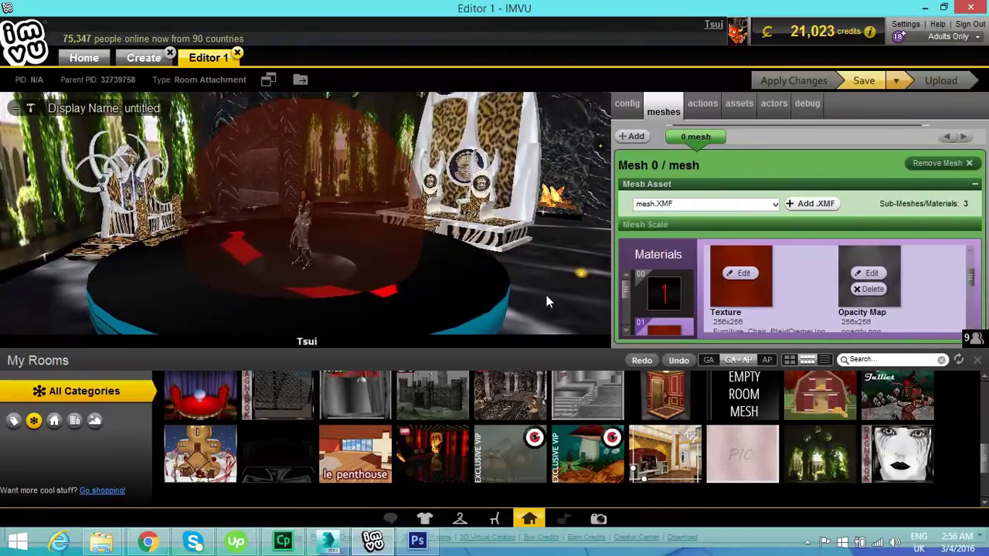
scroll(549, 303, "down", 1)
scroll(565, 302, "down", 3)
scroll(565, 297, "up", 4)
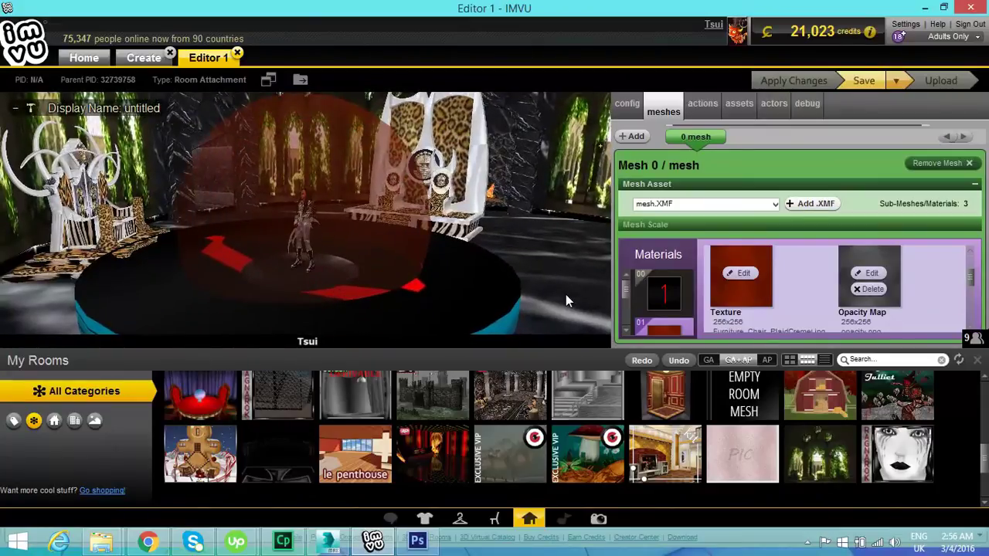
scroll(552, 300, "down", 2)
scroll(551, 299, "down", 2)
left_click_drag(551, 299, 535, 302)
scroll(530, 299, "up", 2)
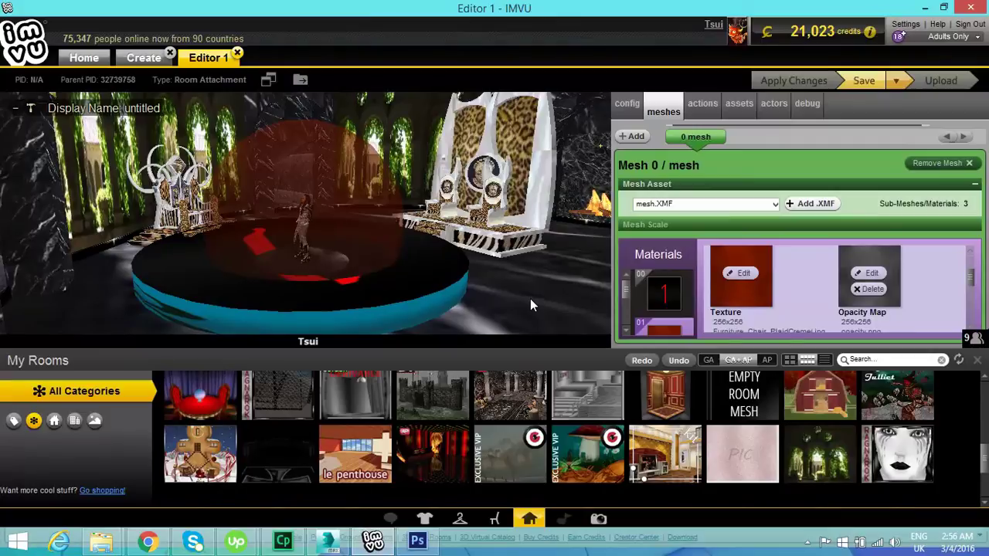
scroll(530, 301, "down", 3)
scroll(530, 301, "up", 3)
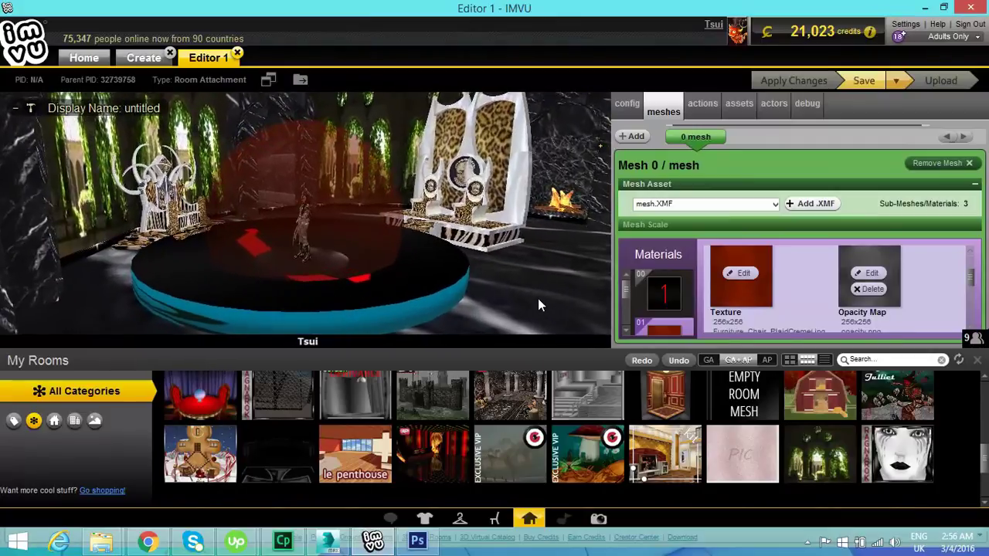
scroll(530, 300, "down", 1)
scroll(530, 303, "down", 1)
scroll(530, 300, "down", 1)
left_click_drag(528, 301, 526, 295)
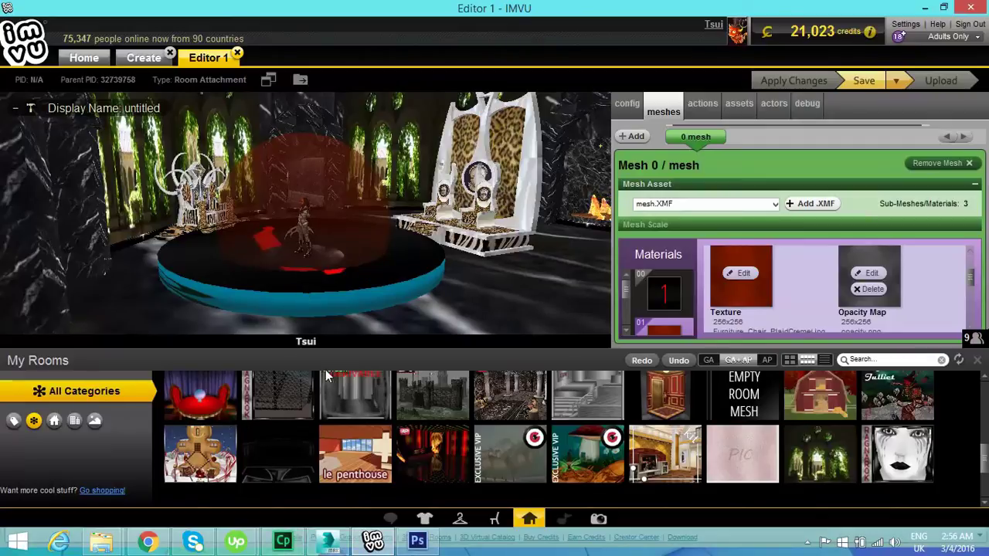
Step: Switch to 3ds Max and raise GeoSphere001 along the vertical axis in the Right view to a Z position of about 1117 m
left_click(291, 542)
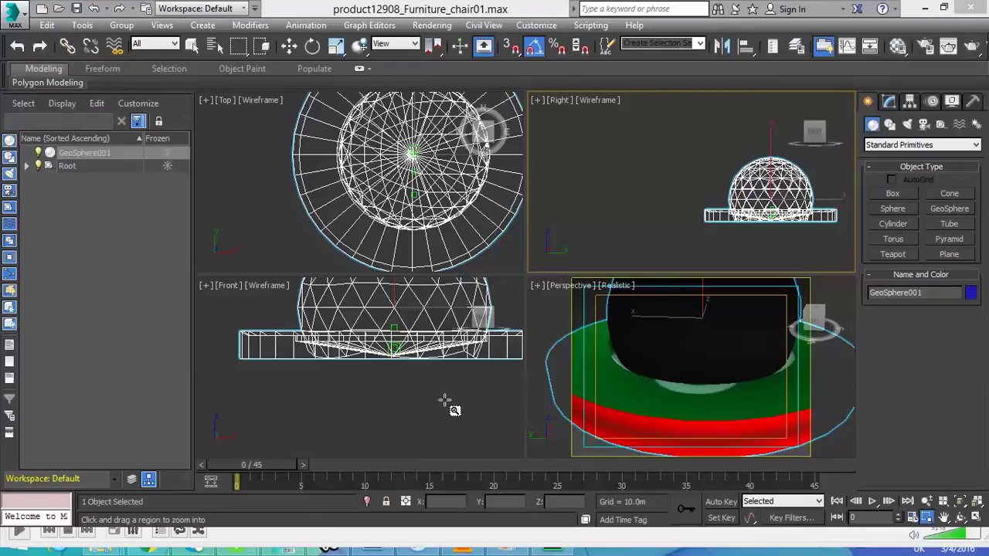
key("w")
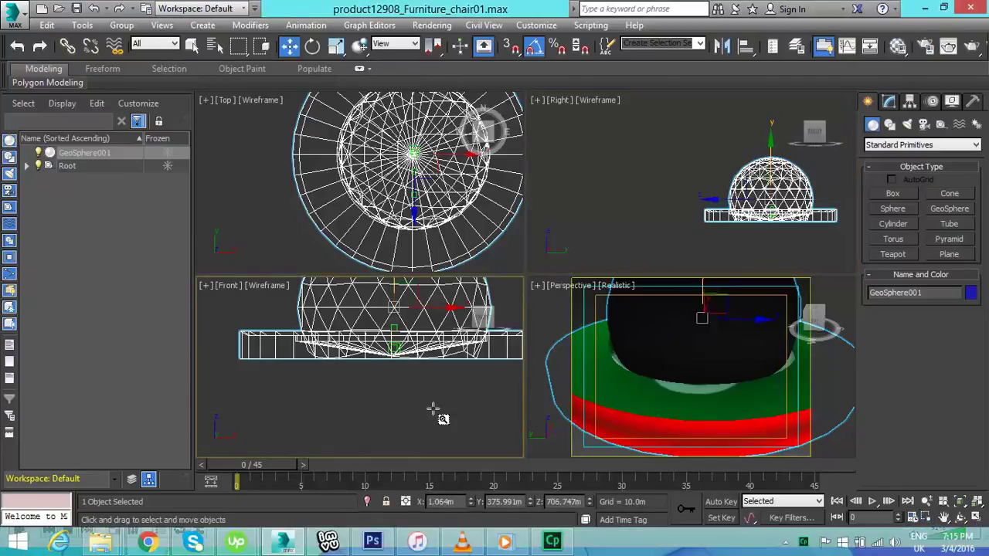
right_click(433, 376)
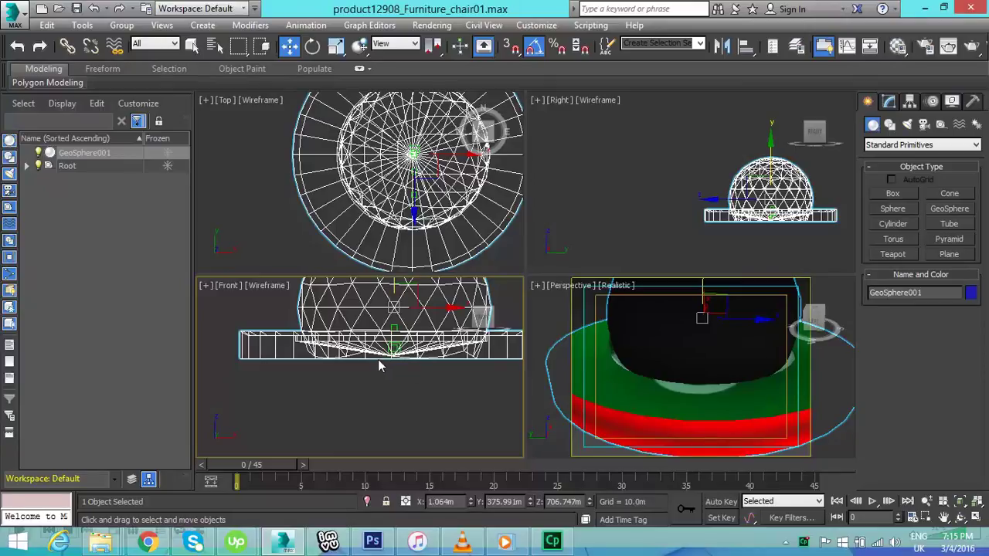
left_click(772, 141)
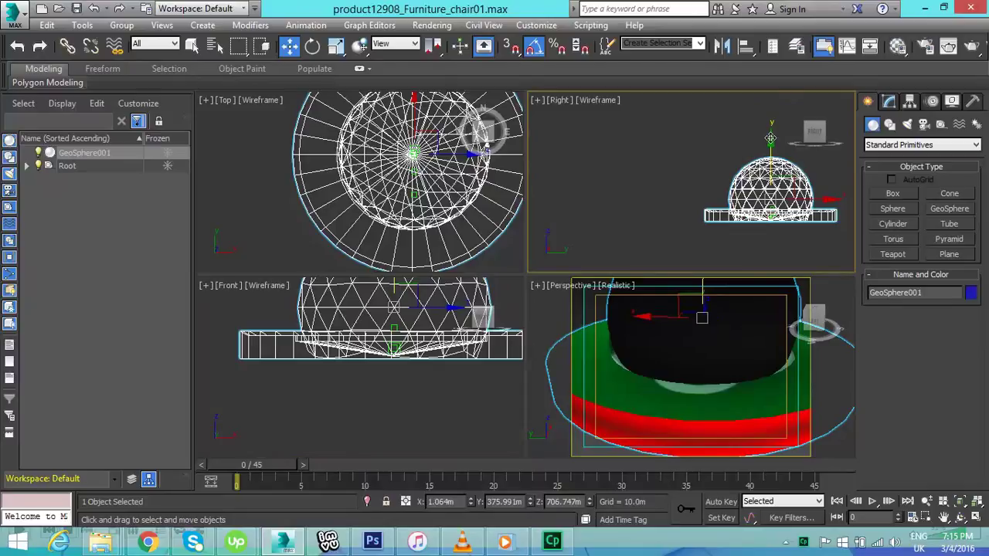
left_click_drag(771, 137, 772, 139)
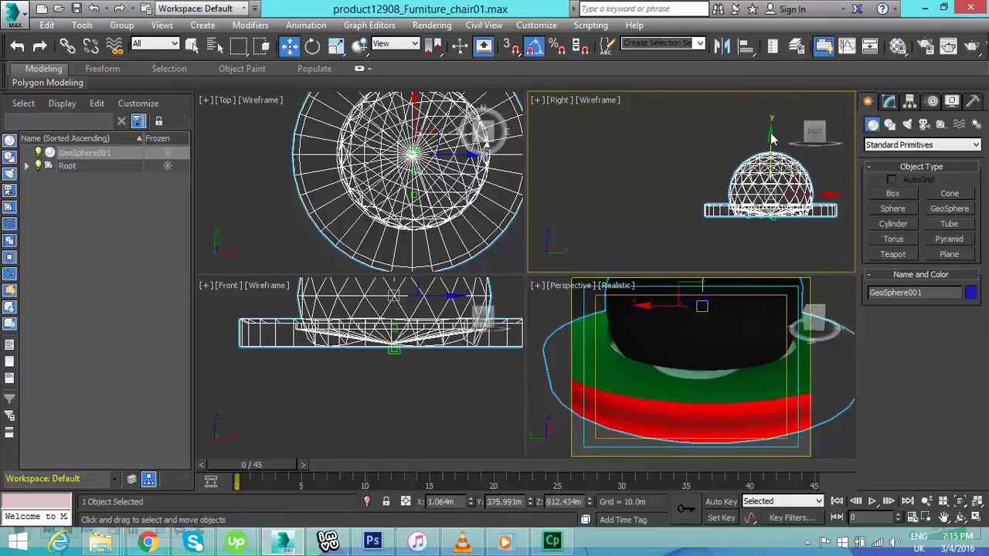
left_click(891, 104)
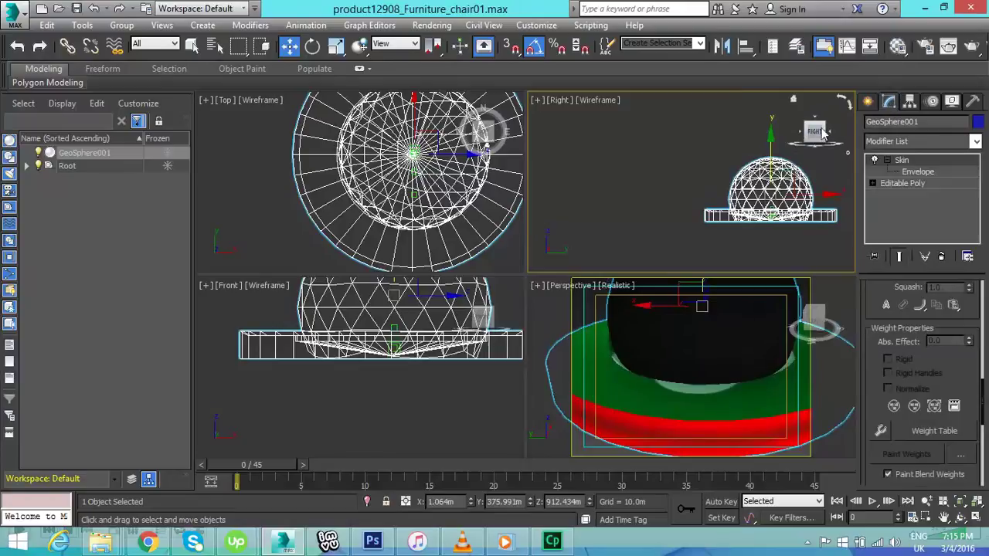
left_click(868, 106)
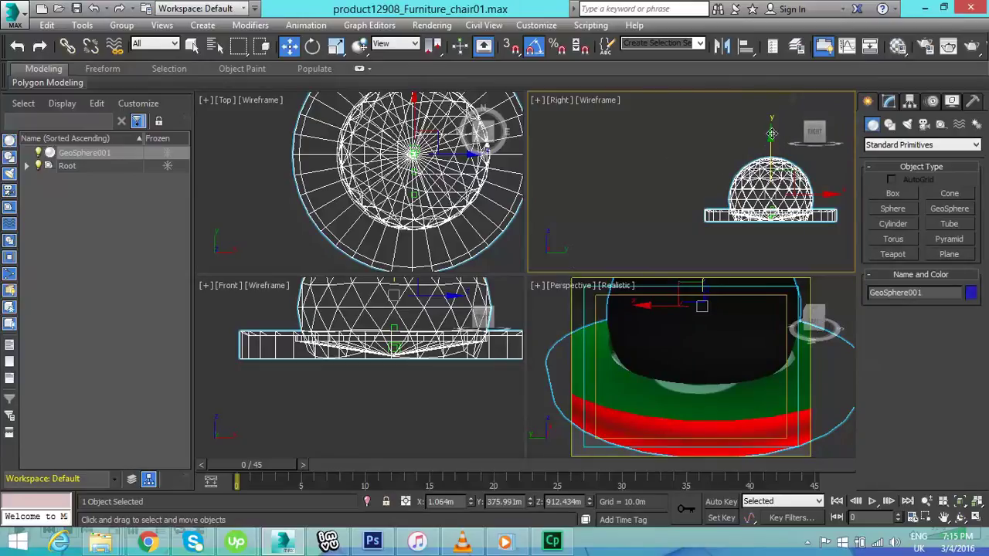
left_click_drag(771, 133, 772, 129)
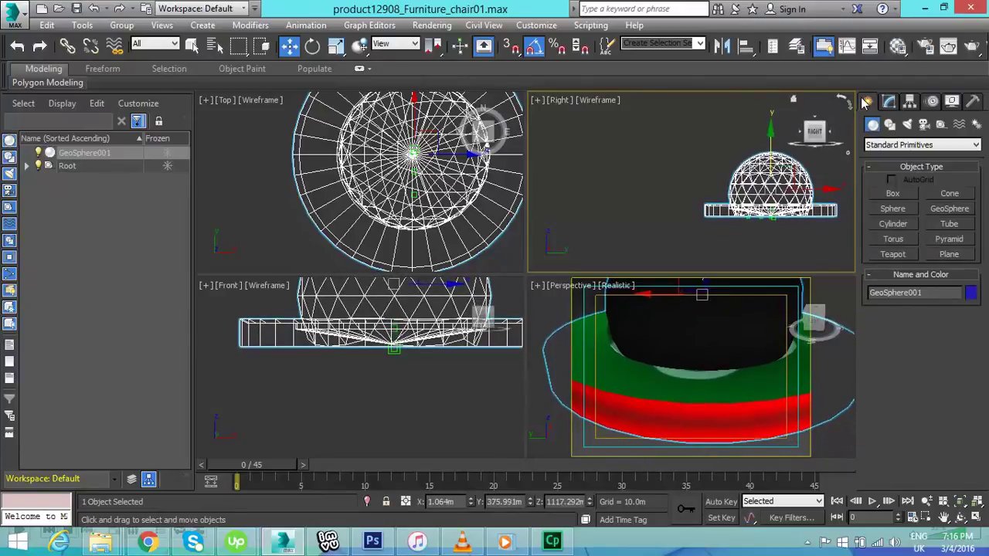
Step: Convert GeoSphere001 to an Editable Poly and add a Skin modifier to it
right_click(655, 168)
mouse_move(710, 310)
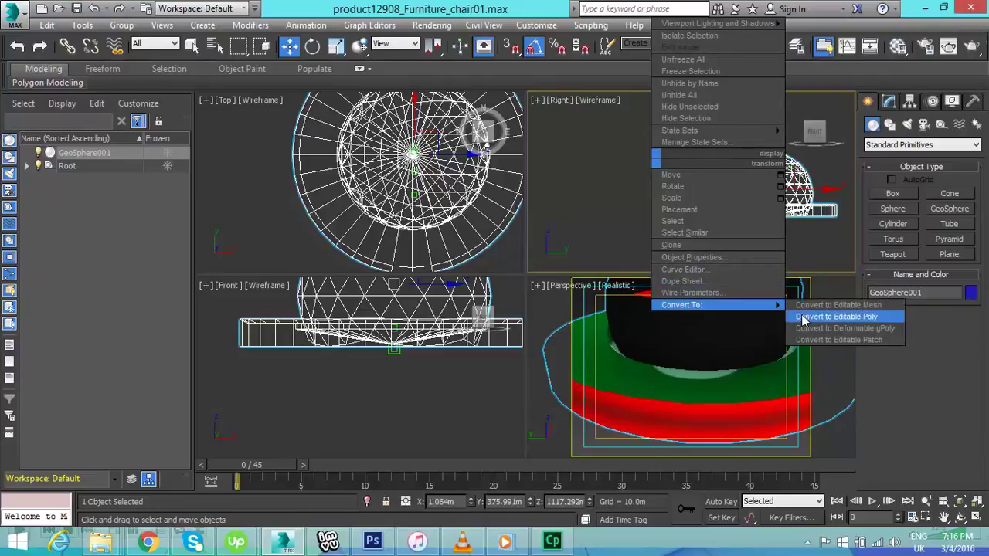
left_click(836, 316)
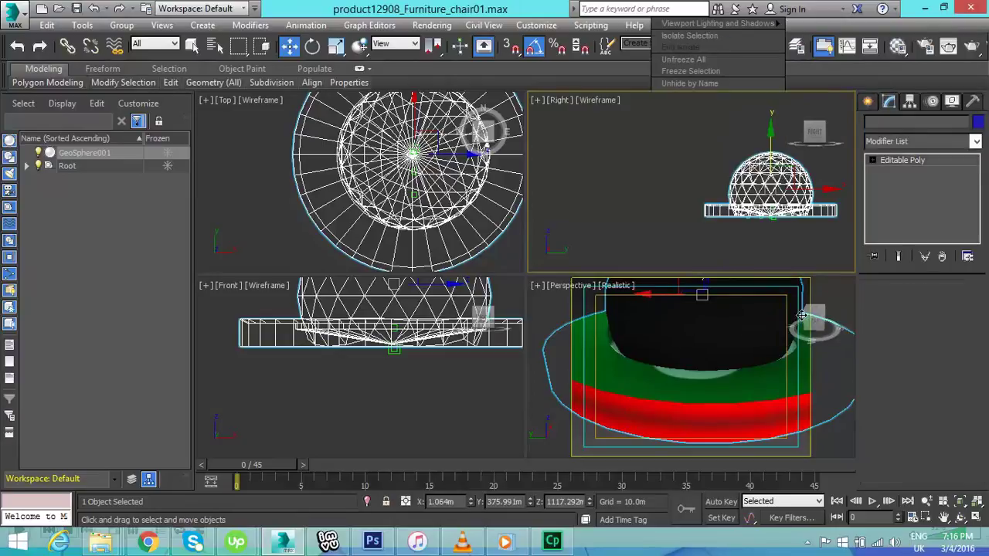
left_click(976, 141)
left_click_drag(985, 240, 980, 409)
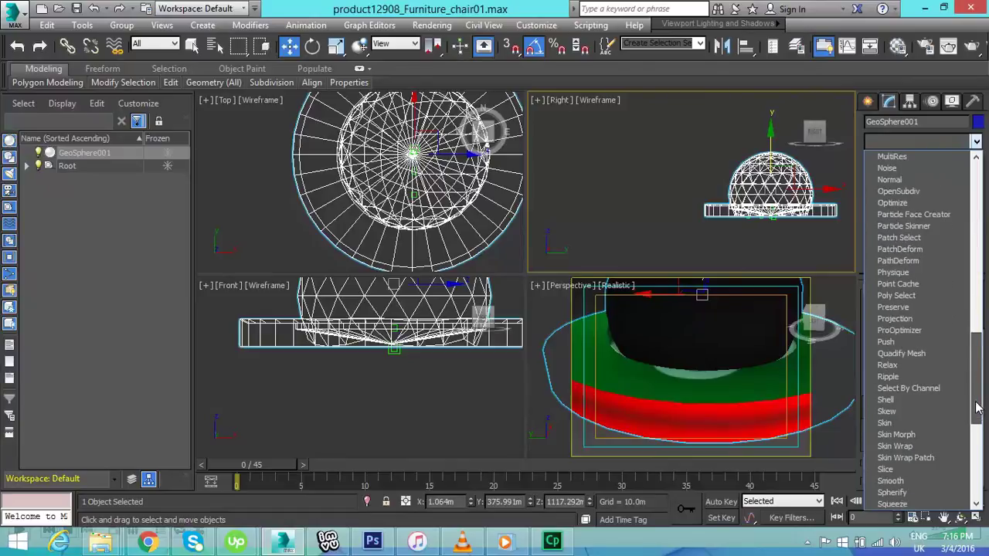
left_click(946, 429)
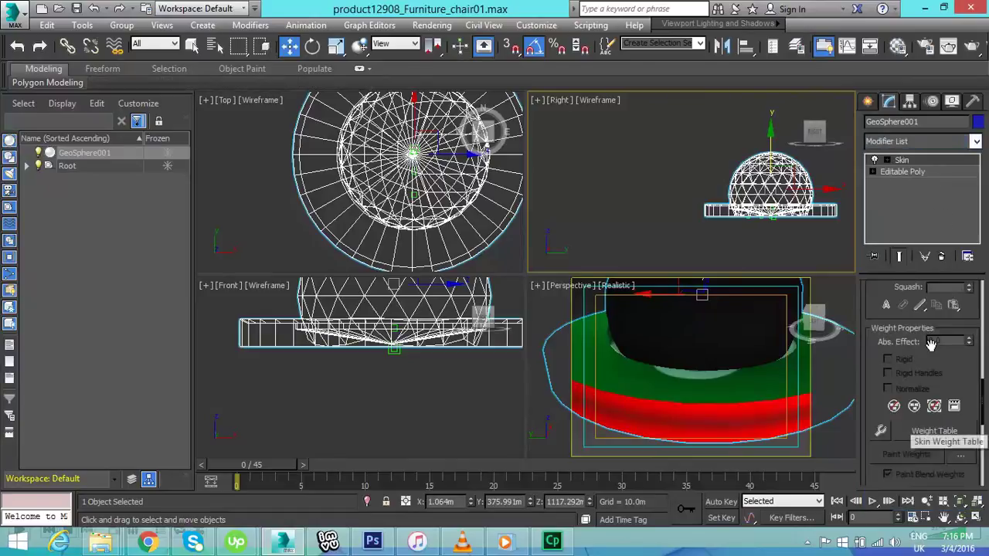
Step: Add the Root bone to the Skin modifier's bone list
left_click_drag(982, 401, 978, 317)
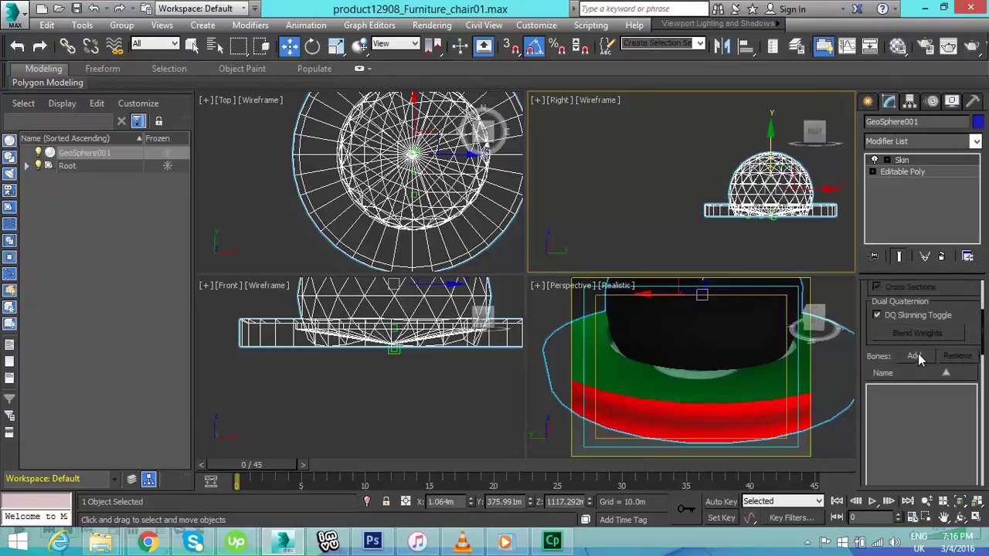
left_click(915, 356)
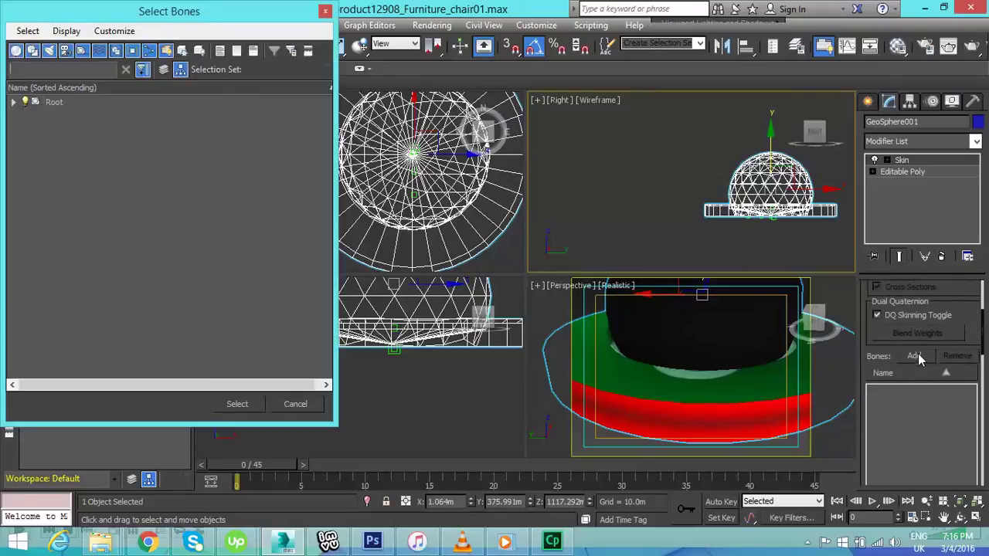
left_click(60, 107)
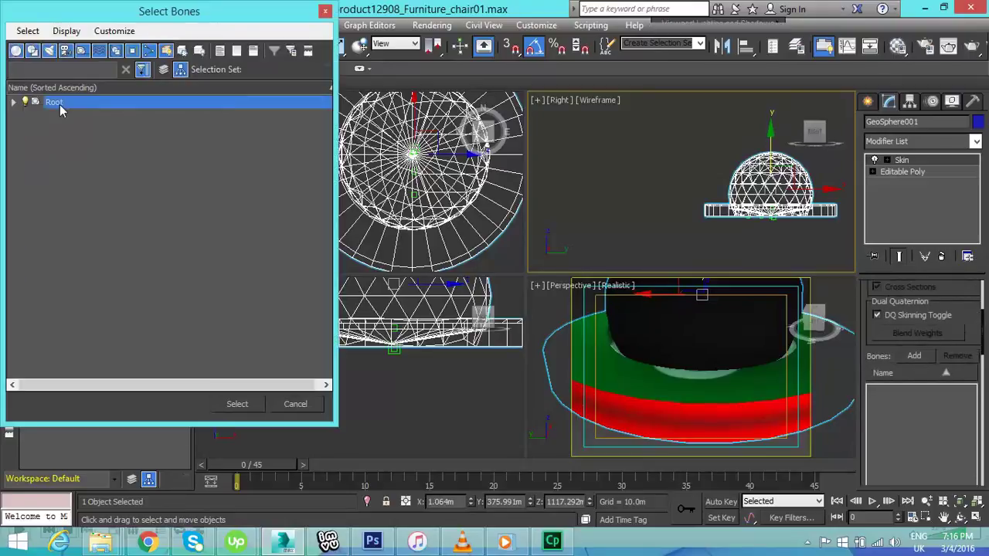
left_click(238, 404)
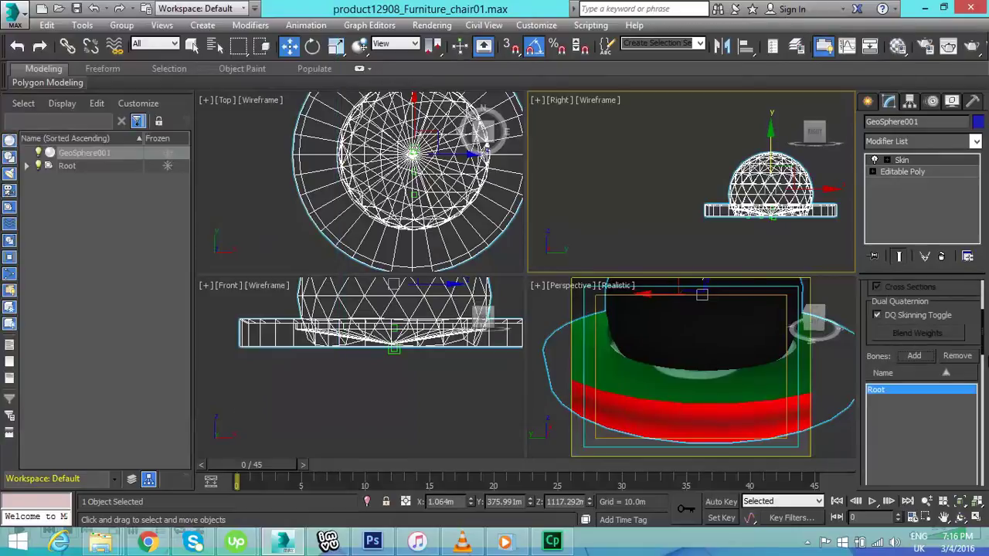
Step: Enter envelope editing with vertex selection on, Envelopes and Cross Sections off, and select all vertices of the model
left_click_drag(982, 340, 981, 311)
left_click(945, 302)
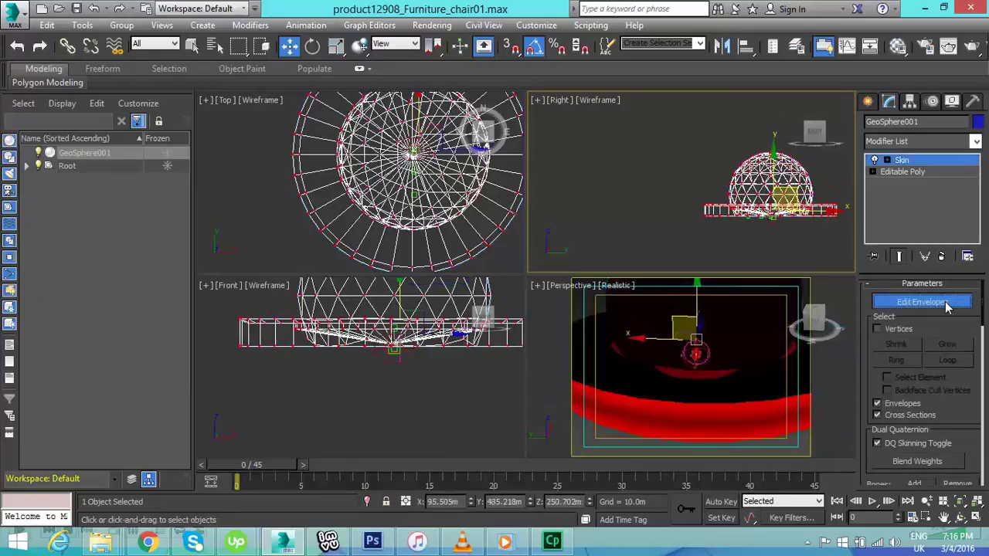
left_click(877, 329)
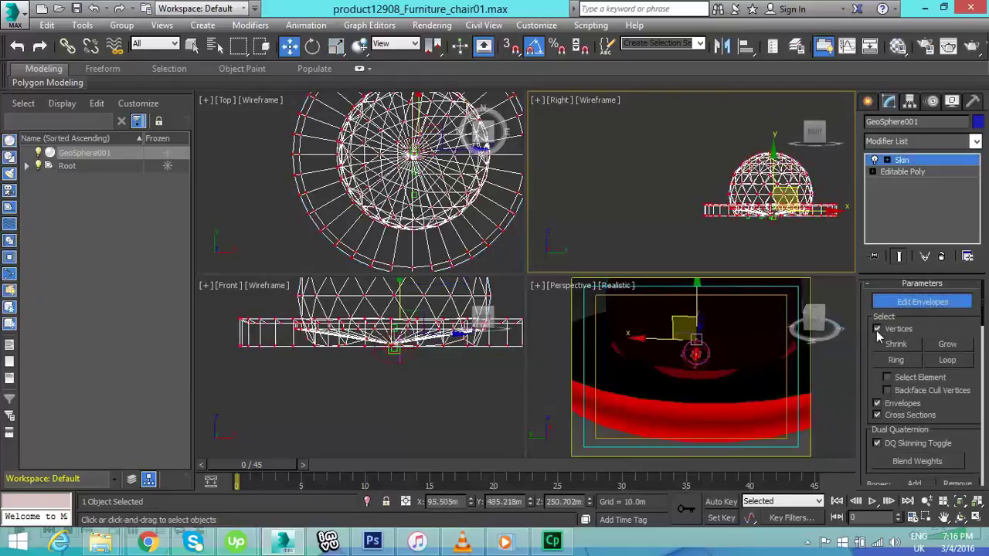
left_click(878, 415)
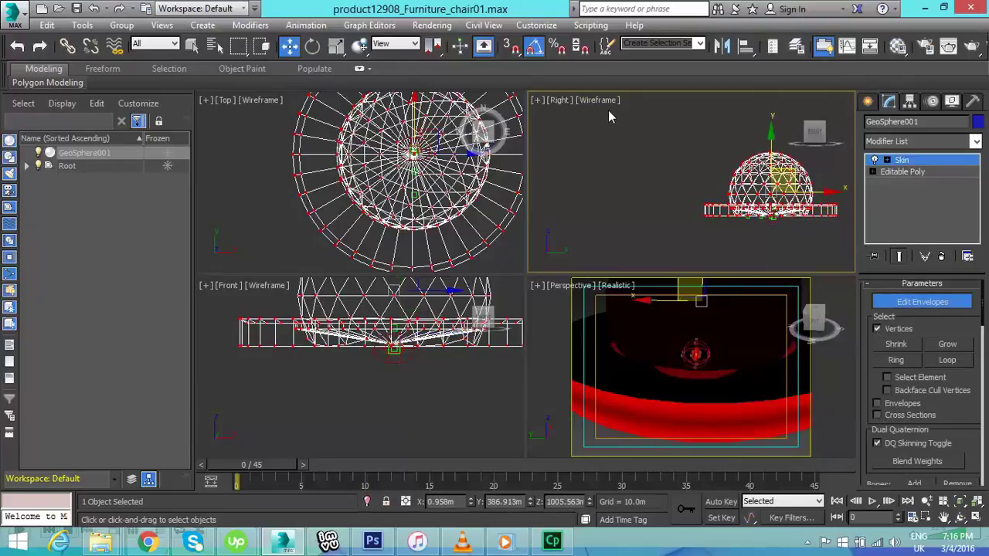
left_click_drag(725, 236, 855, 252)
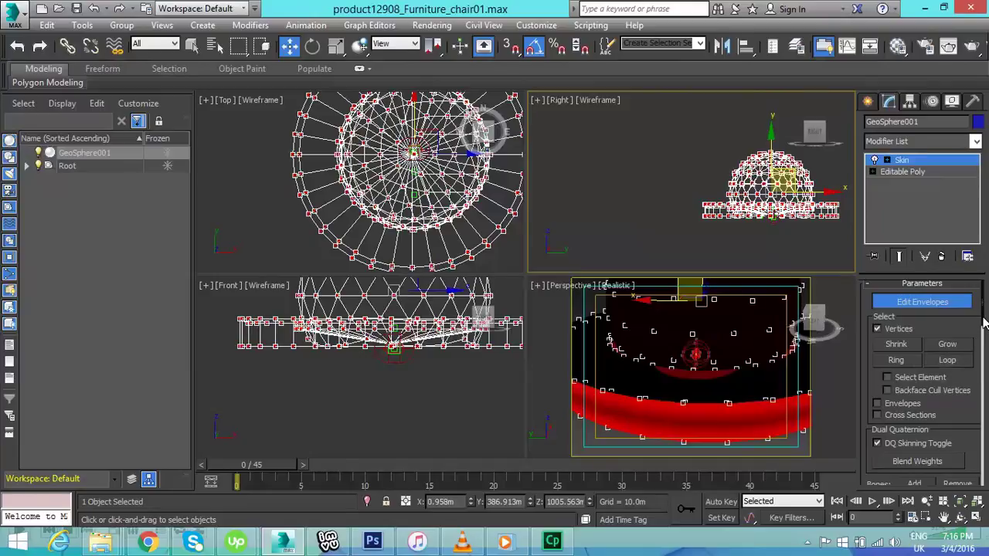
Step: Disable Normalize for the selected vertices, make them Rigid and set their absolute effect to 1
left_click_drag(986, 323, 986, 428)
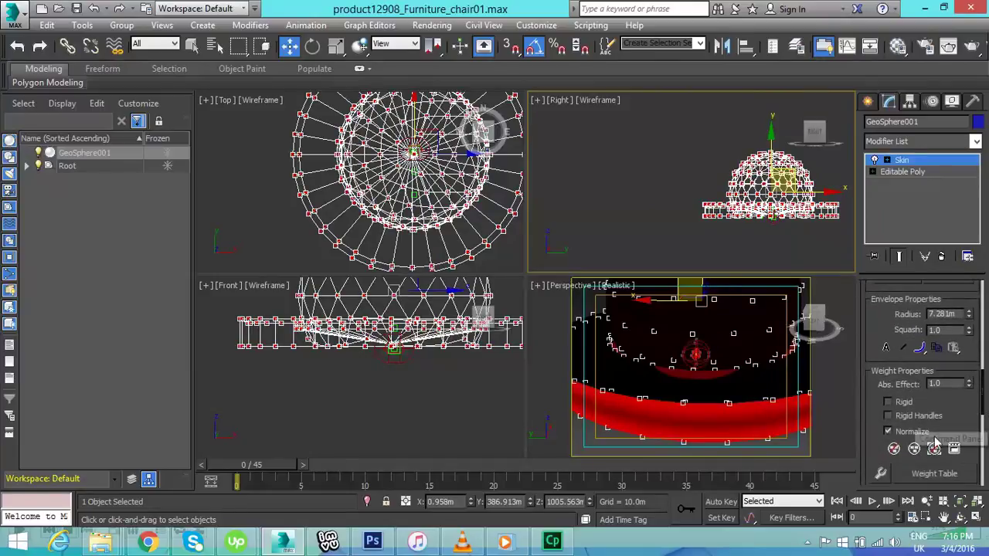
left_click(888, 432)
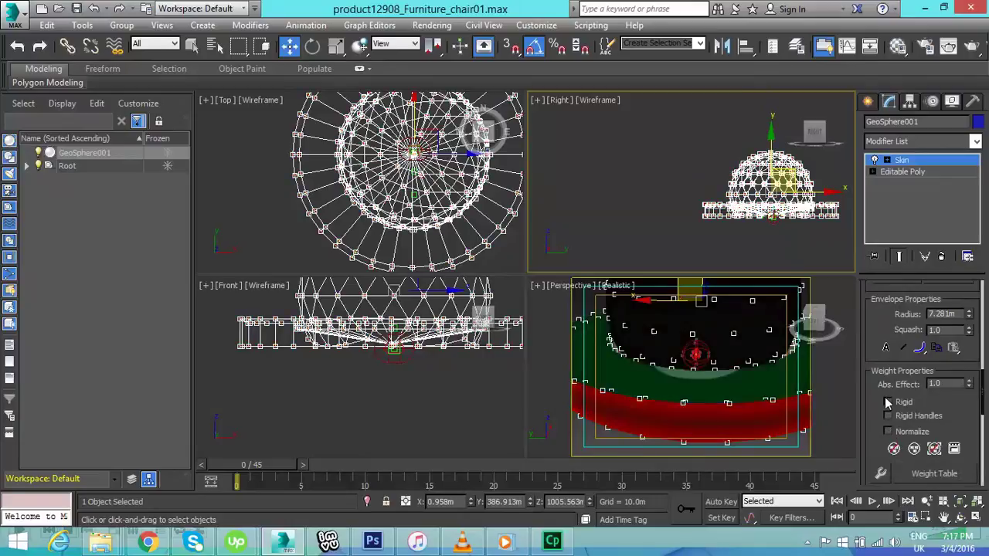
left_click(887, 401)
left_click(937, 384)
type("1")
key("Return")
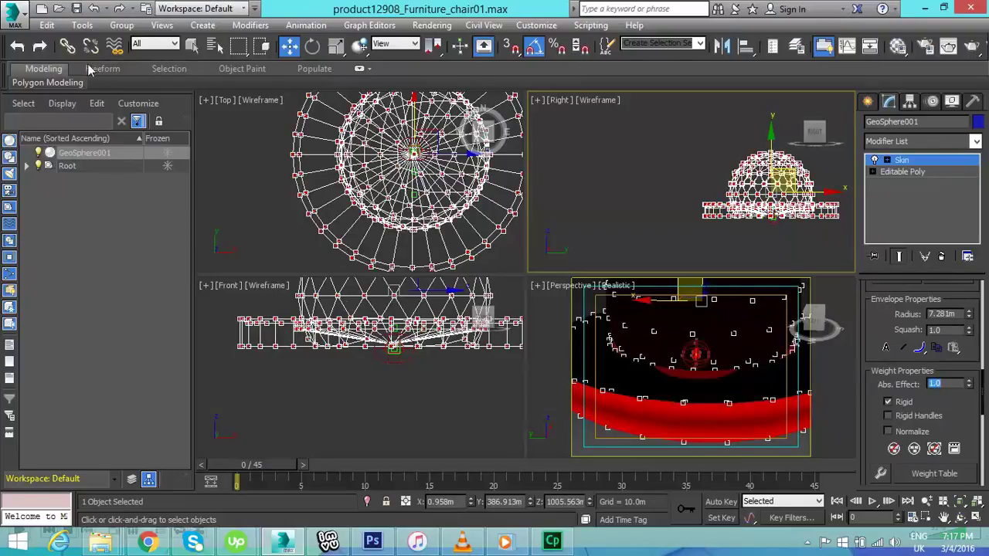
Step: Export the model as a Cal3D mesh over mesh.XMF in the furniture folder, using the skel.XSF skeleton and no progressive meshes
left_click(12, 23)
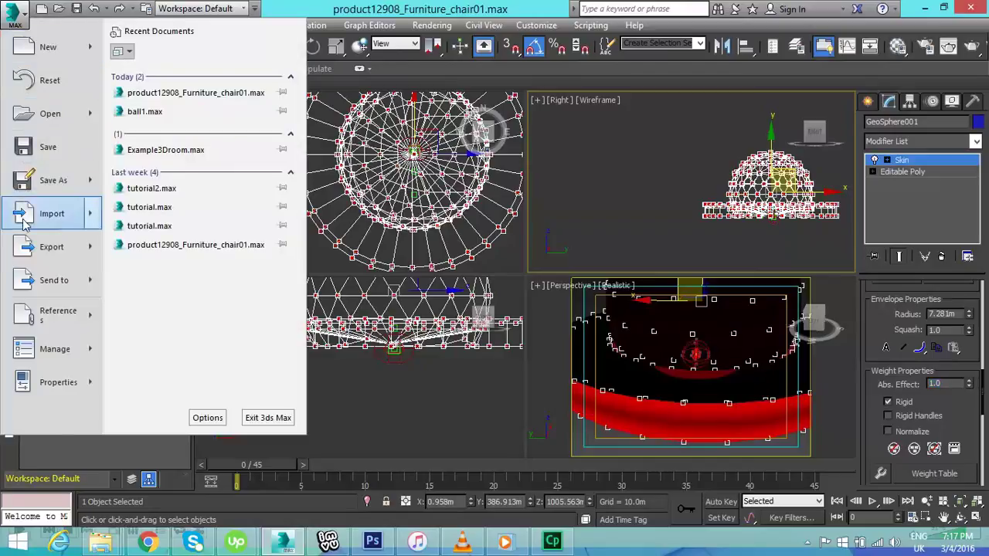
mouse_move(25, 255)
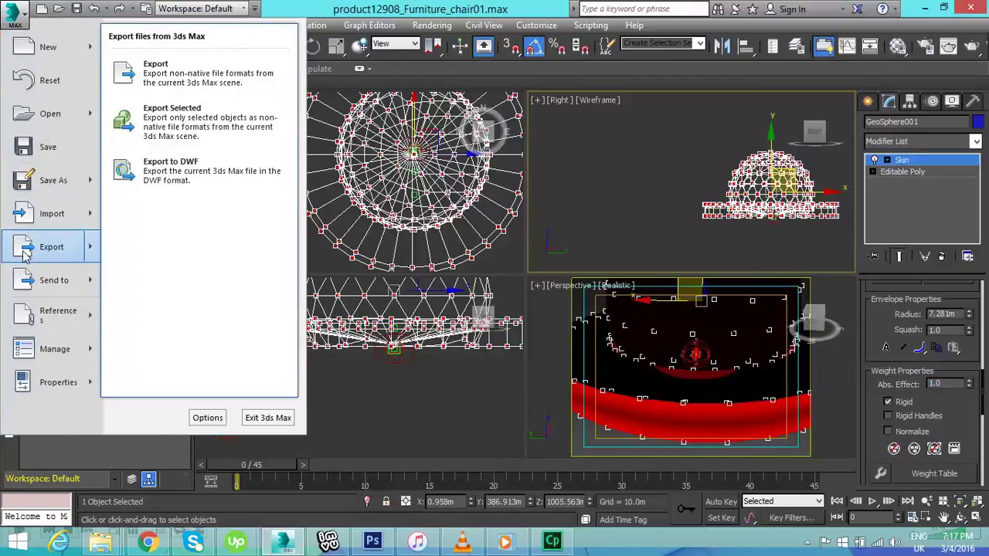
left_click(184, 80)
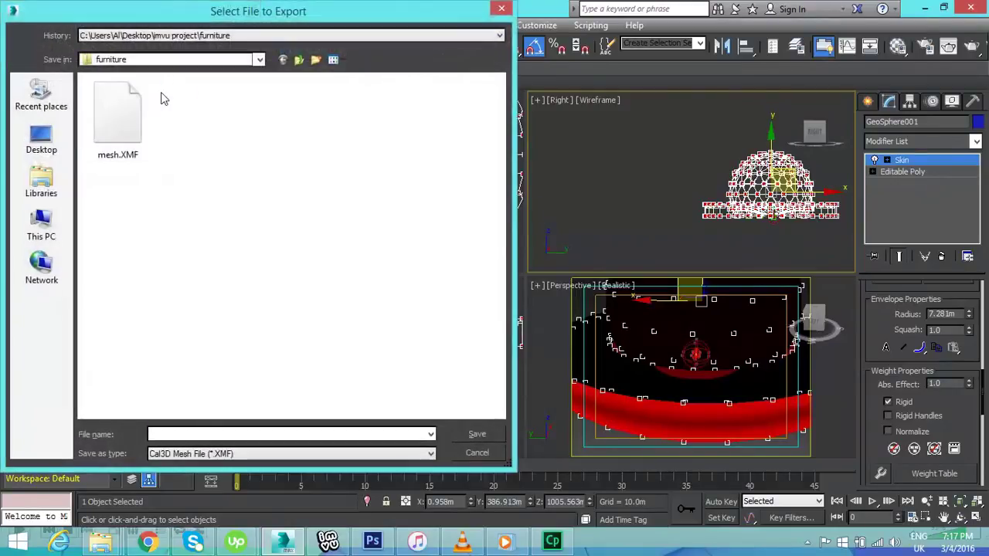
left_click(133, 116)
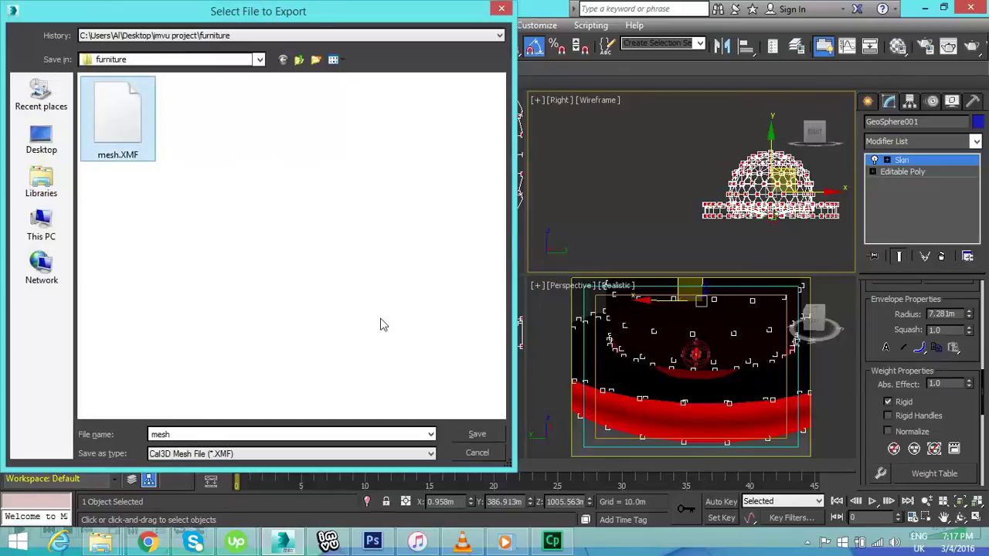
left_click(473, 435)
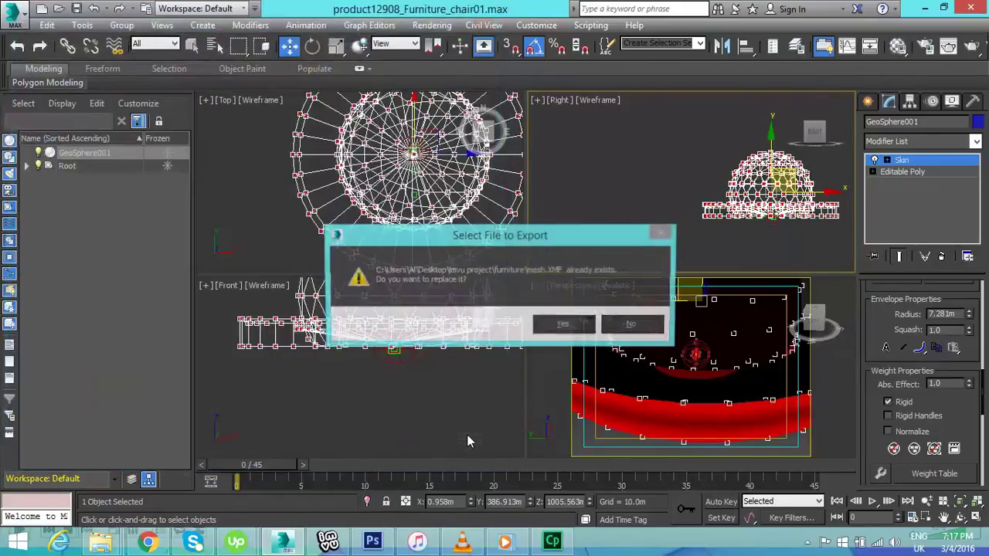
left_click(577, 326)
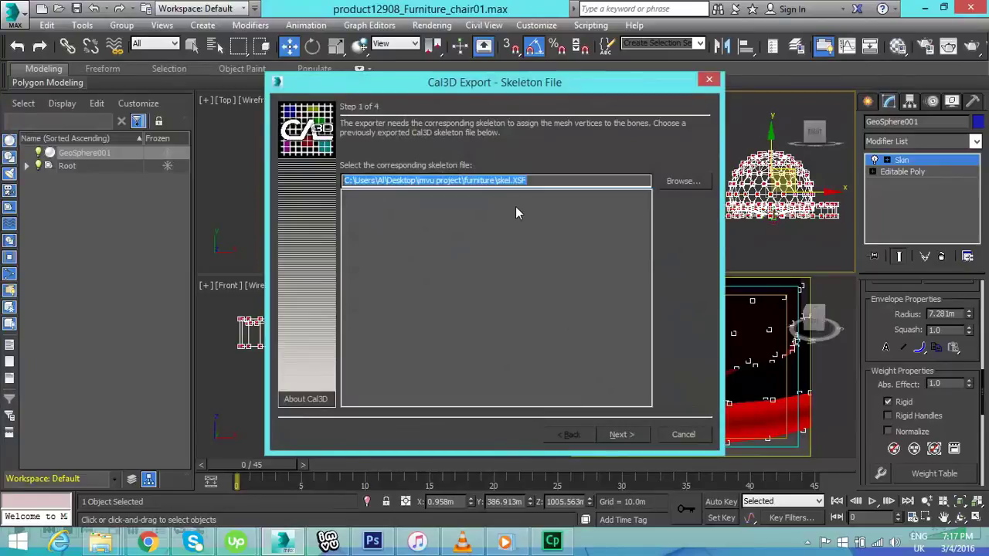
left_click(634, 436)
left_click(634, 437)
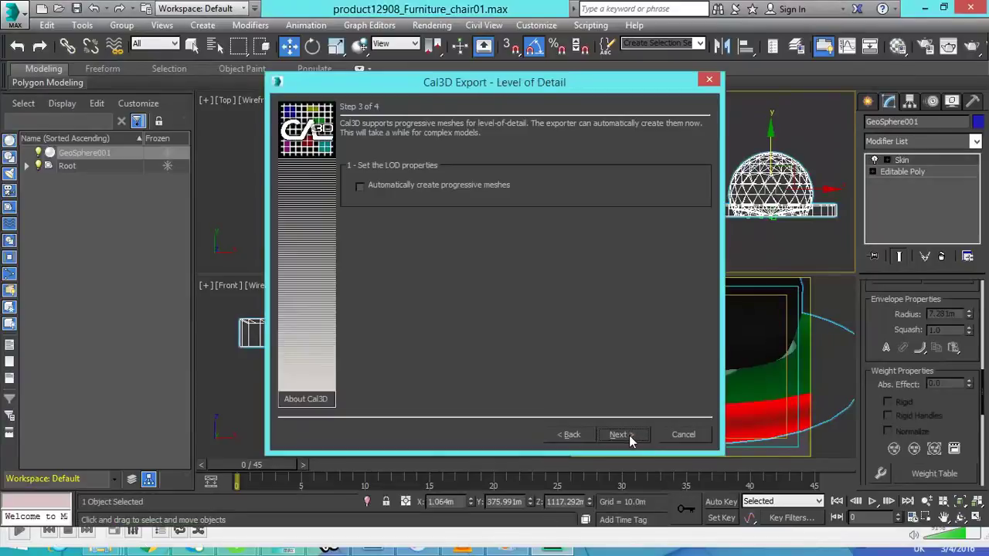
left_click(619, 435)
left_click(620, 435)
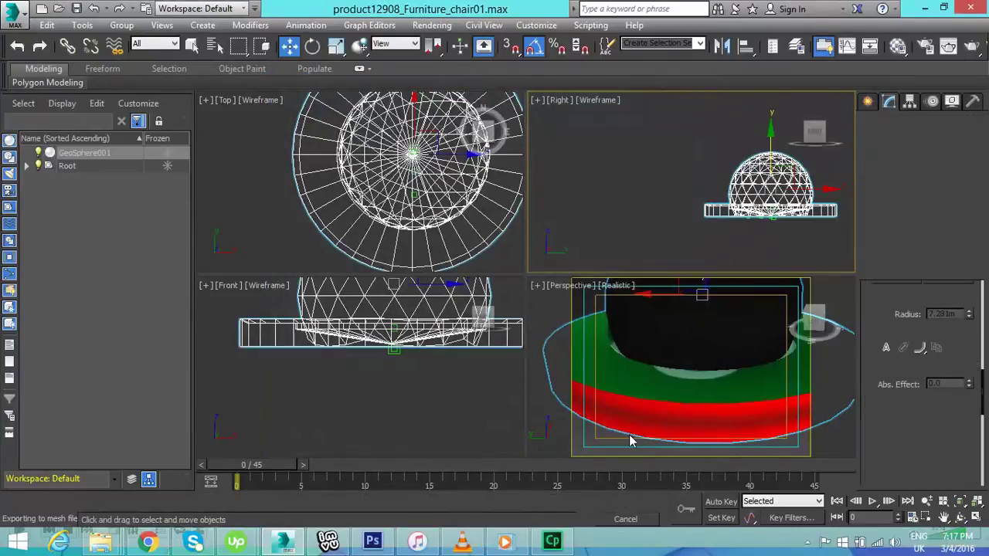
Step: Switch to the IMVU editor, close the friends list and reload mesh.XMF from the furniture folder as the mesh 0 asset
left_click(328, 541)
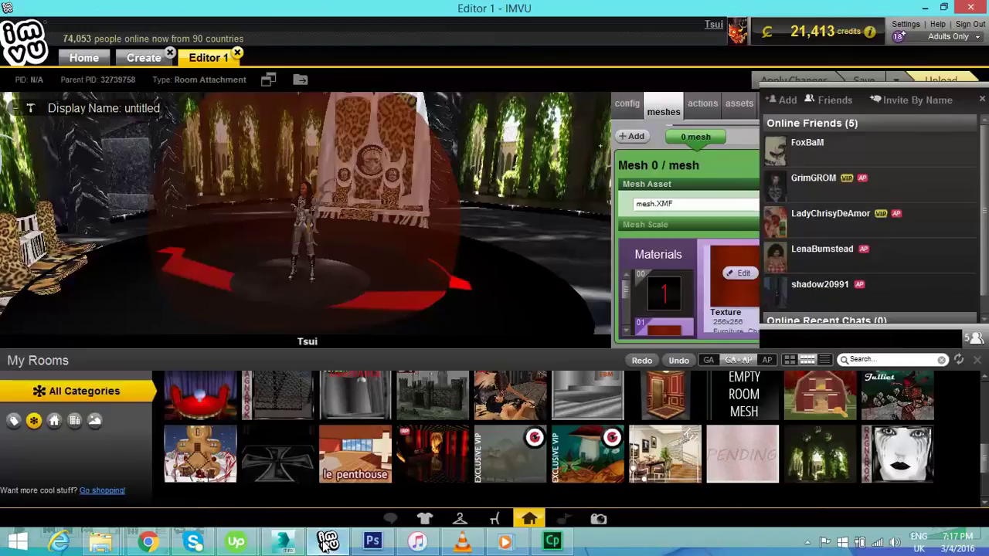
left_click(983, 101)
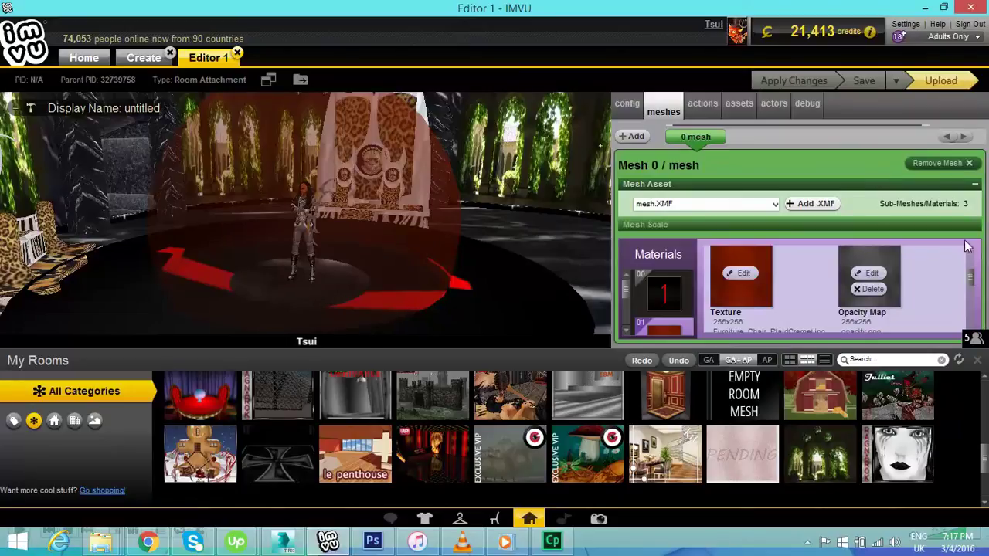
left_click(822, 204)
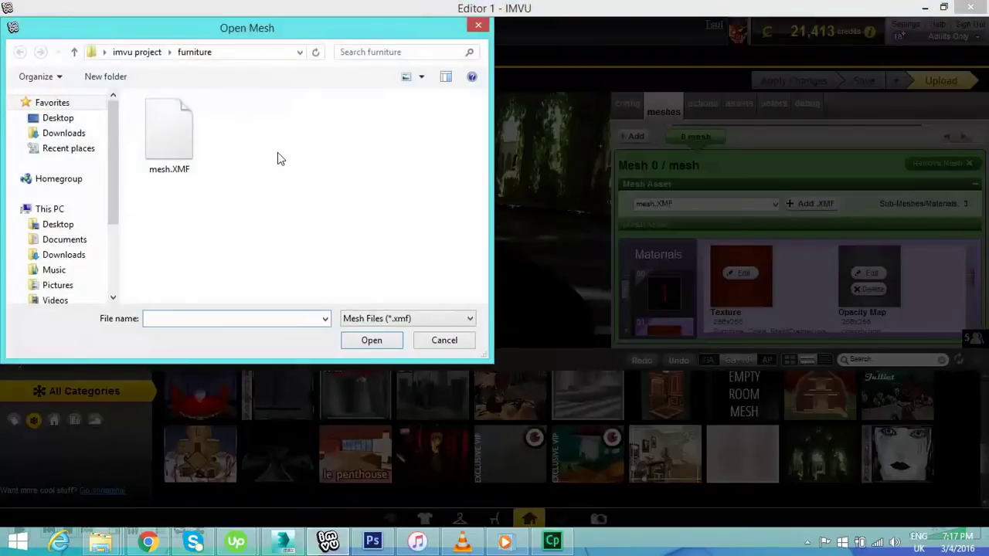
double_click(176, 125)
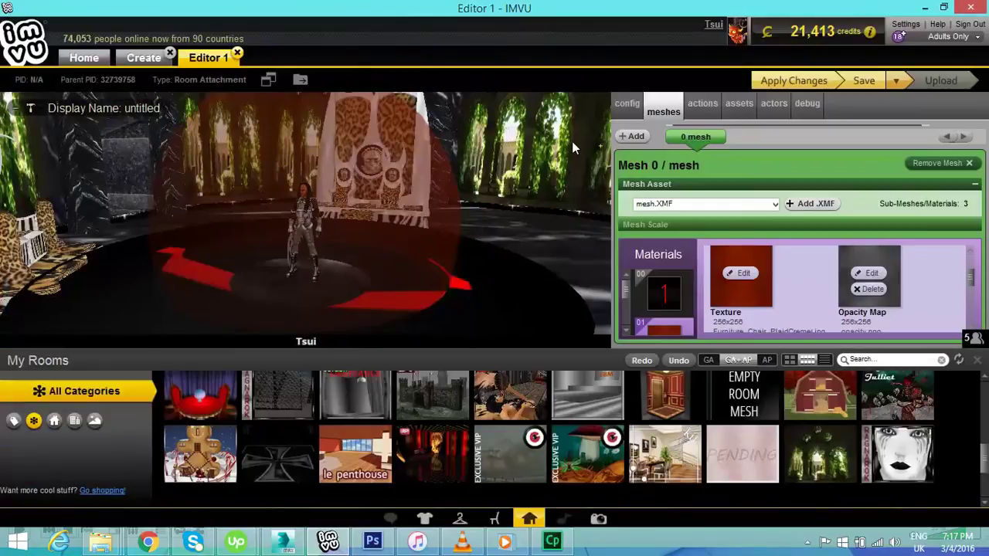
Step: Apply the reloaded mesh to the scene and inspect the furniture around the avatar from different sides
left_click(817, 83)
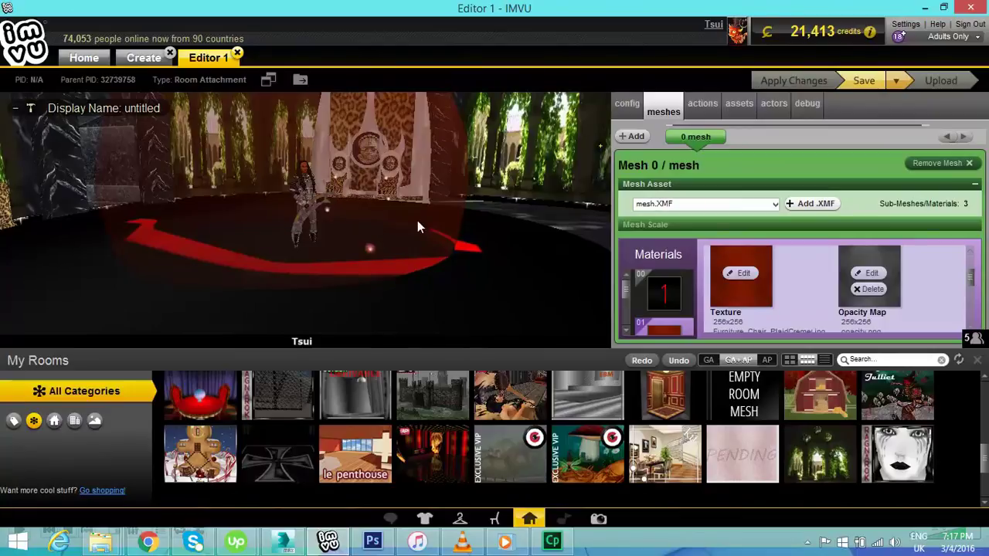
scroll(457, 241, "down", 5)
left_click_drag(490, 225, 930, 229)
scroll(421, 205, "up", 5)
scroll(930, 226, "up", 3)
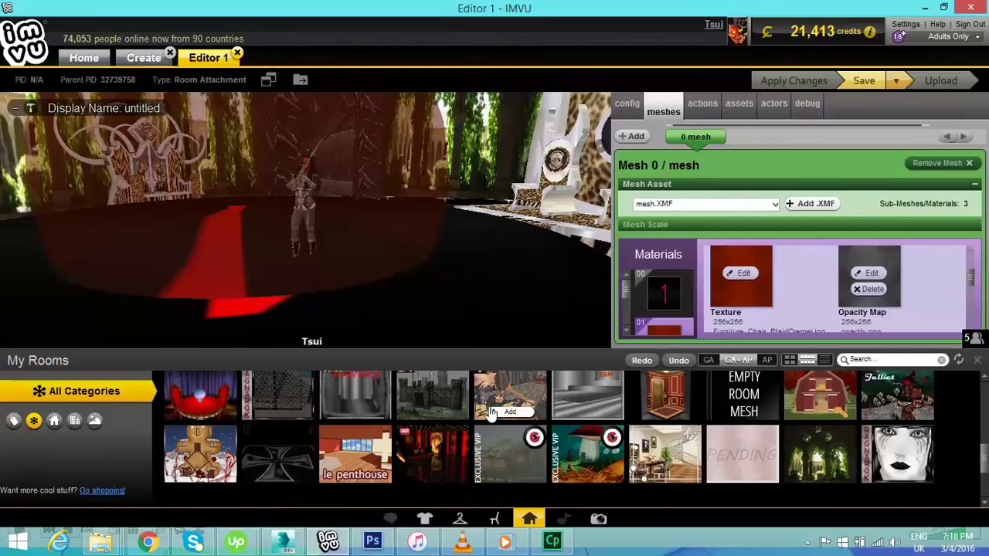
left_click(560, 546)
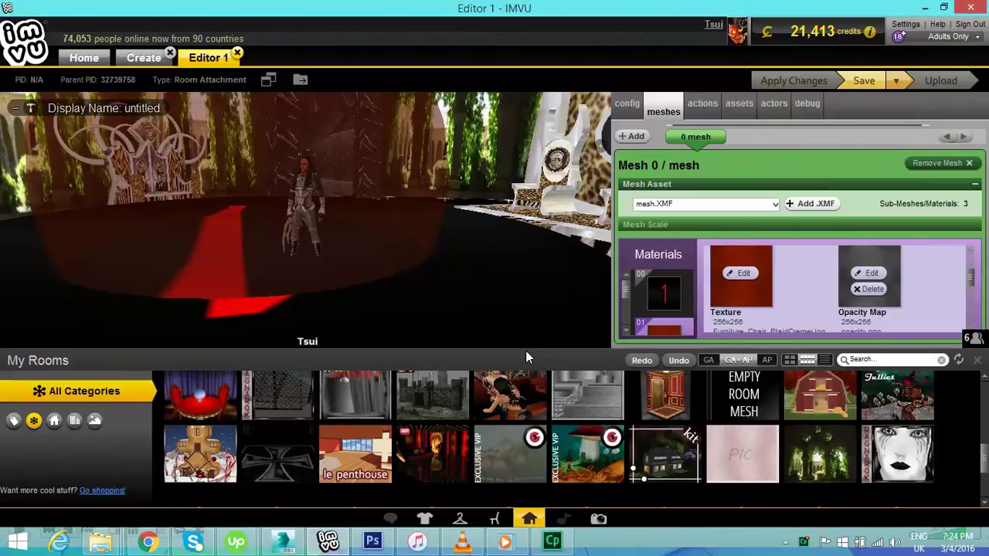
Step: Examine the avatar's standing position relative to the dome and platform from several angles and distances
left_click(264, 238)
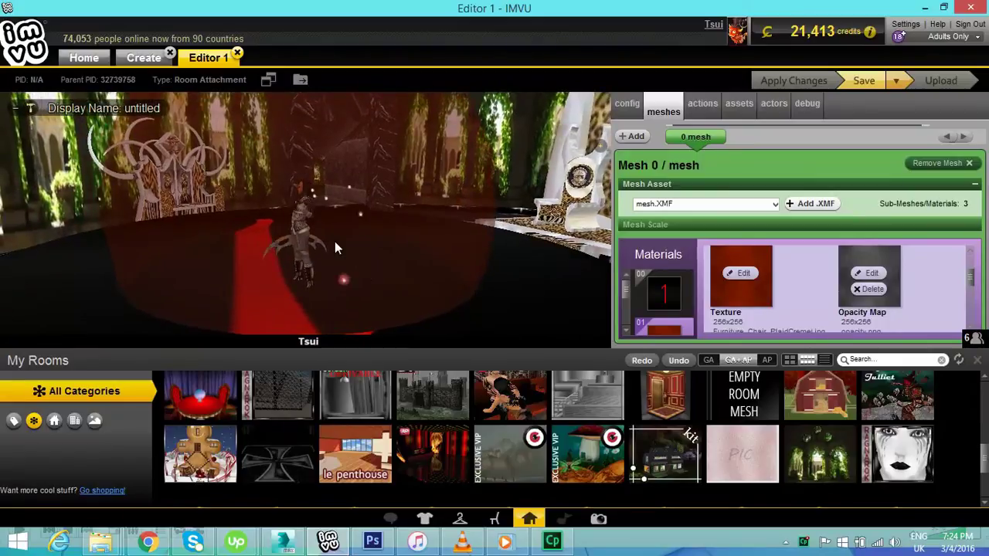
scroll(366, 267, "down", 3)
left_click_drag(366, 267, 381, 286)
scroll(451, 292, "down", 5)
scroll(489, 261, "up", 6)
scroll(487, 262, "down", 3)
scroll(470, 263, "down", 3)
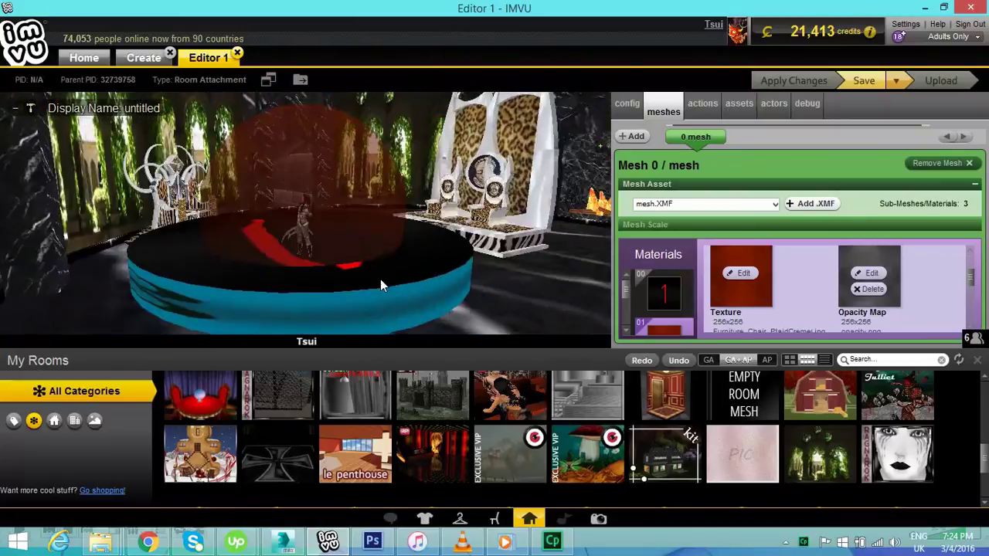
scroll(379, 278, "up", 5)
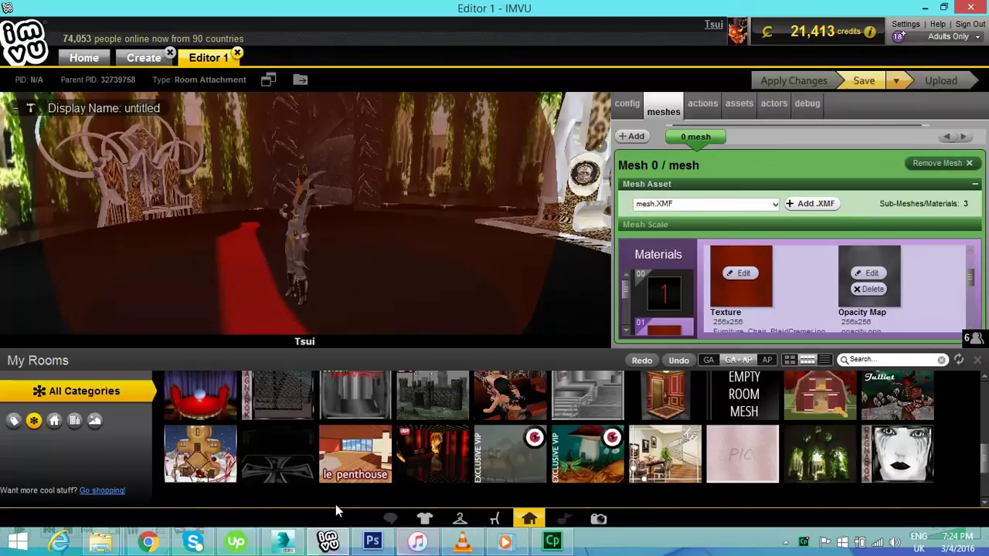
Step: Switch to 3ds Max and move the Catcher01.Standing and Pitcher01.Standing nodes together outside the dome, near the top of the base's rim
left_click(294, 547)
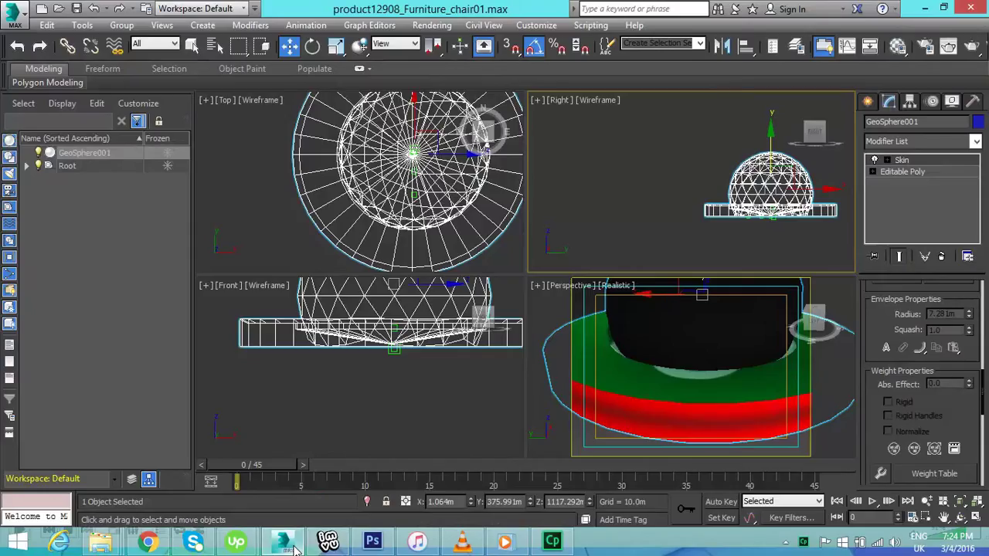
left_click(869, 103)
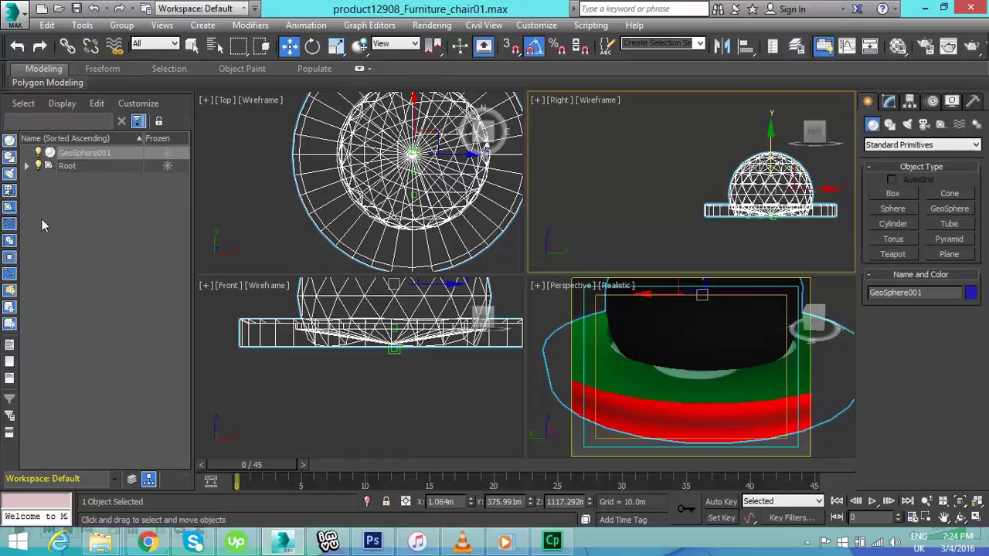
left_click(27, 166)
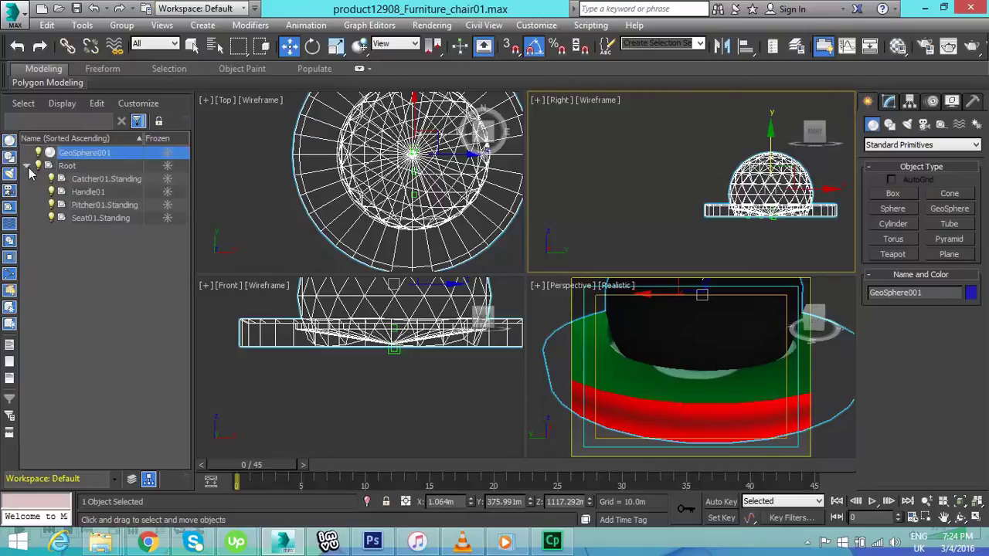
left_click(100, 206)
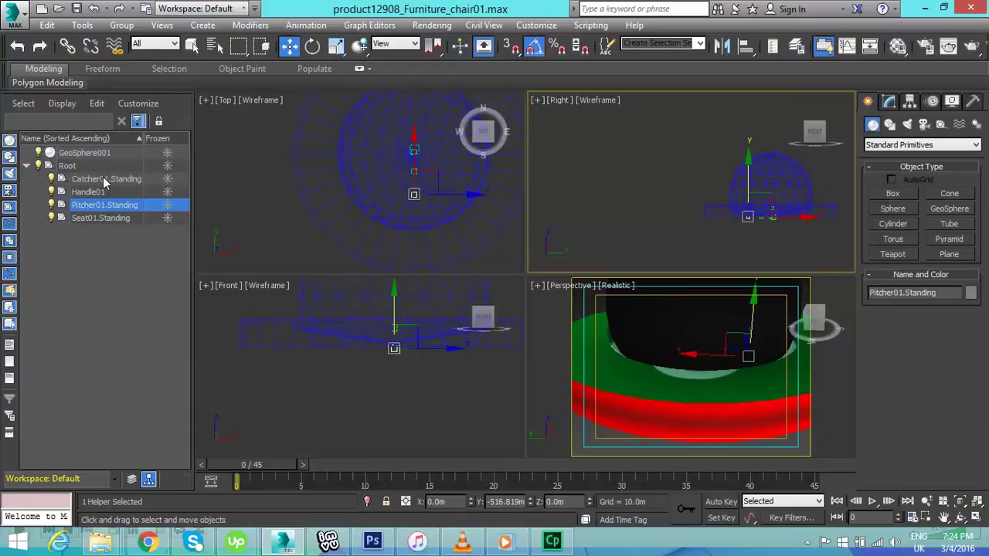
left_click(105, 183, "ctrl")
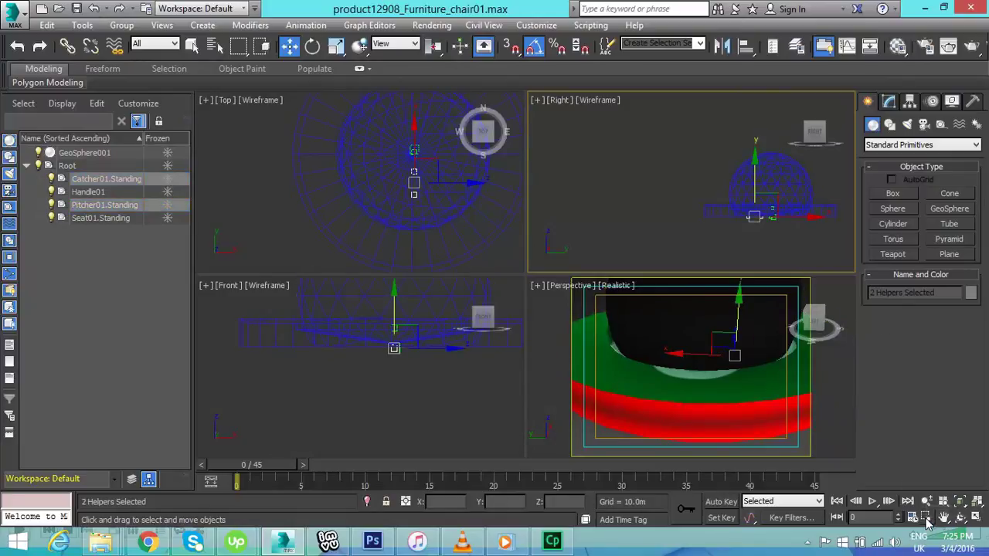
left_click_drag(671, 145, 845, 231)
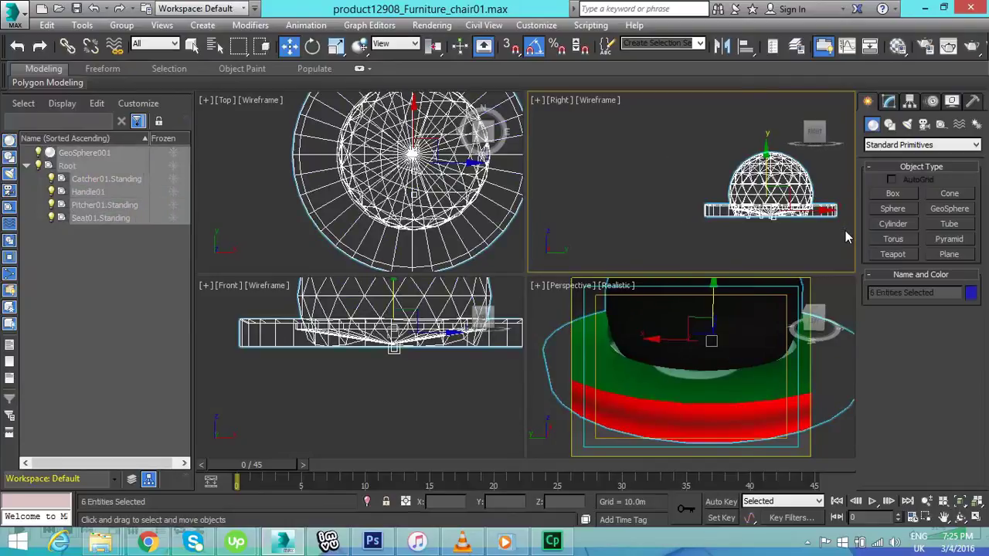
key("ctrl+i")
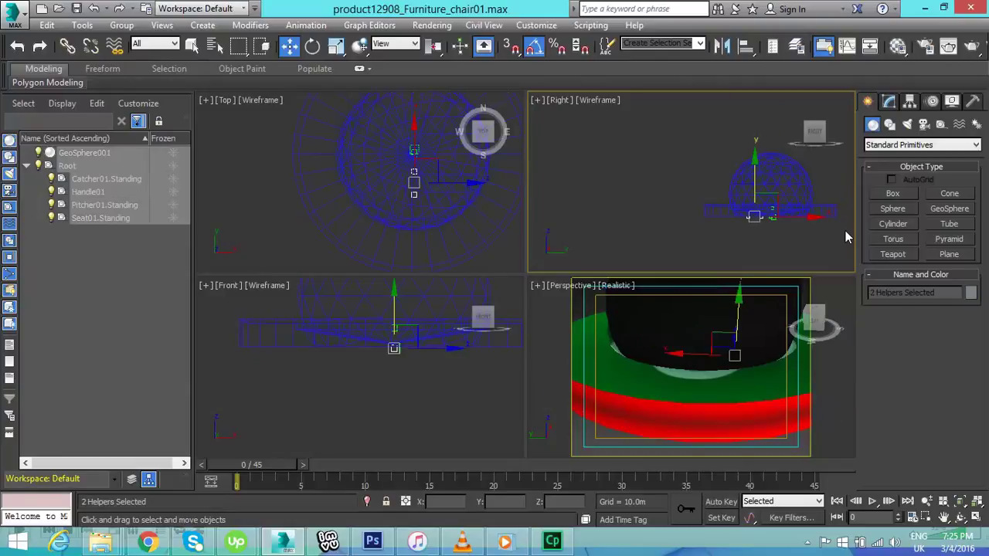
left_click(928, 518)
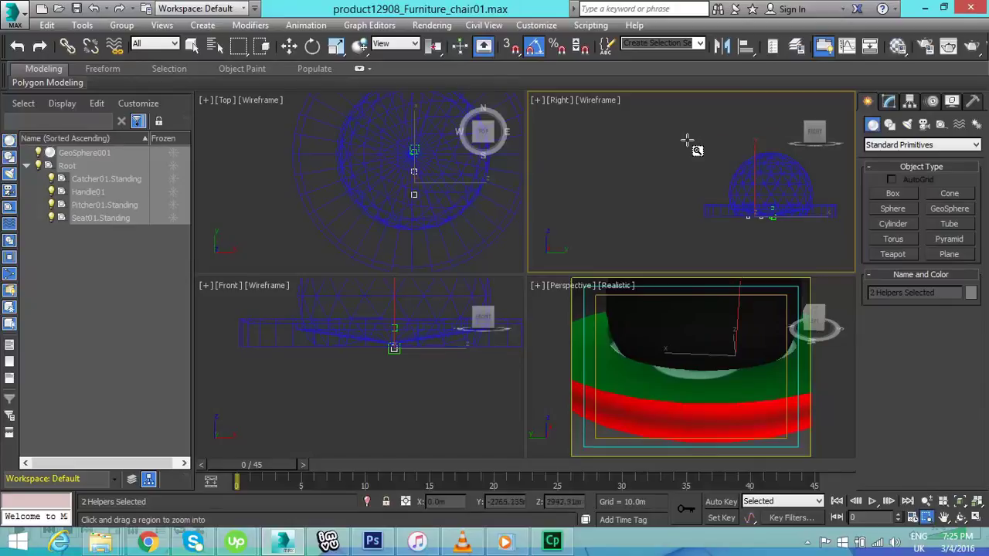
left_click_drag(676, 130, 847, 227)
left_click_drag(575, 217, 708, 279)
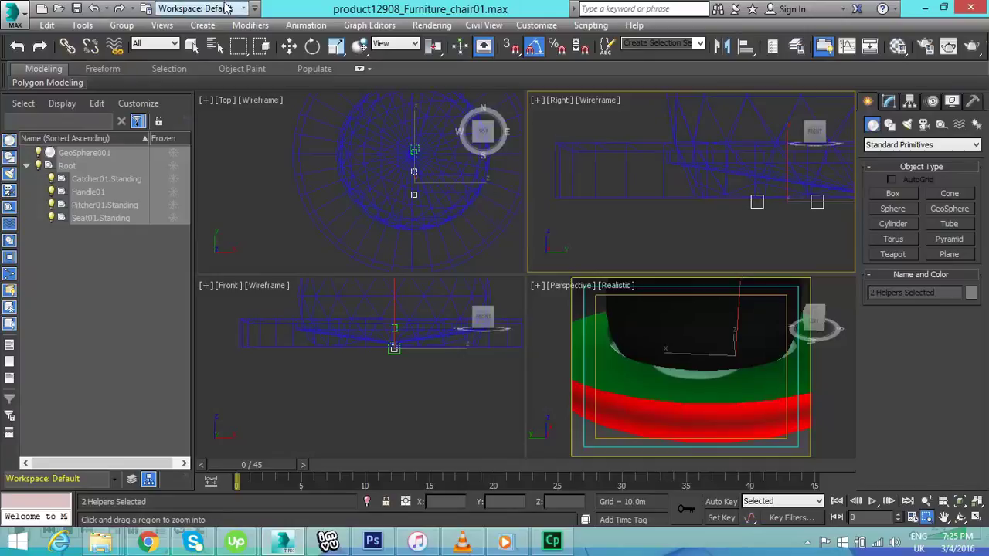
left_click(291, 47)
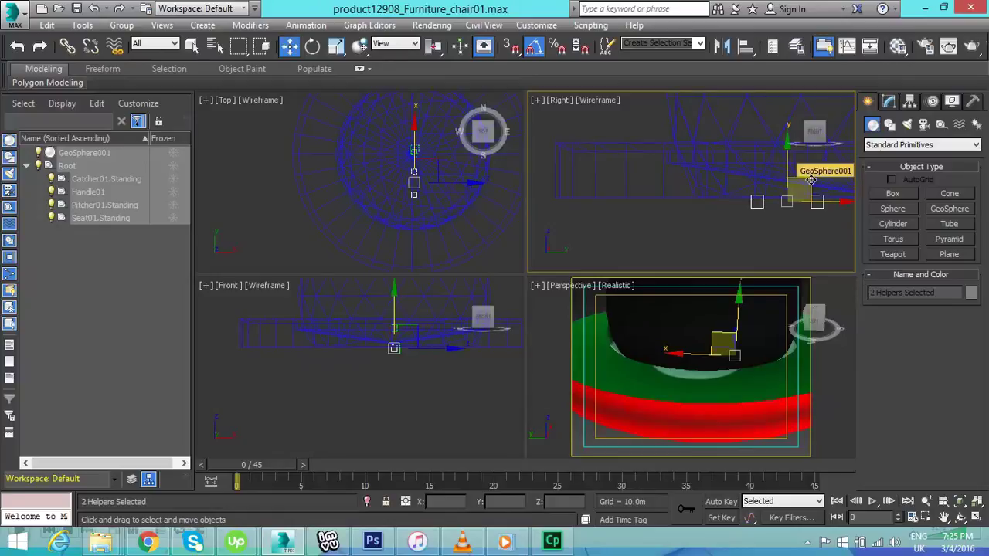
left_click_drag(810, 179, 650, 121)
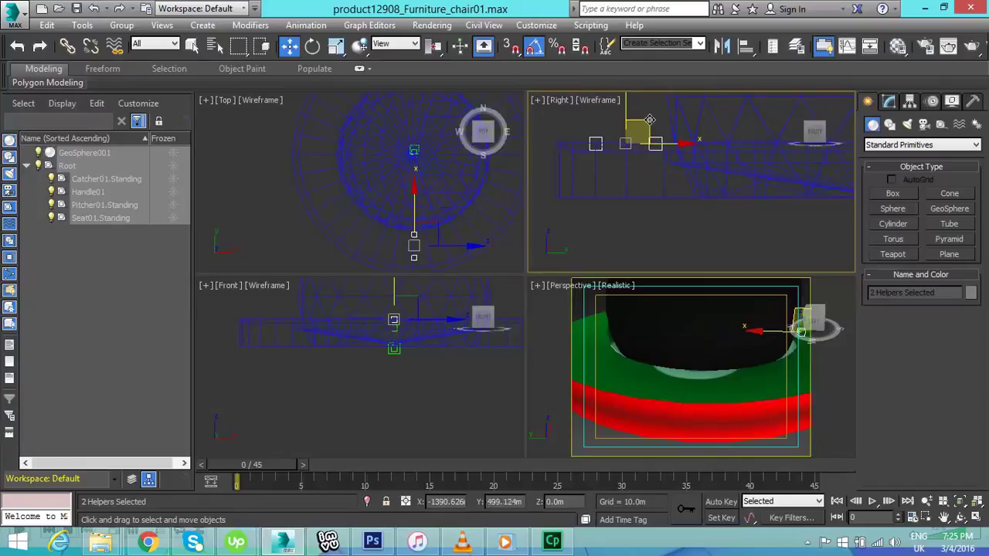
left_click_drag(650, 121, 653, 128)
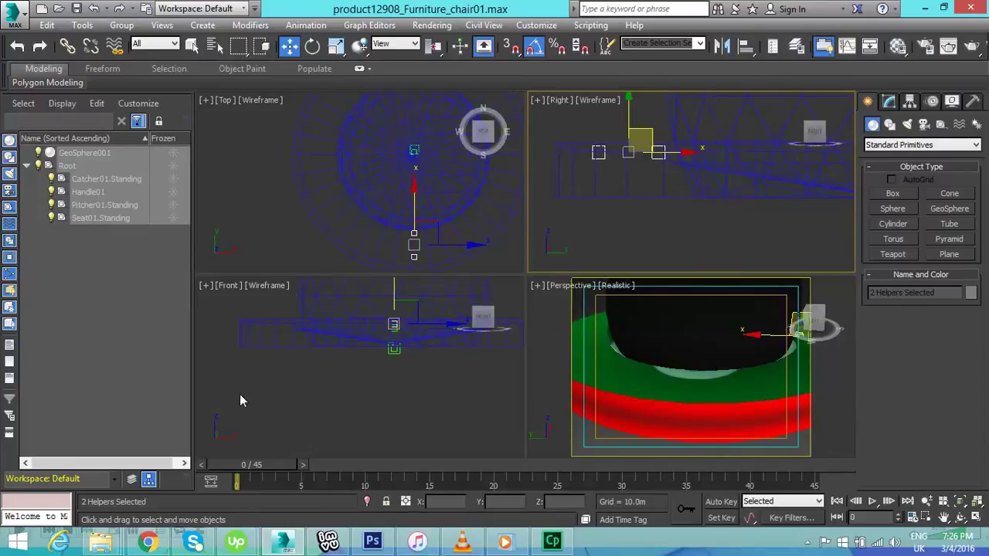
Step: Raise the Seat01.Standing node vertically to a Z height of about 106 m
left_click_drag(97, 218, 96, 217)
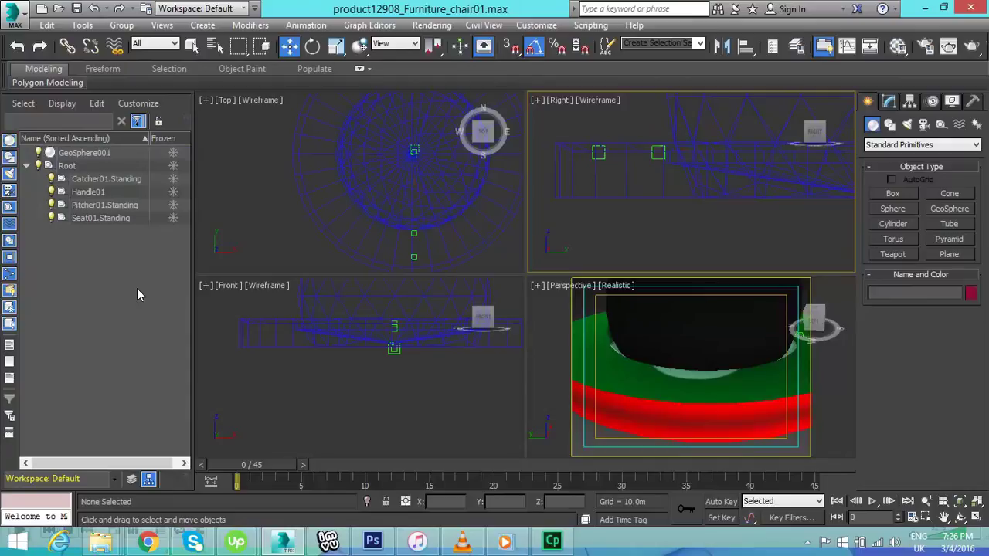
left_click(87, 218)
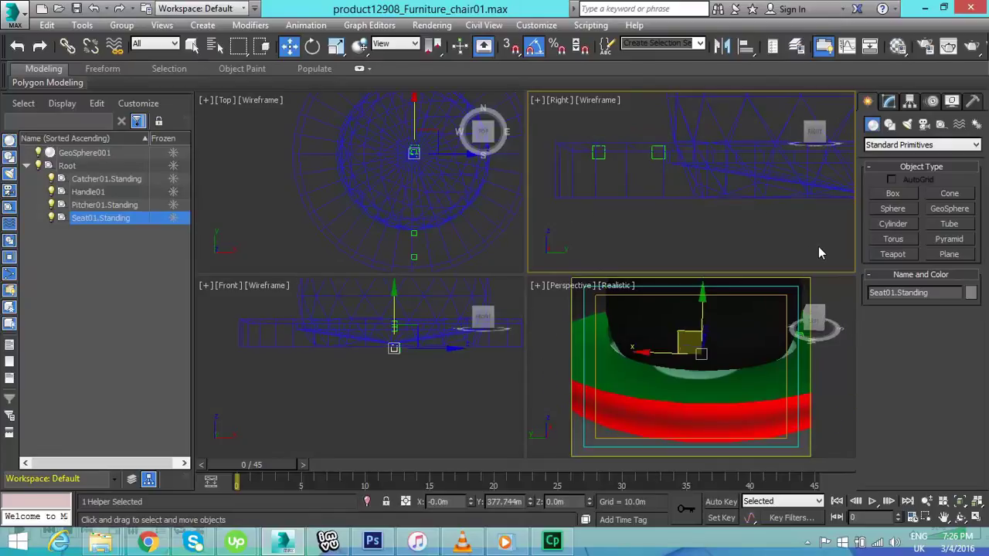
left_click(944, 517)
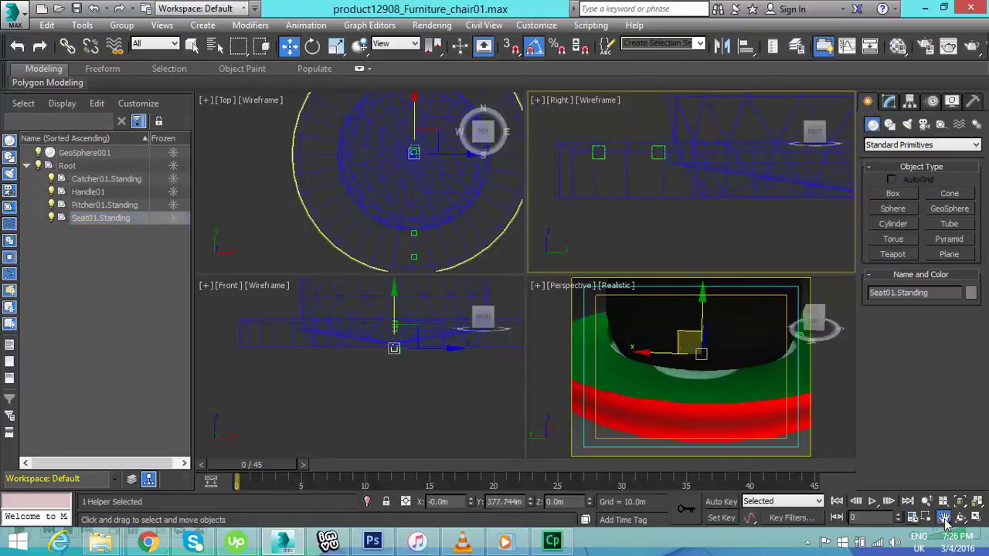
left_click_drag(777, 240, 669, 232)
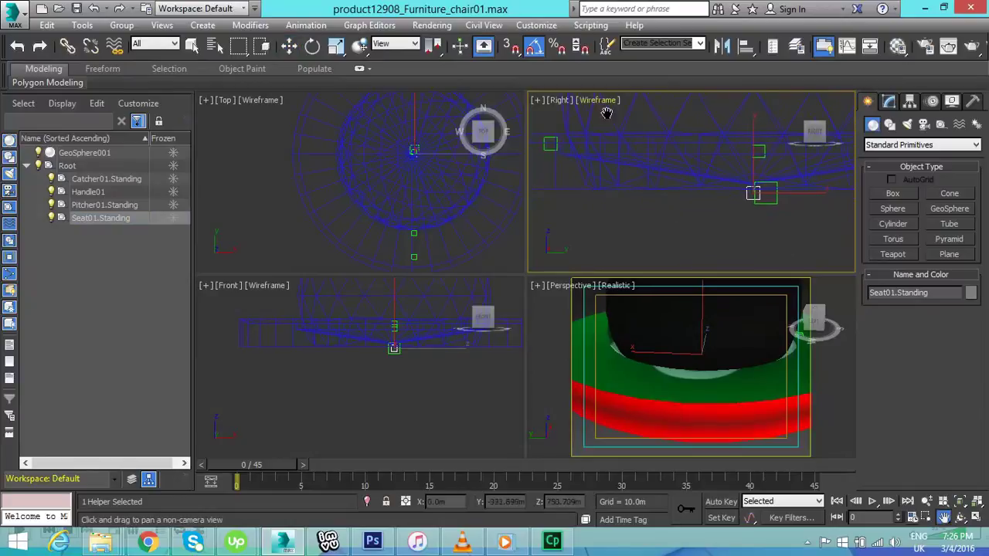
left_click(289, 45)
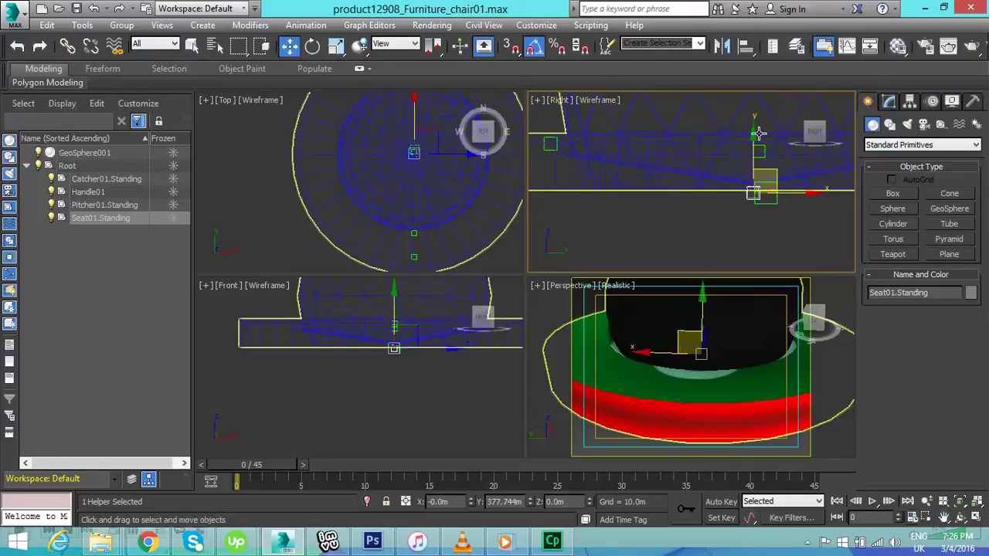
left_click_drag(754, 137, 753, 123)
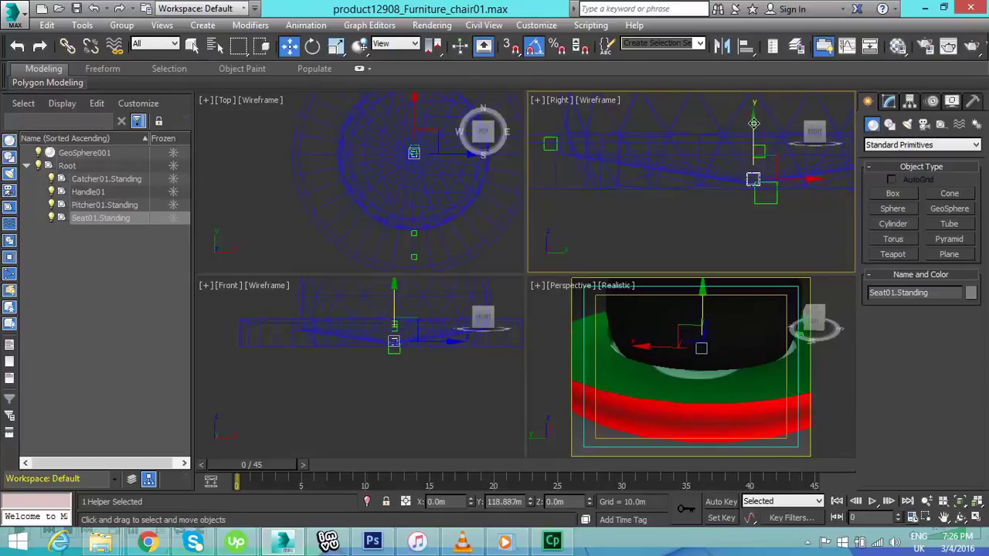
left_click_drag(754, 123, 755, 125)
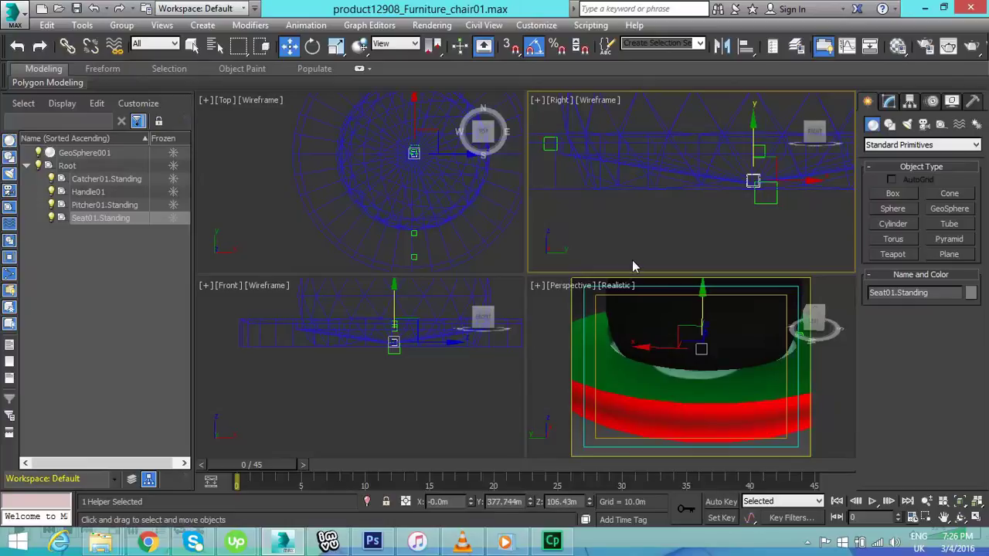
Step: Export the Root hierarchy with all its nodes as a Cal3D skeleton, replacing skel.XSF in the furniture folder
left_click(68, 166)
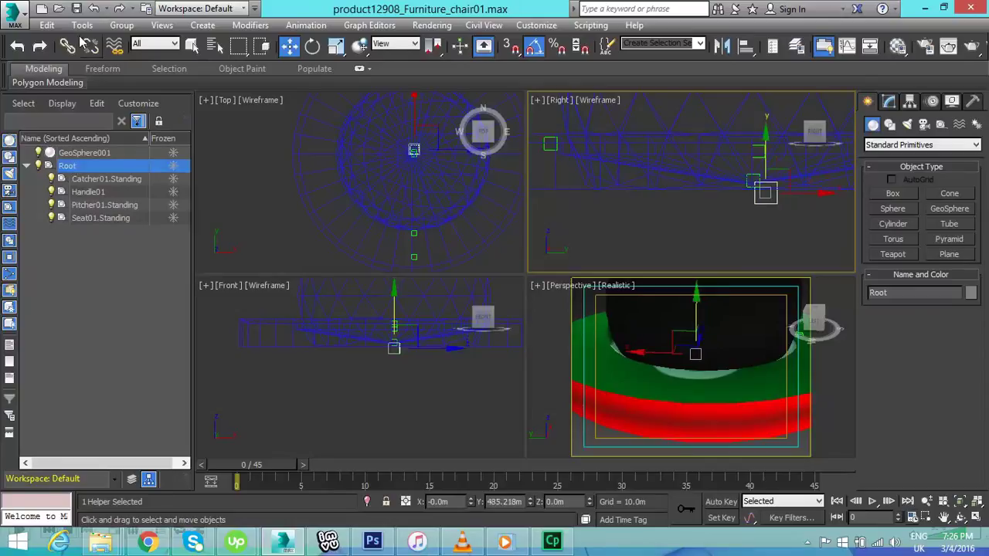
left_click(14, 12)
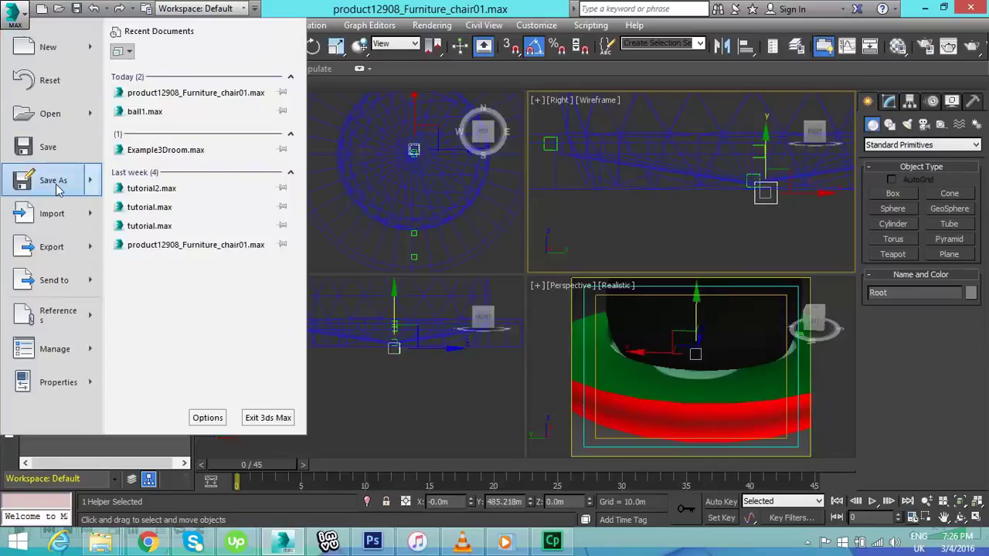
mouse_move(47, 255)
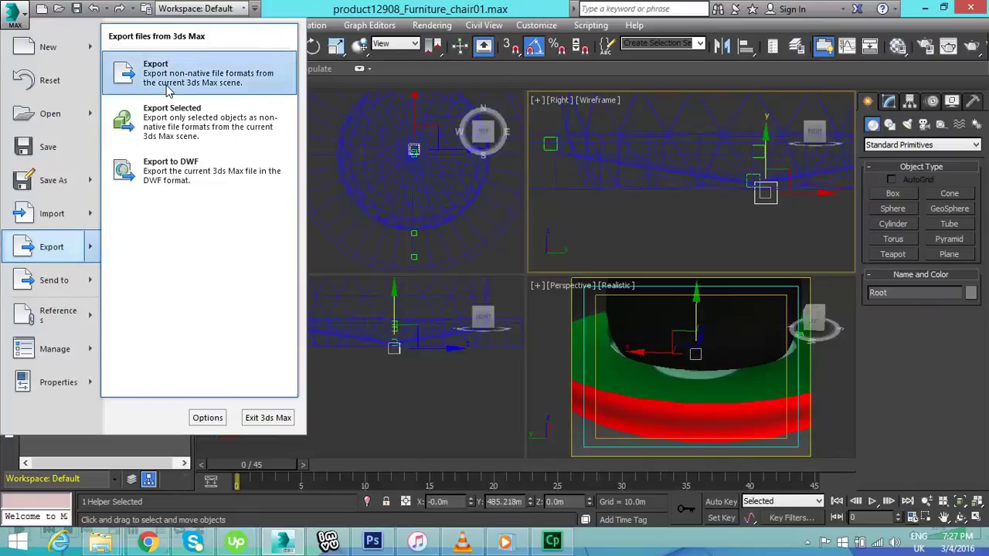
left_click(169, 91)
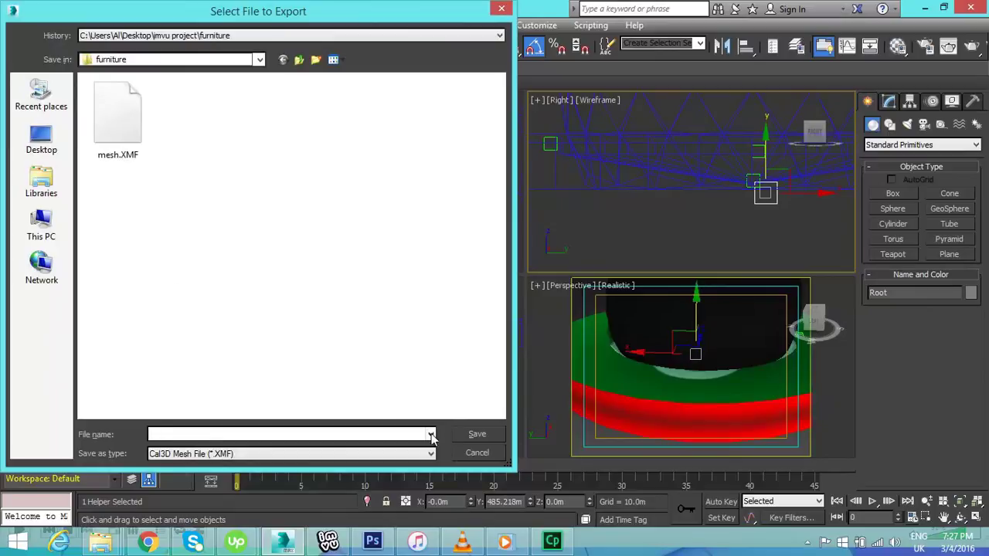
left_click(431, 453)
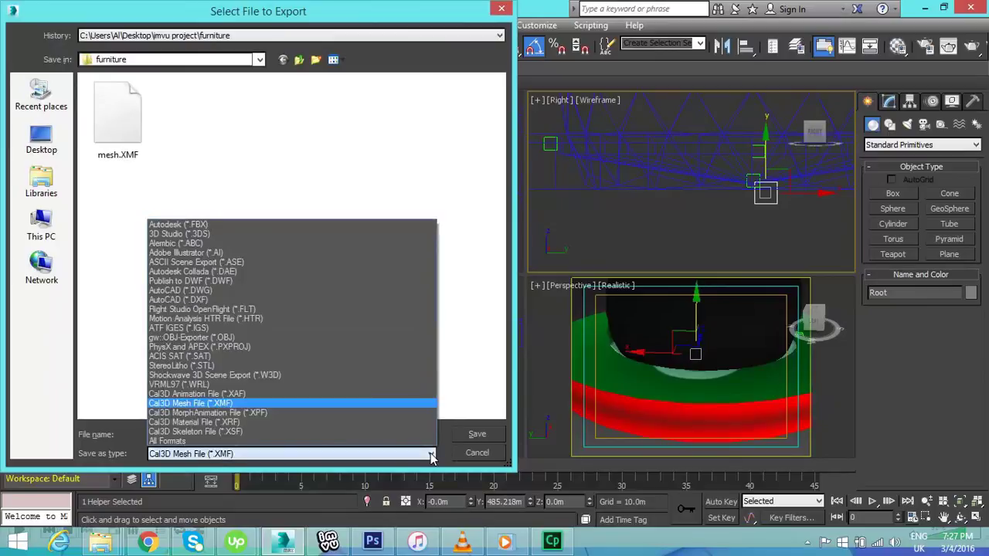
left_click(329, 432)
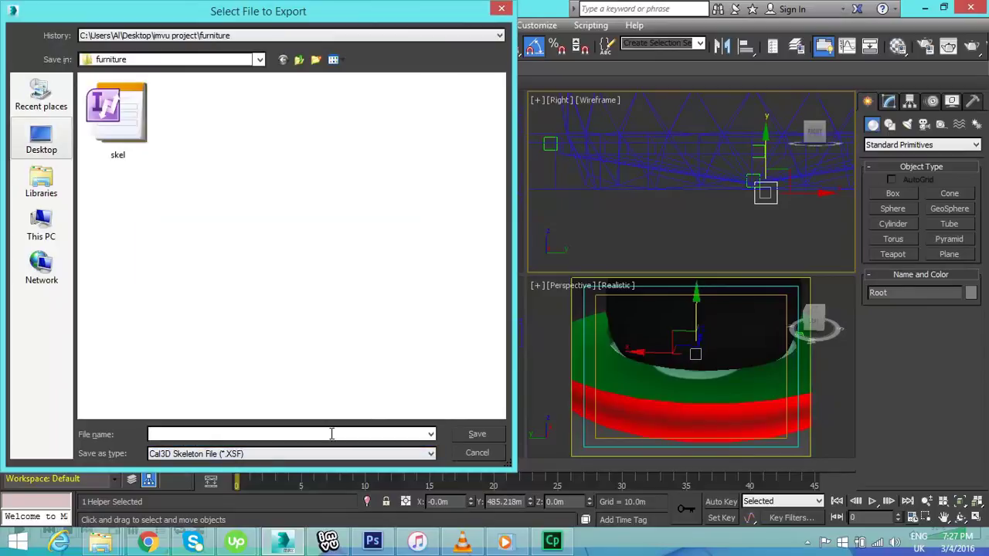
double_click(133, 136)
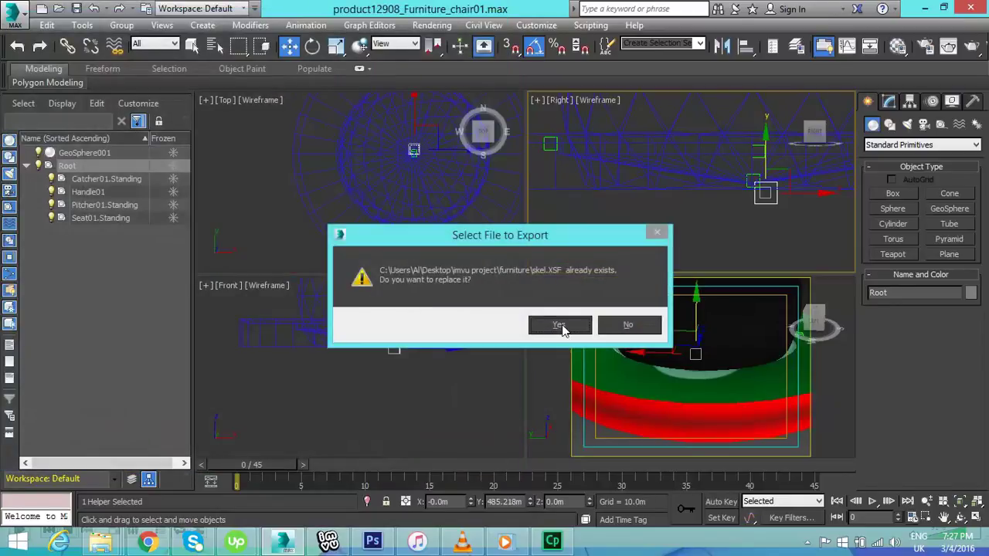
left_click(559, 326)
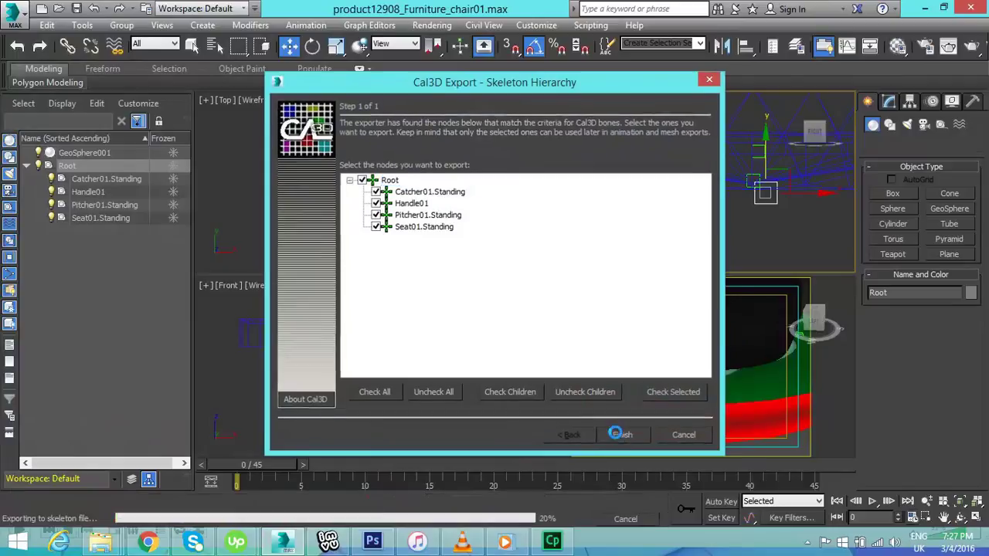
left_click(622, 436)
Step: Switch to IMVU, reload the re-exported skel skeleton file from the furniture folder in the product's configuration, and apply the changes
left_click(332, 543)
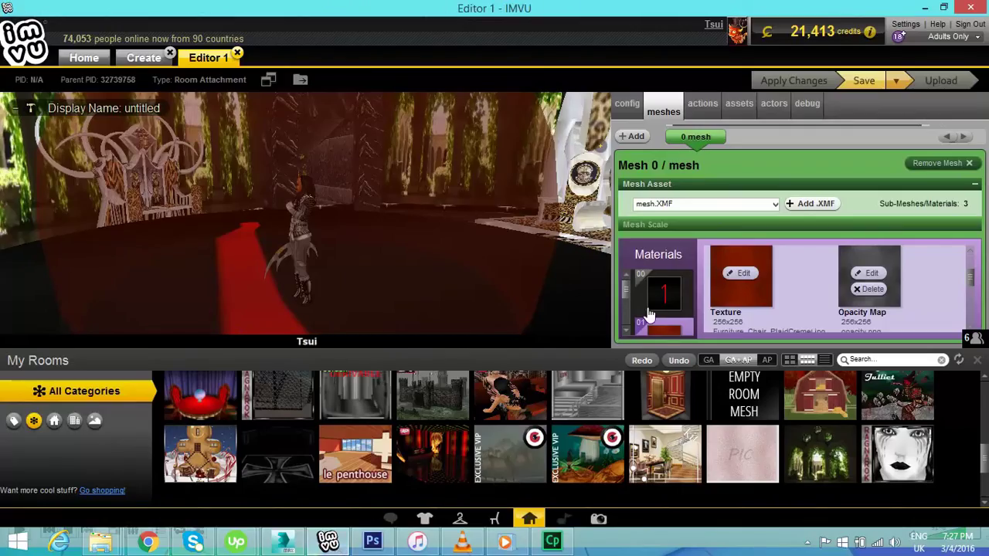
left_click(627, 108)
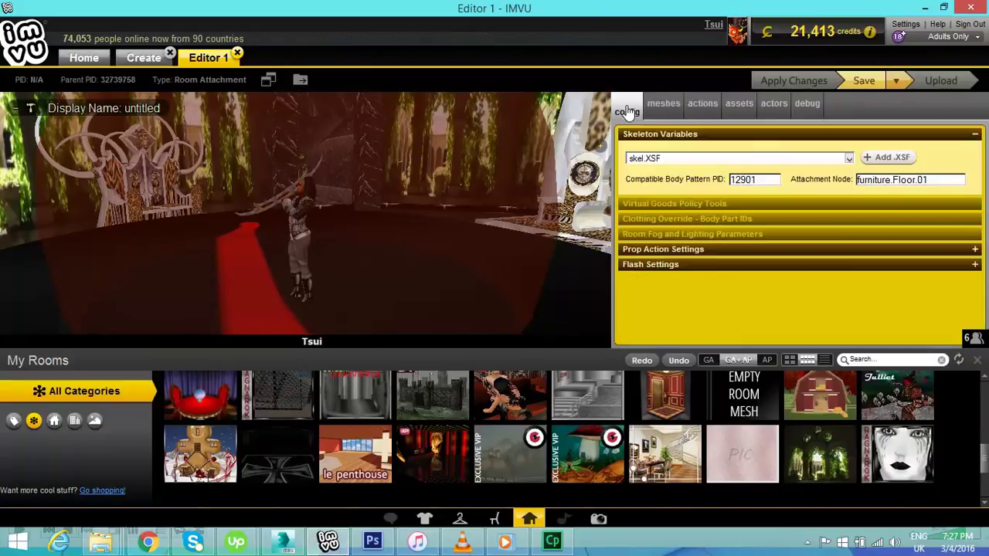
left_click(888, 158)
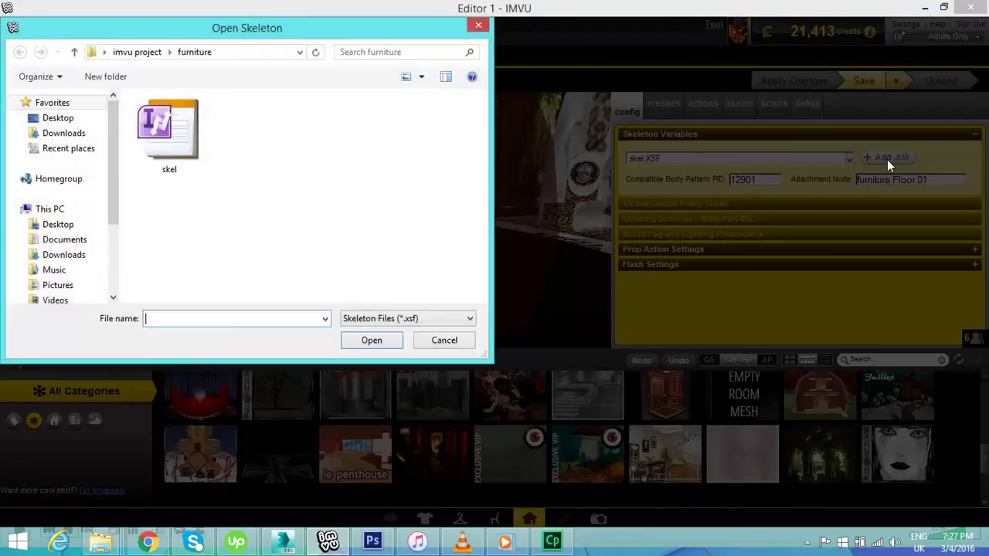
double_click(184, 129)
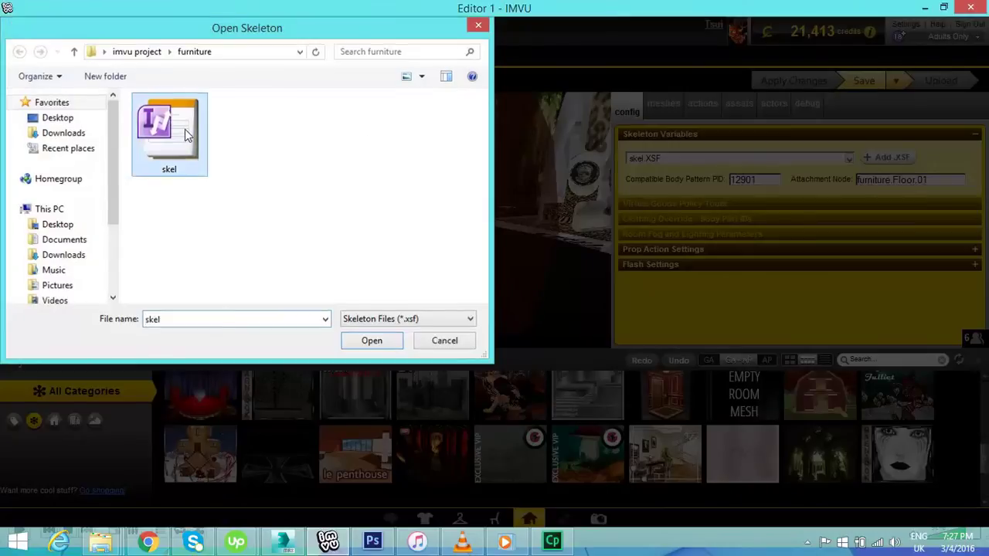
left_click(781, 80)
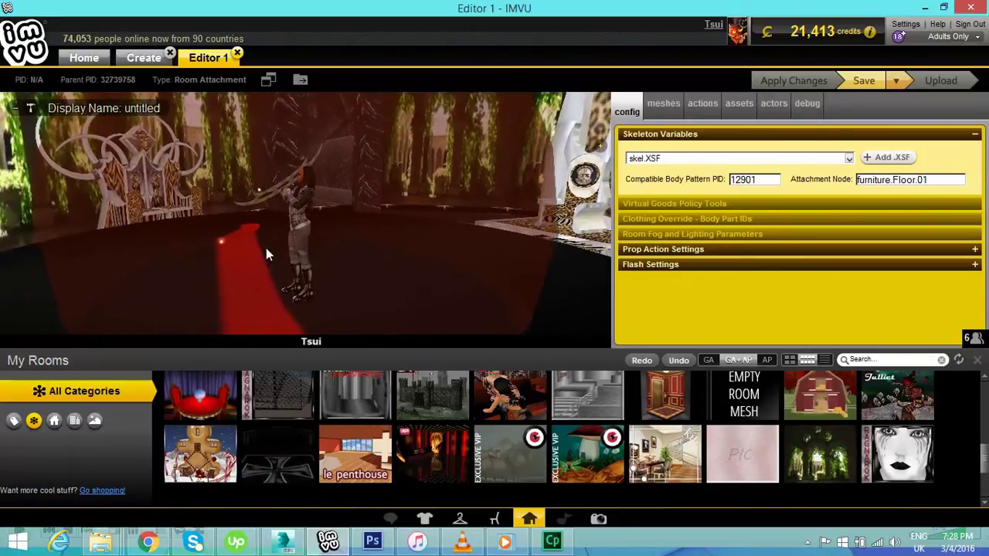
Step: Add a second avatar to the scene as an actor and show the actor's full-size scene view
left_click_drag(439, 291, 521, 286)
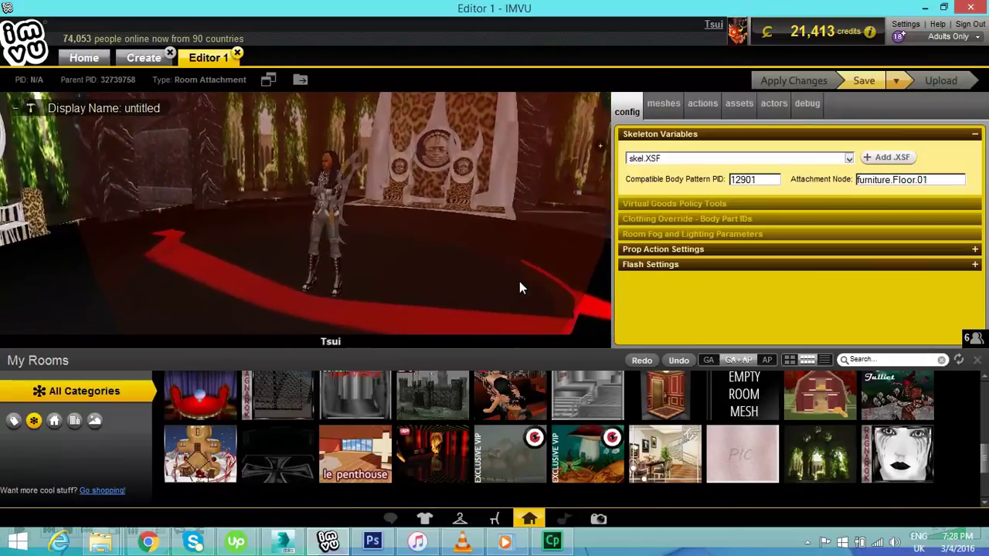
scroll(401, 261, "down", 5)
scroll(406, 239, "up", 5)
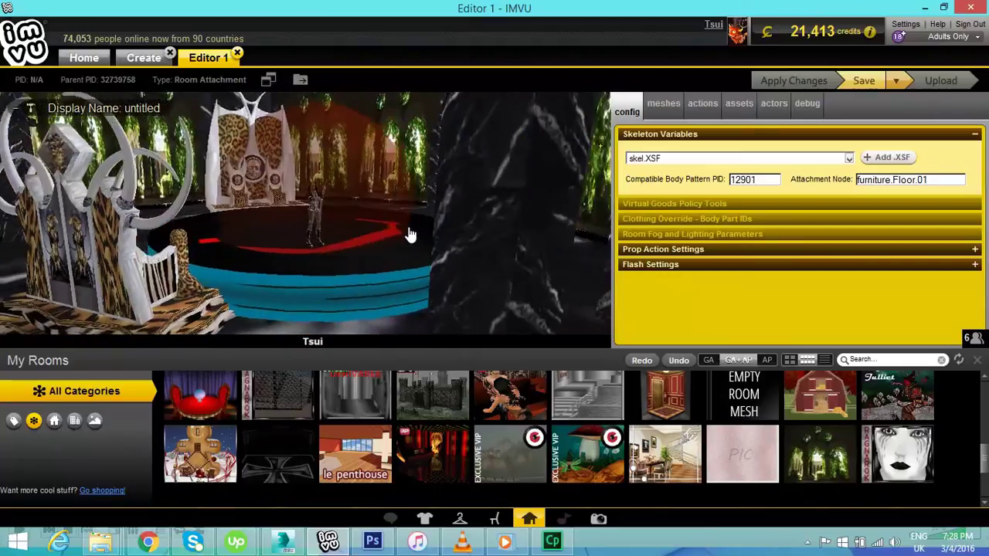
scroll(410, 228, "up", 3)
scroll(410, 224, "down", 2)
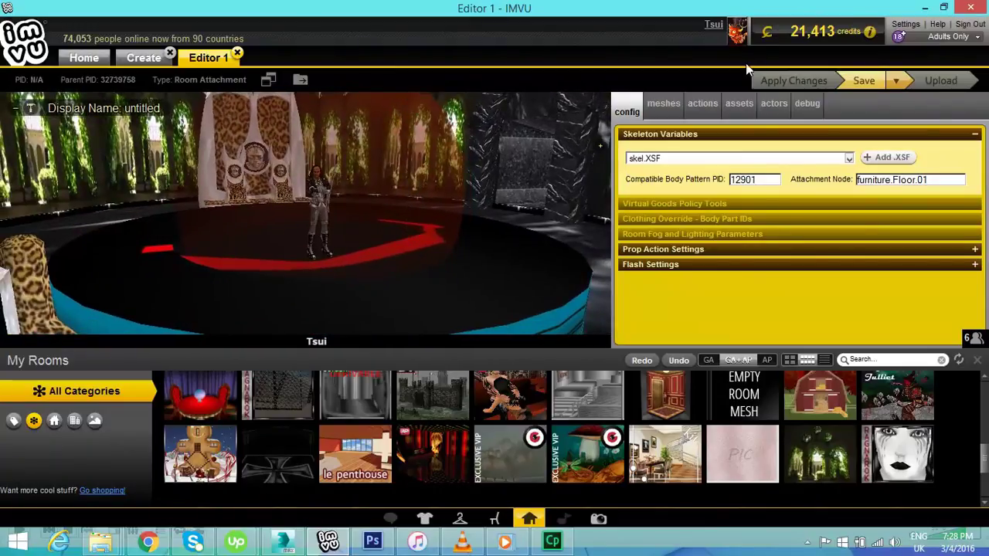
left_click(775, 108)
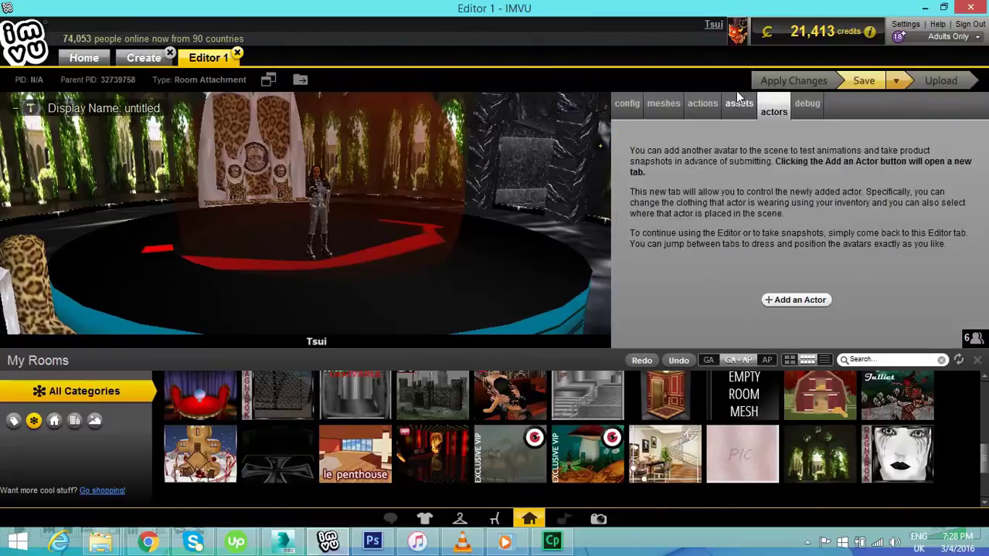
left_click(789, 303)
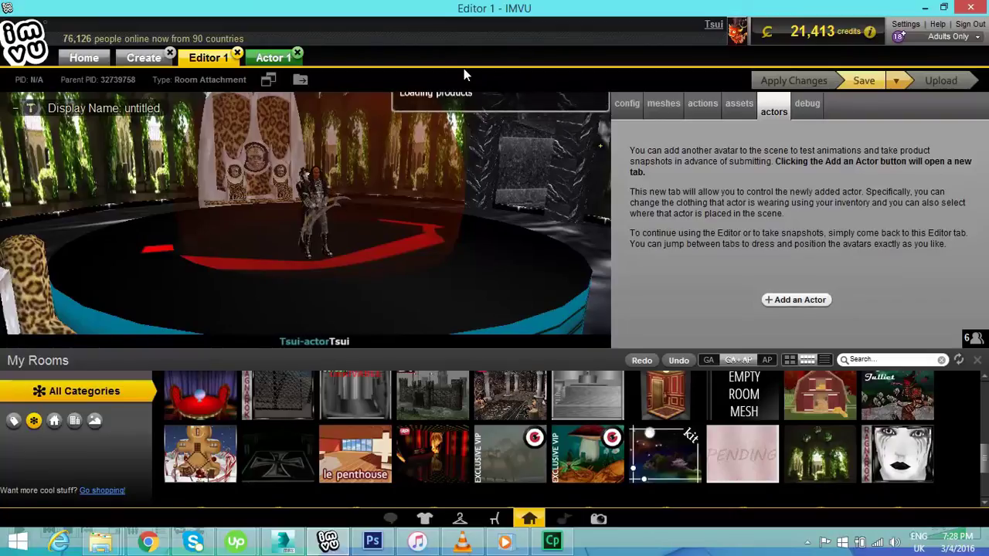
left_click(270, 61)
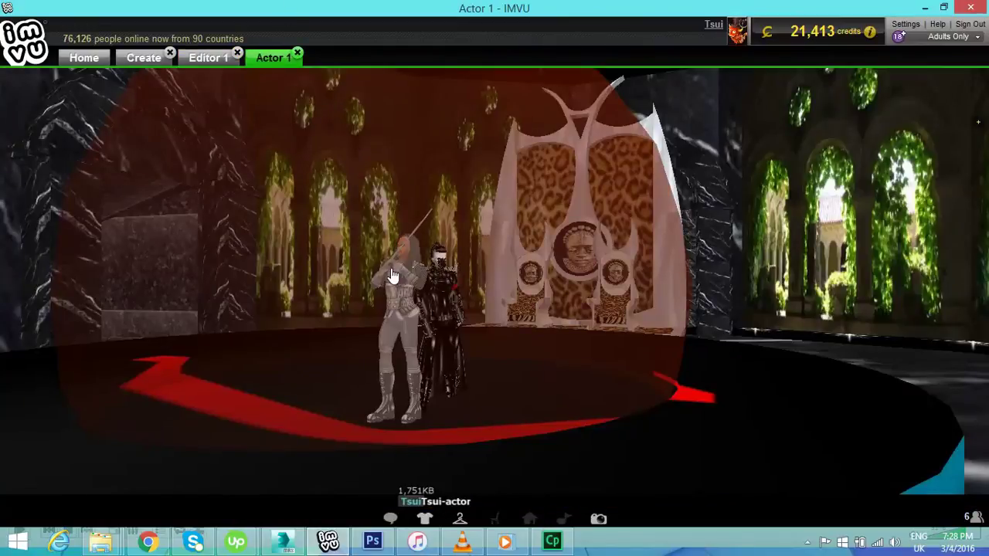
Step: Try to play the BearHug action with the original avatar standing inside the dome
left_click(399, 313)
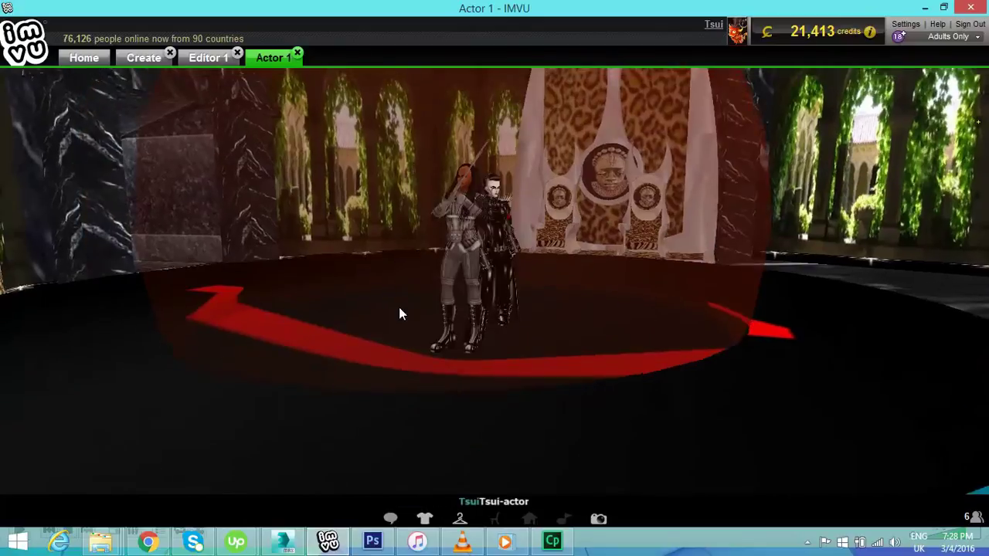
left_click(458, 230)
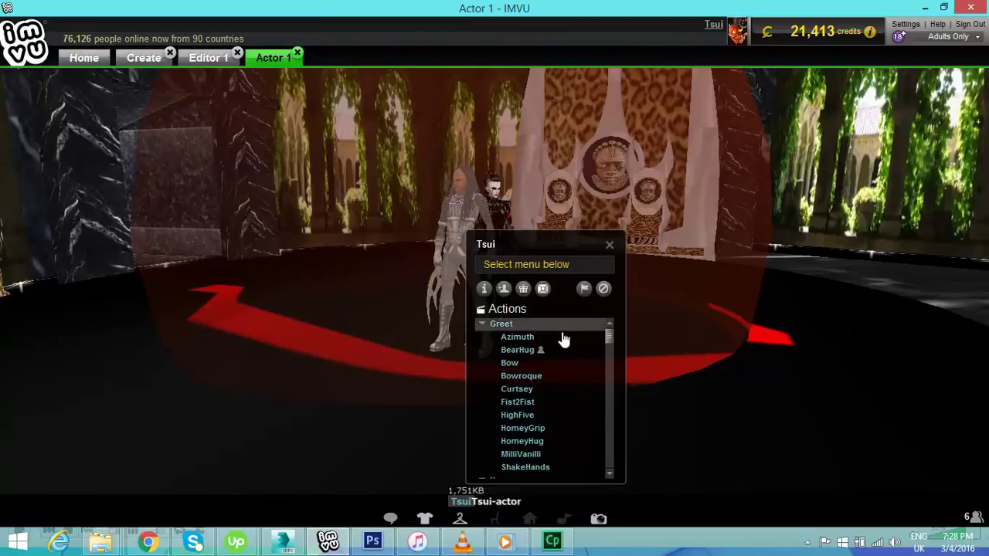
left_click(528, 352)
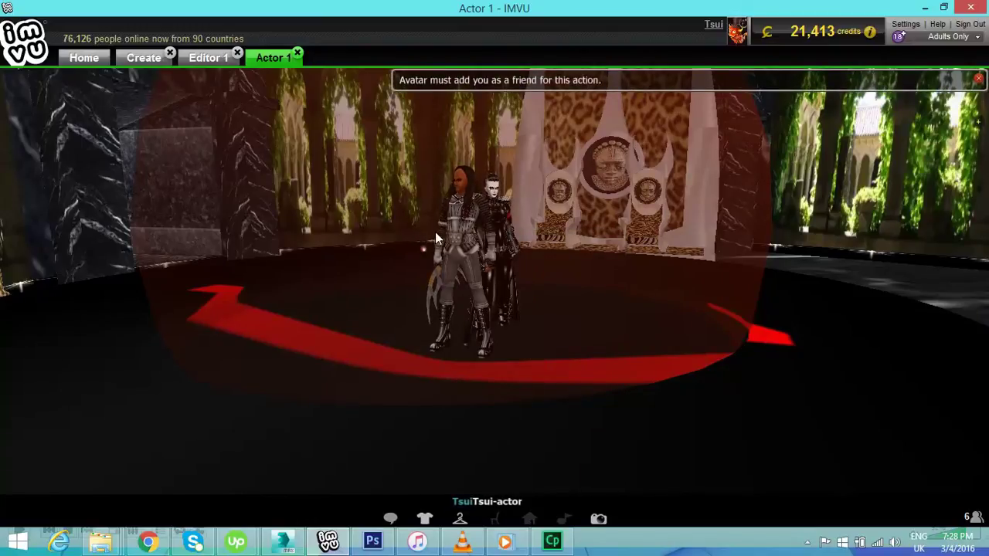
Step: Test the HighFive action with the original avatar and examine both avatars' standing positions on the platform
left_click(473, 259)
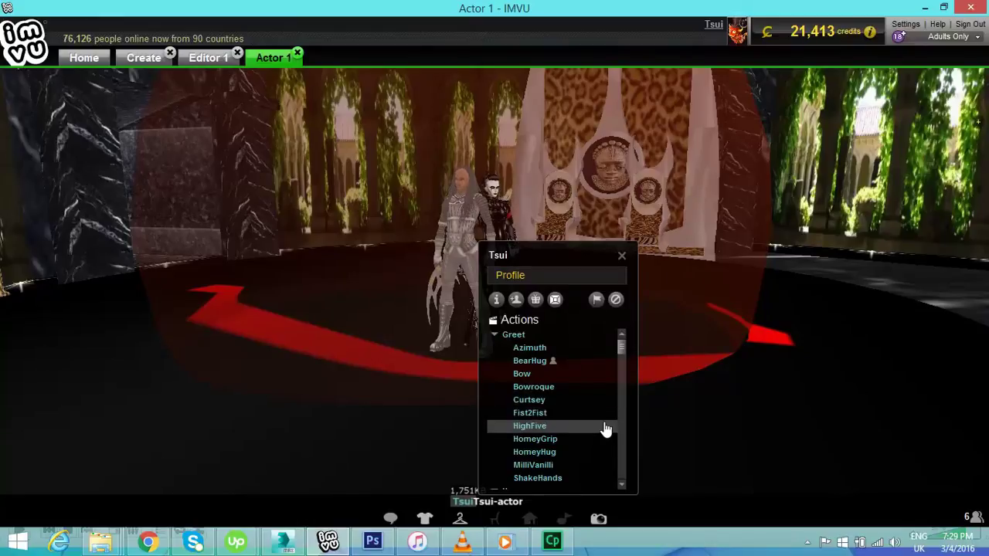
left_click(605, 425)
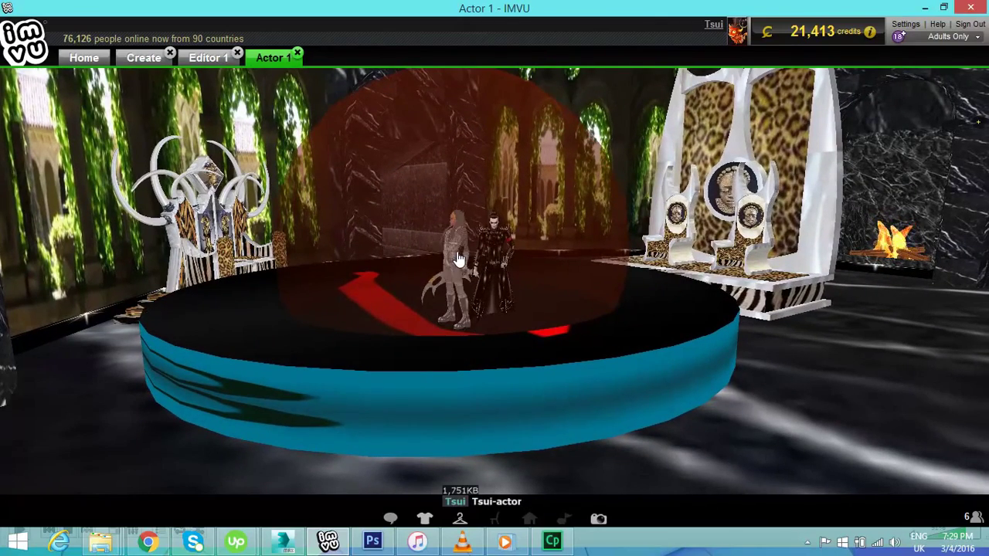
left_click(499, 268)
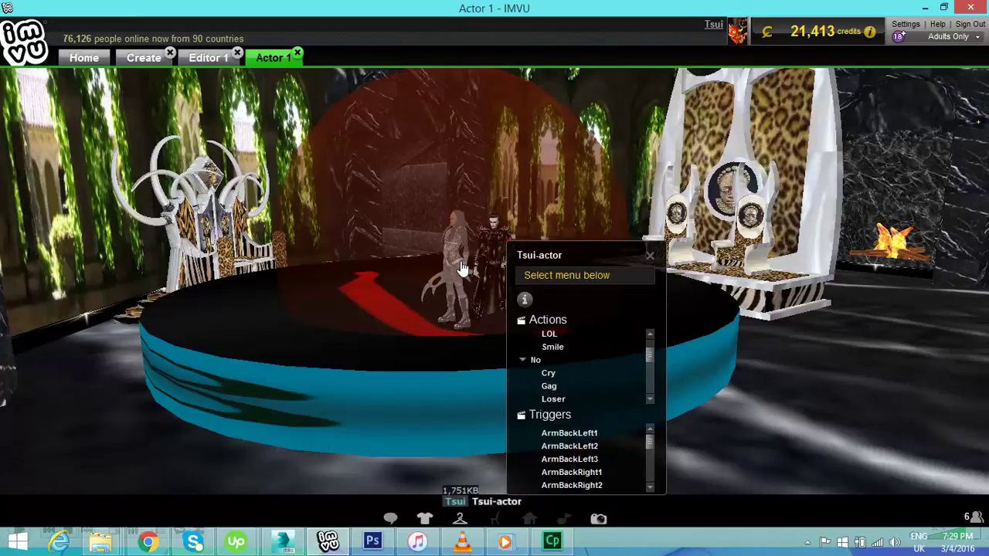
left_click(460, 265)
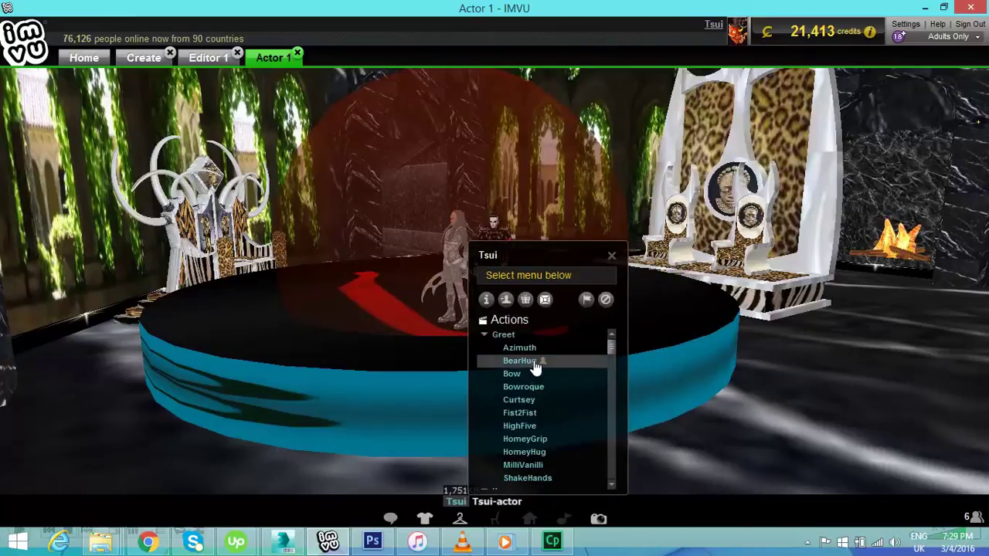
left_click(531, 428)
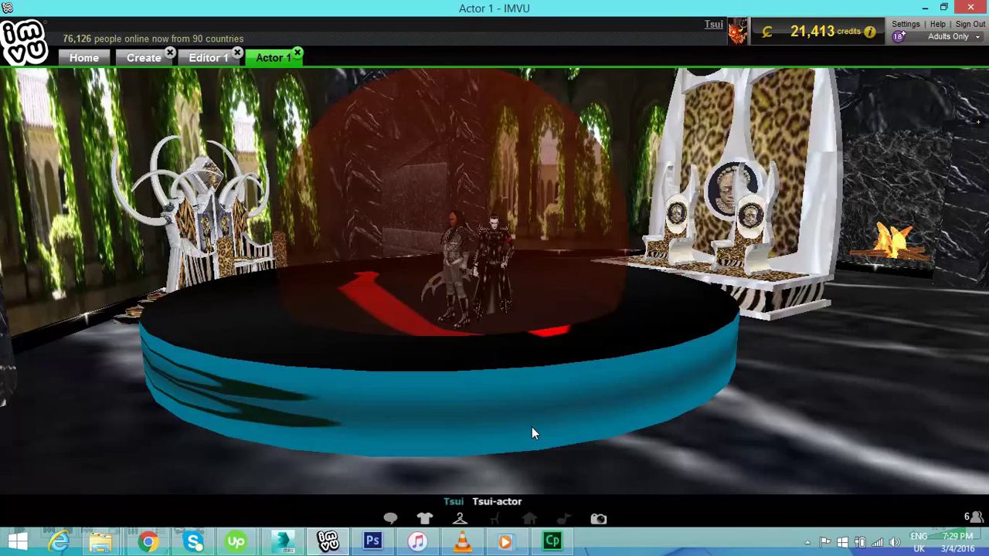
left_click_drag(291, 369, 264, 370)
scroll(265, 368, "down", 5)
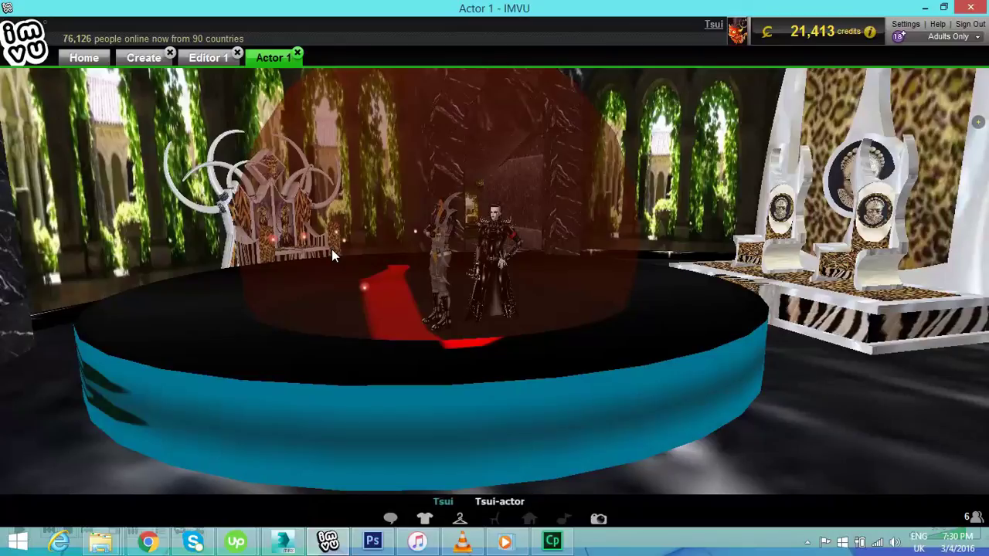
Step: Return to the product editor and review the product's asset list and its skeleton and Flash settings
left_click(207, 59)
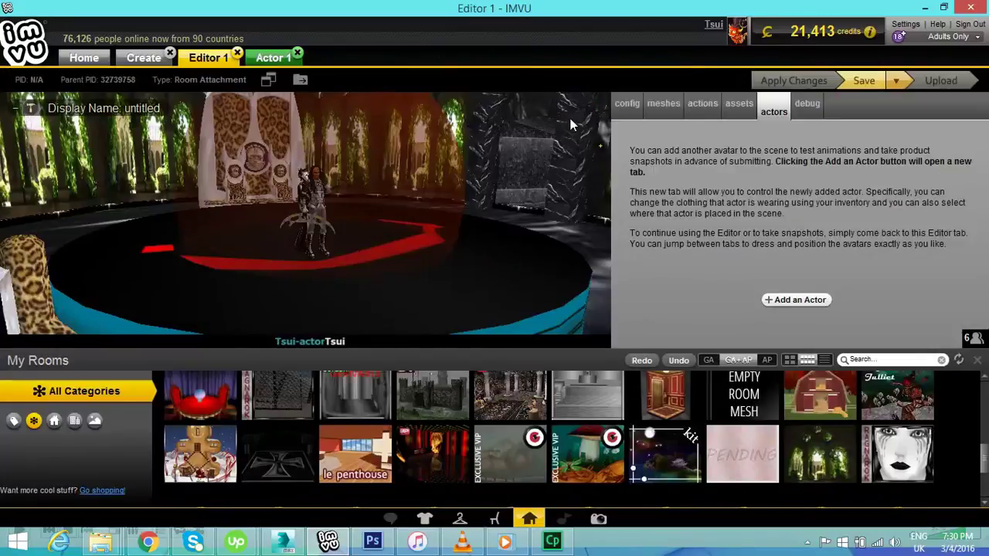
left_click(628, 111)
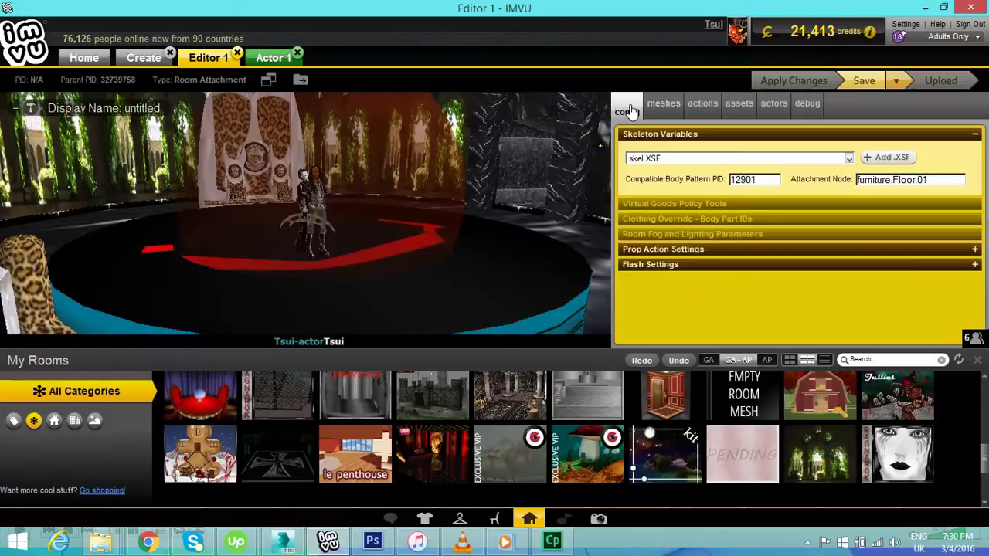
left_click(743, 113)
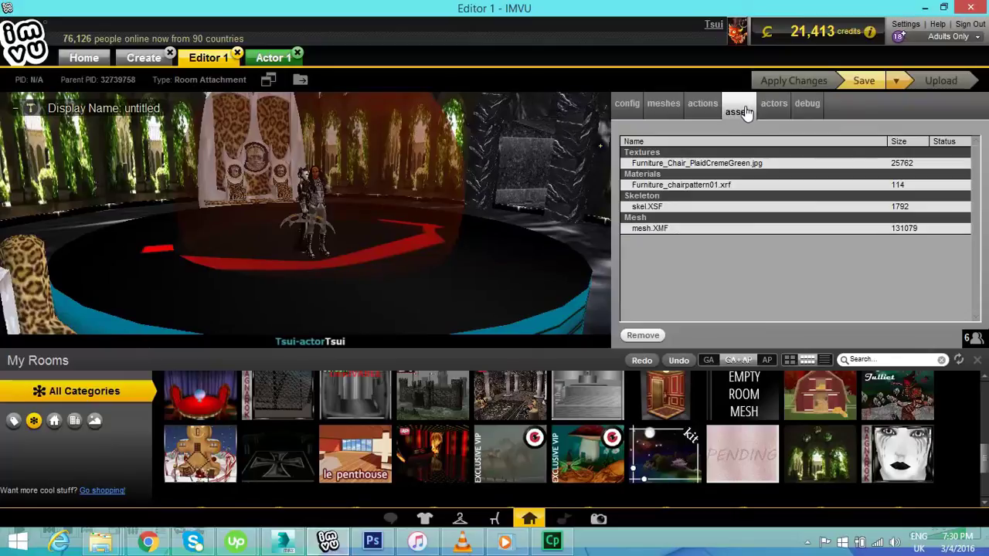
left_click(626, 109)
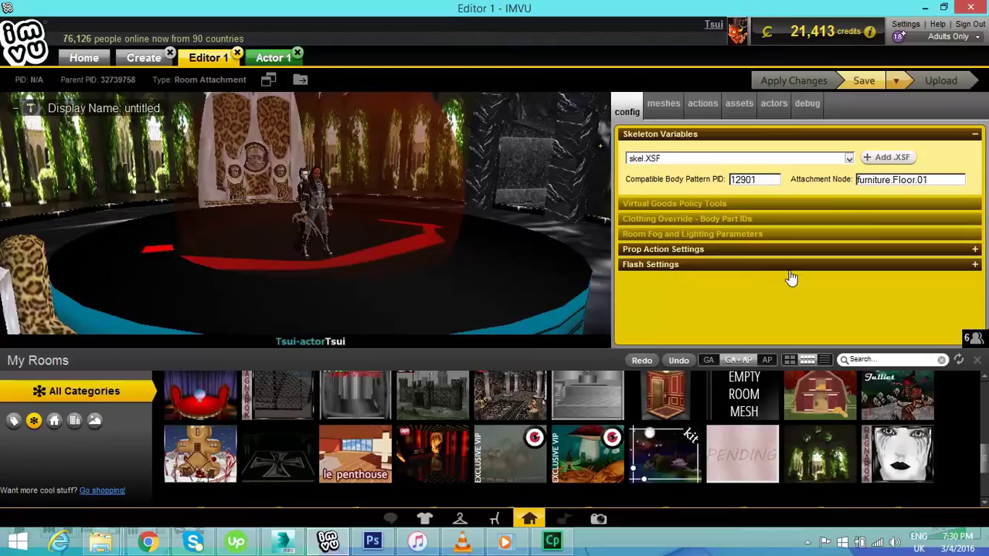
left_click(976, 265)
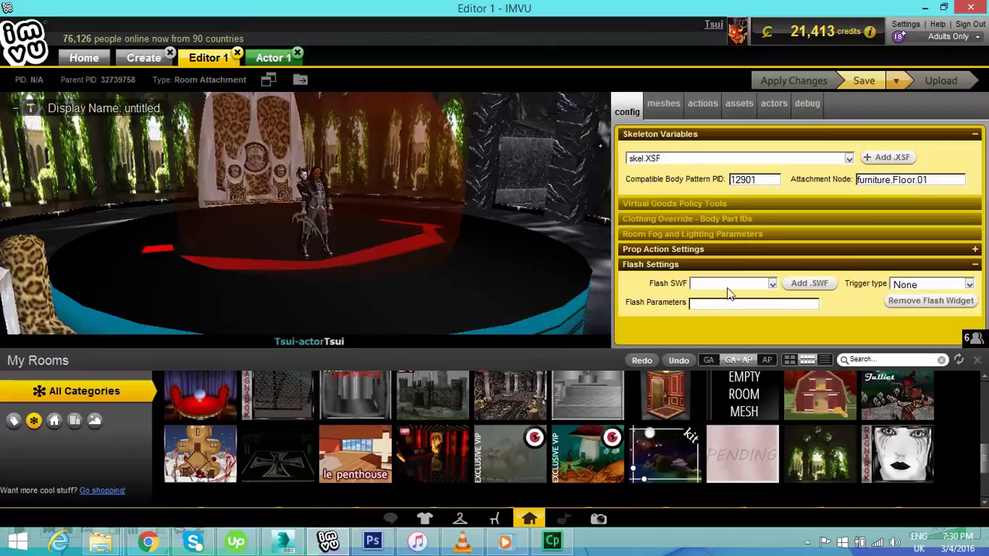